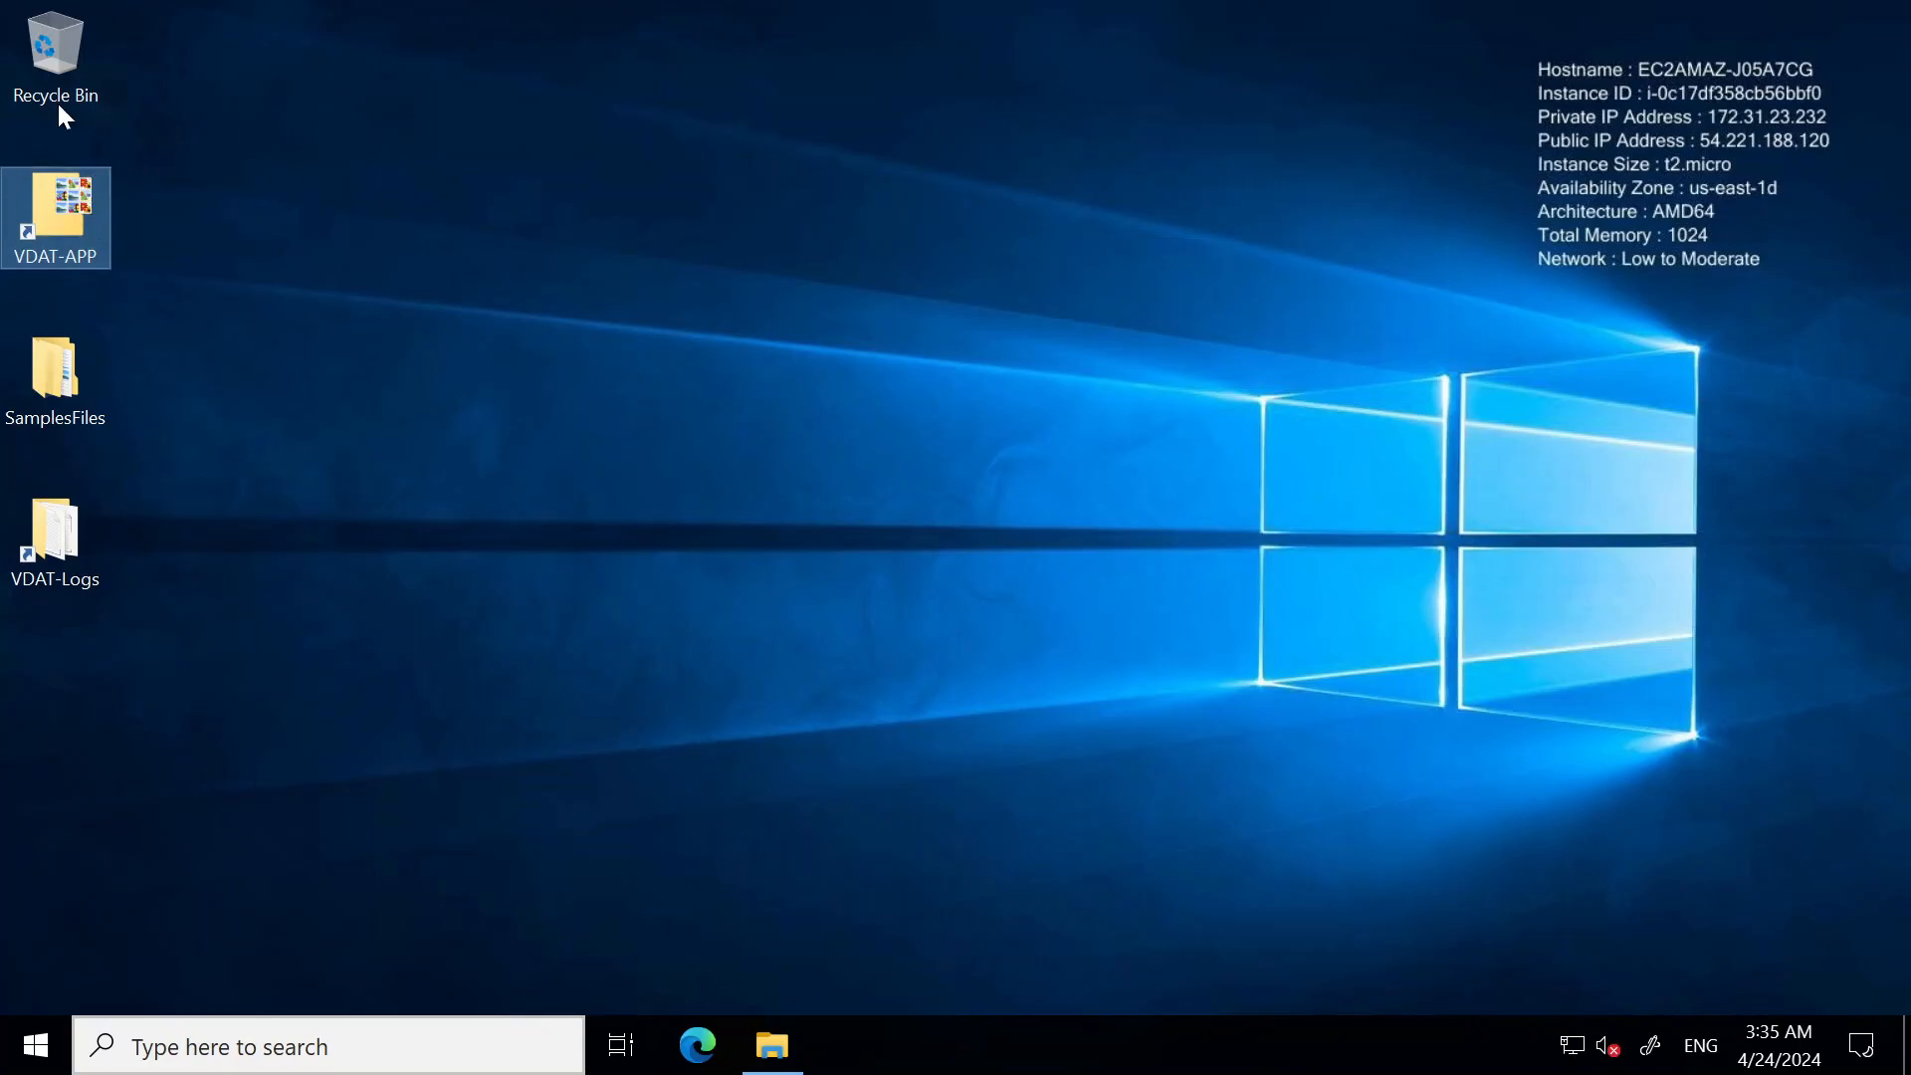
# Launch VDAT from the VDAT-APP folder on the desktop and open its Validator tool
pyautogui.doubleClick(59, 218)
pyautogui.moveTo(239, 36); pyautogui.dragTo(951, 307)
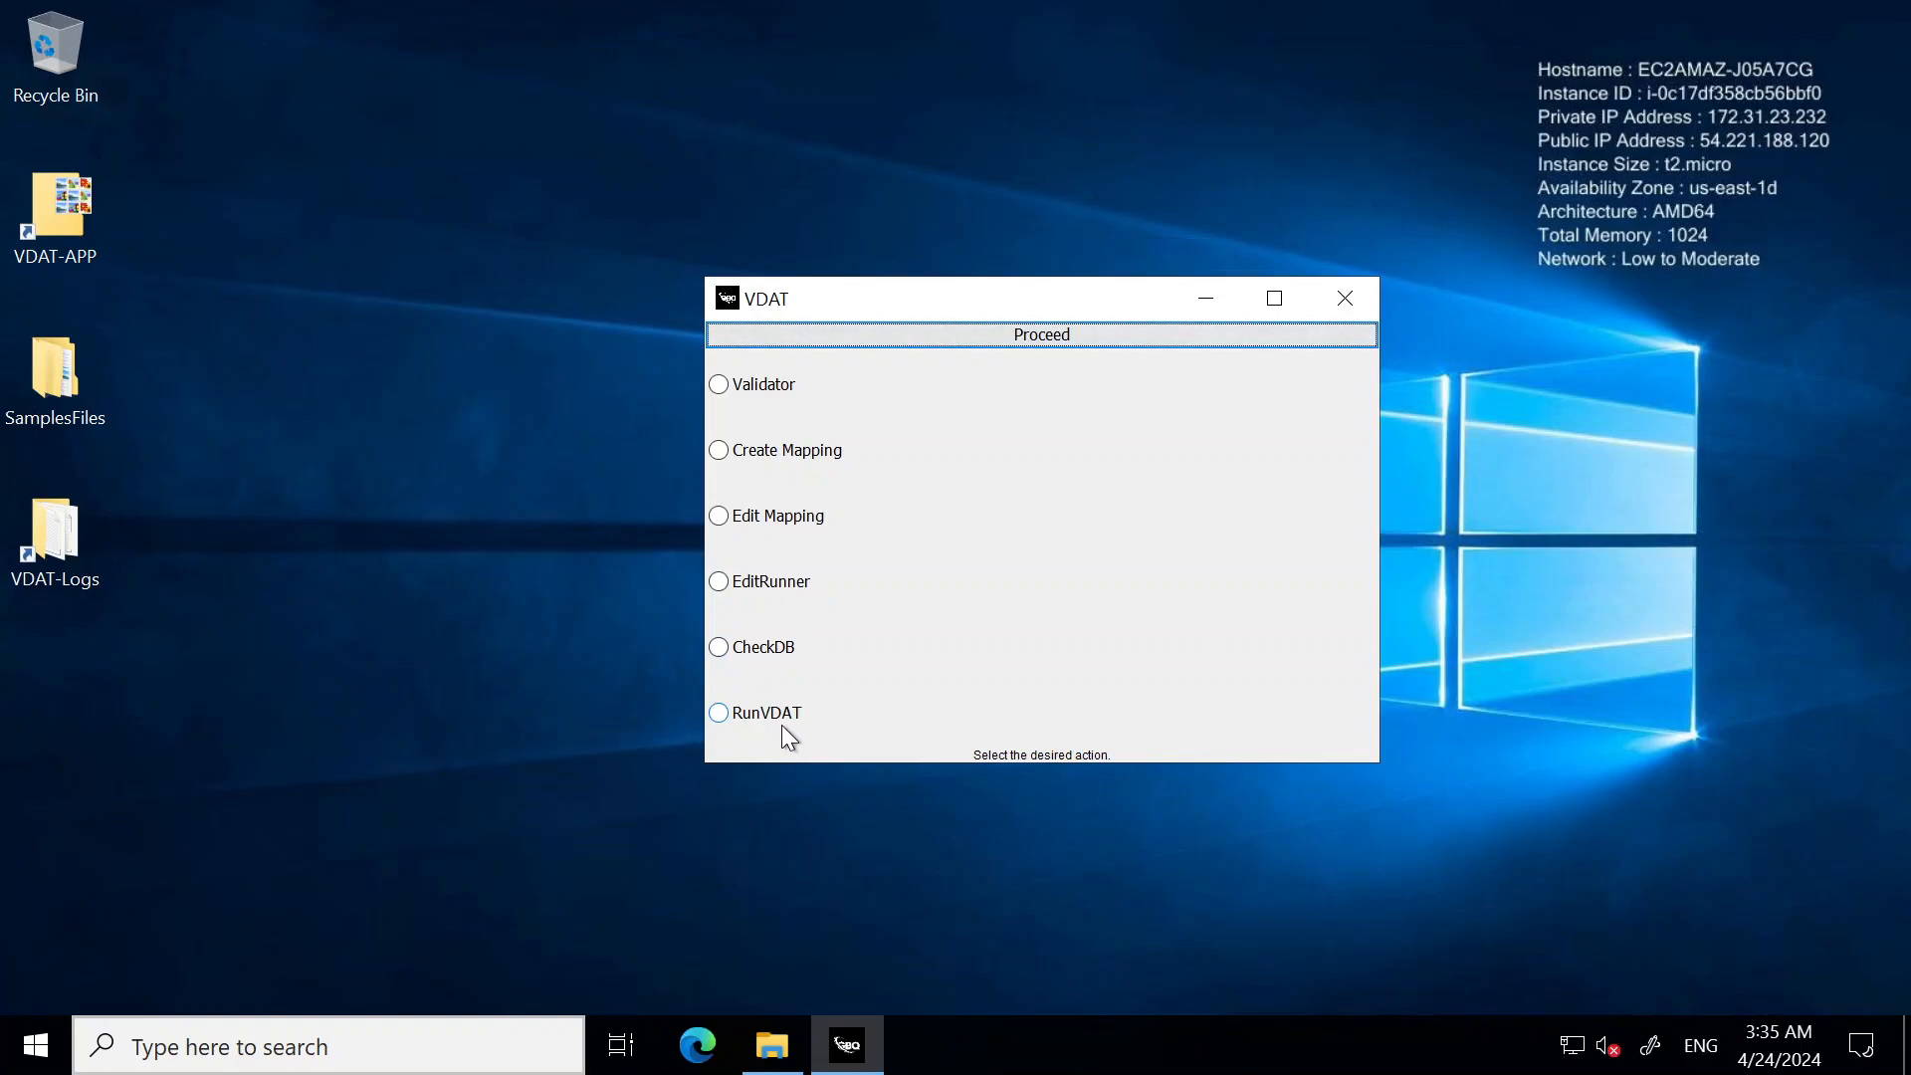
pyautogui.click(721, 390)
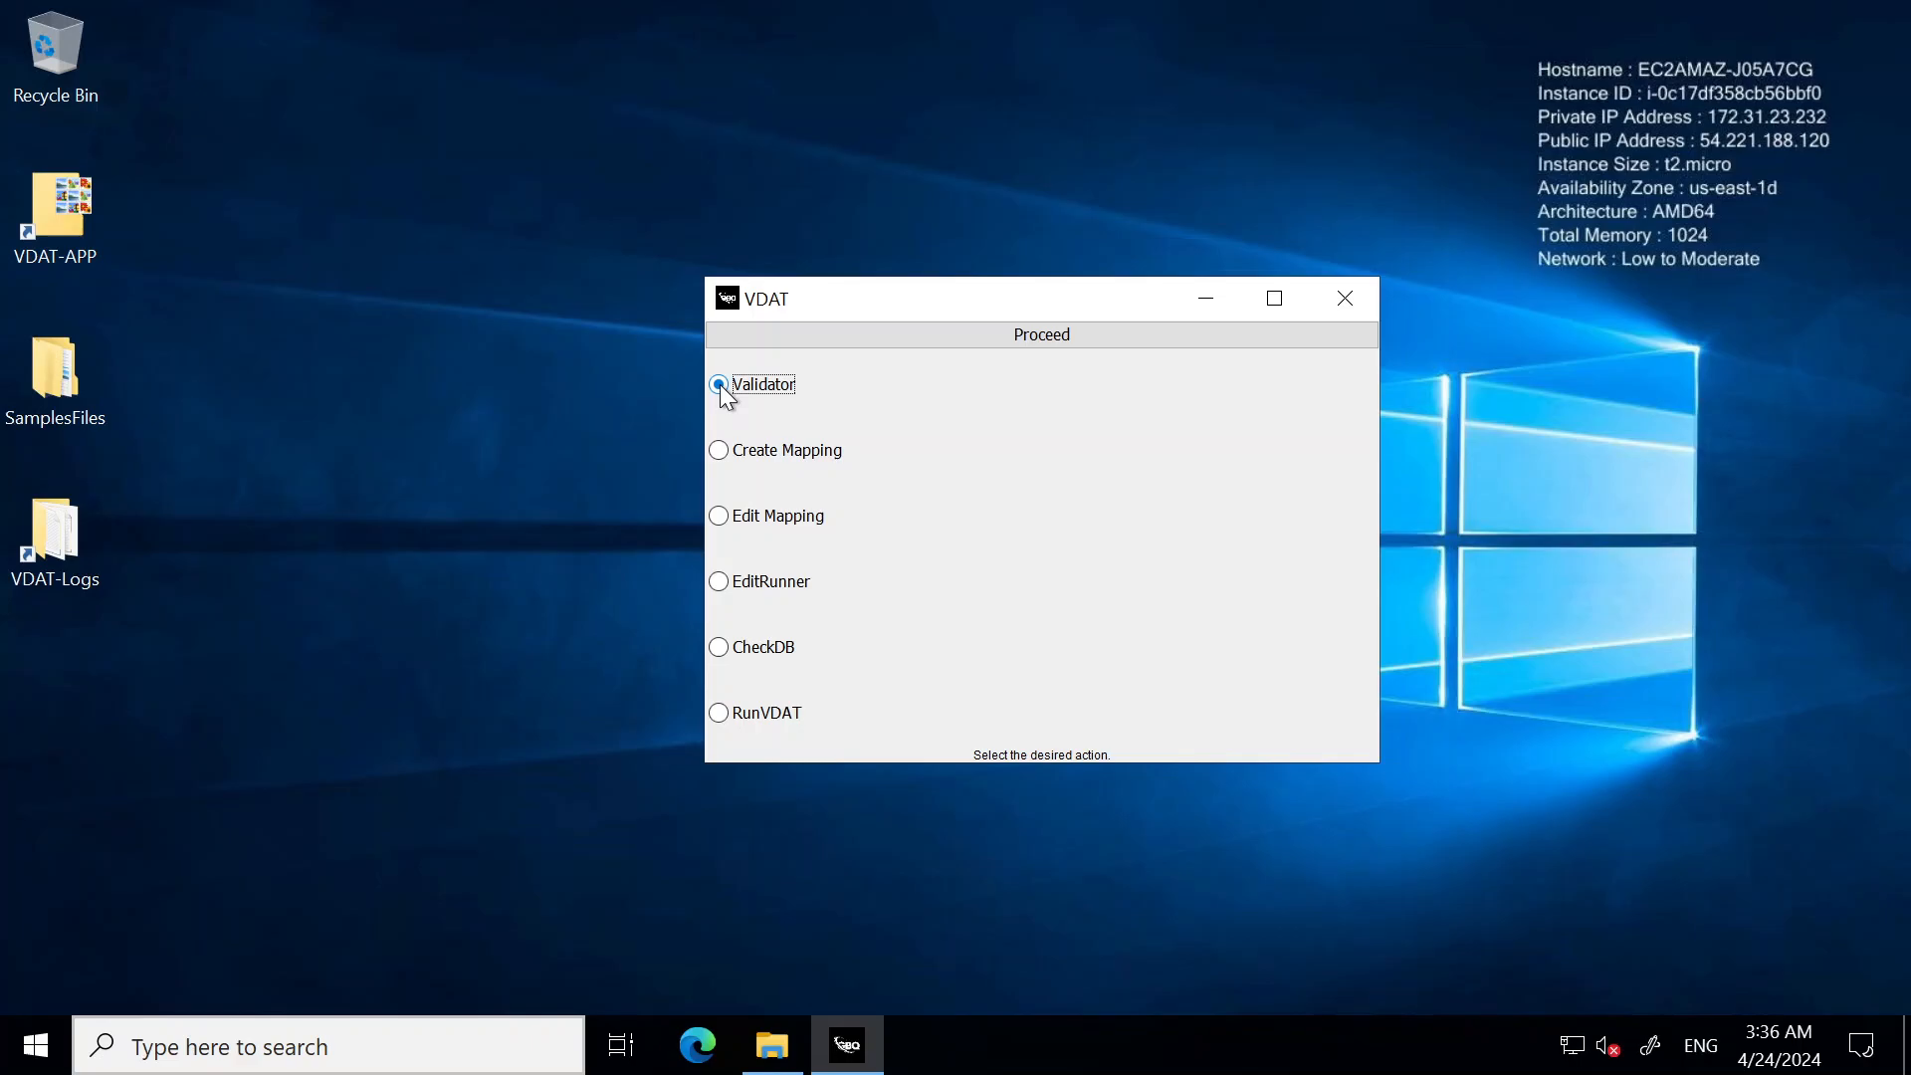
pyautogui.click(1042, 332)
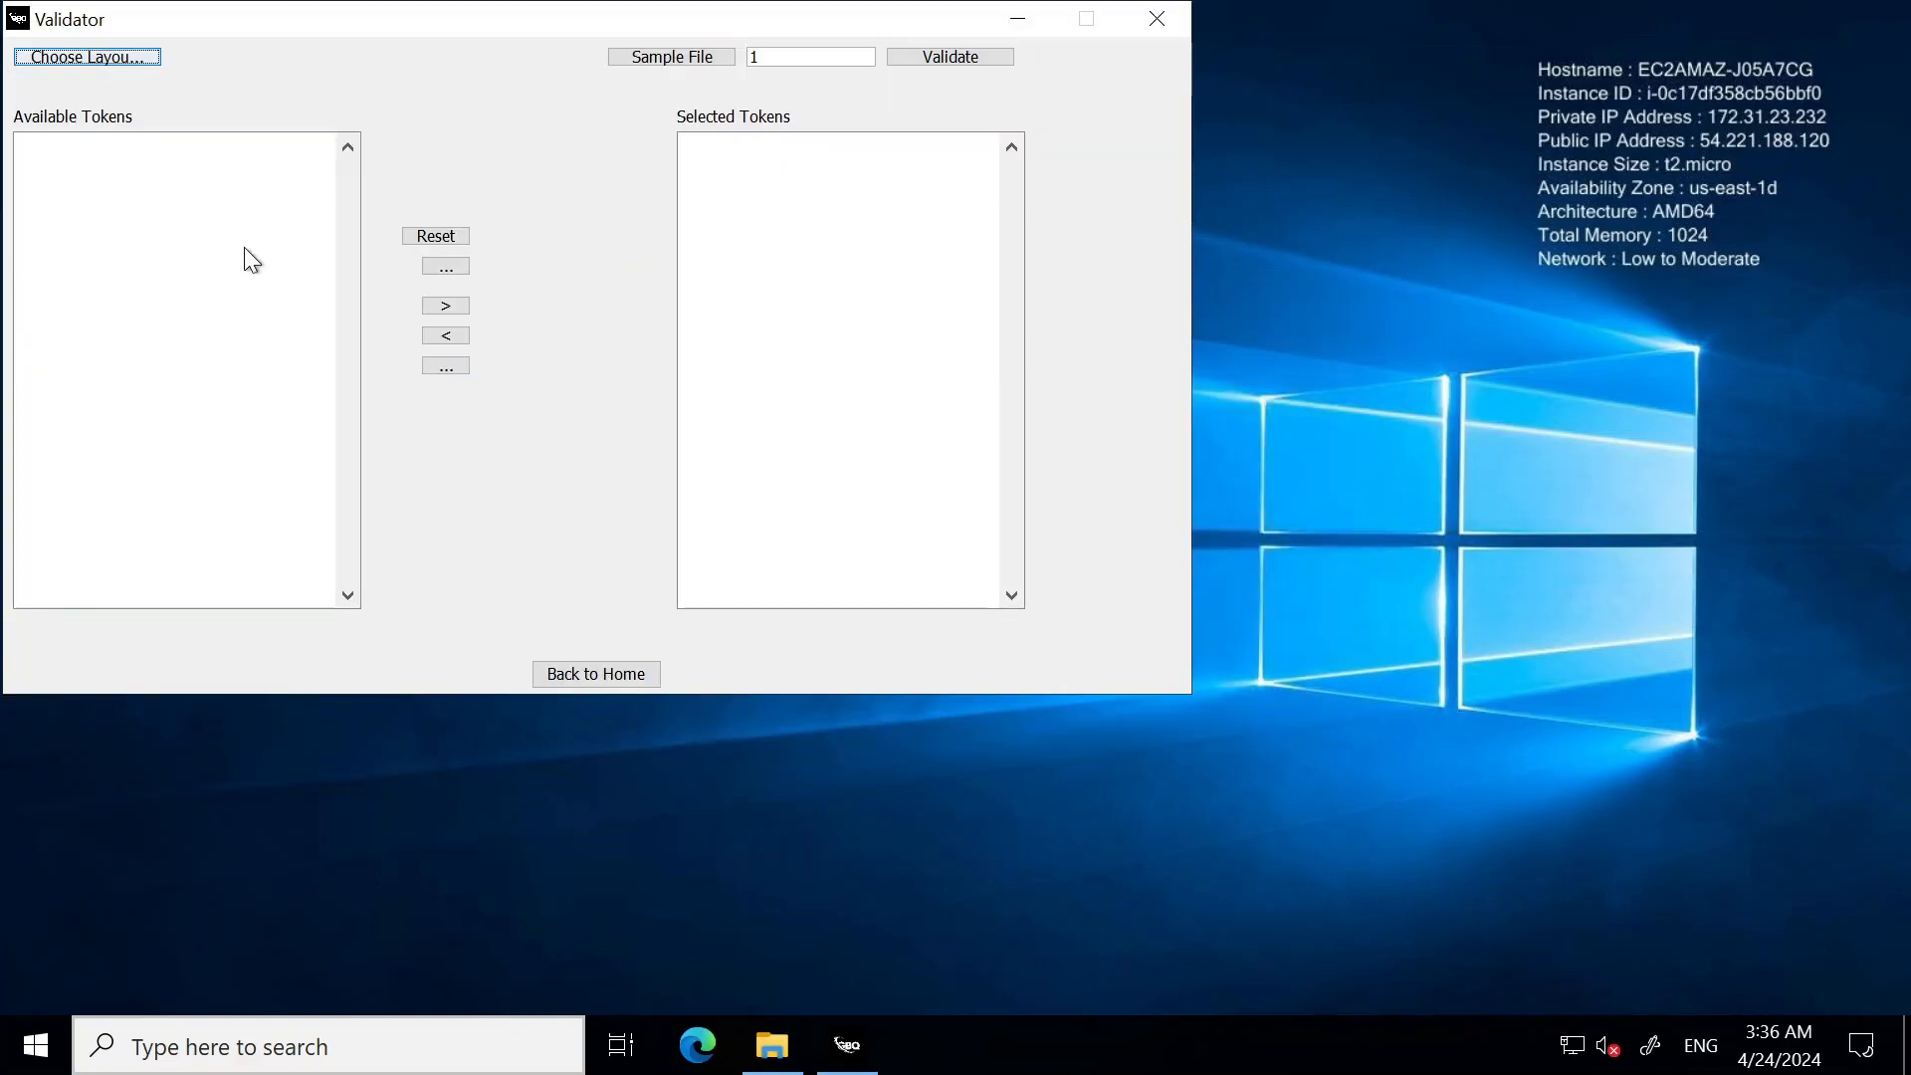
pyautogui.moveTo(337, 5); pyautogui.dragTo(796, 187)
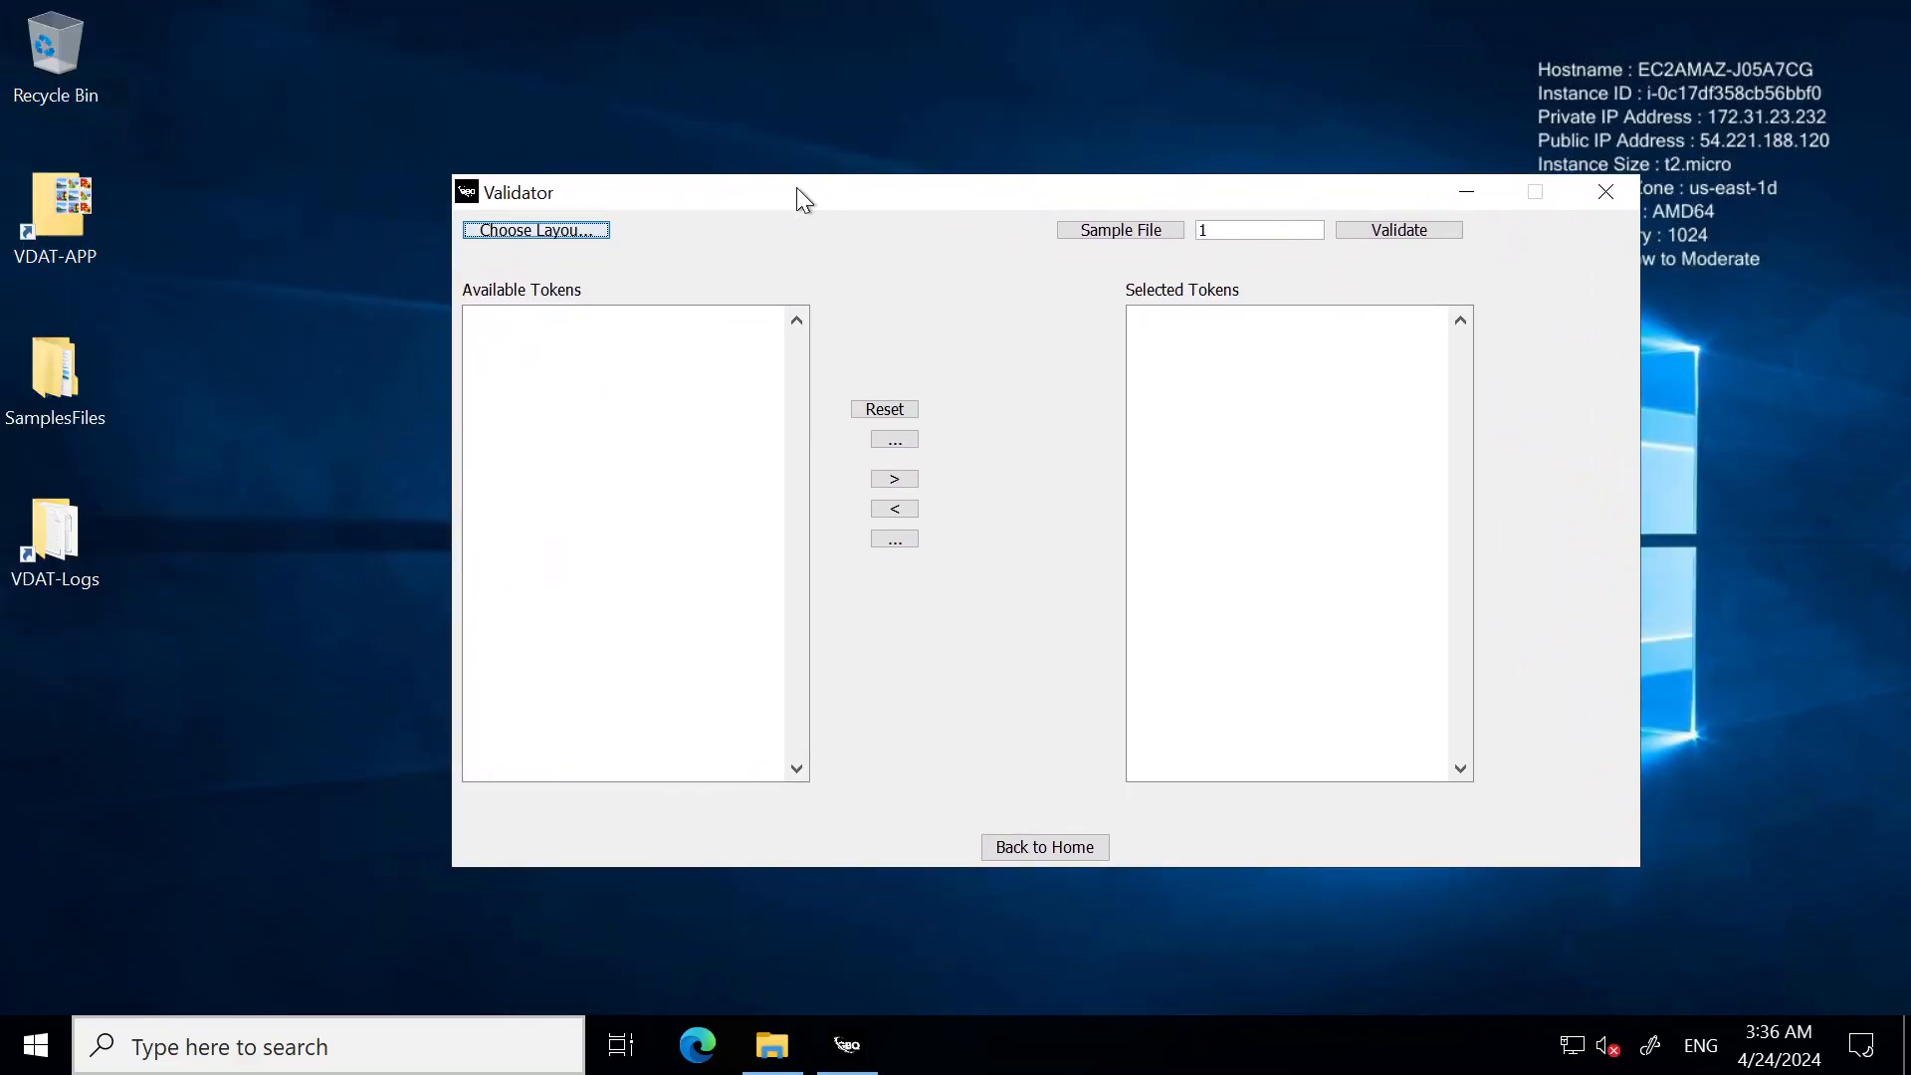
# Load the layout file 837I-ldf-file-delimited1 from the 837-Fixed-files folder in the desktop's SamplesFiles folder
pyautogui.click(533, 230)
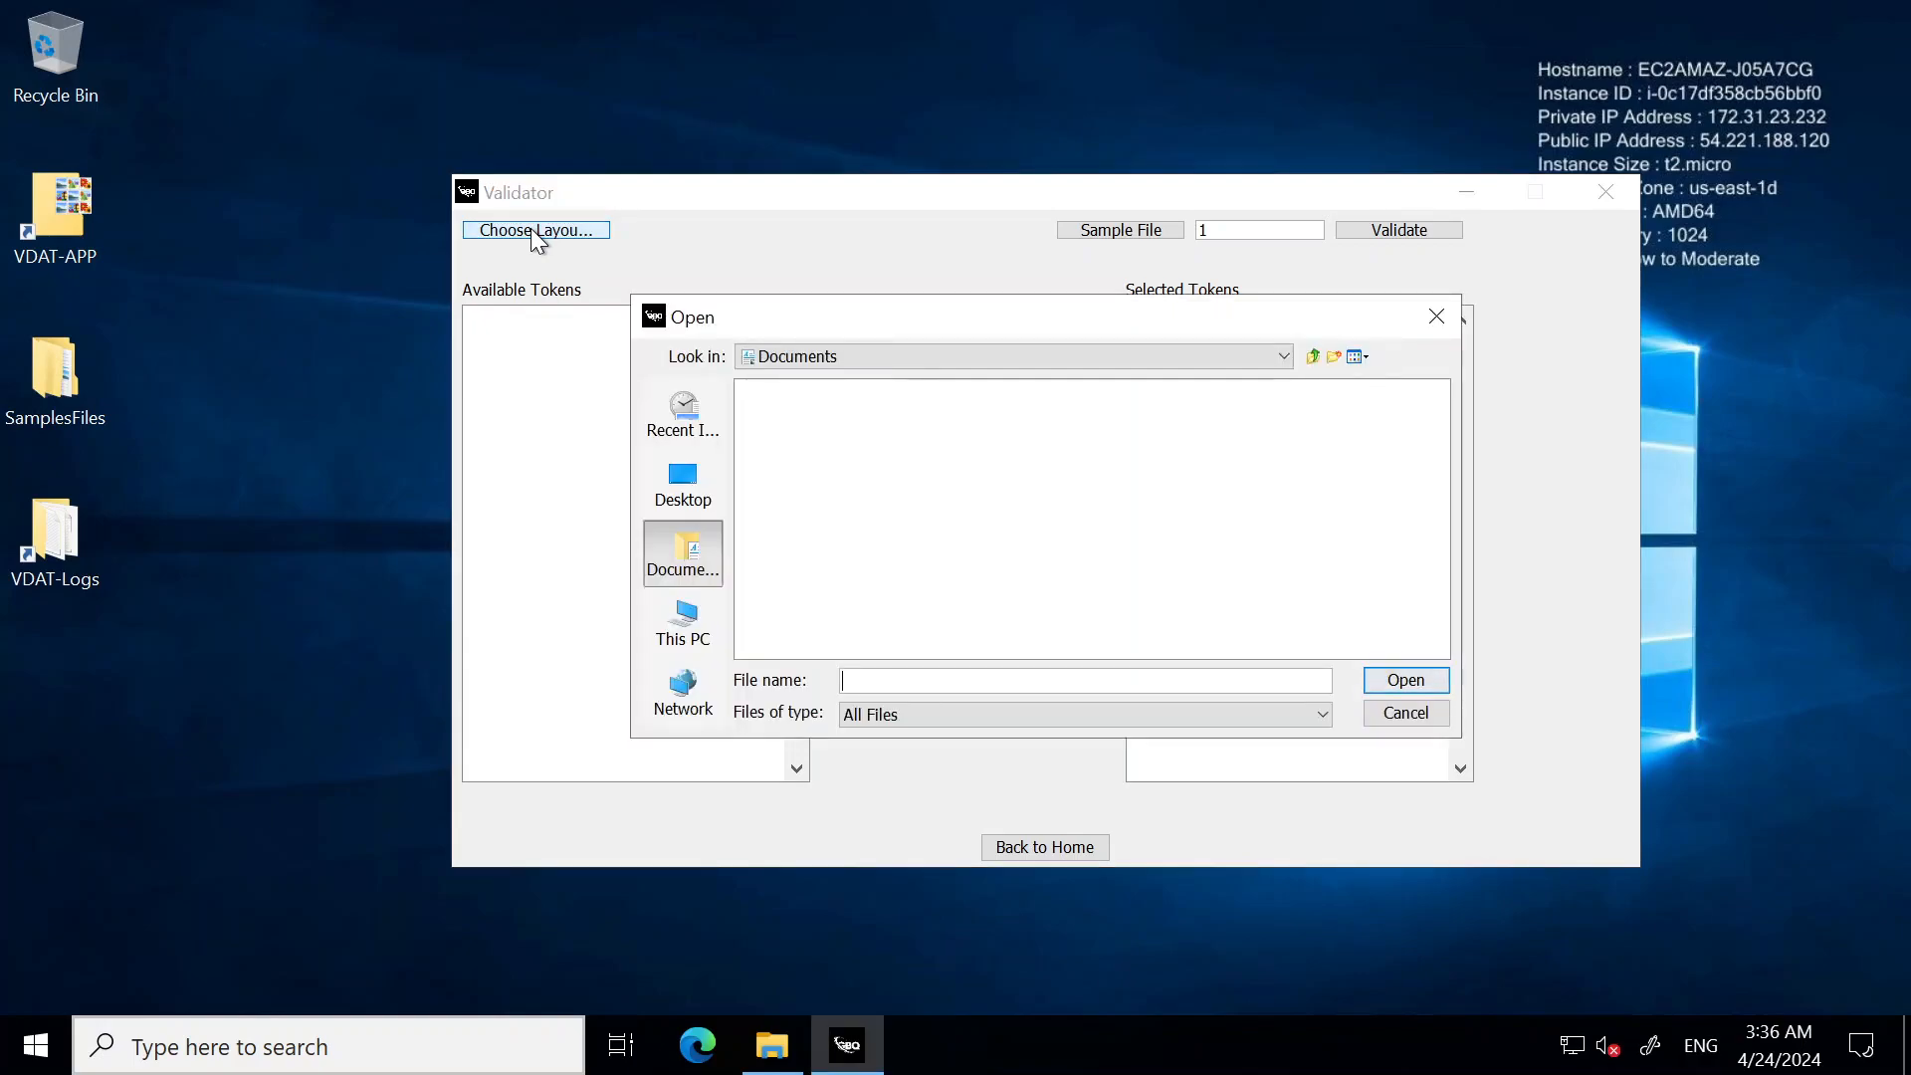
pyautogui.click(695, 495)
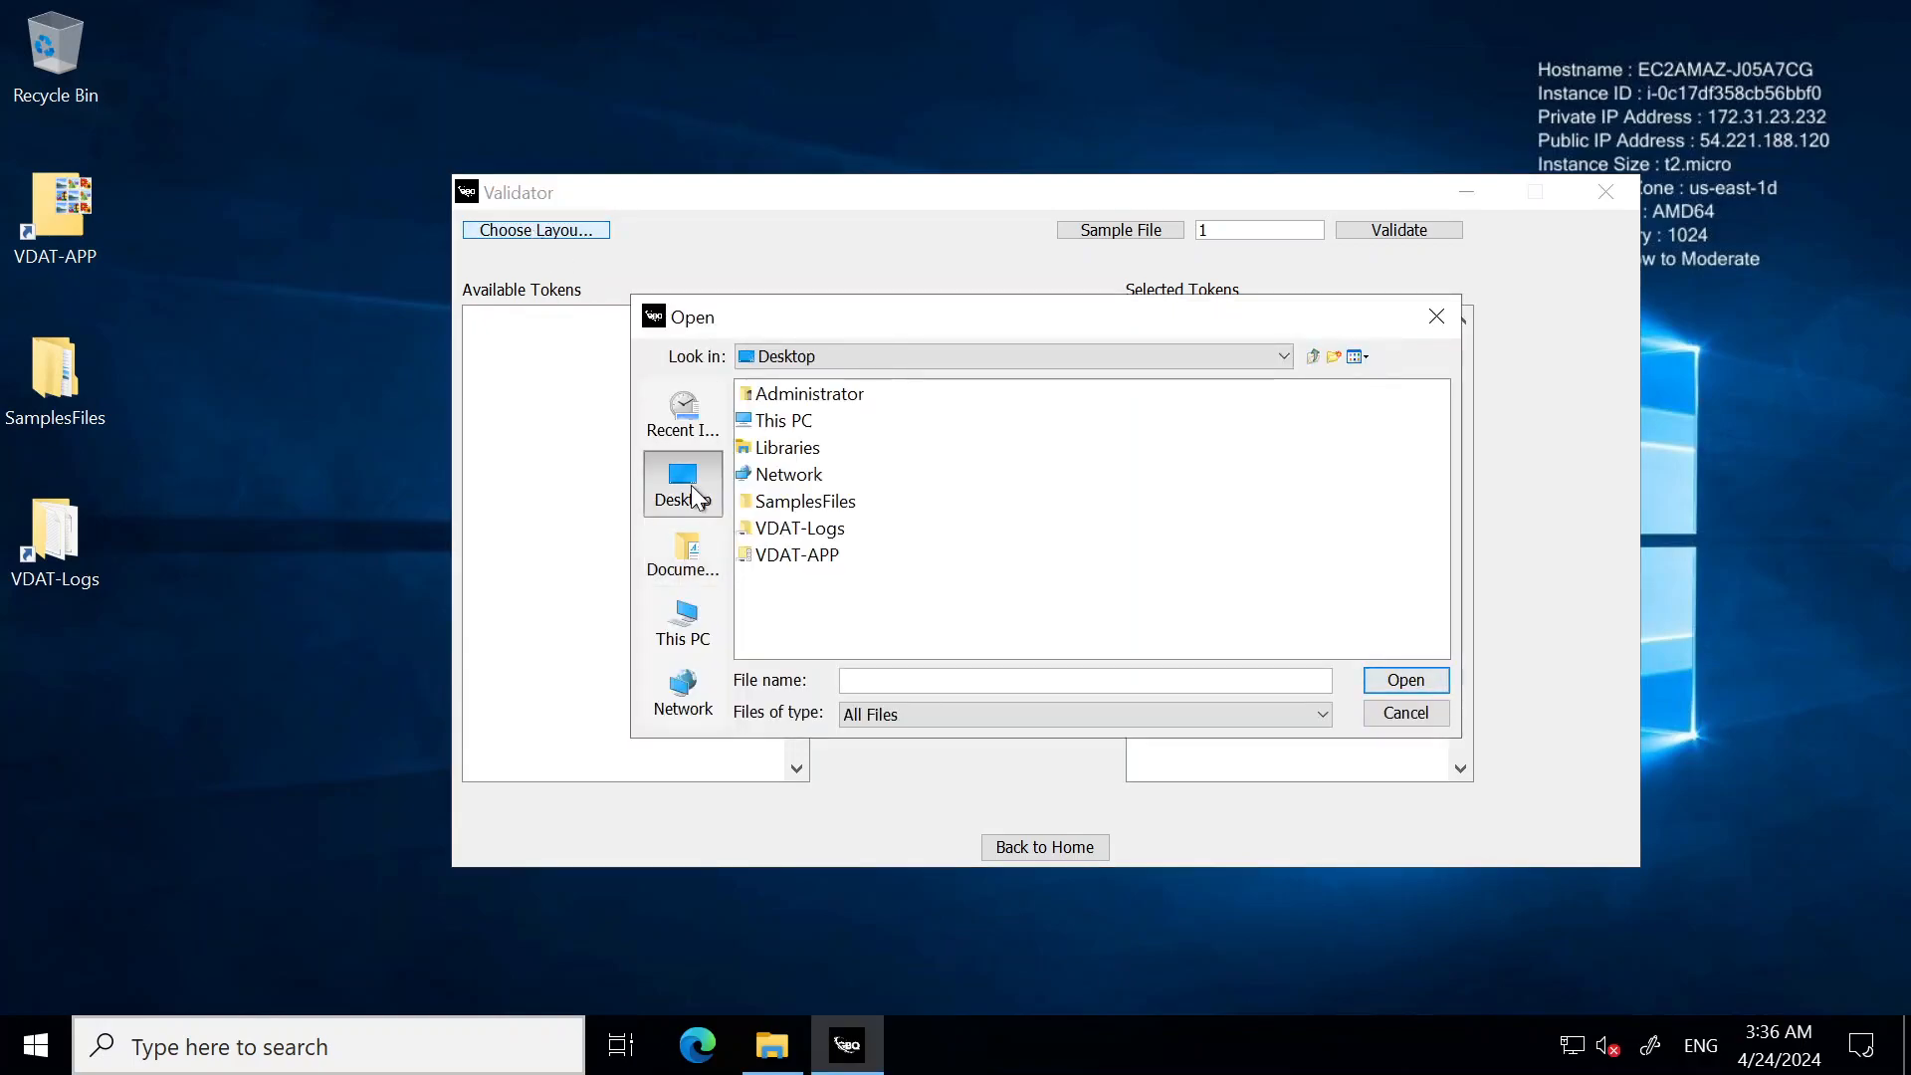
pyautogui.doubleClick(802, 499)
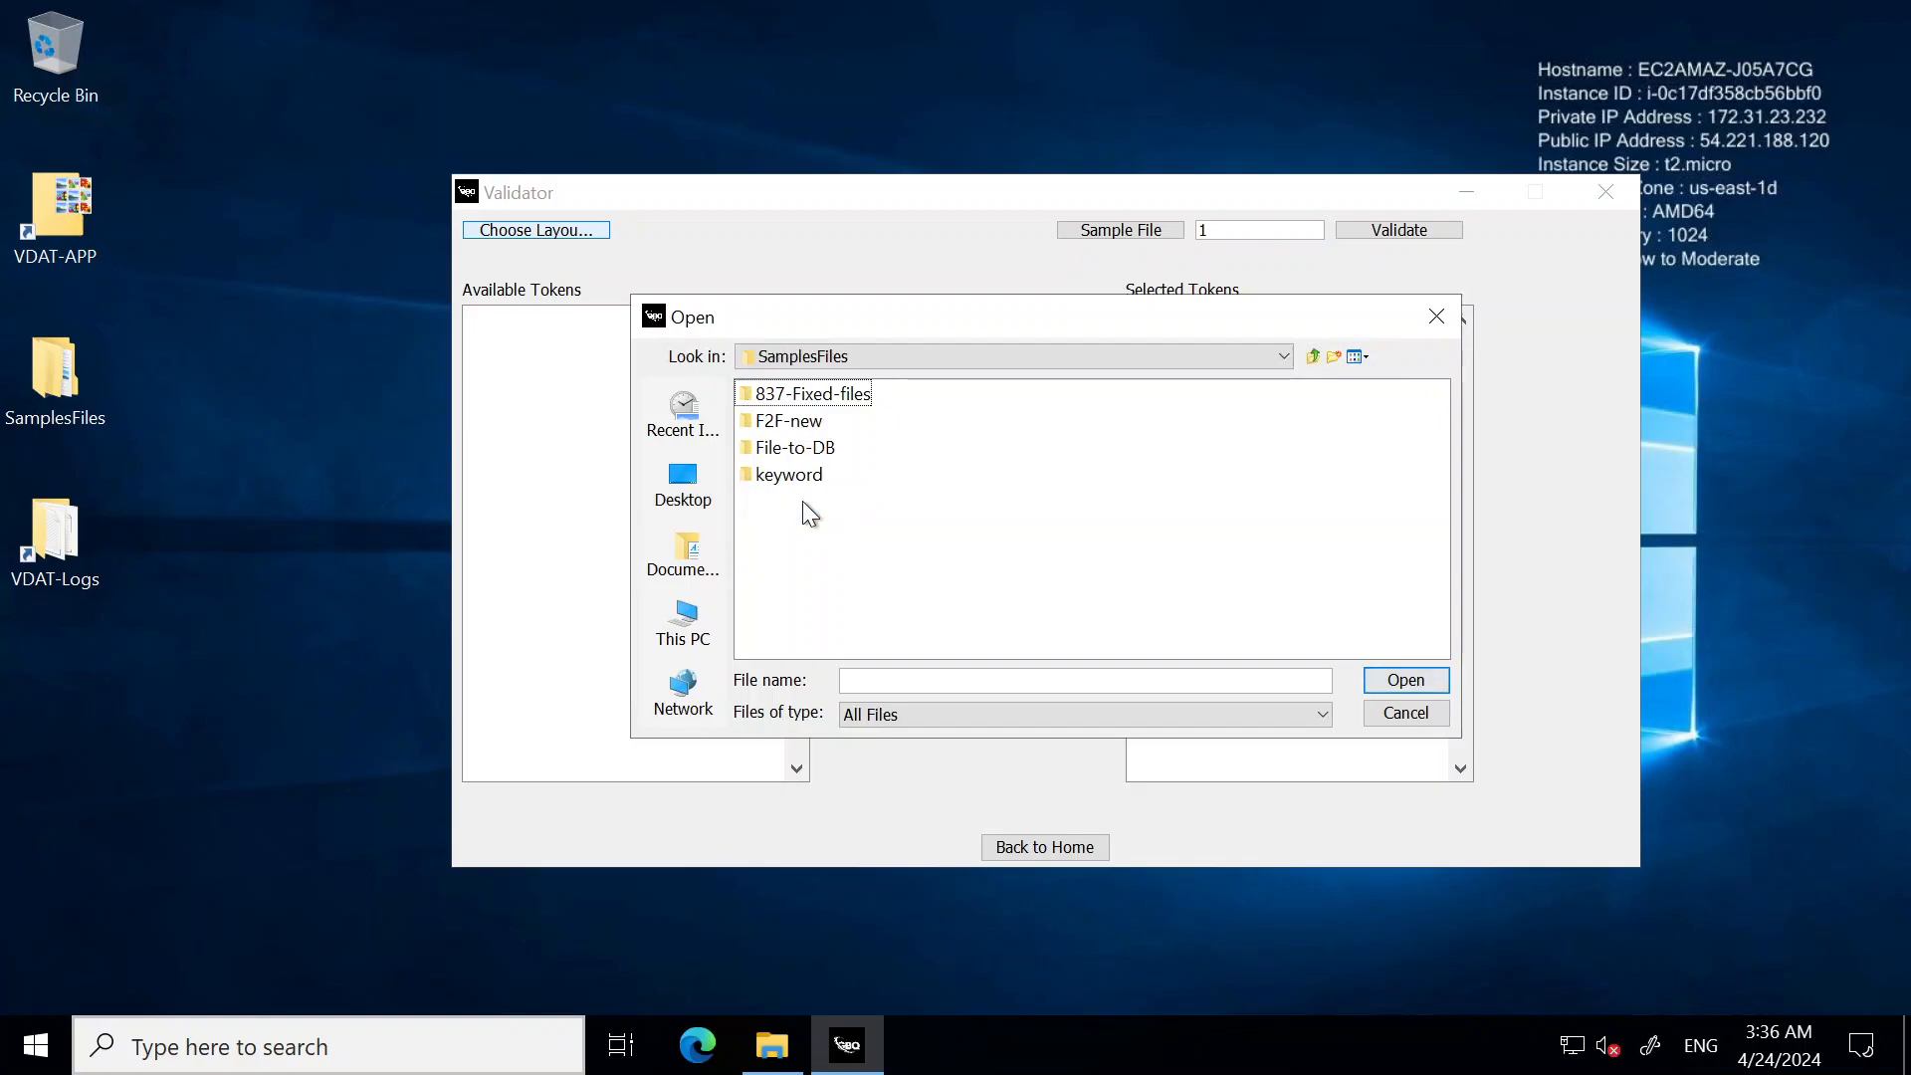
pyautogui.doubleClick(811, 394)
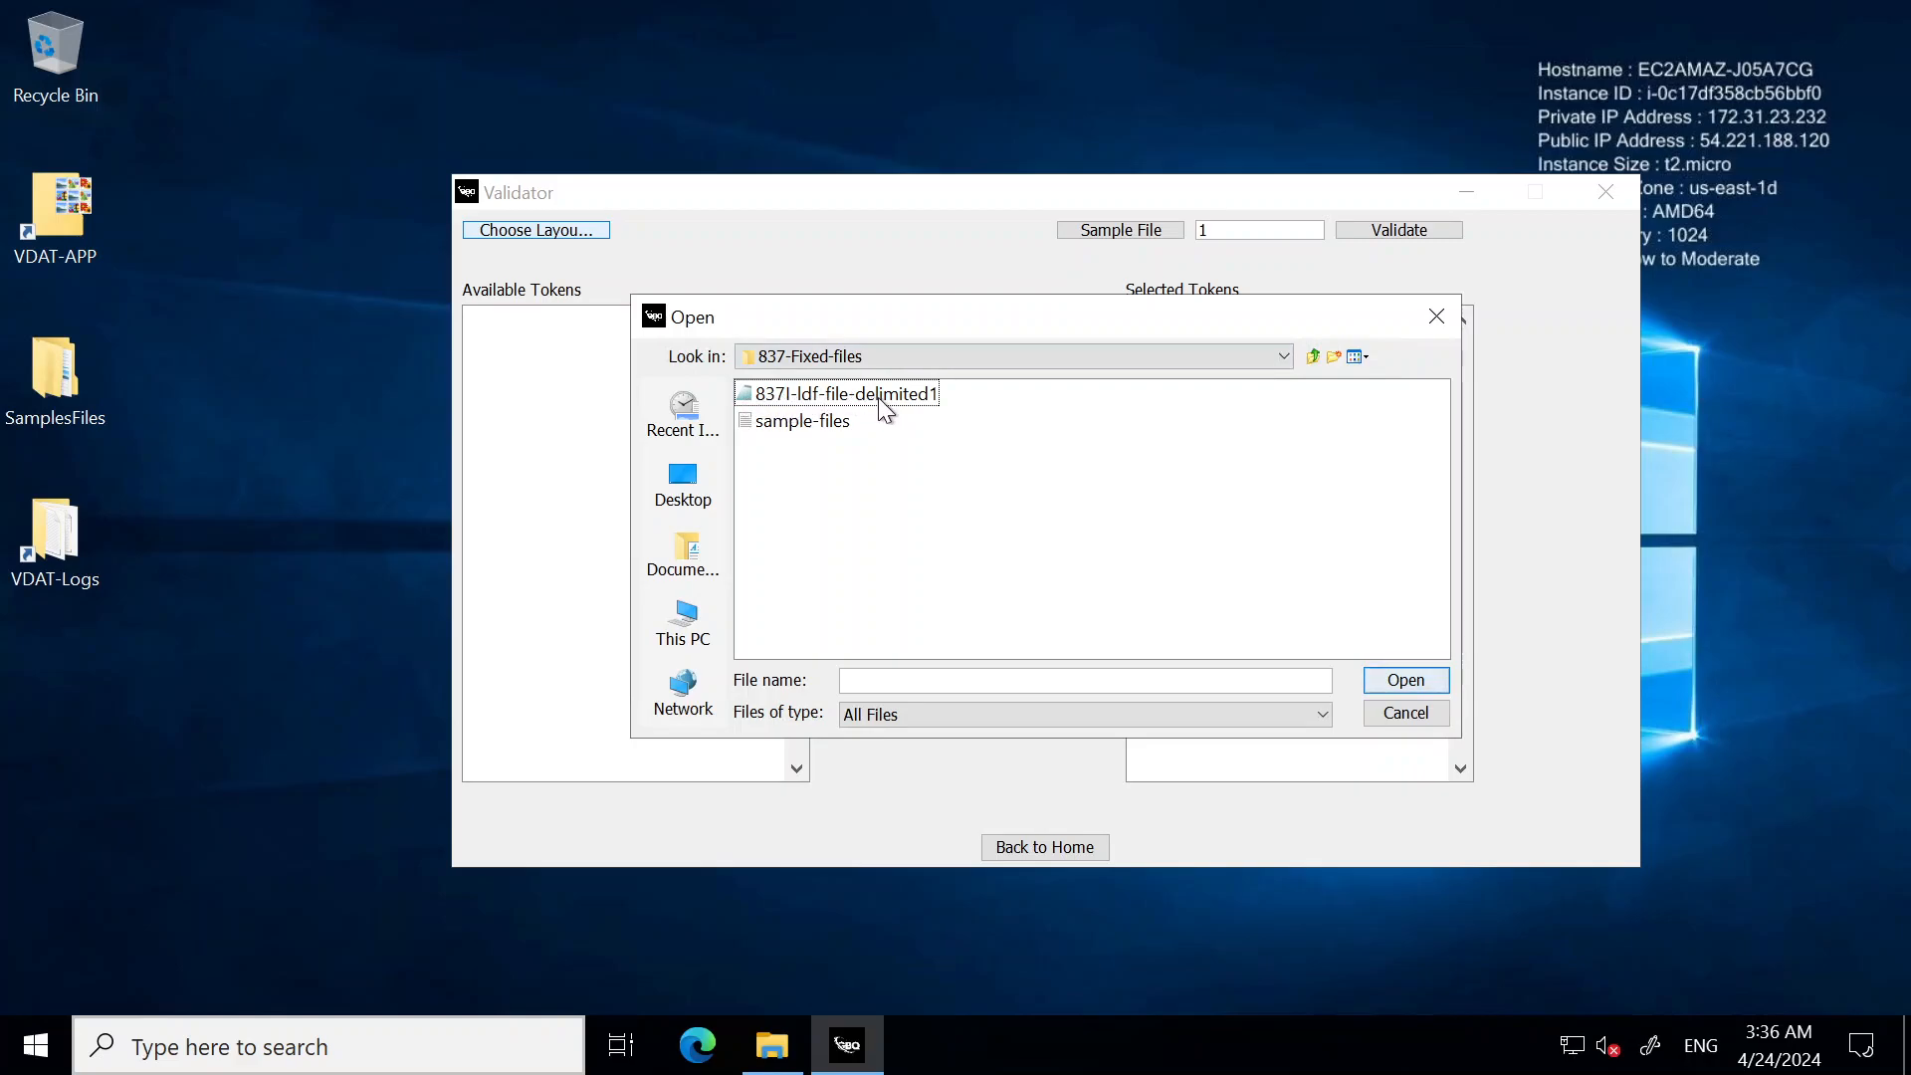
pyautogui.doubleClick(879, 399)
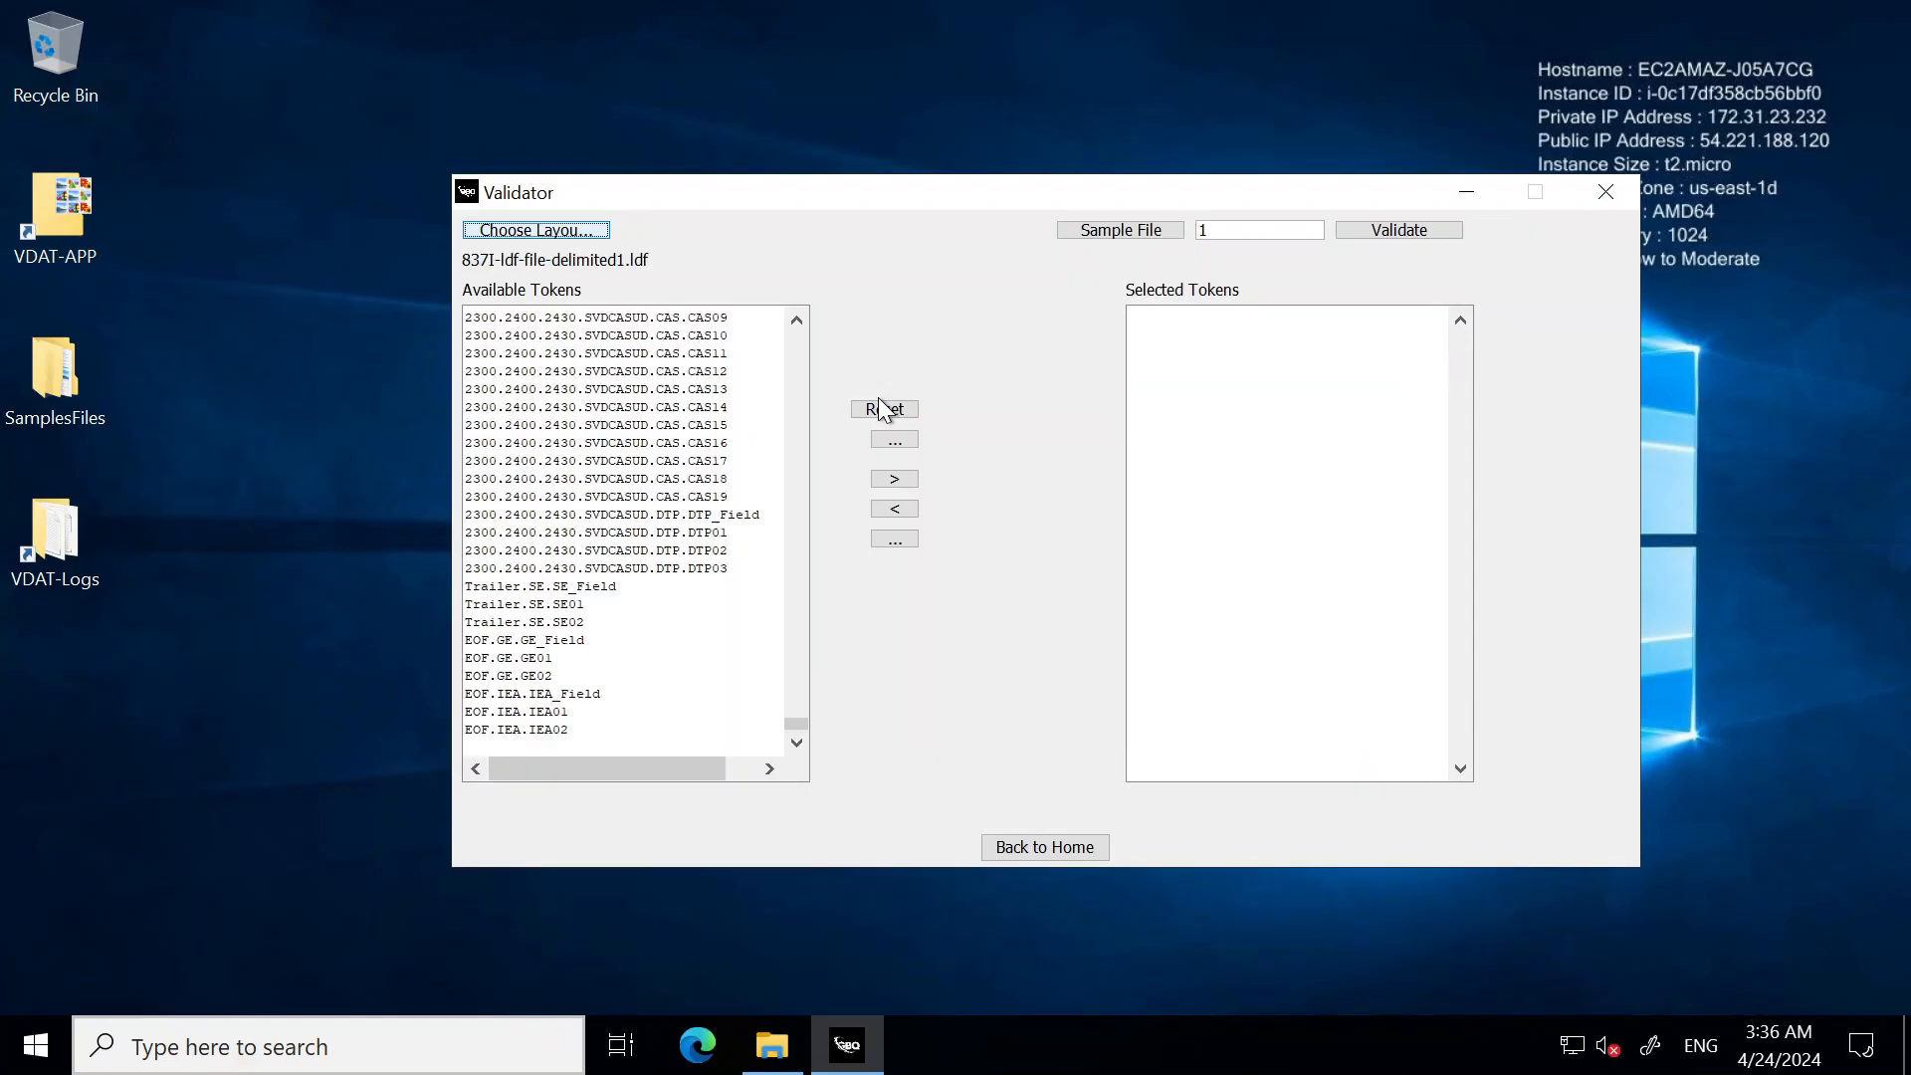
# Look through the layout's available tokens and move all of them to the selected tokens
pyautogui.moveTo(797, 721); pyautogui.dragTo(806, 231)
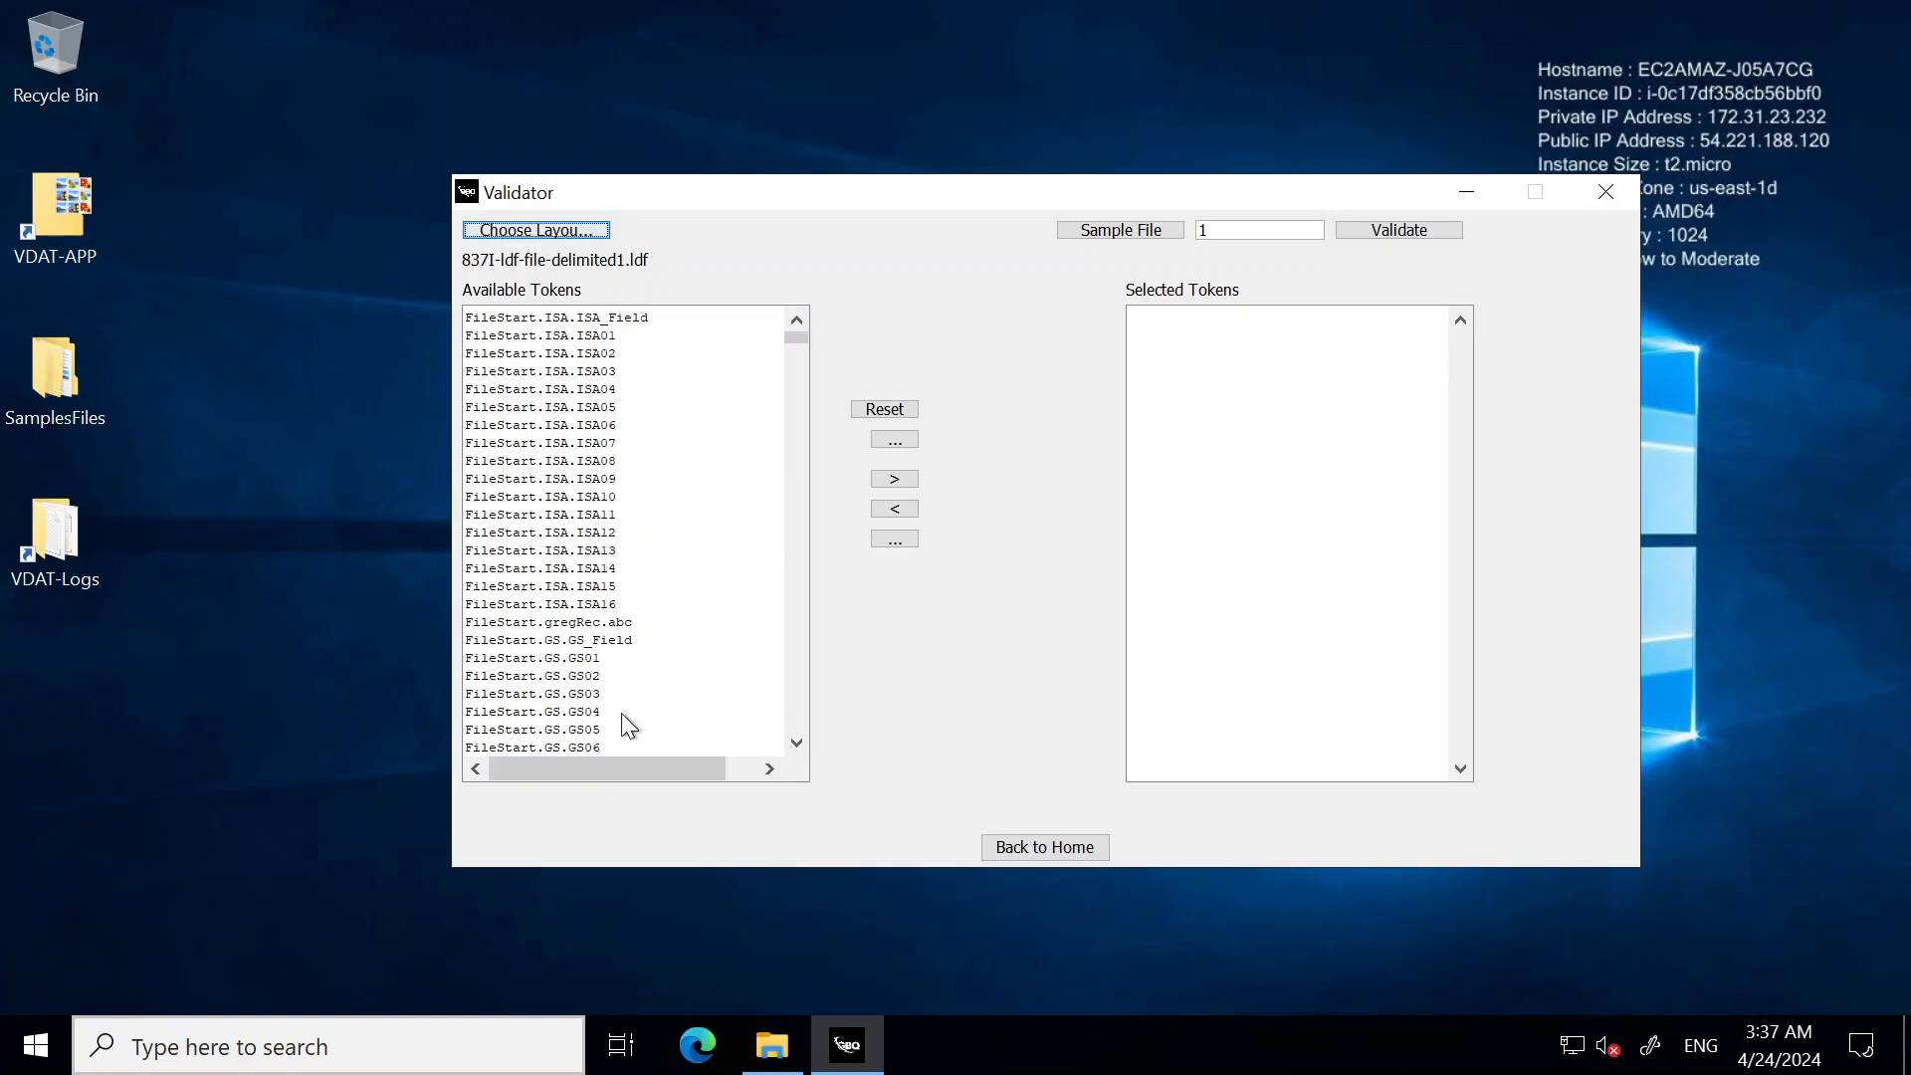
pyautogui.click(797, 713)
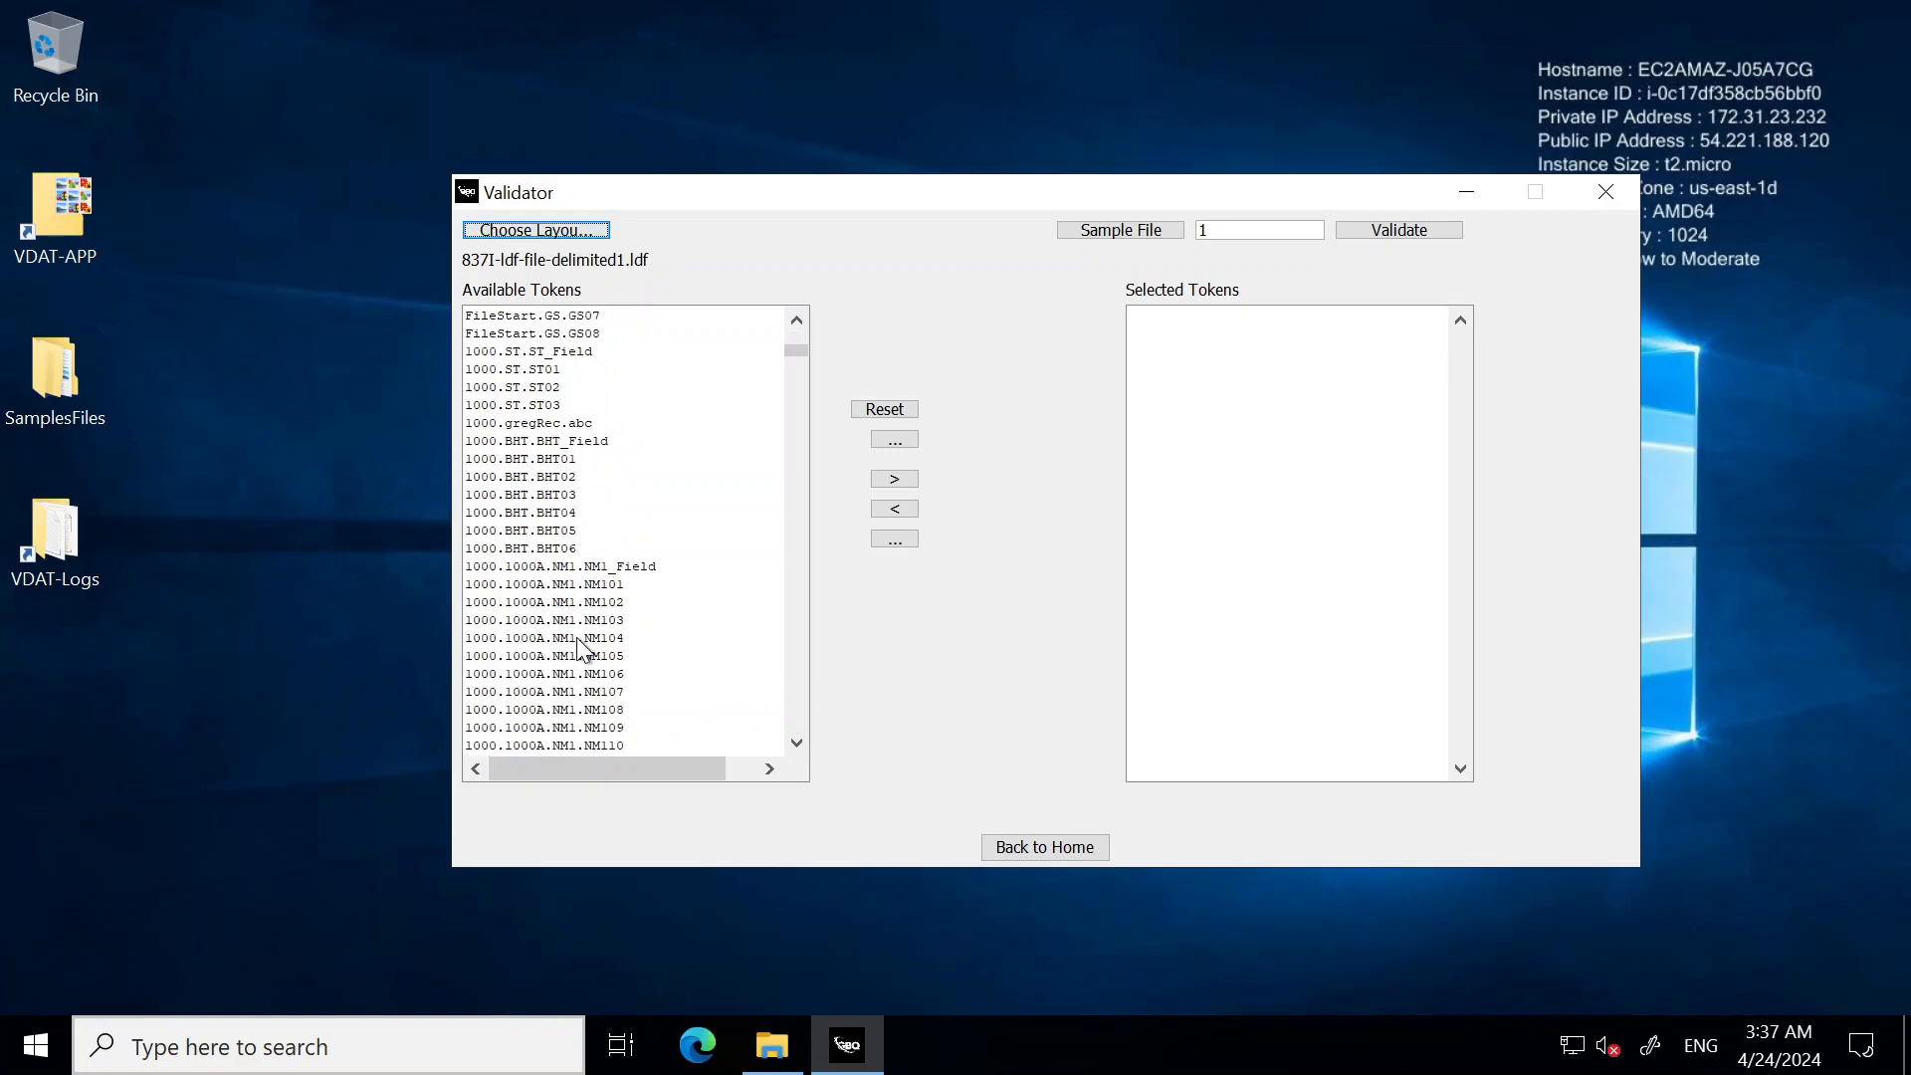
pyautogui.click(798, 693)
pyautogui.click(798, 693)
pyautogui.click(797, 693)
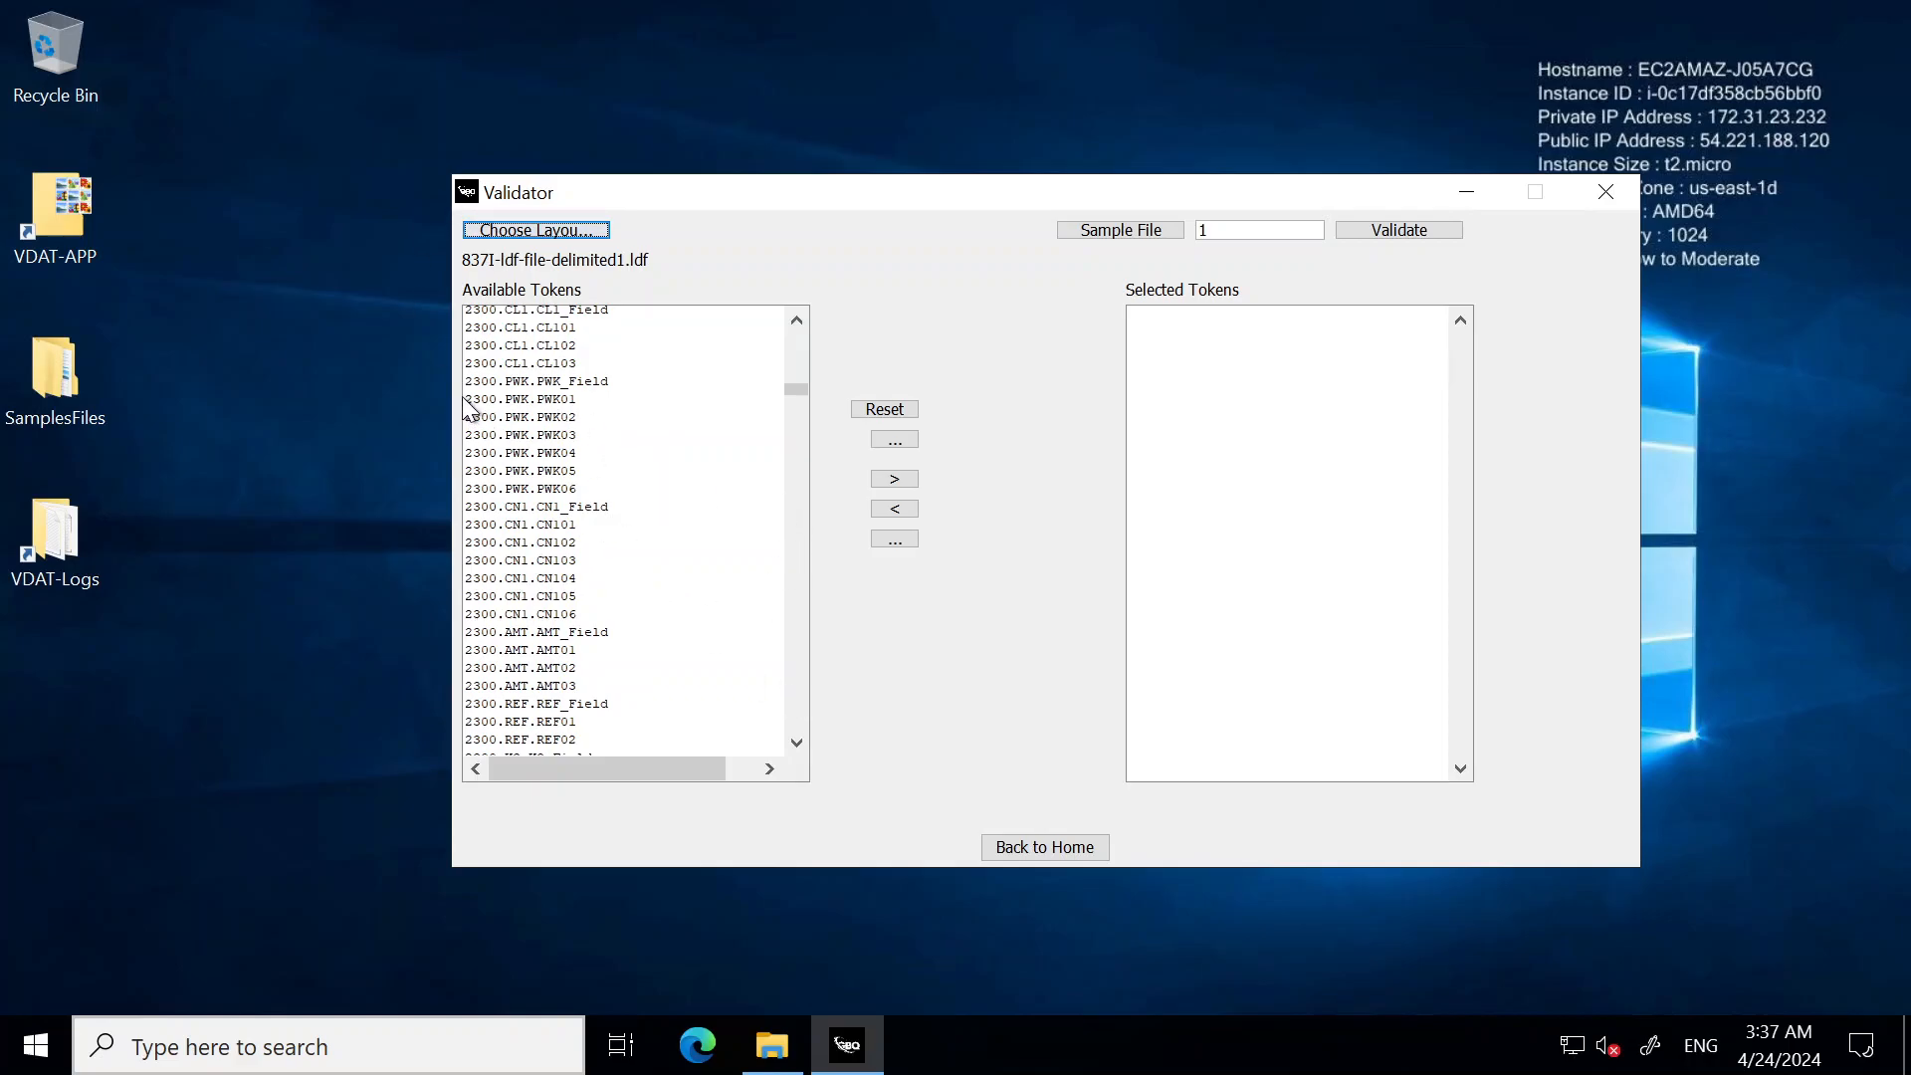
pyautogui.moveTo(473, 399); pyautogui.dragTo(530, 400)
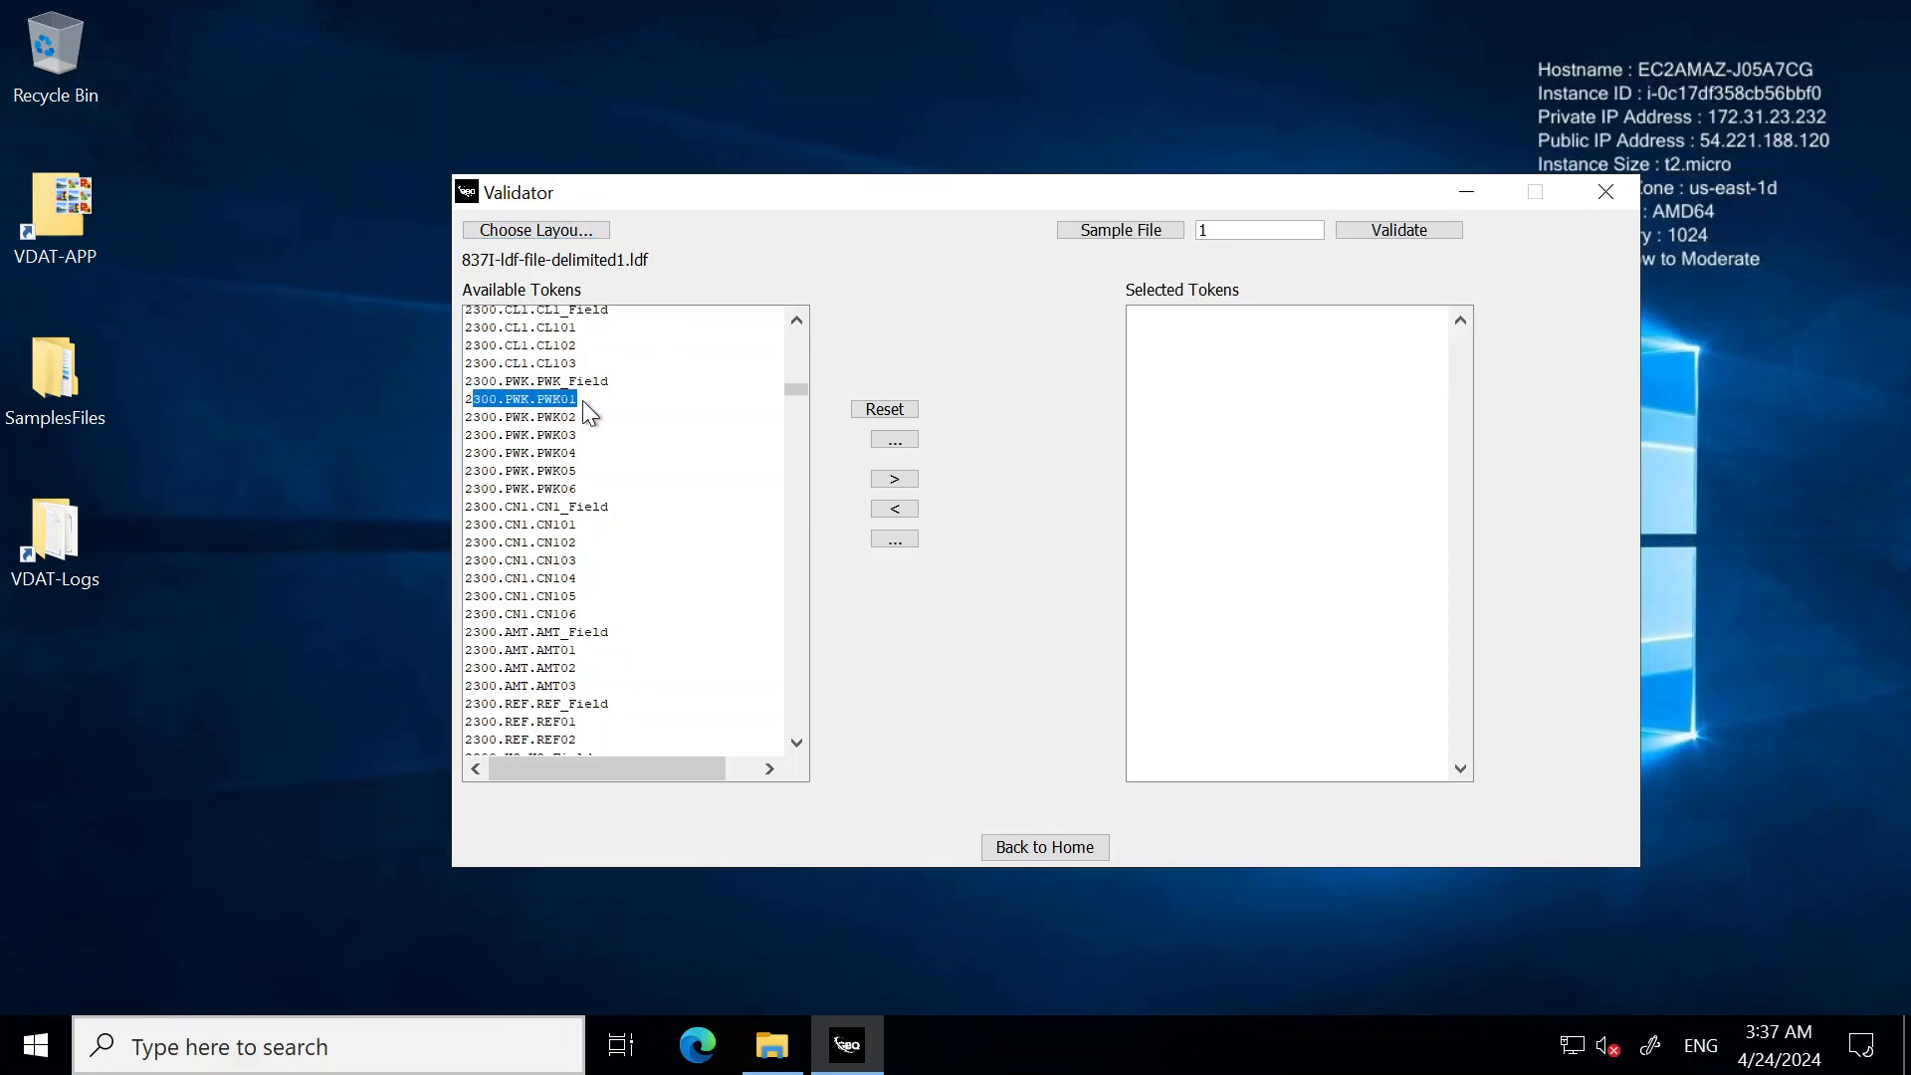
pyautogui.click(564, 422)
pyautogui.click(896, 444)
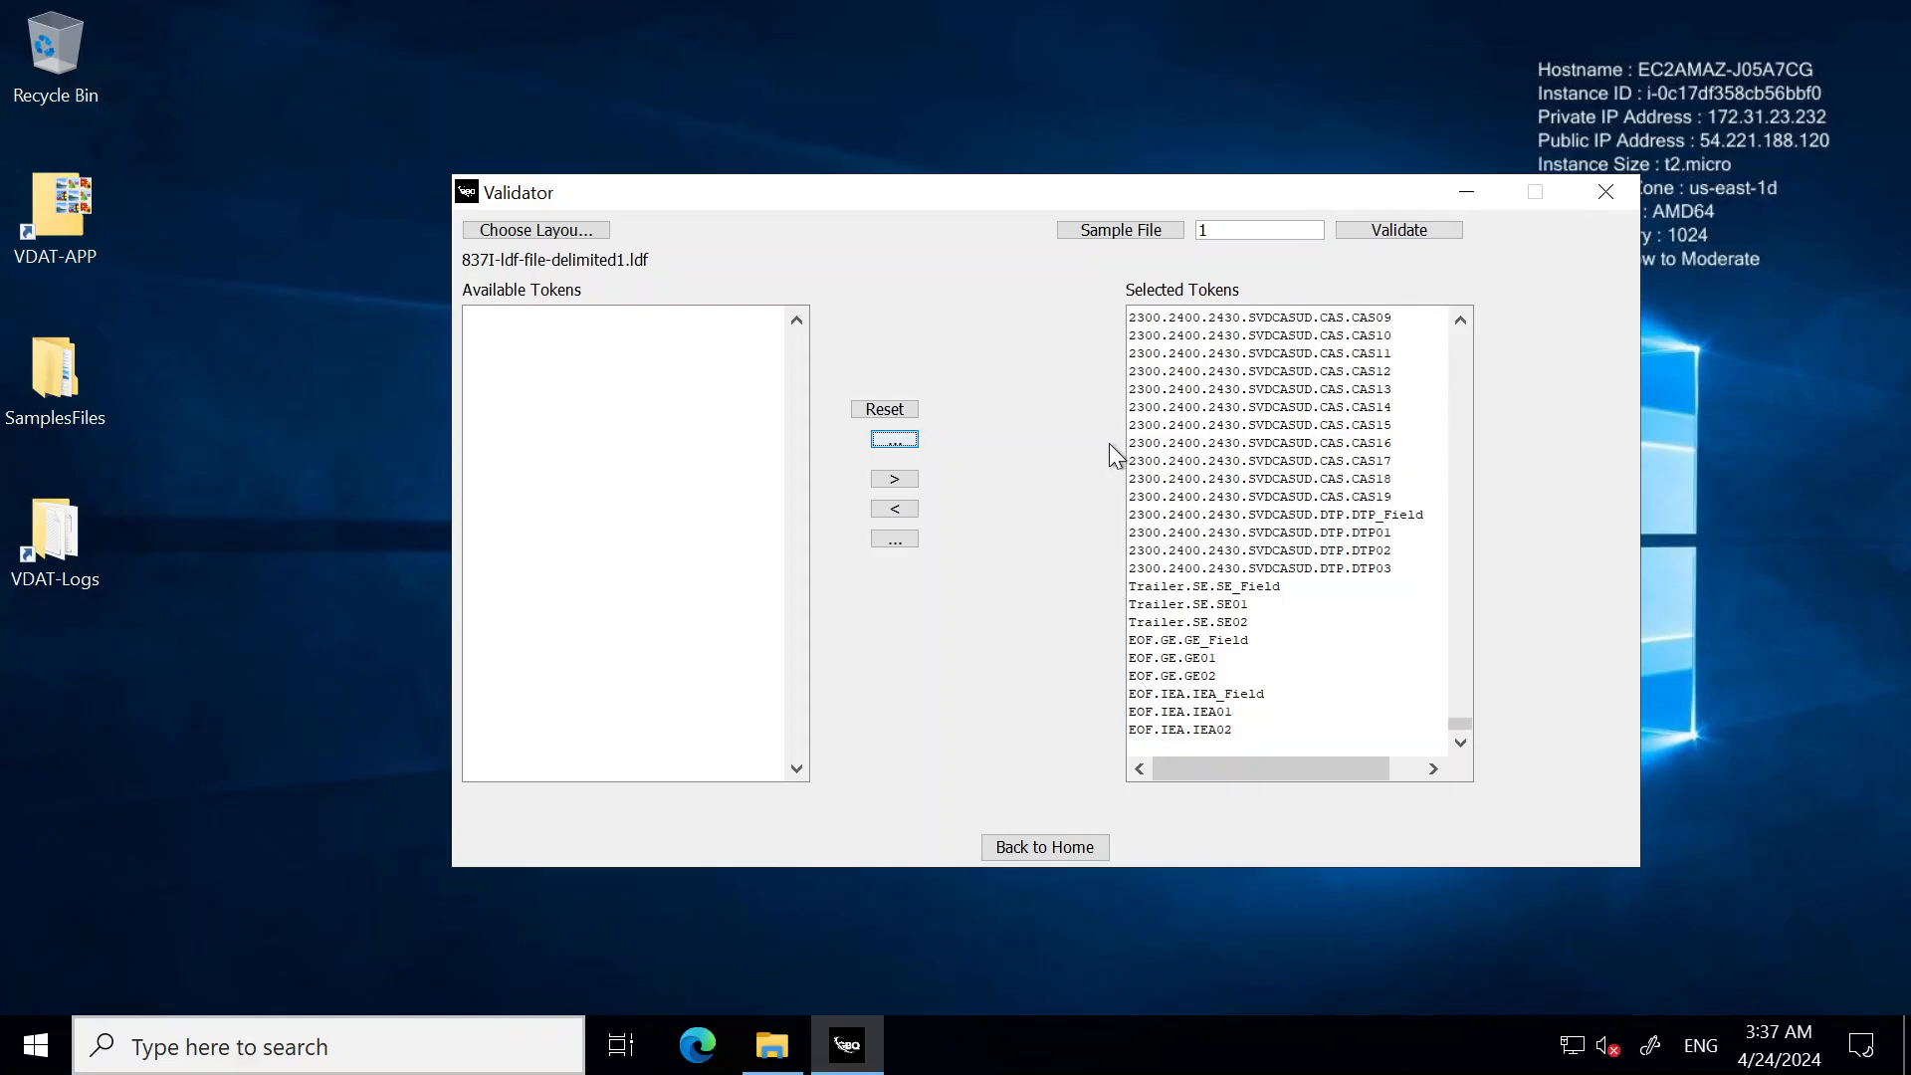
# Load sample-files.txt from the SamplesFiles folder's 837-Fixed-files subfolder as the sample file
pyautogui.click(1124, 233)
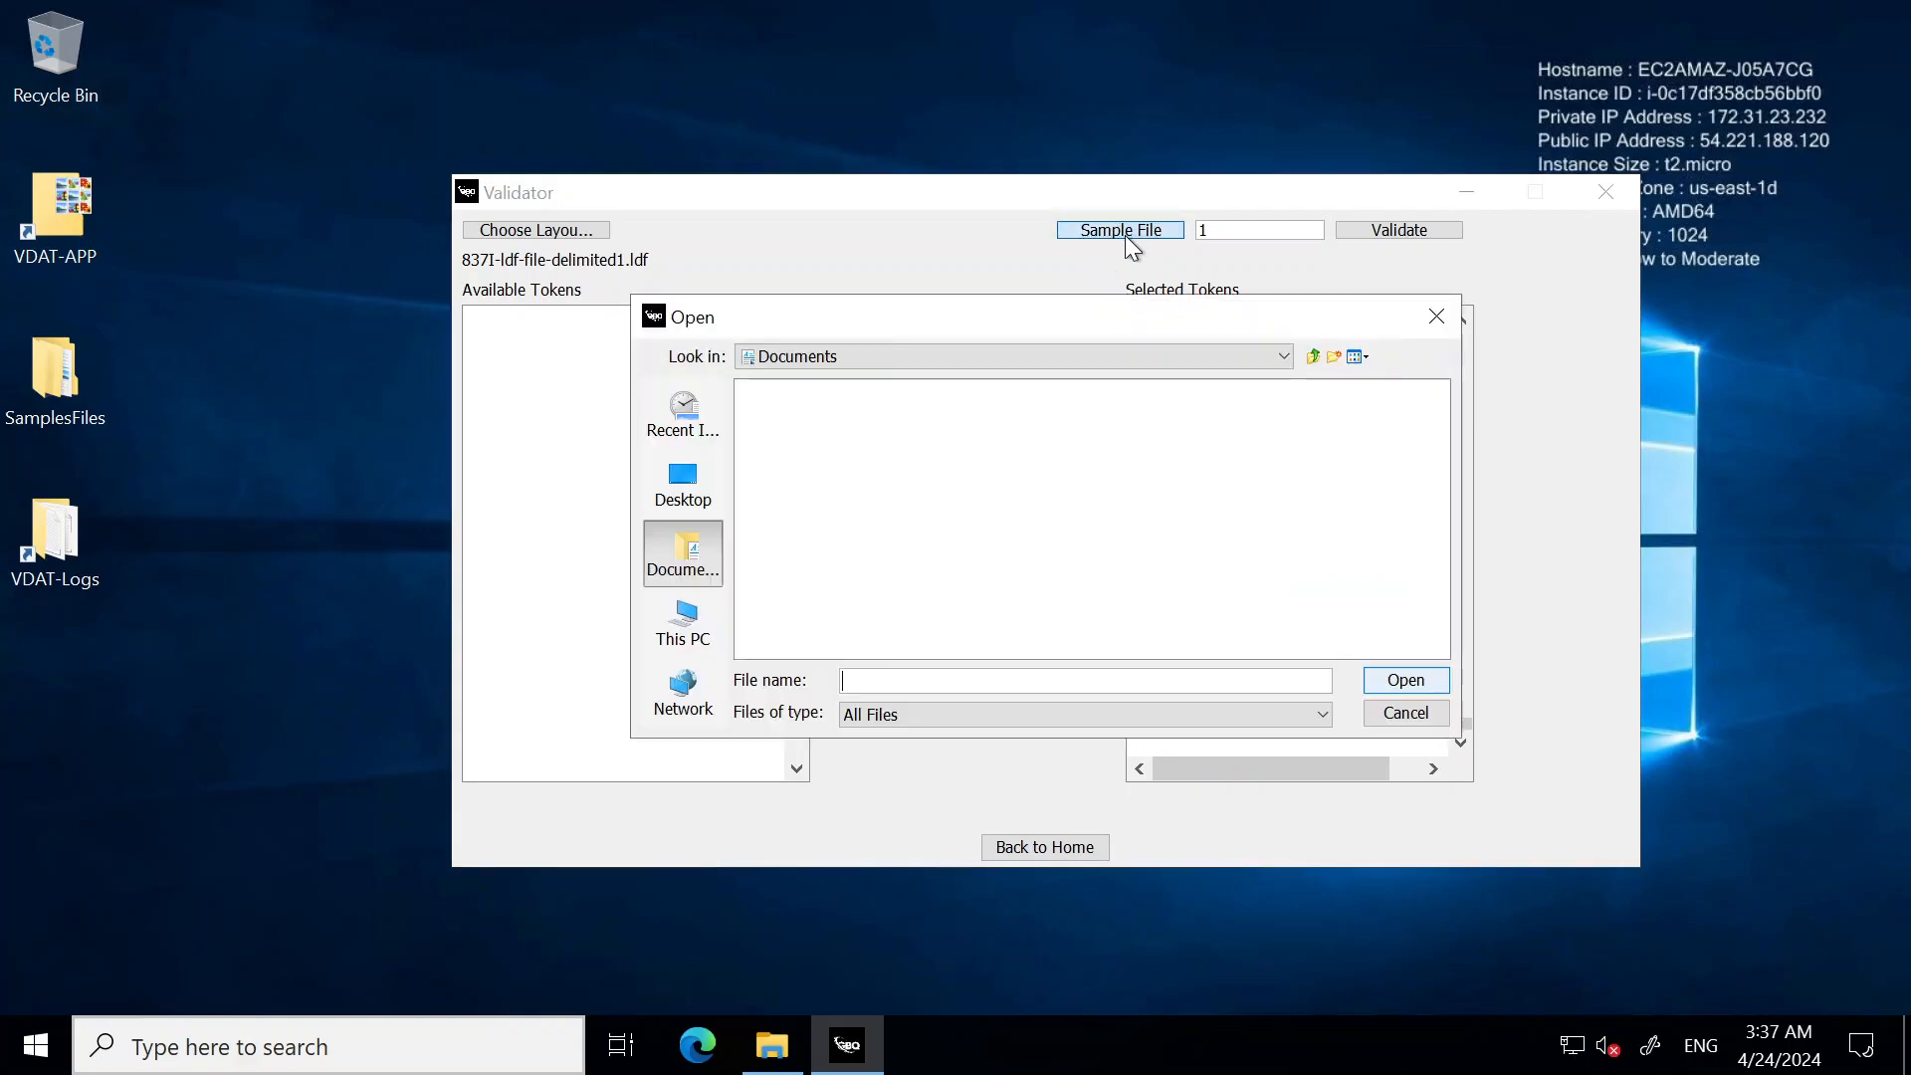
pyautogui.click(680, 498)
pyautogui.doubleClick(804, 499)
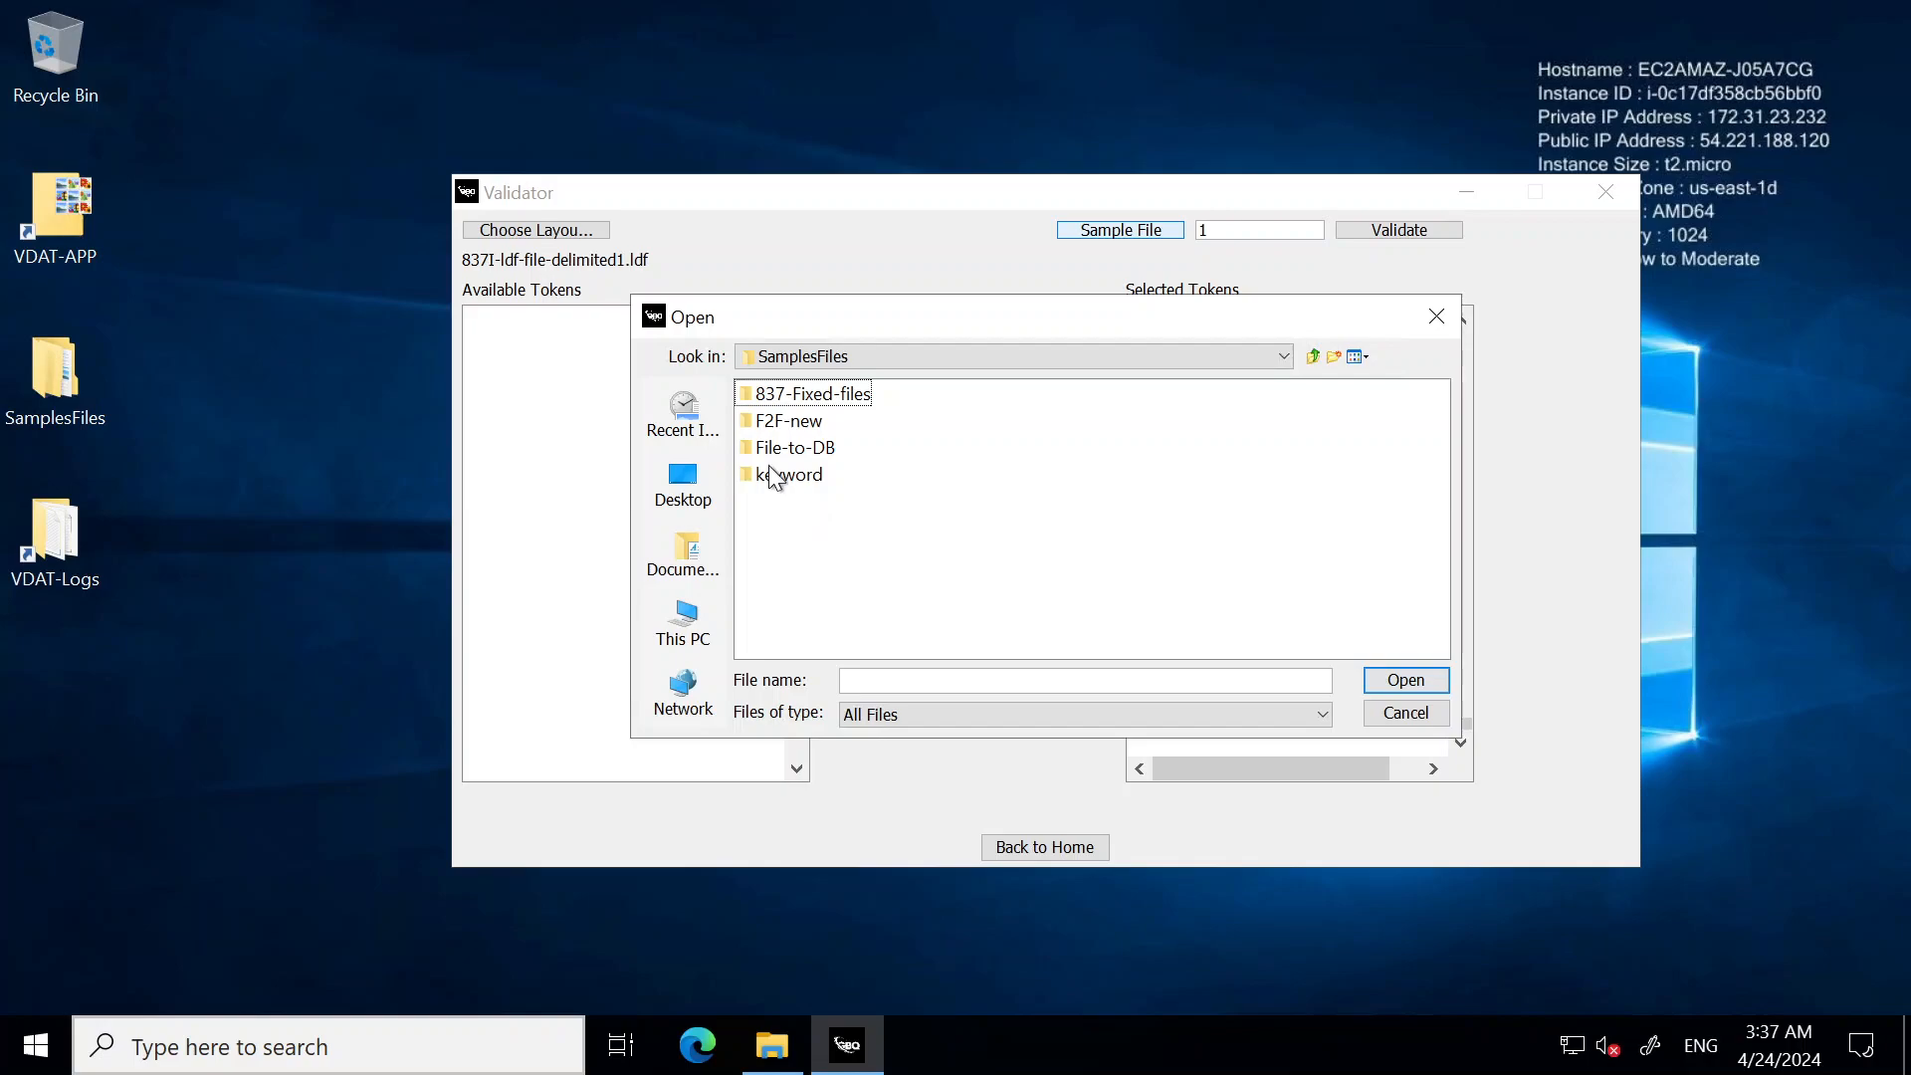
pyautogui.doubleClick(809, 394)
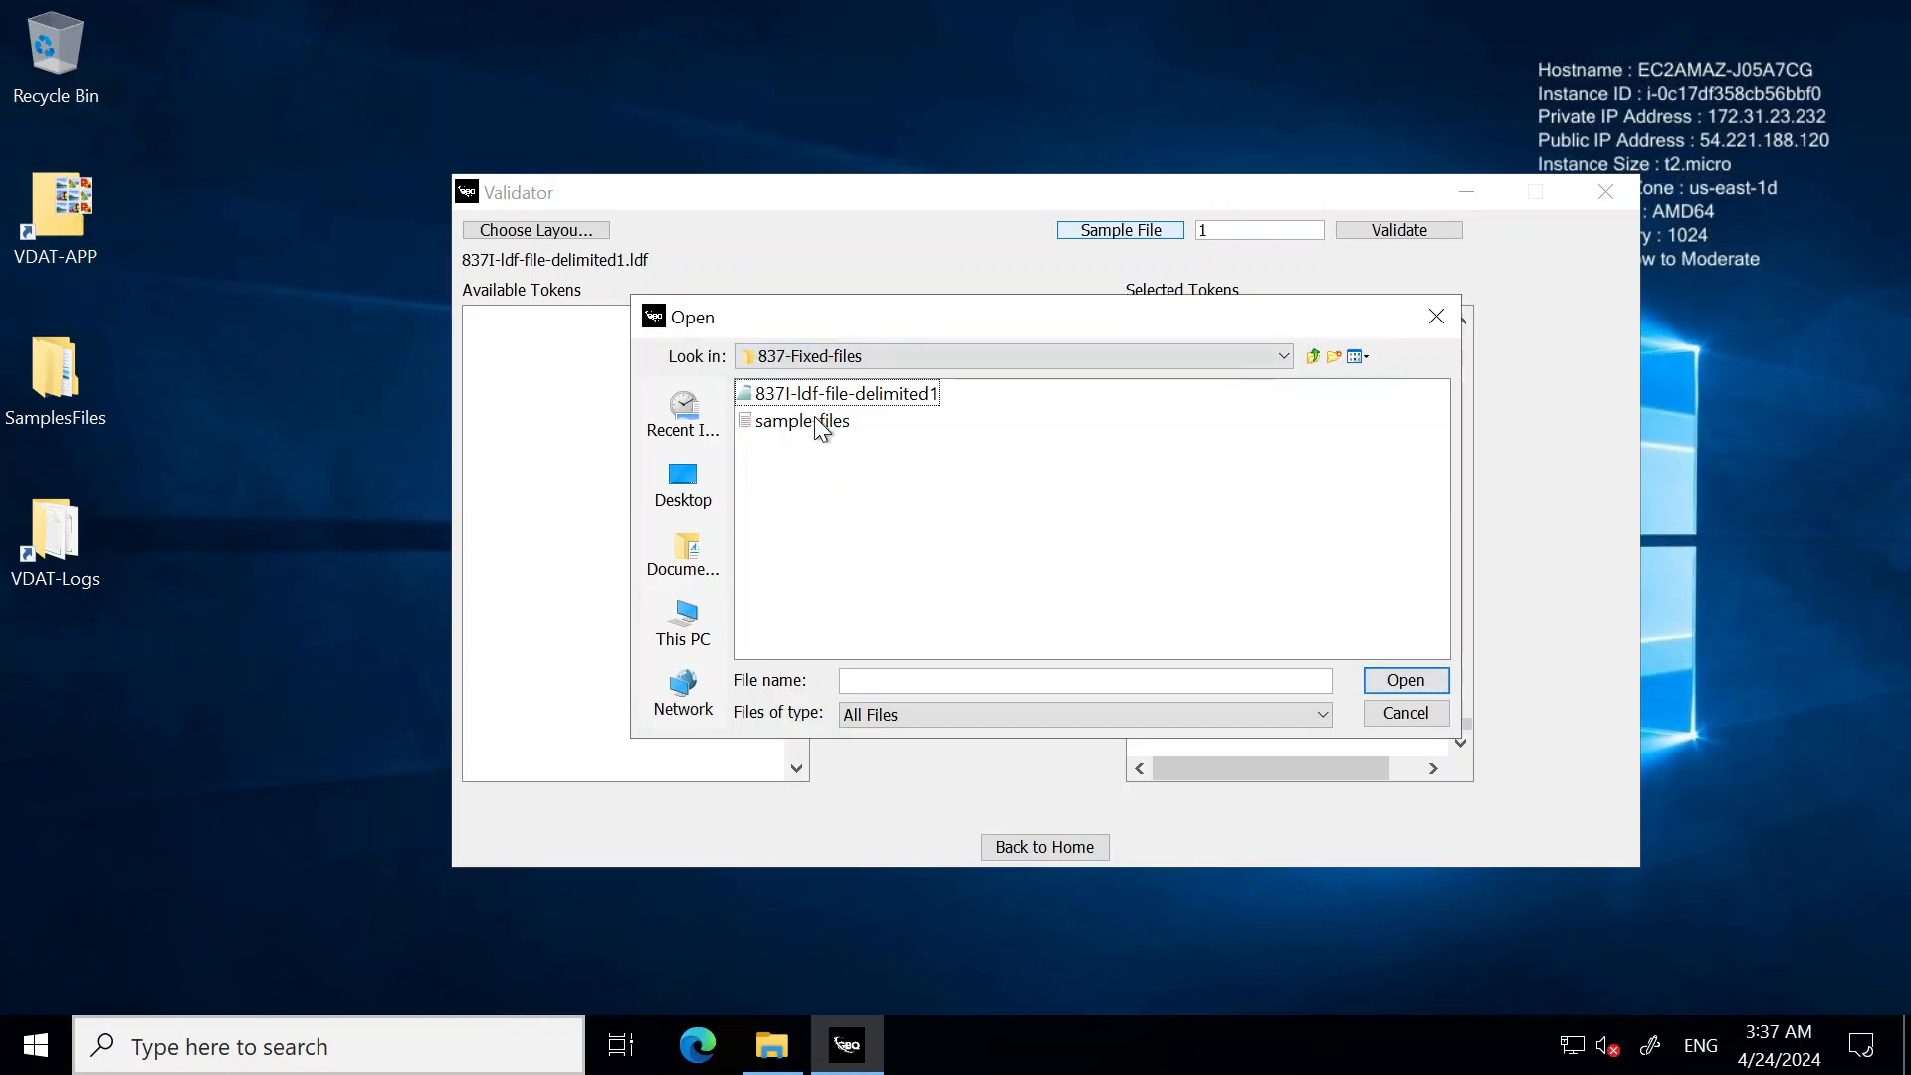
pyautogui.click(786, 421)
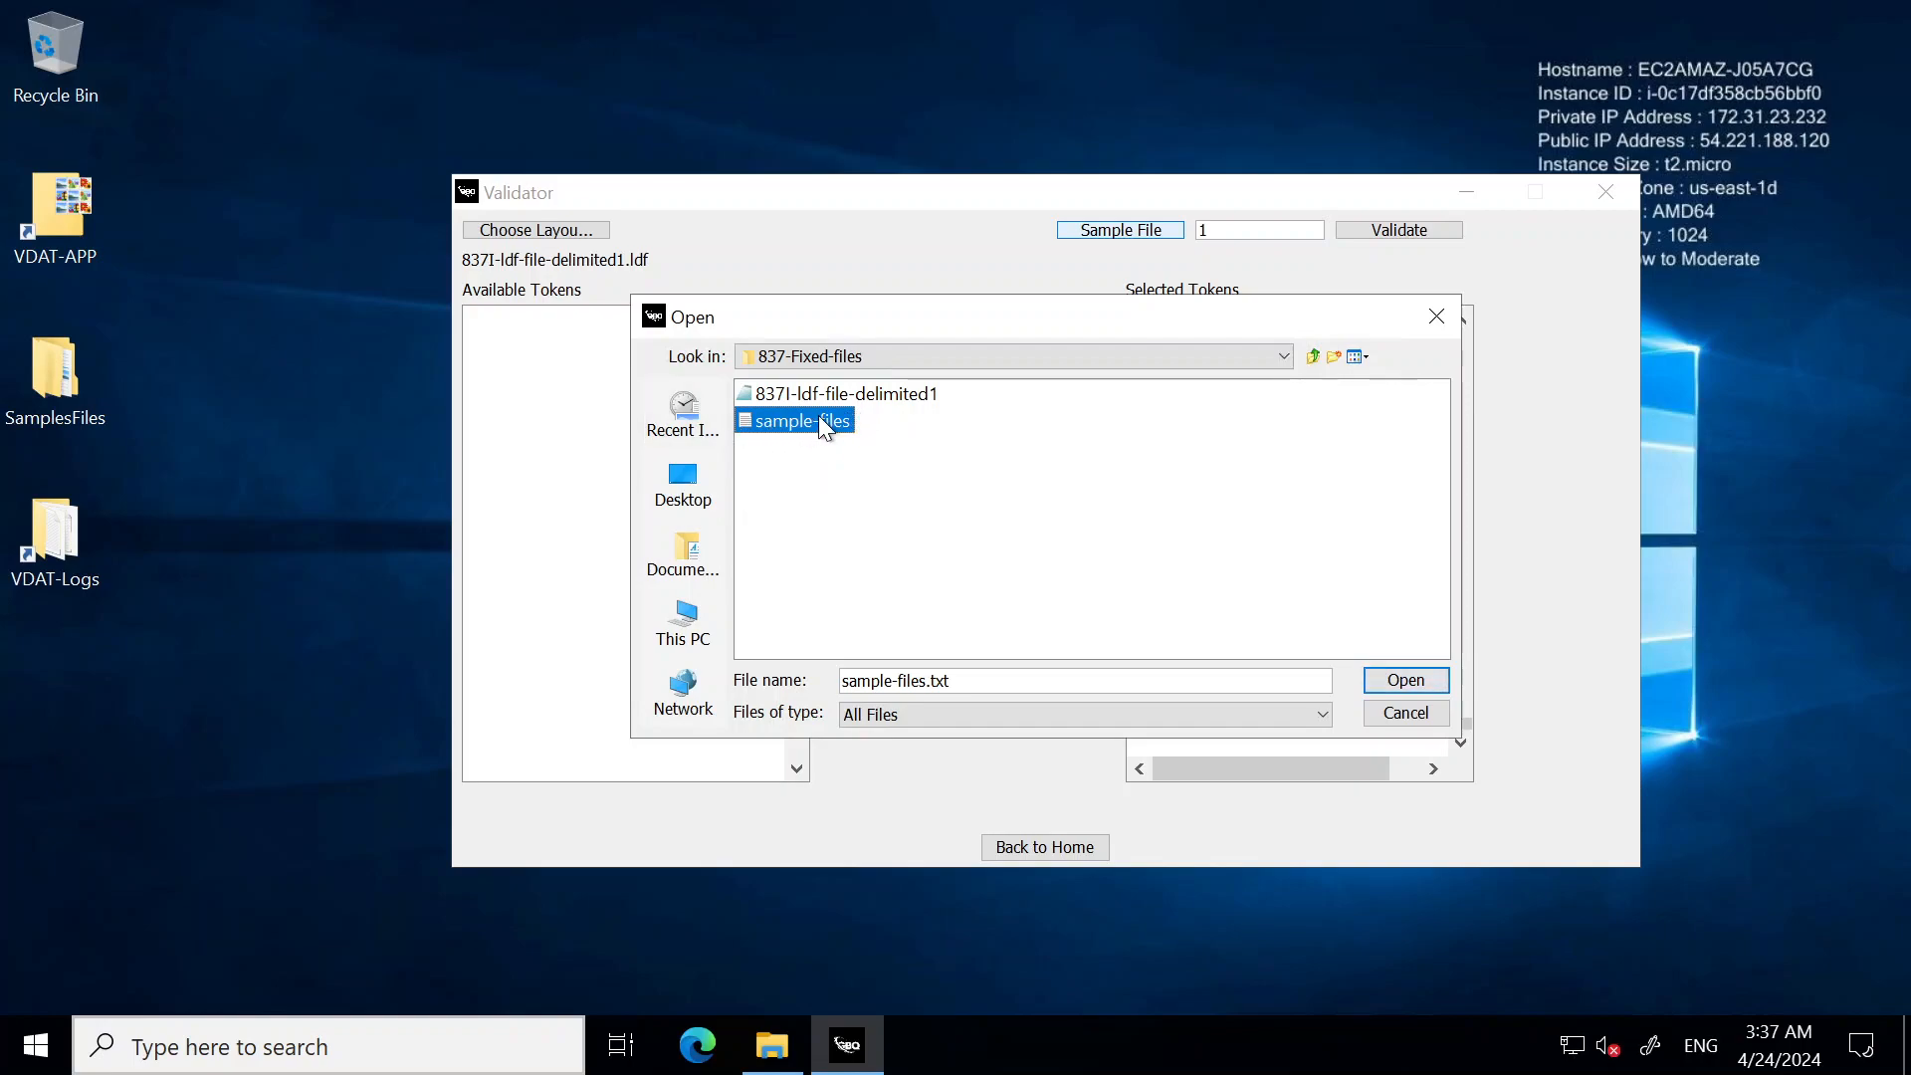
pyautogui.click(816, 418)
pyautogui.click(750, 420)
pyautogui.click(1406, 682)
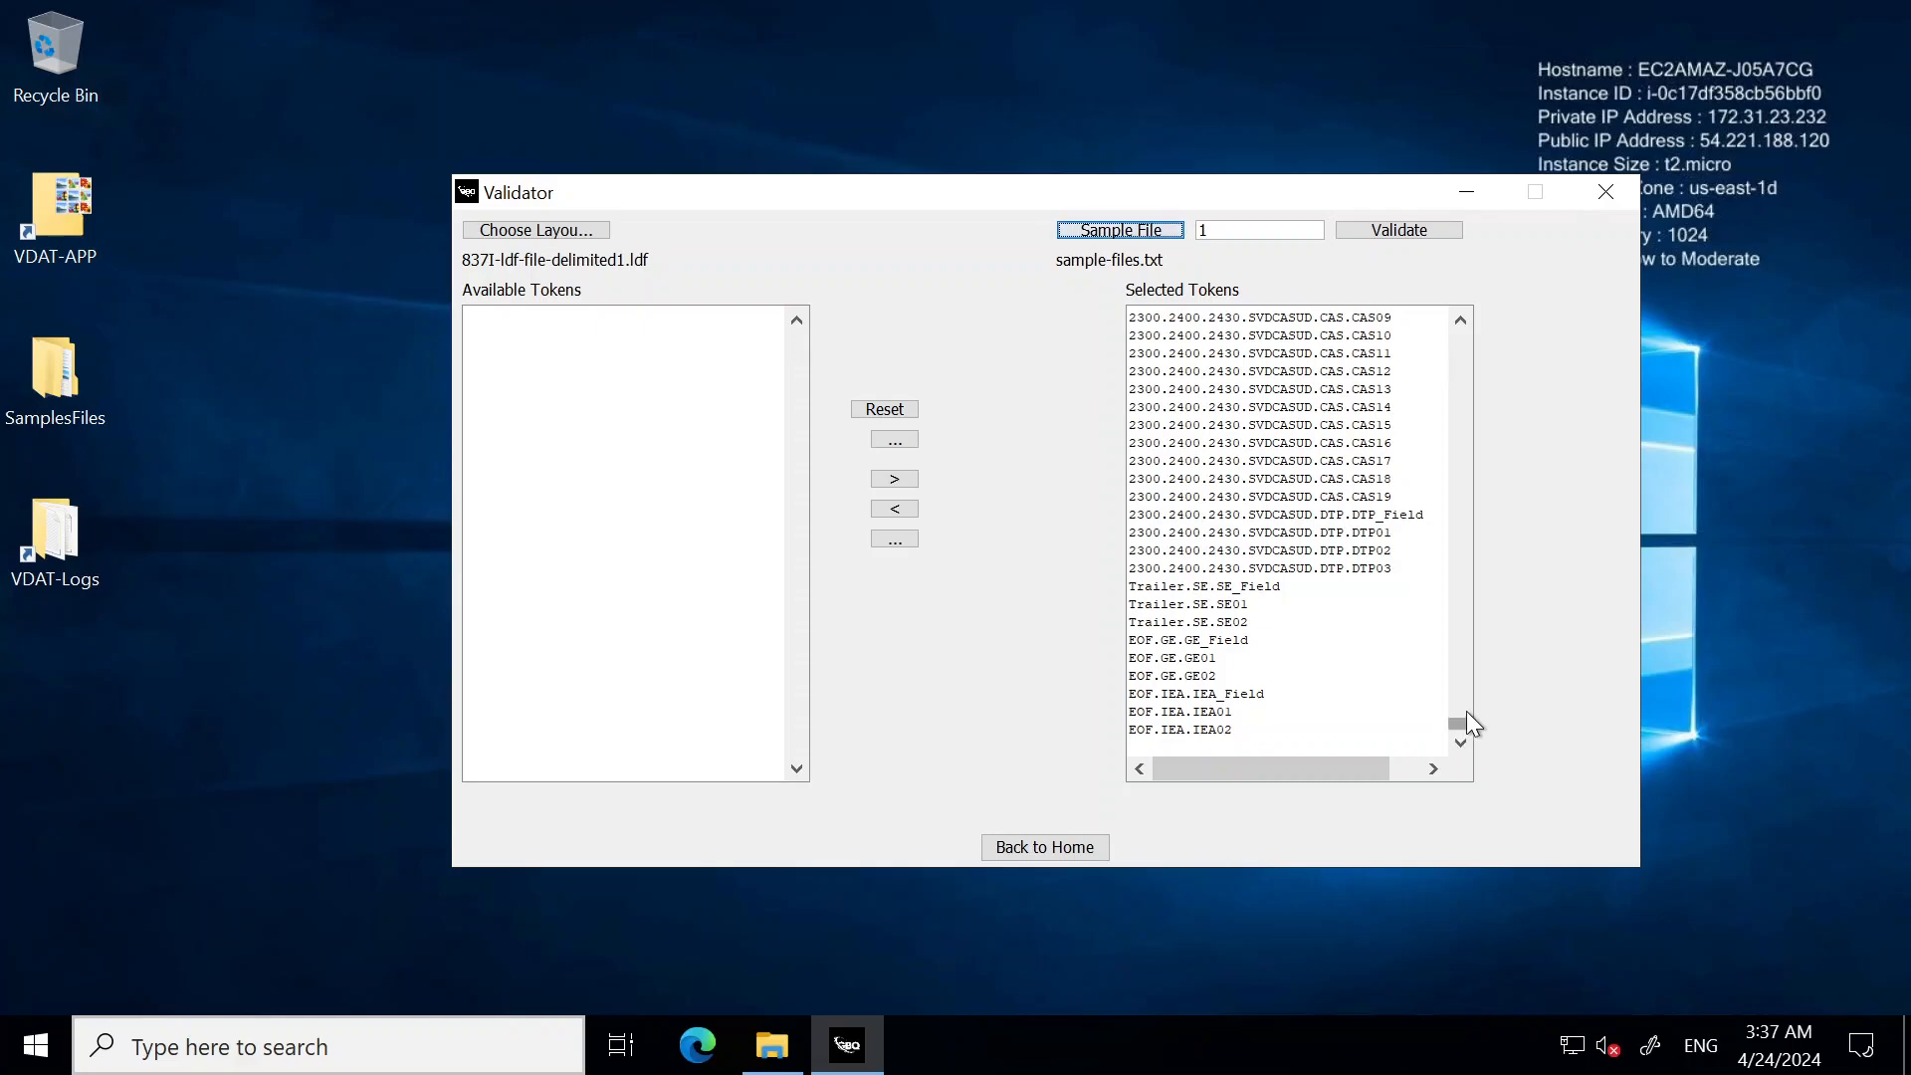
# Validate the sample file against the selected tokens and view the results from the beginning
pyautogui.moveTo(1460, 724); pyautogui.dragTo(1437, 217)
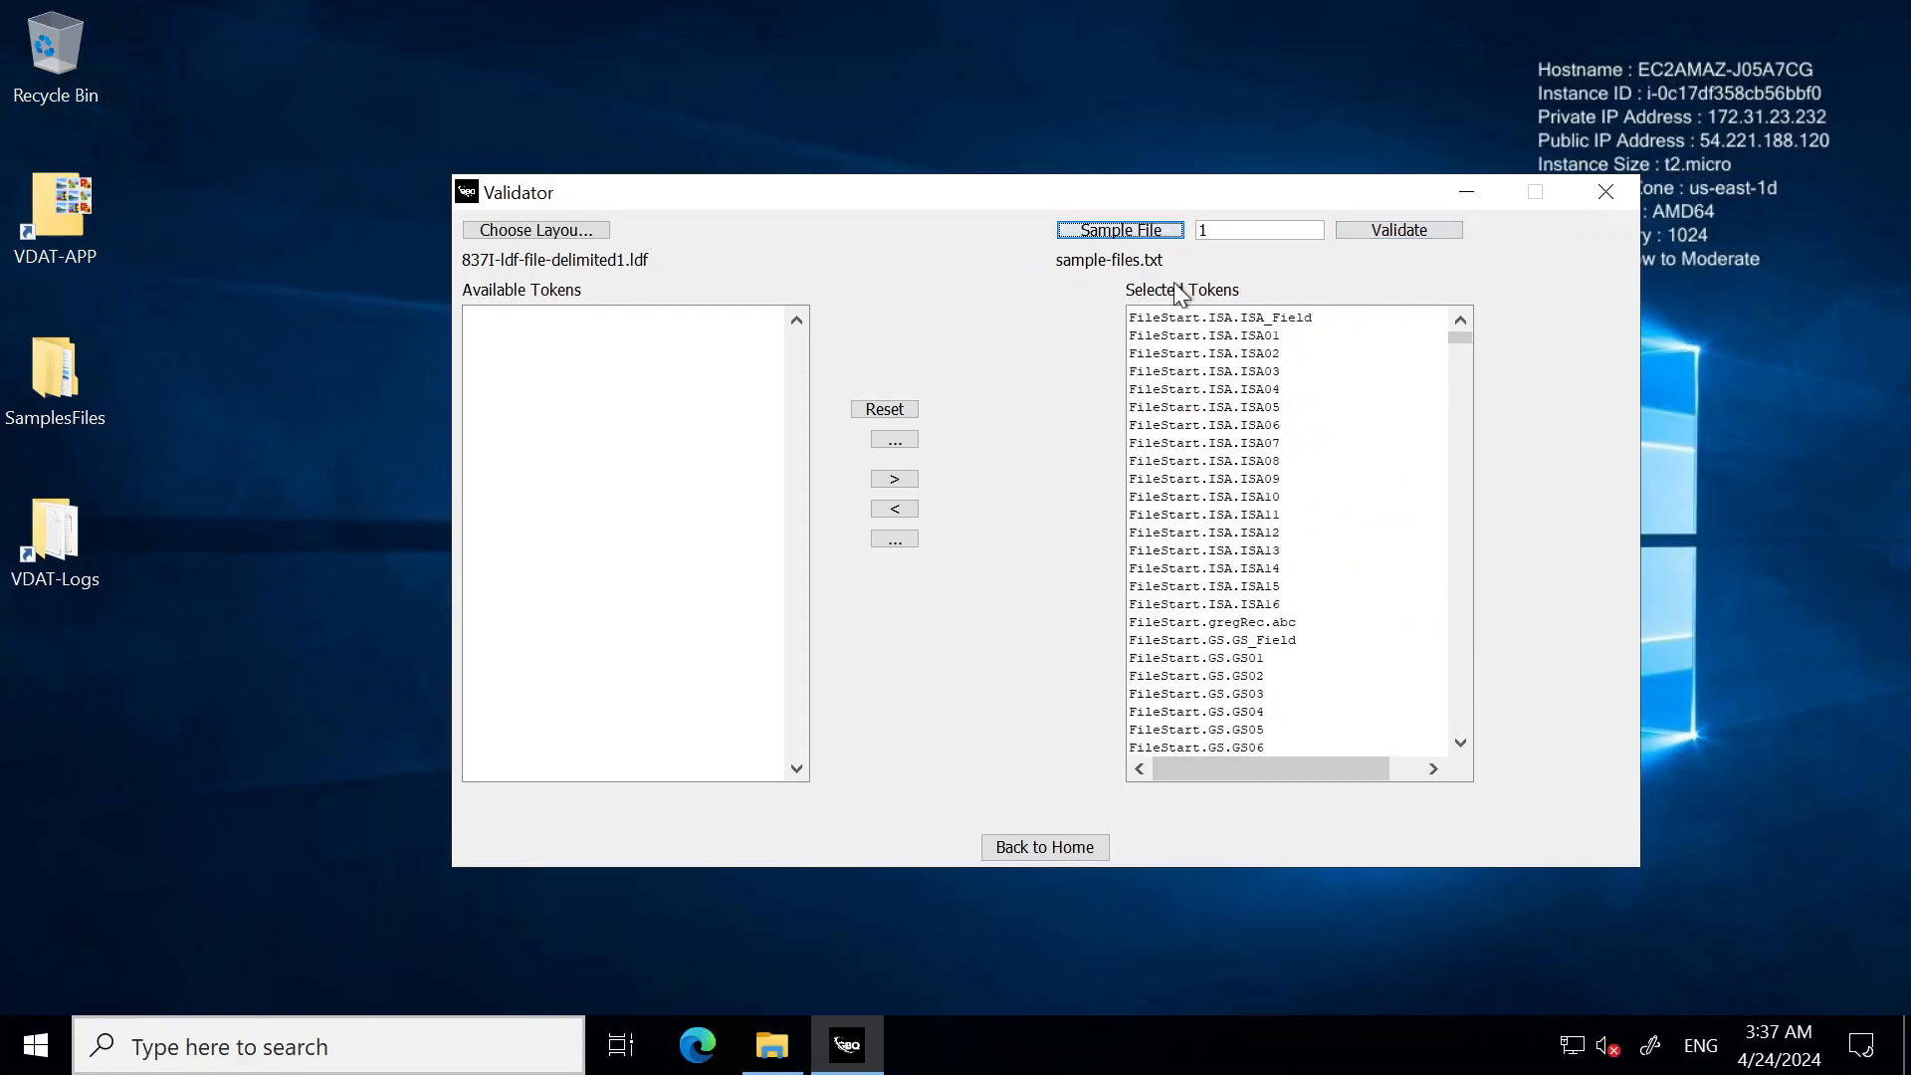
pyautogui.click(1392, 232)
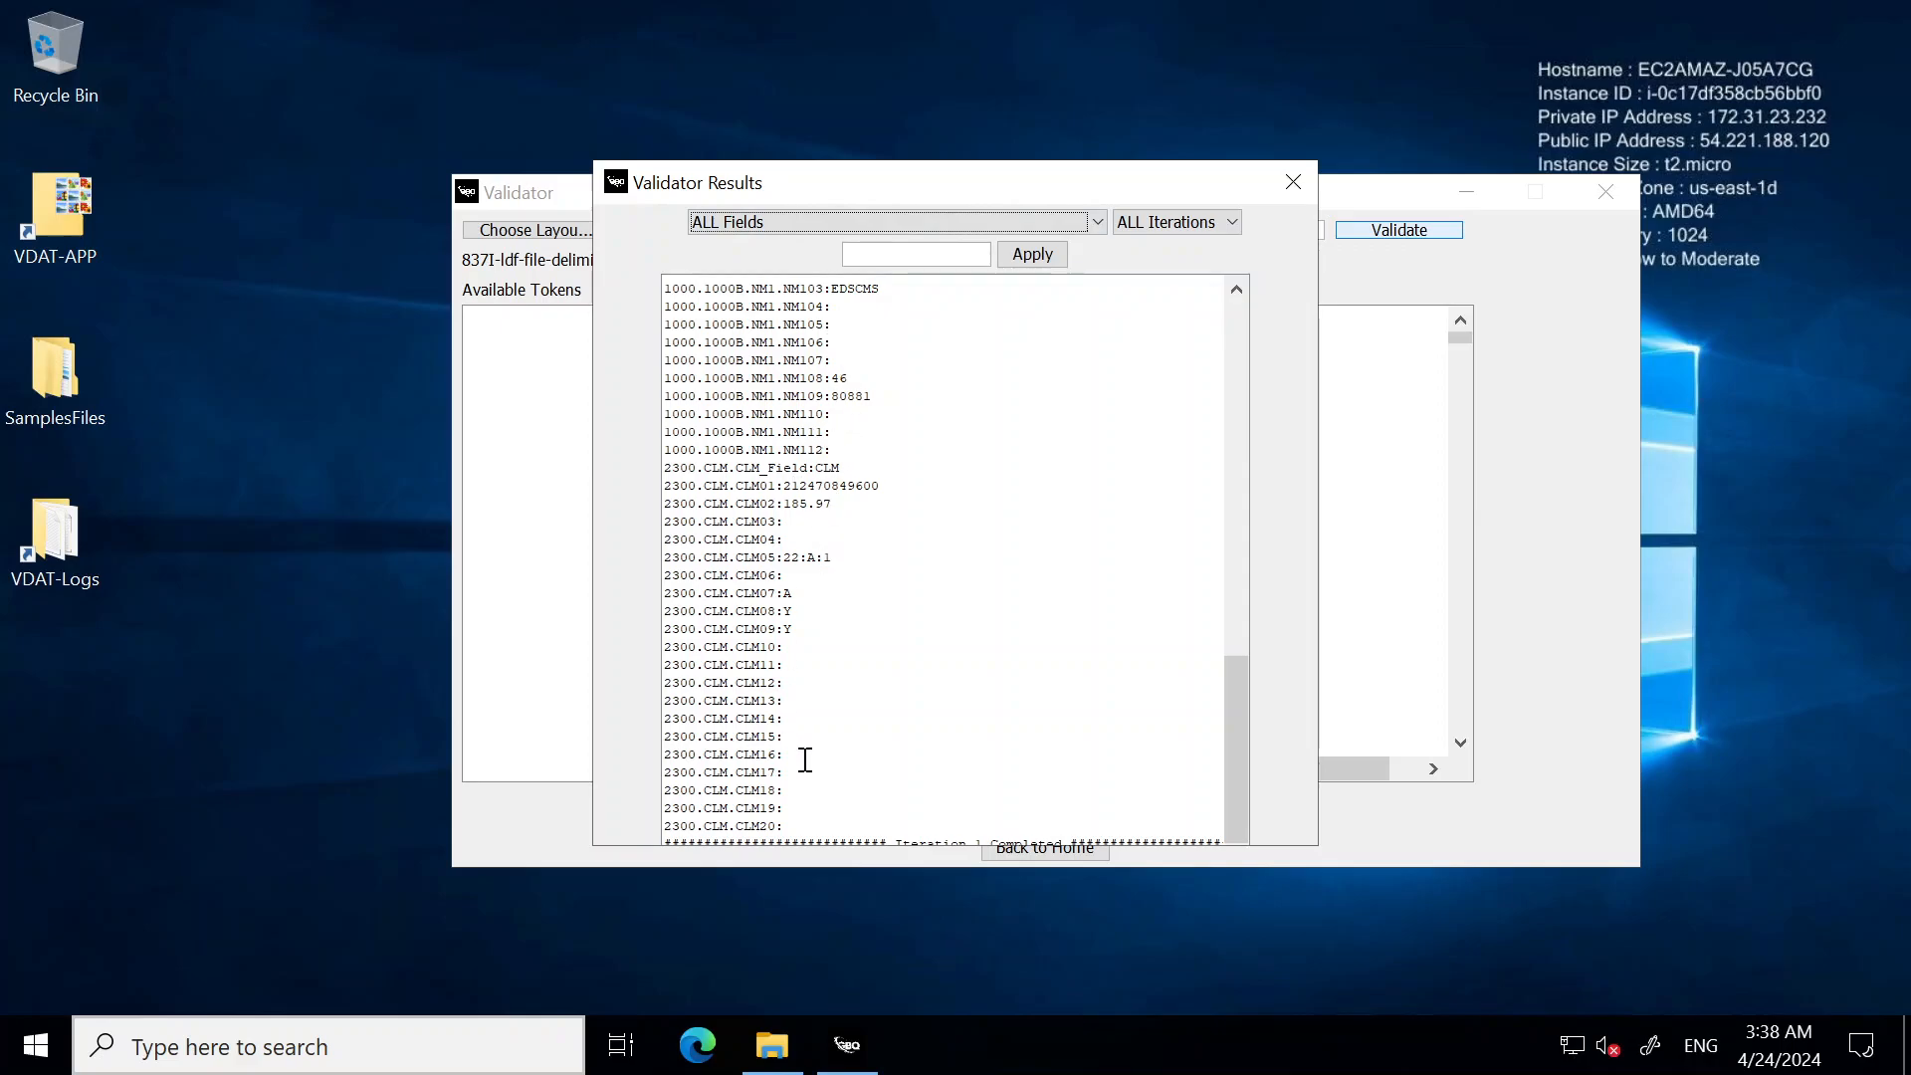
pyautogui.moveTo(1237, 754); pyautogui.dragTo(1212, 332)
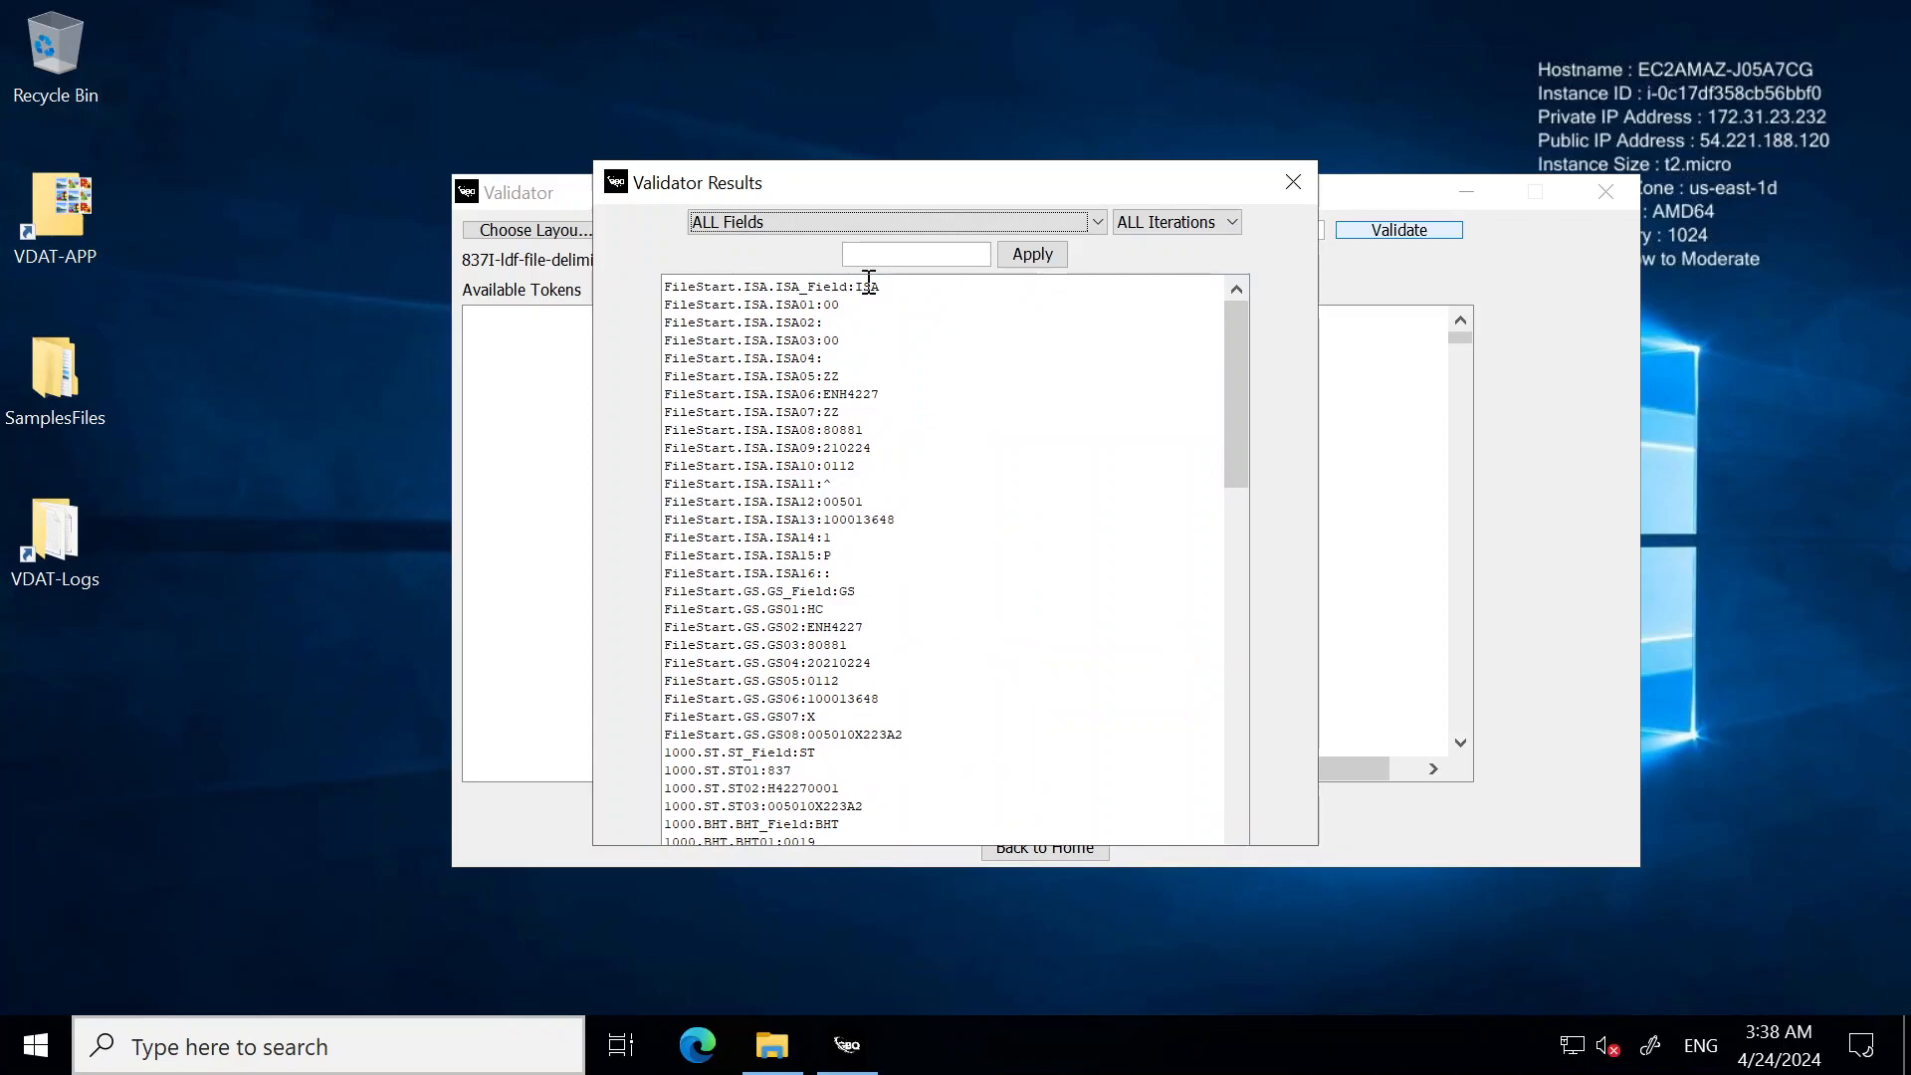
# Open sample-files from the 837-Fixed-files folder in Notepad, compare its raw content with the validator results, and minimize it
pyautogui.doubleClick(44, 376)
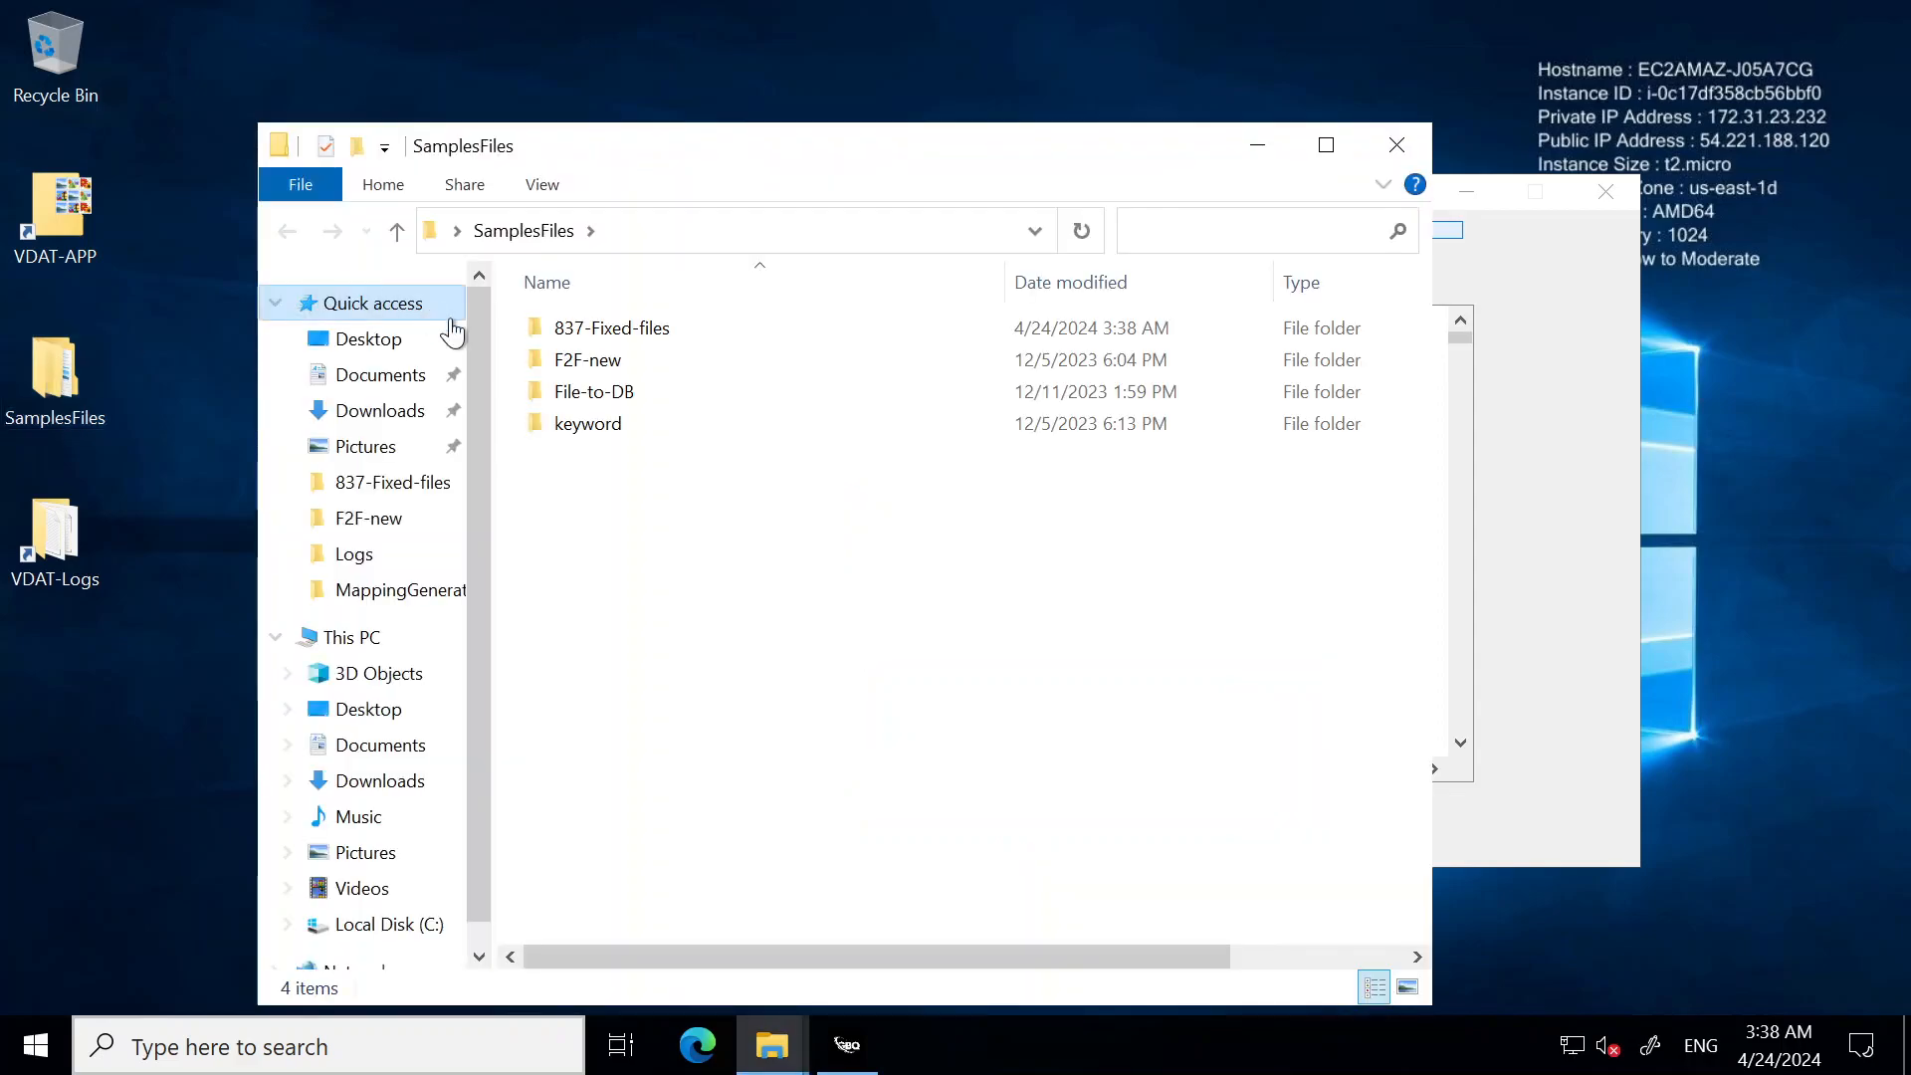
pyautogui.doubleClick(585, 329)
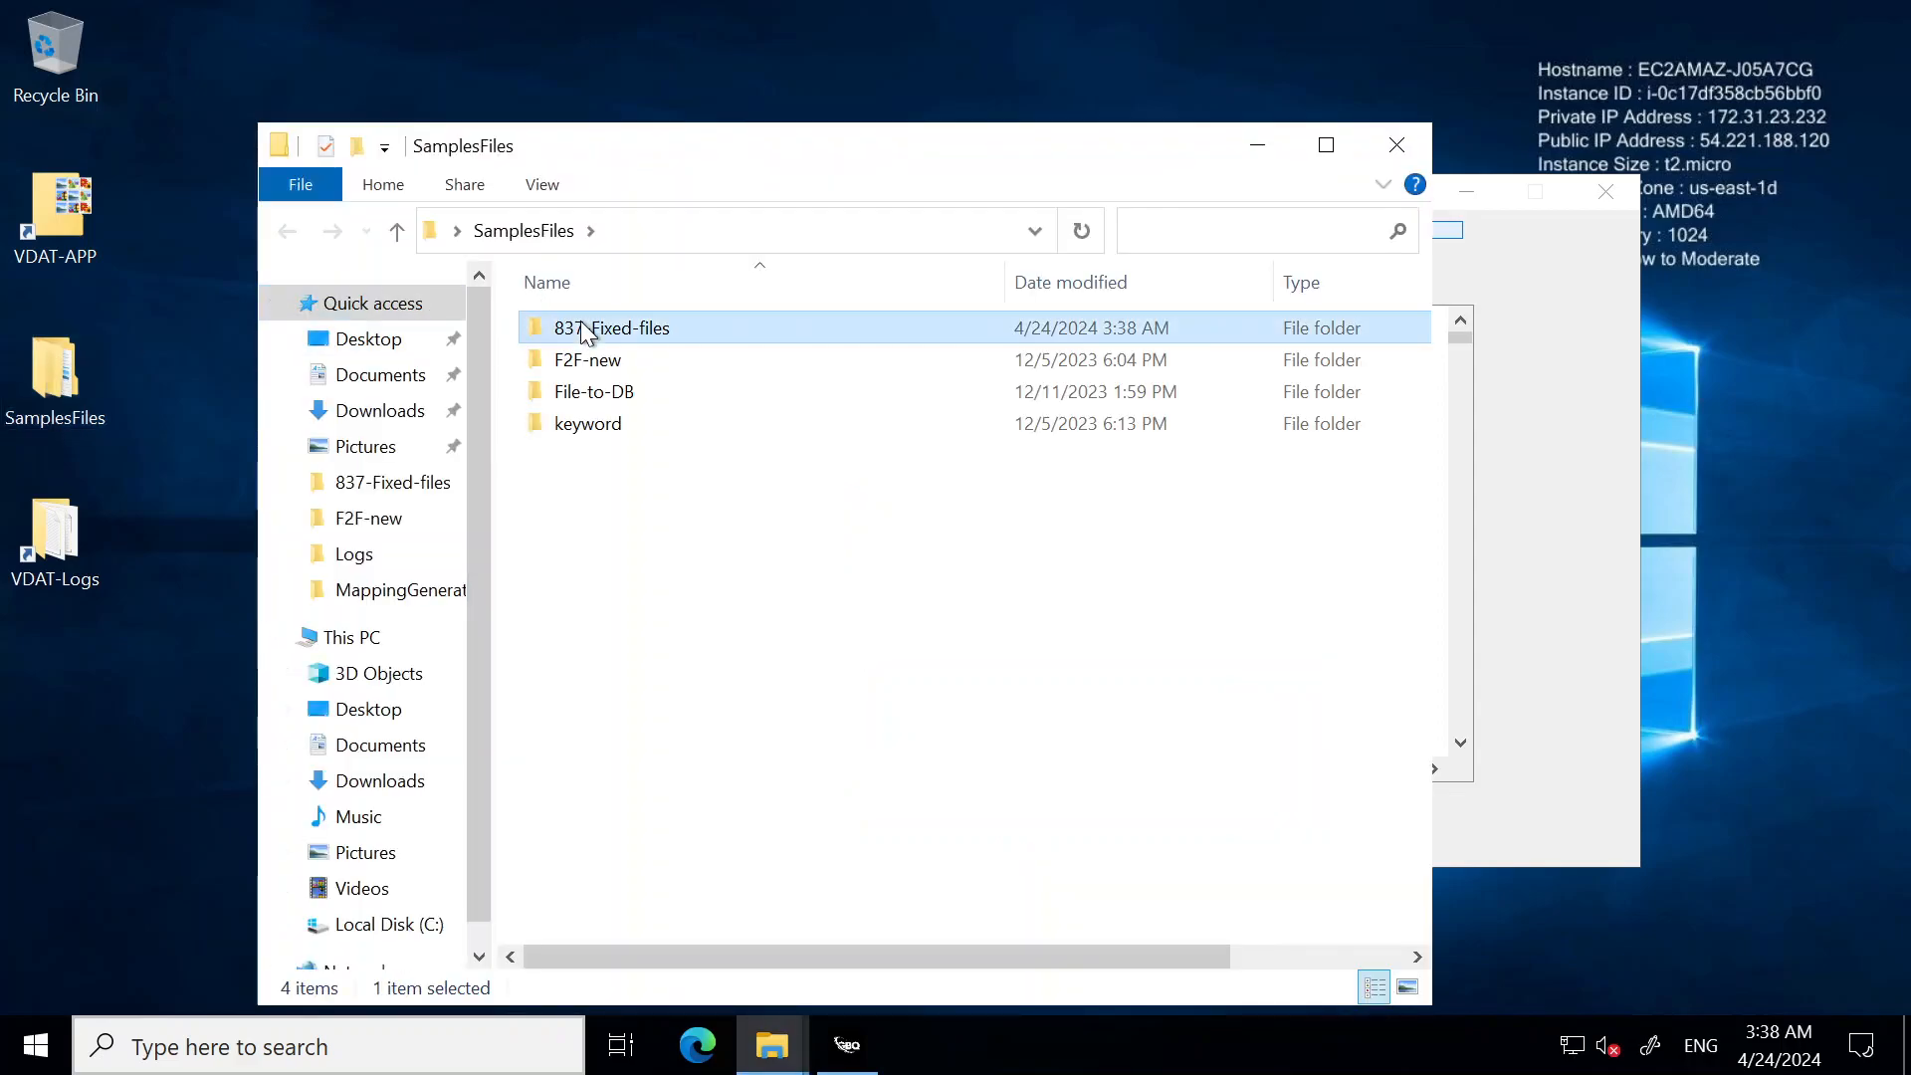
pyautogui.doubleClick(600, 361)
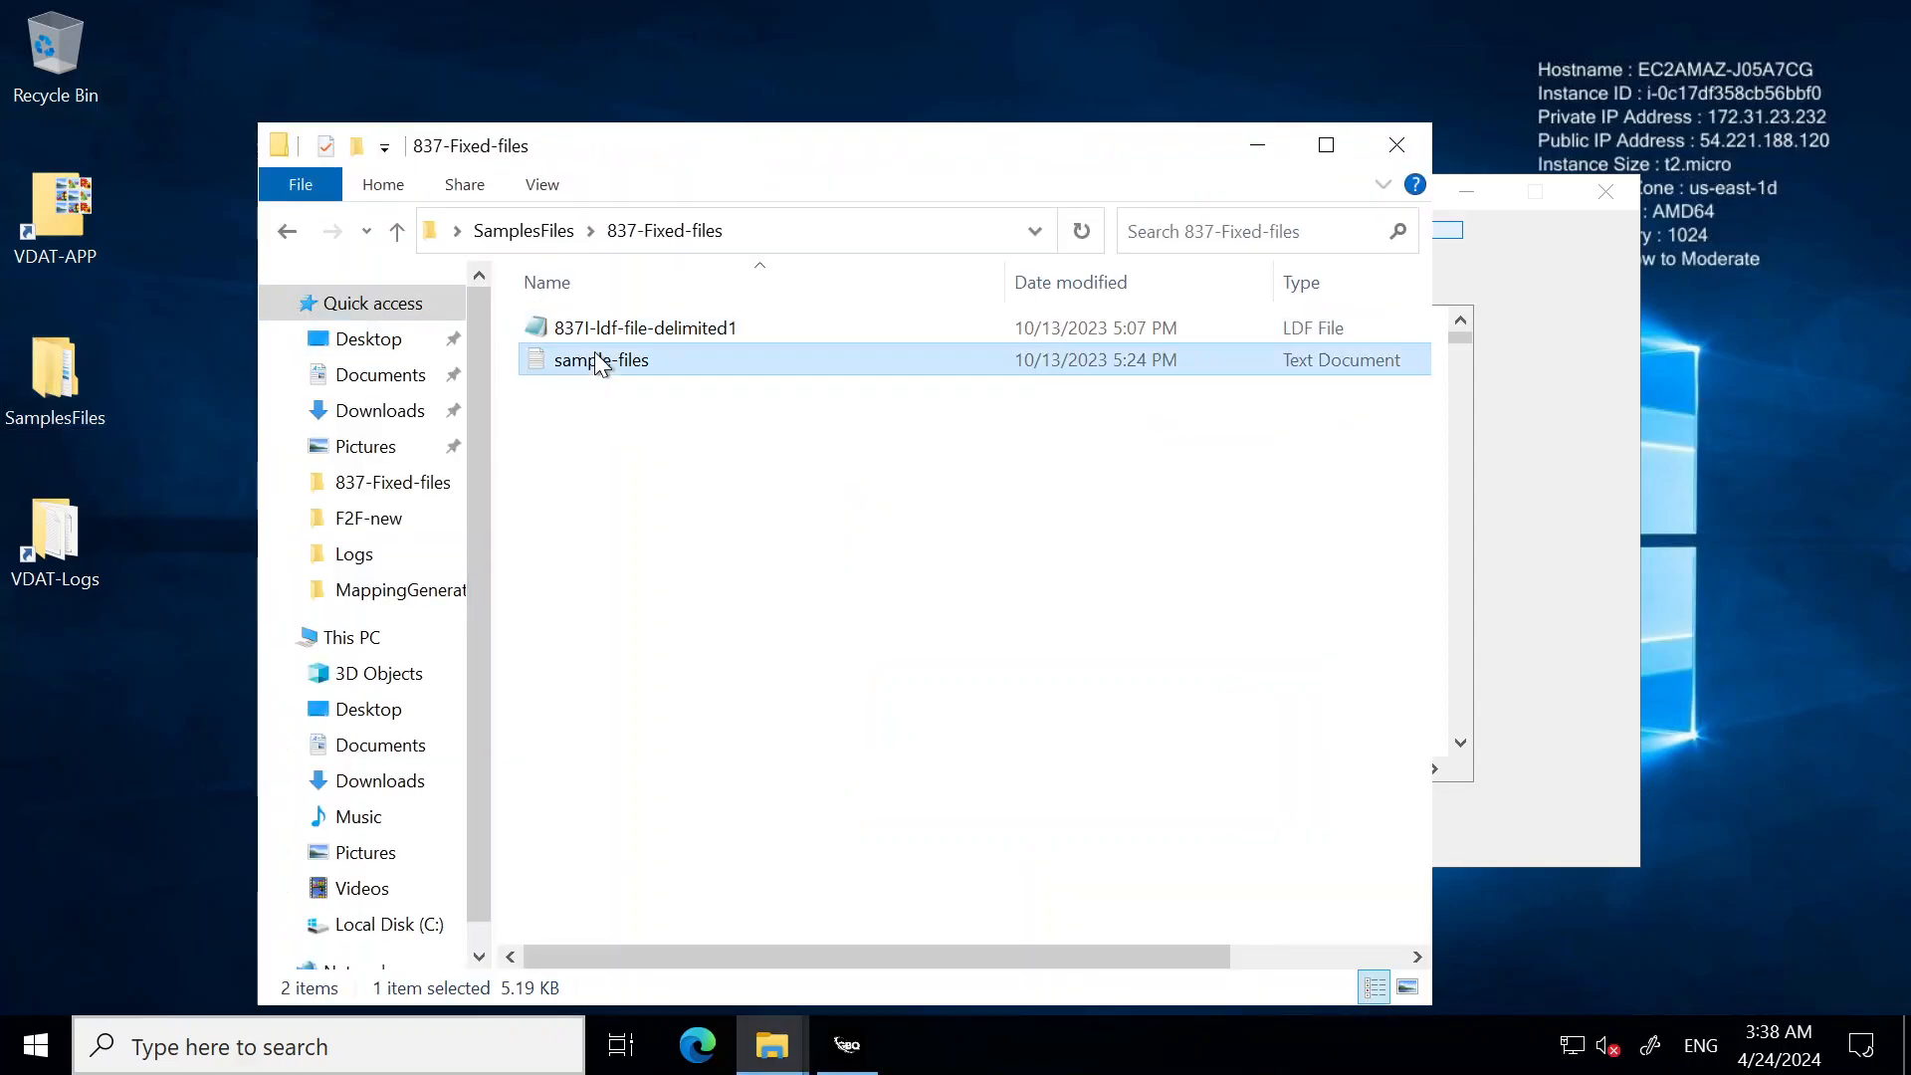
pyautogui.click(1257, 145)
pyautogui.moveTo(719, 454); pyautogui.dragTo(630, 701)
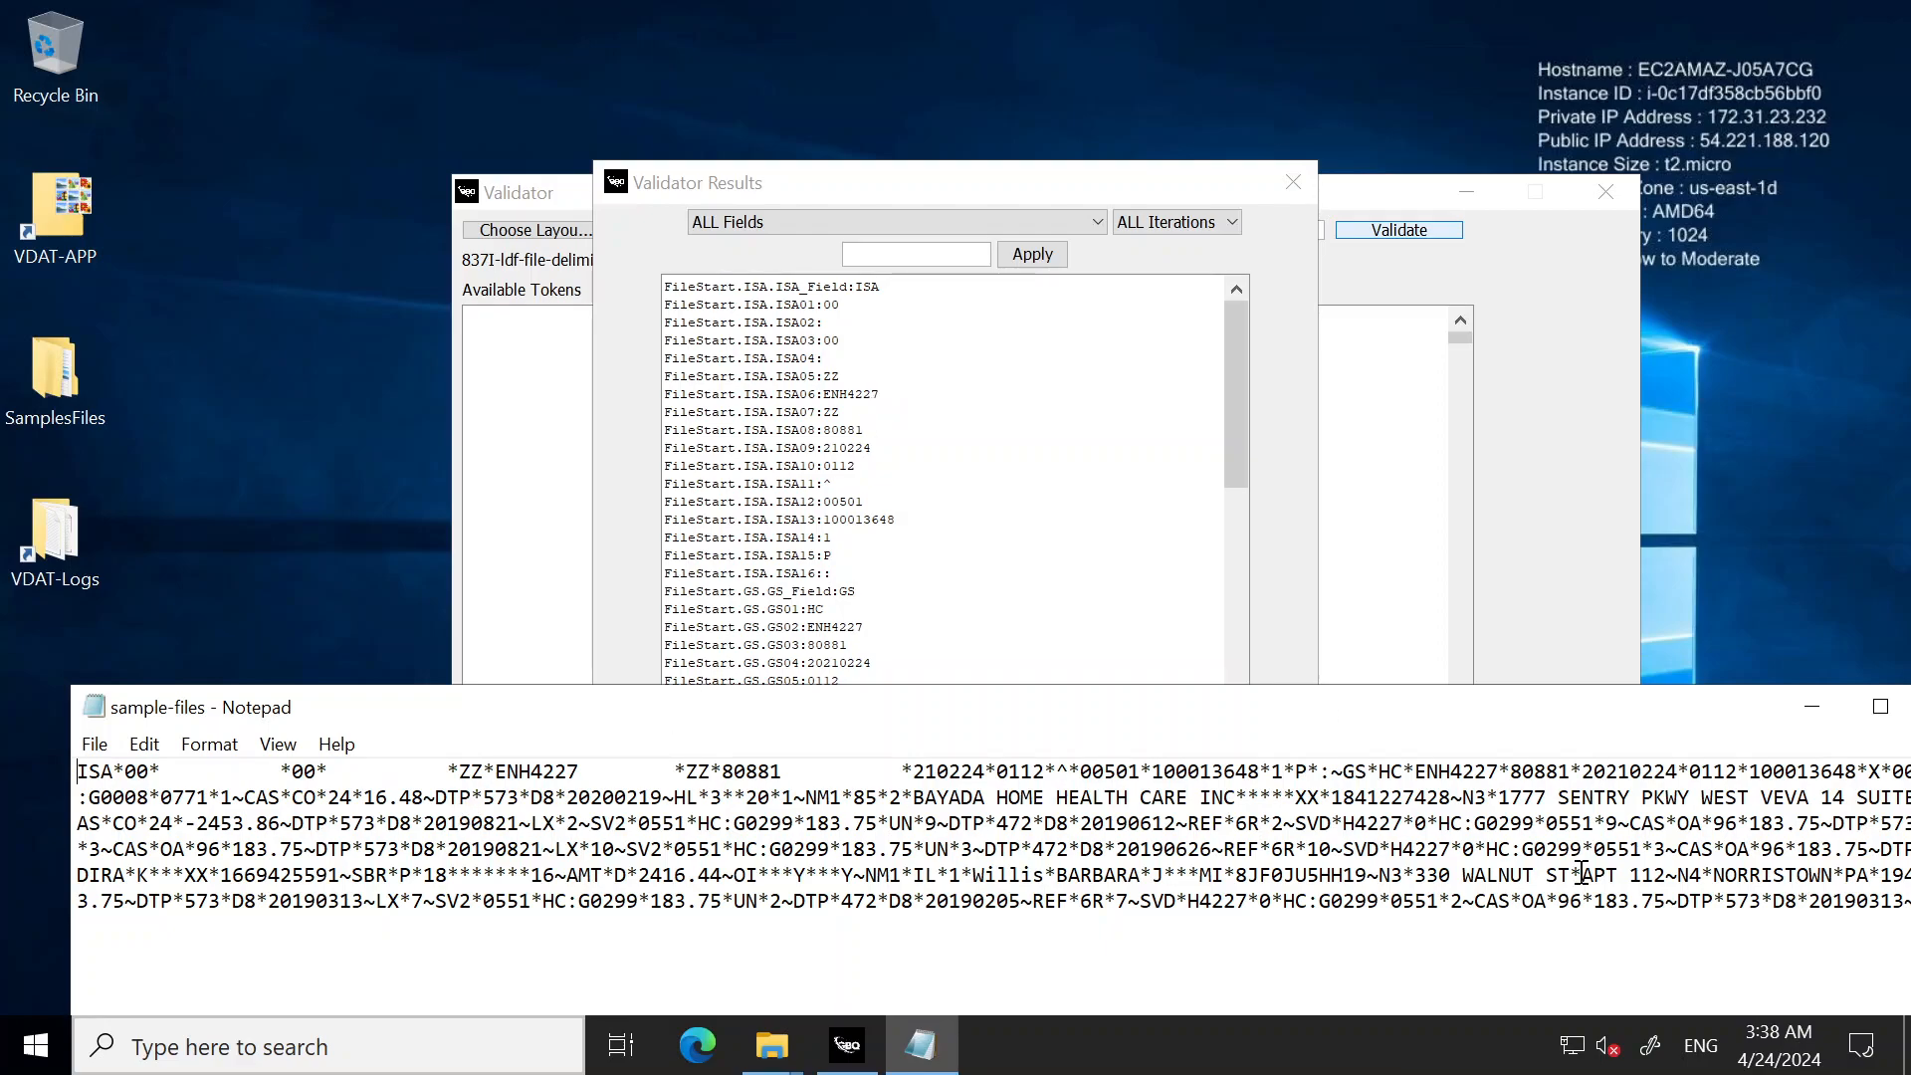
pyautogui.click(1810, 707)
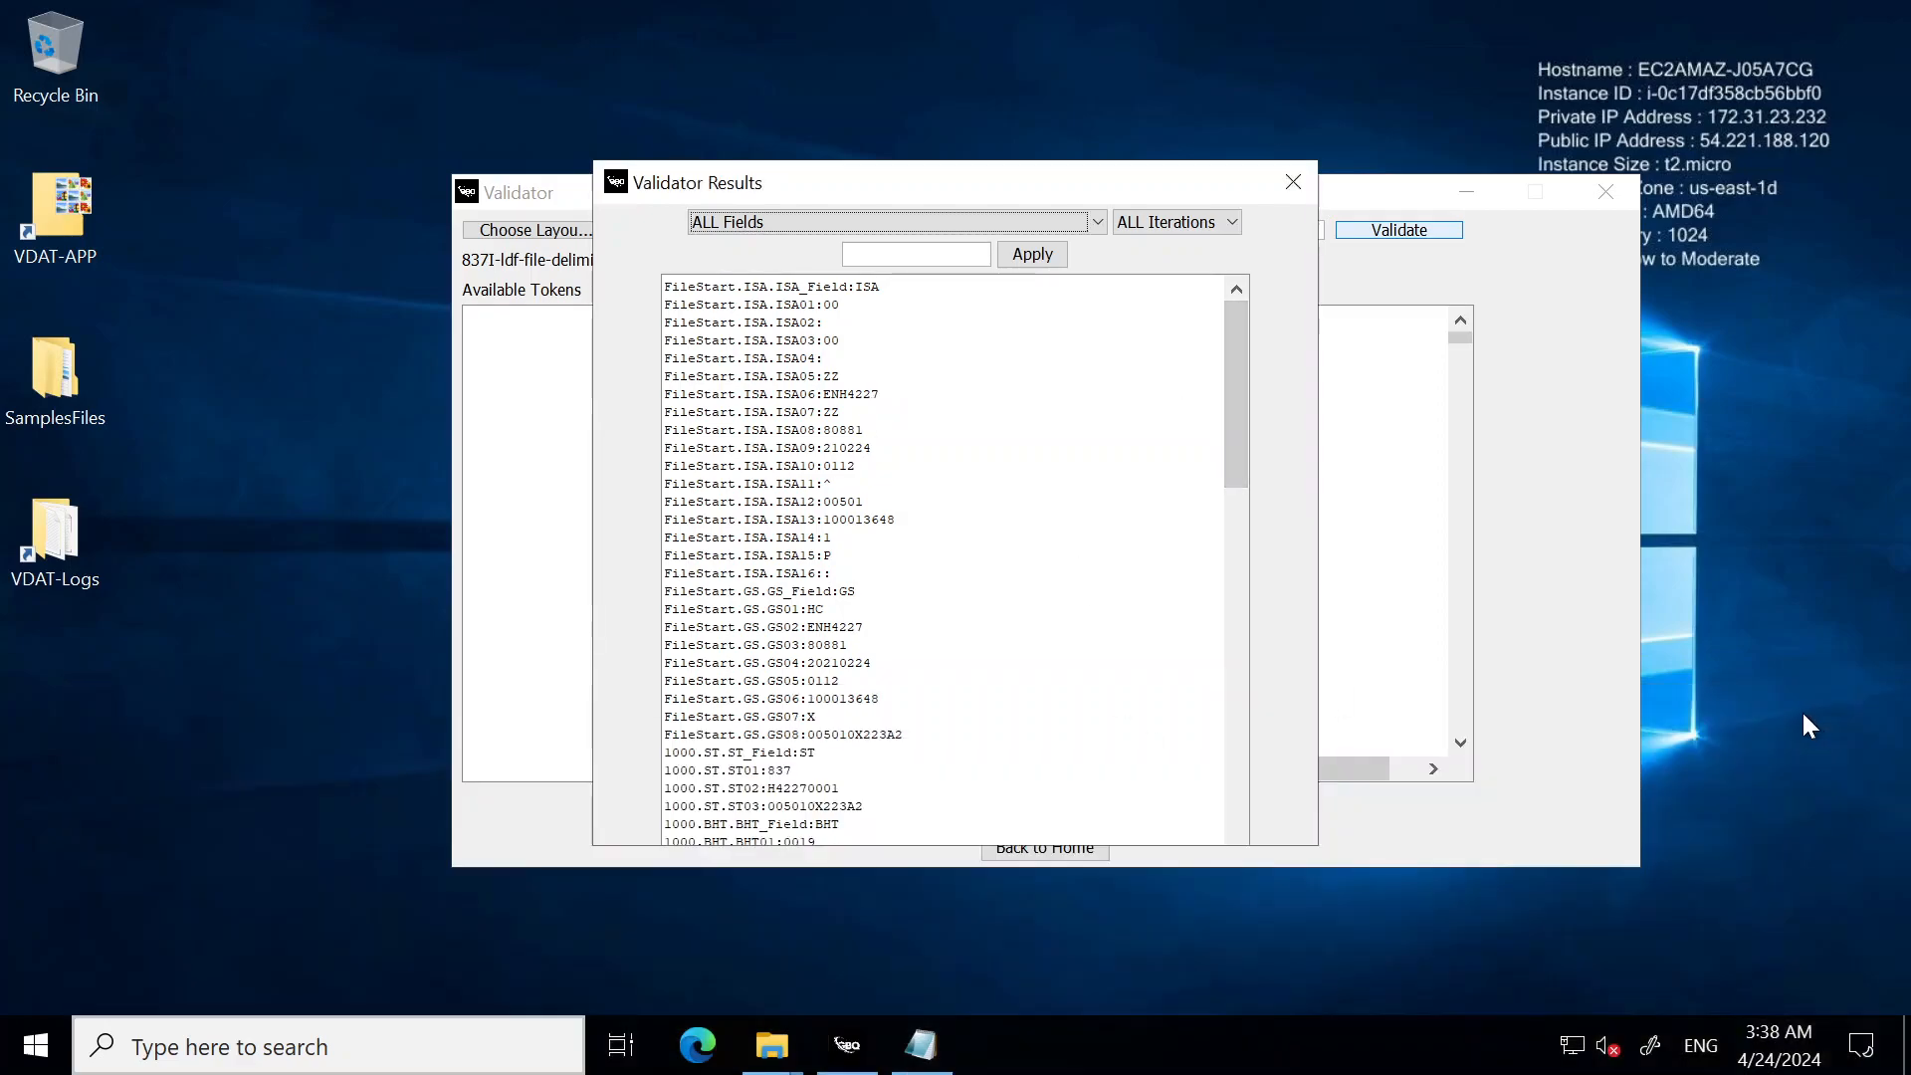
# Filter the validator results to the field 2300.CLM.CLM01 for all iterations
pyautogui.click(1153, 224)
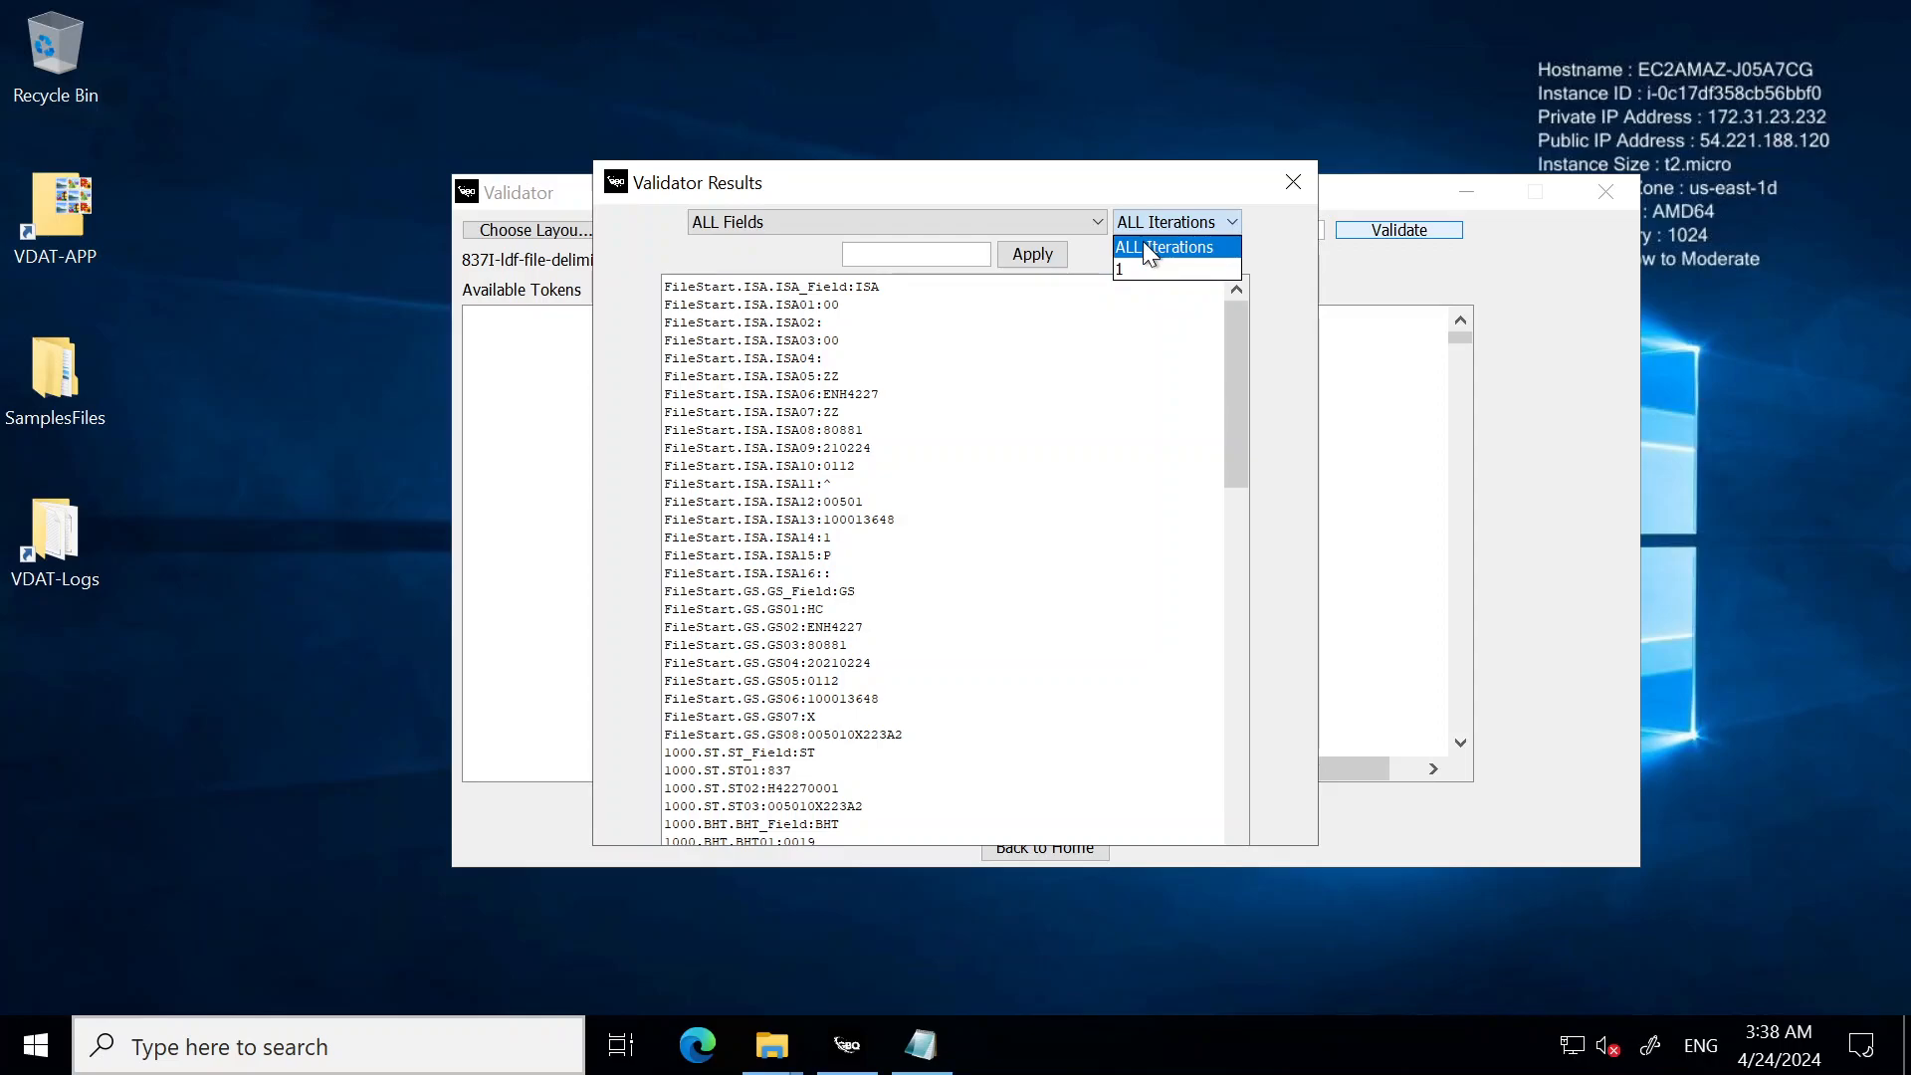
pyautogui.click(1239, 369)
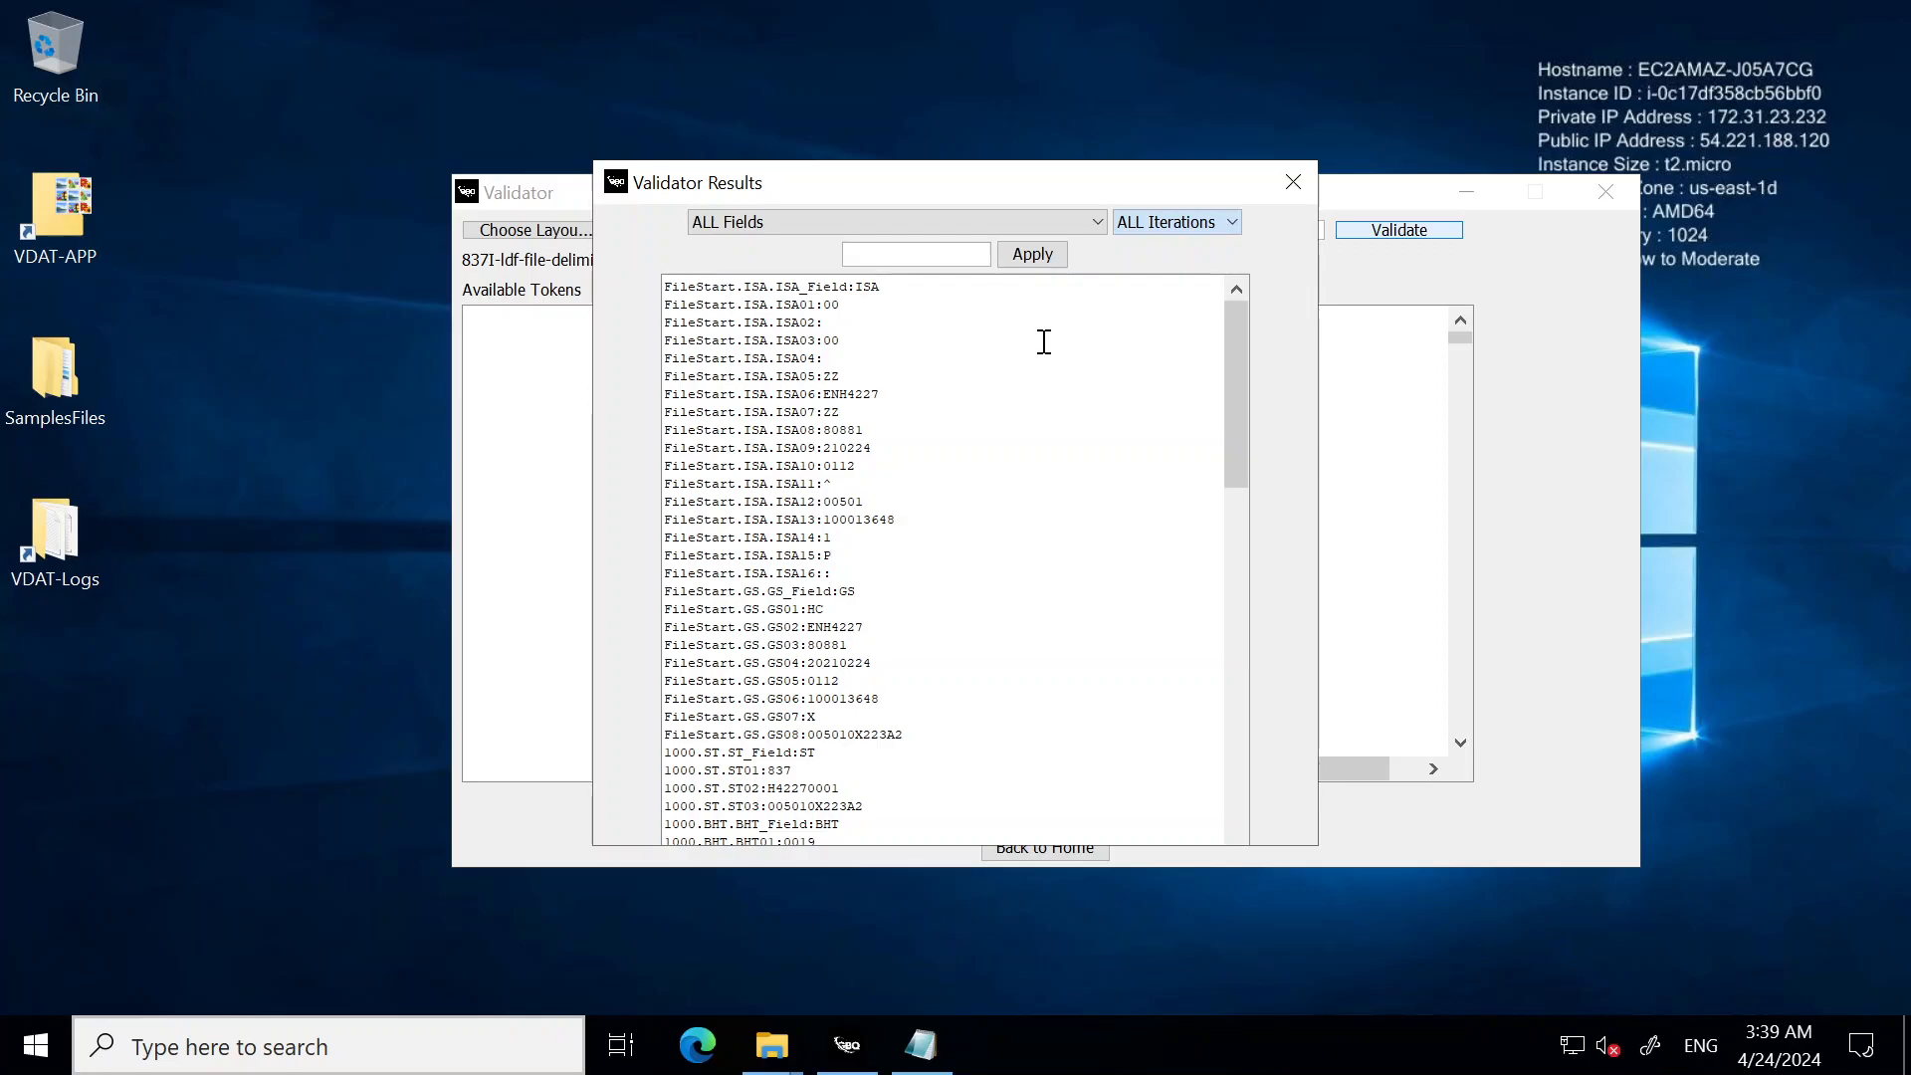
pyautogui.click(772, 217)
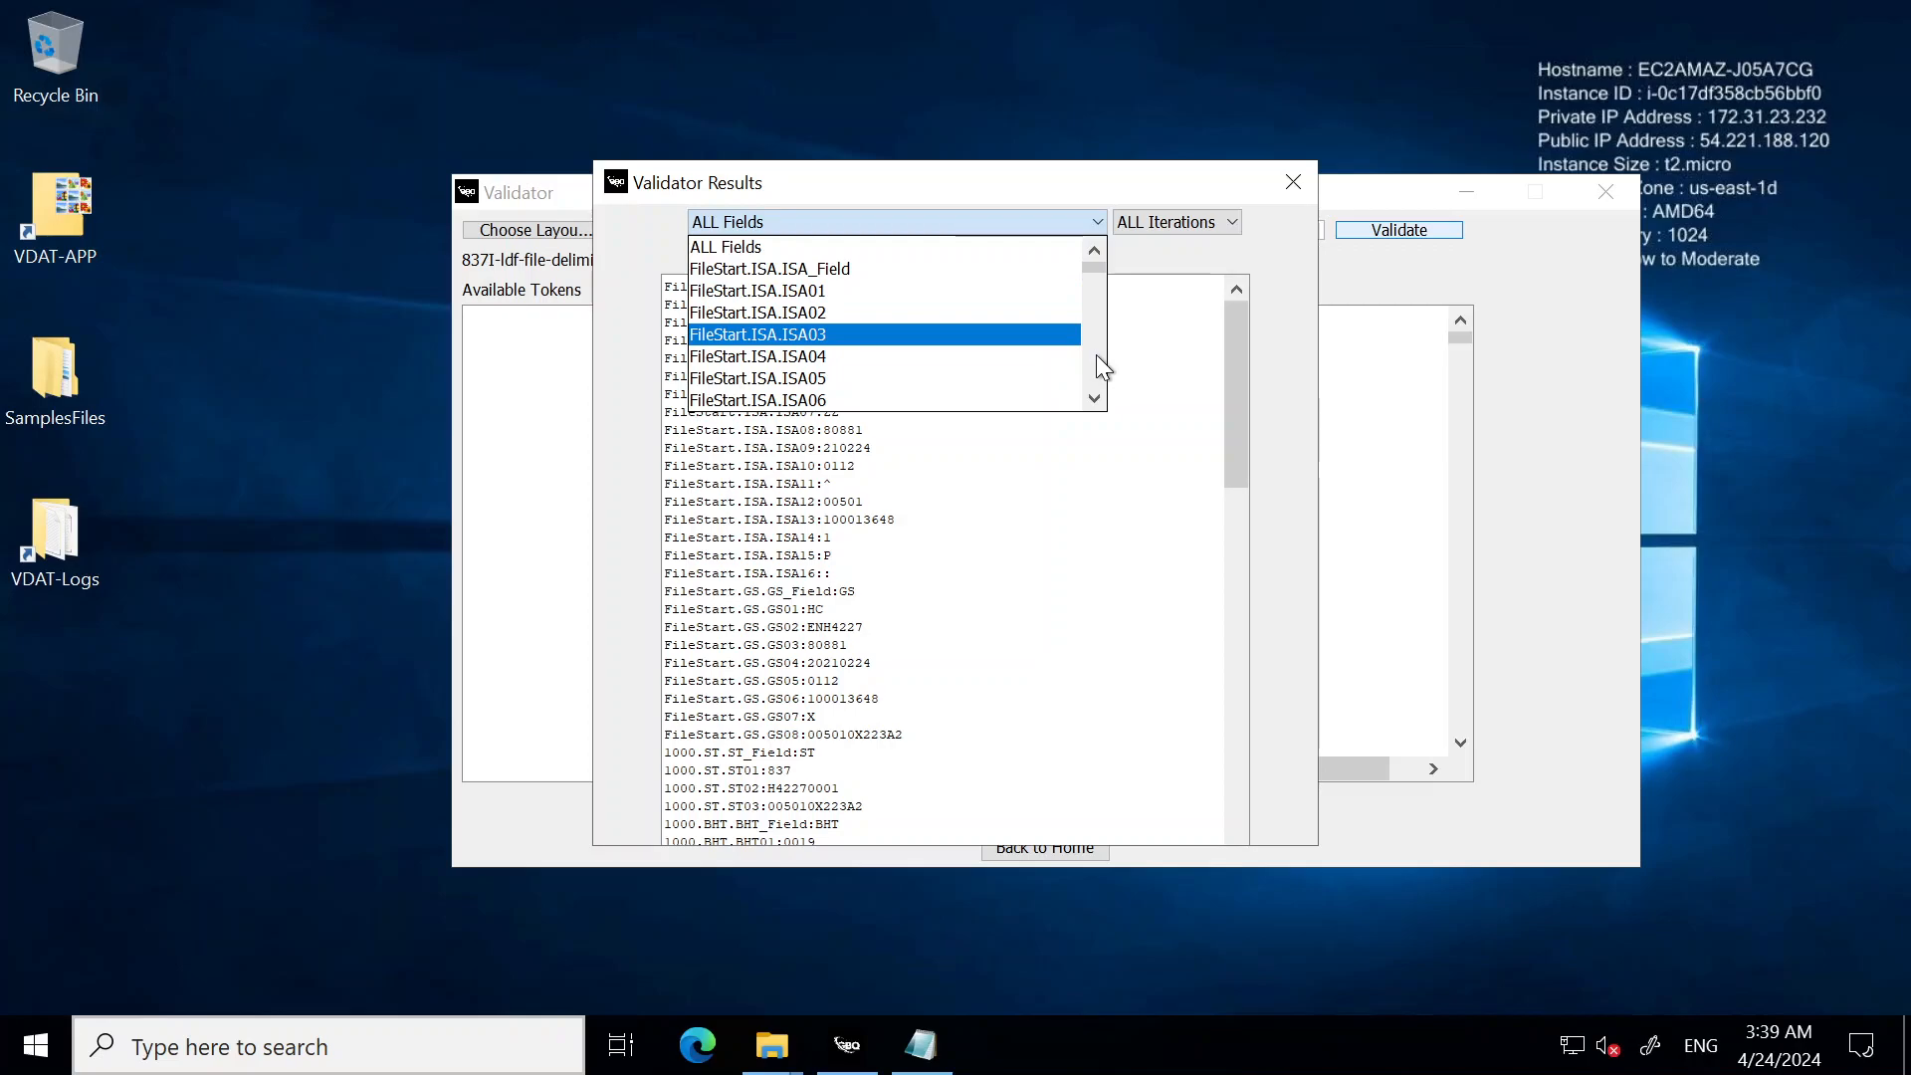
pyautogui.scroll(-7, 1097, 356)
pyautogui.scroll(-7, 1098, 355)
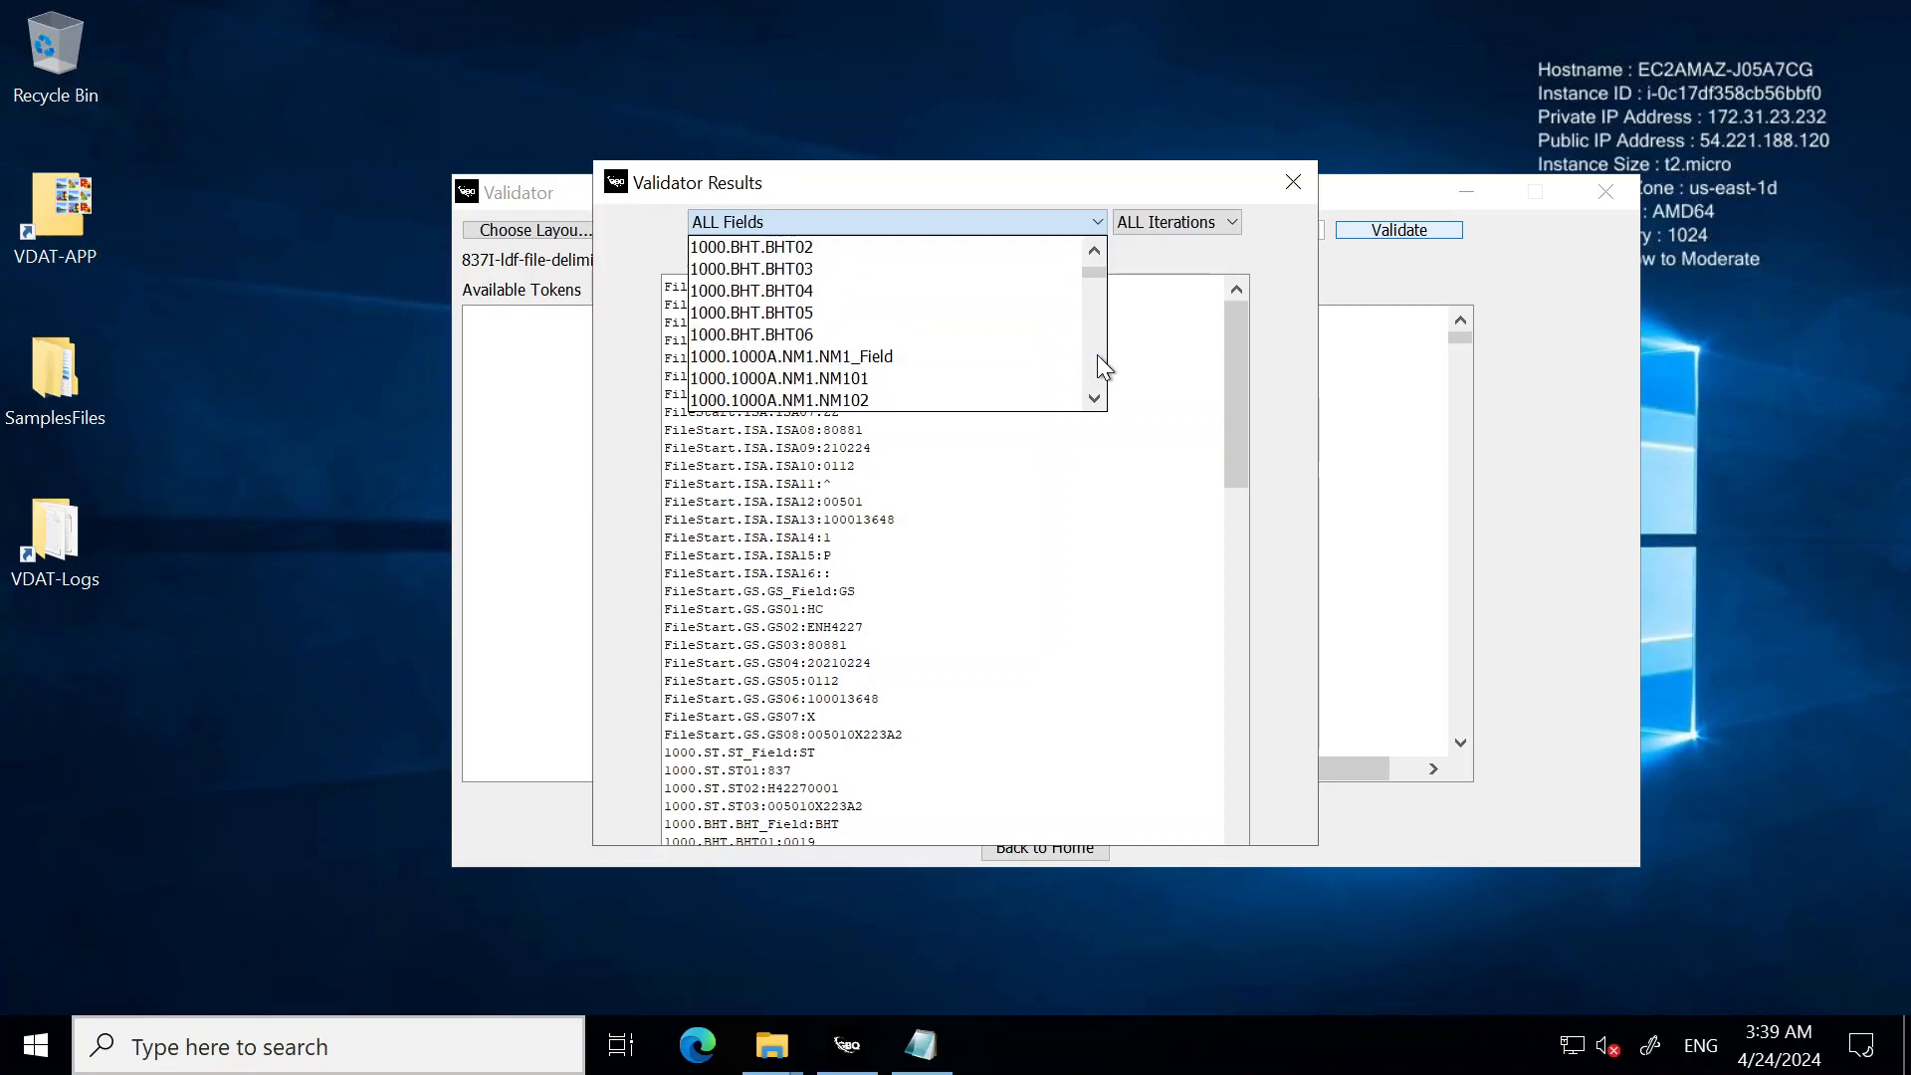
pyautogui.moveTo(1085, 271); pyautogui.dragTo(1089, 280)
pyautogui.click(1095, 249)
pyautogui.scroll(5, 1096, 249)
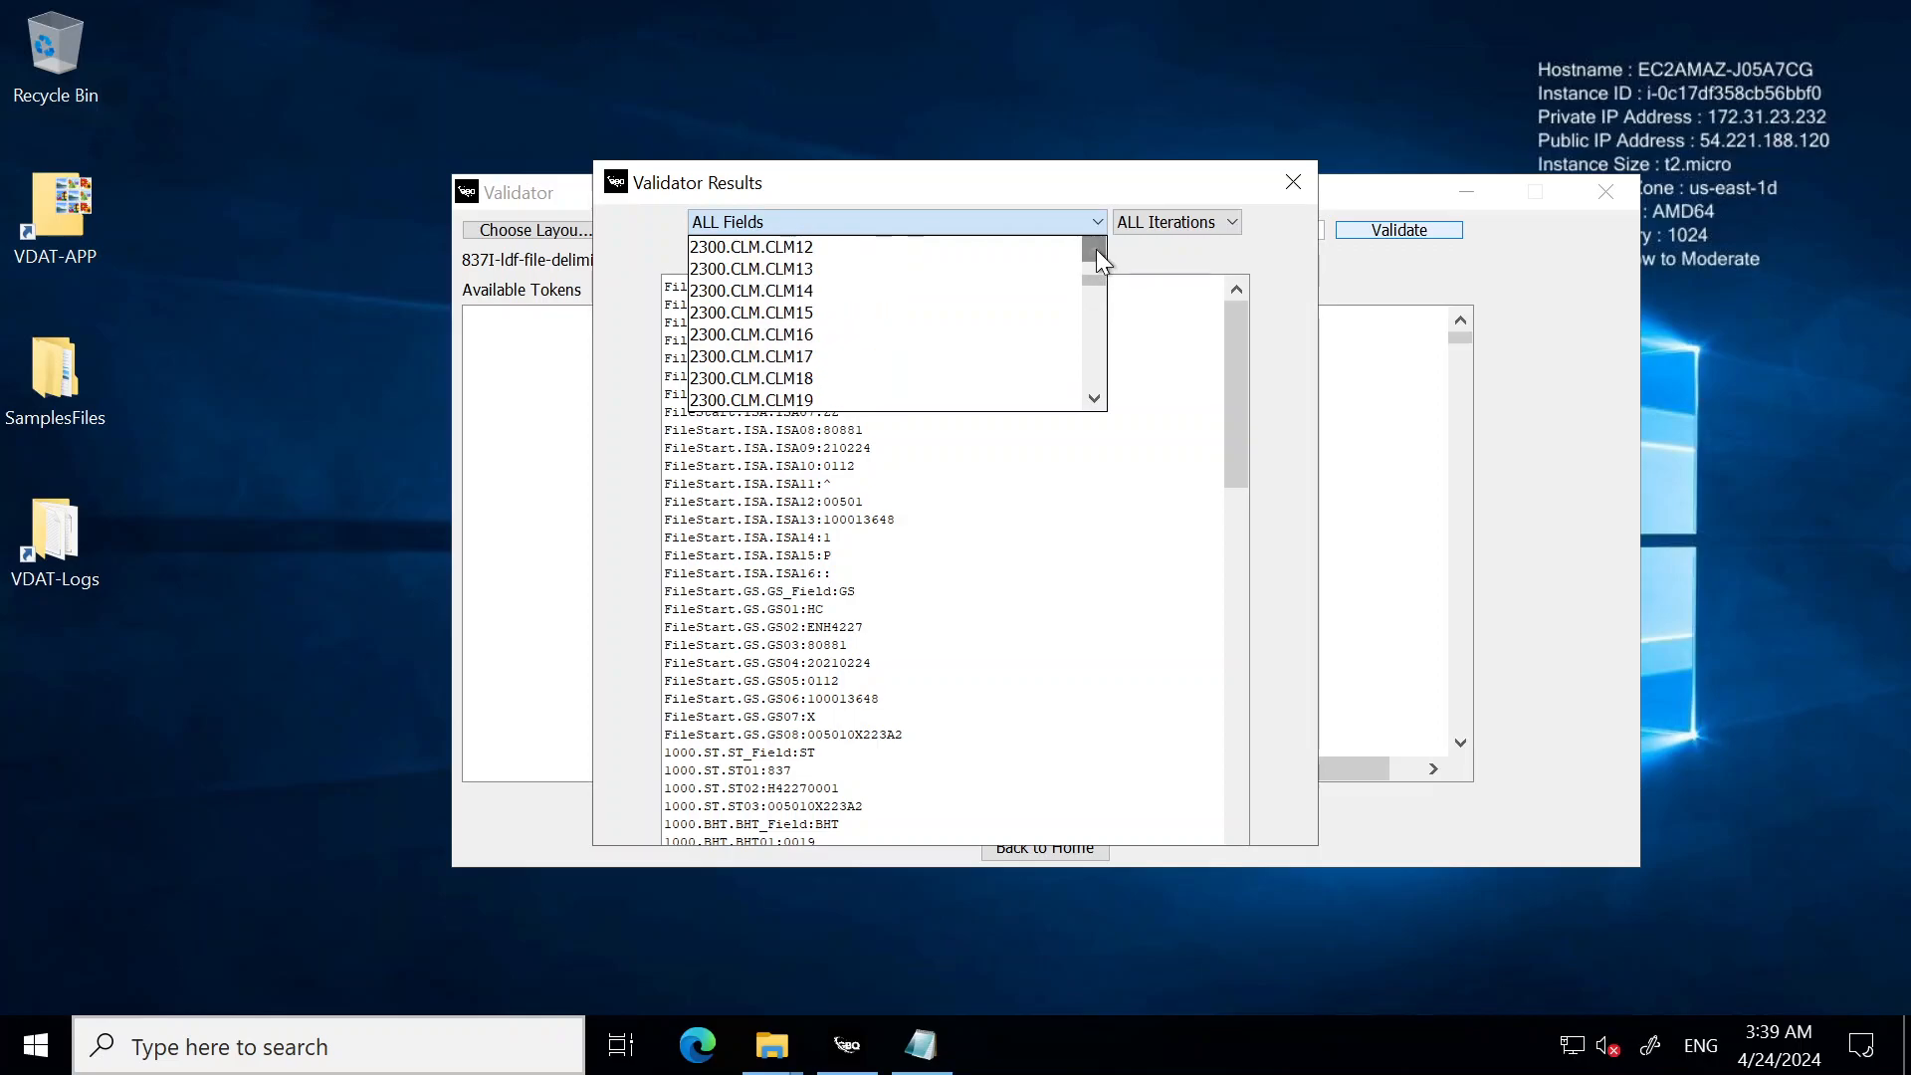
pyautogui.click(1096, 249)
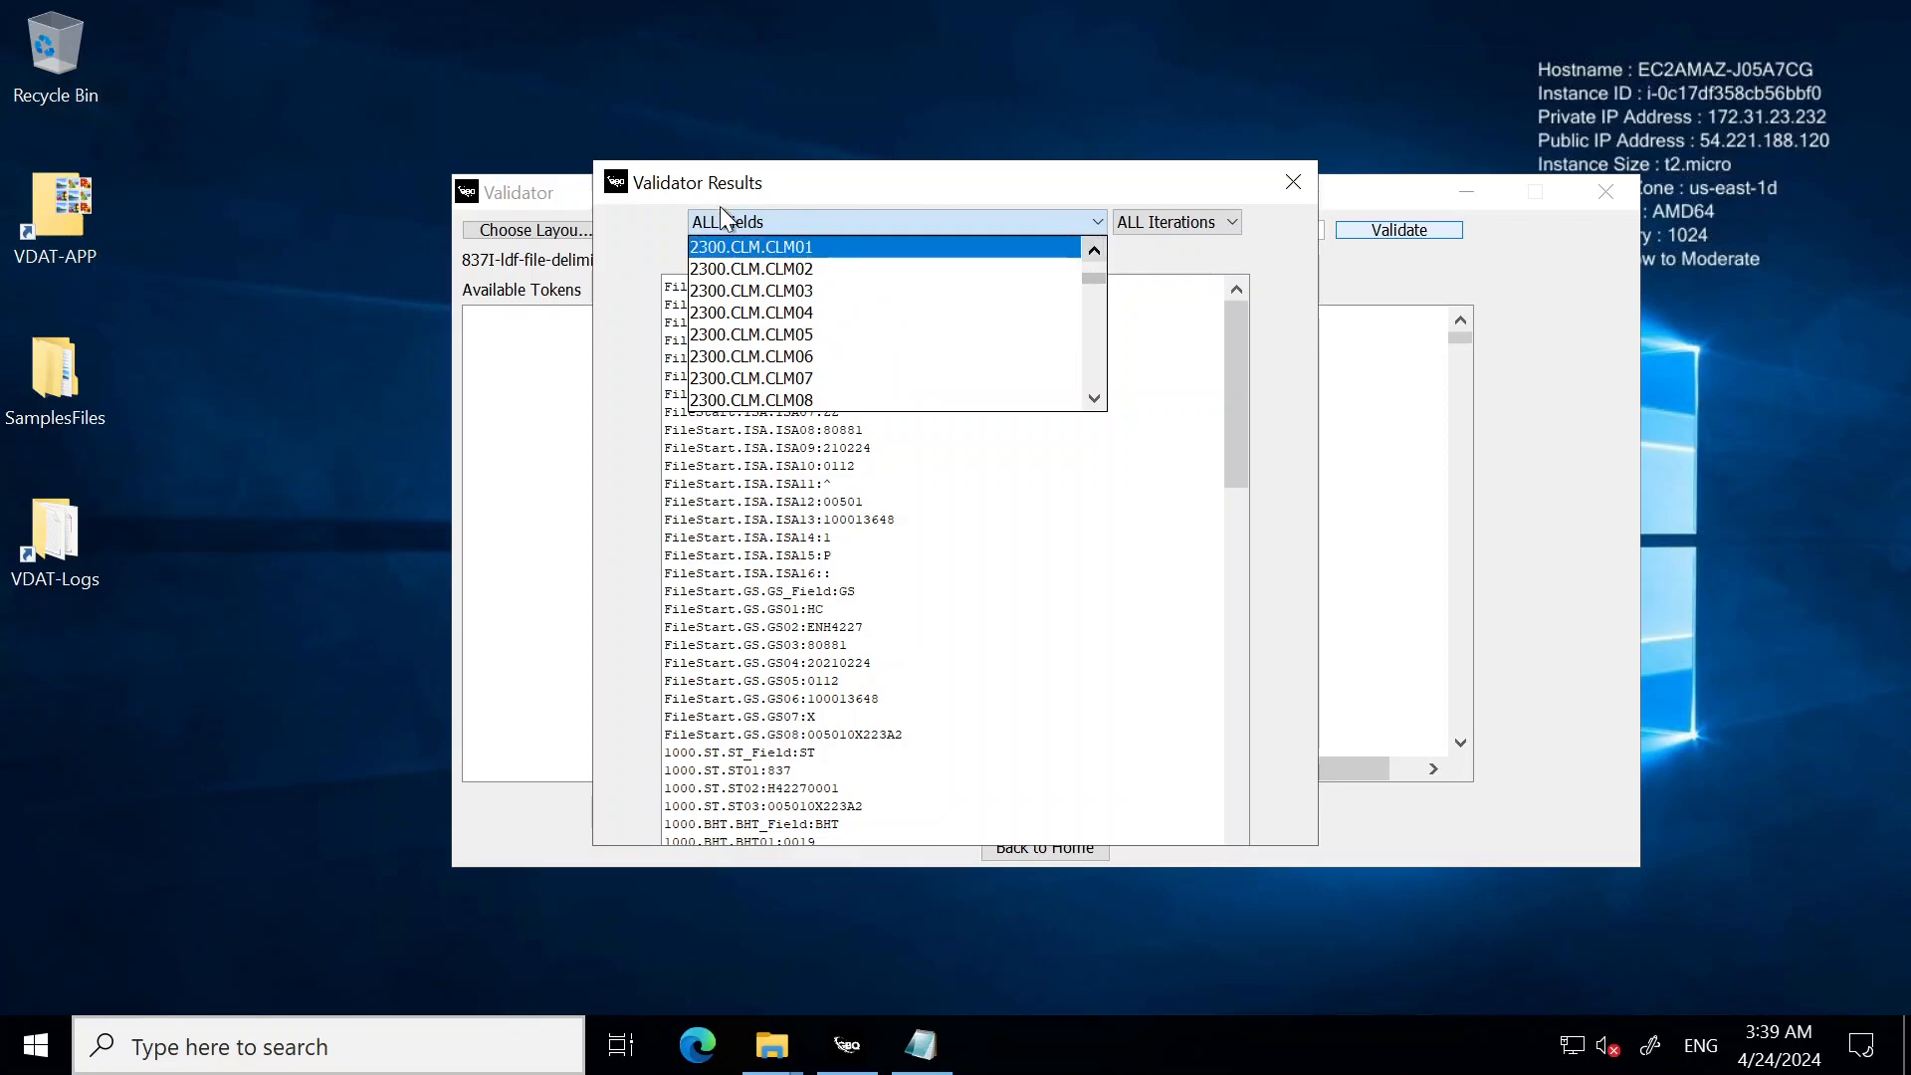
pyautogui.click(796, 246)
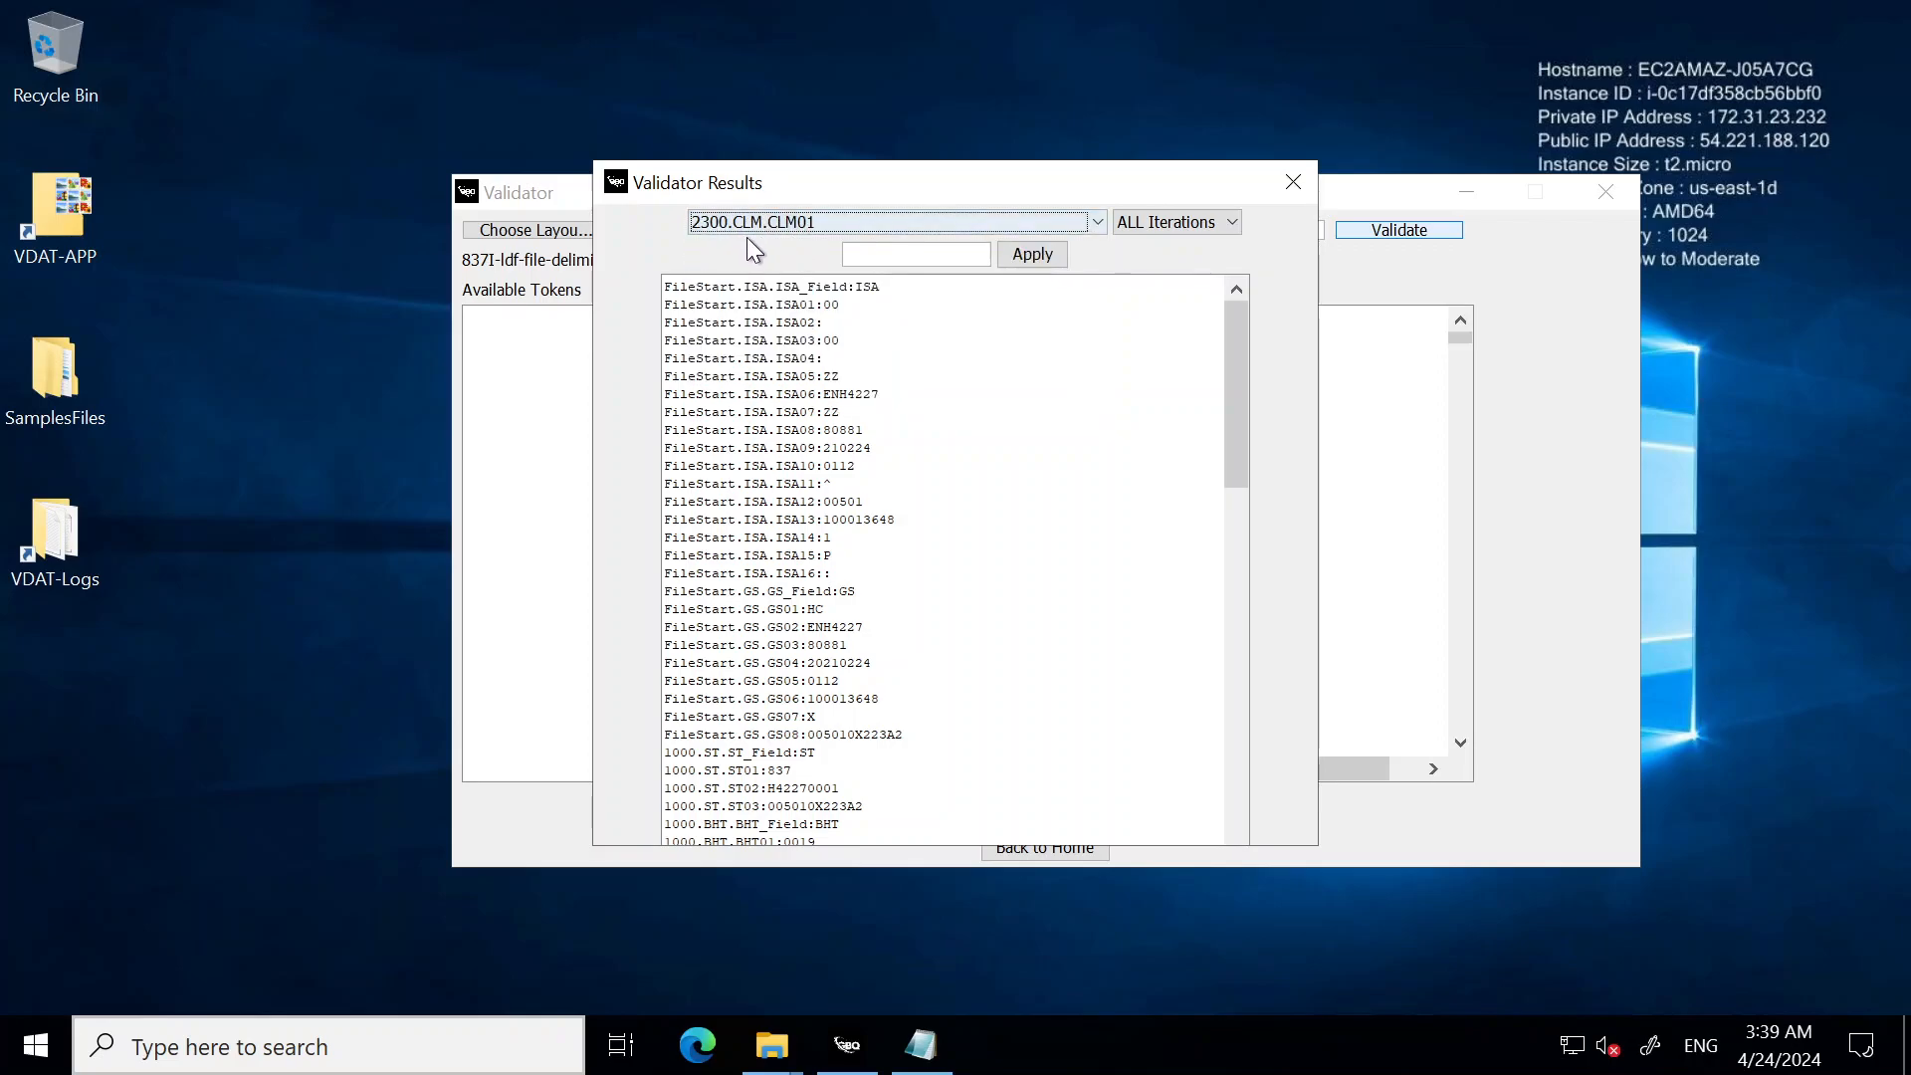
pyautogui.click(1033, 255)
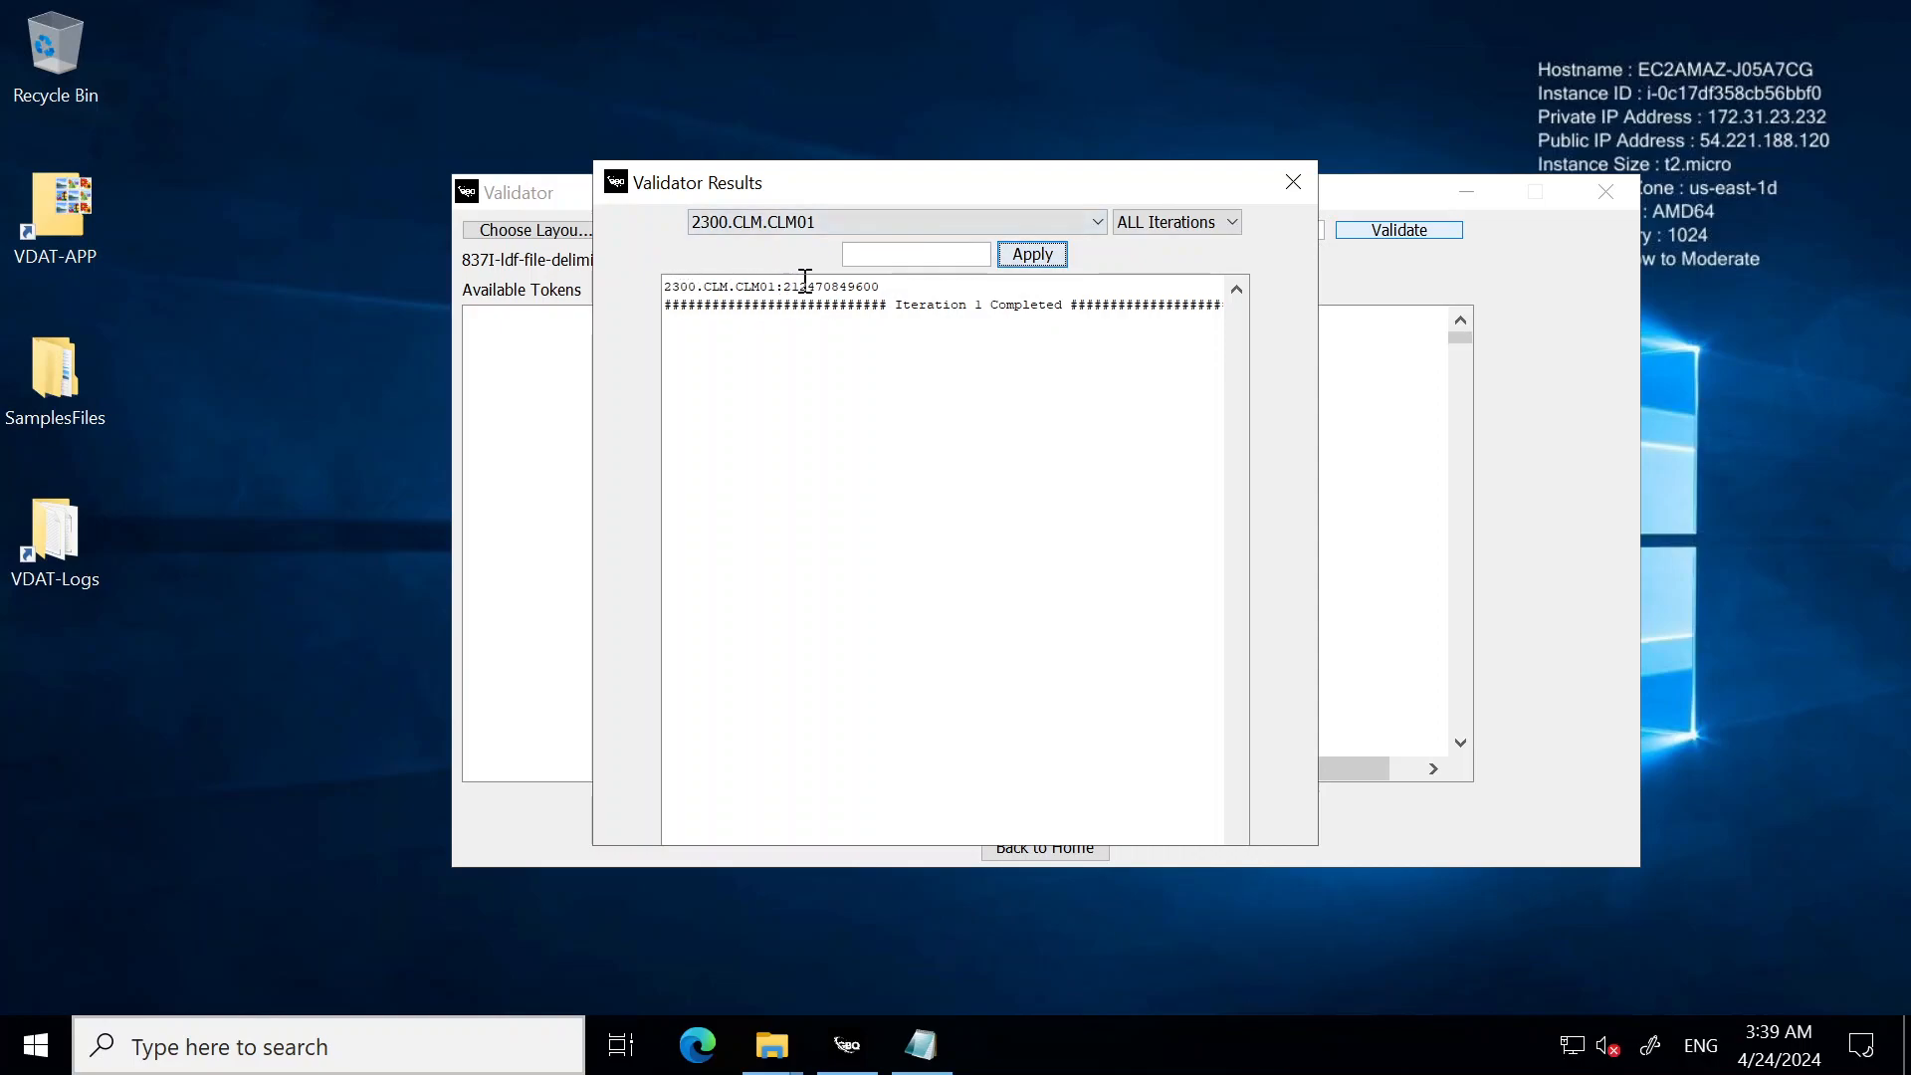
# Examine the filtered 2300.CLM.CLM01 value, close the validator results, and return to the home screen
pyautogui.moveTo(783, 283); pyautogui.dragTo(929, 277)
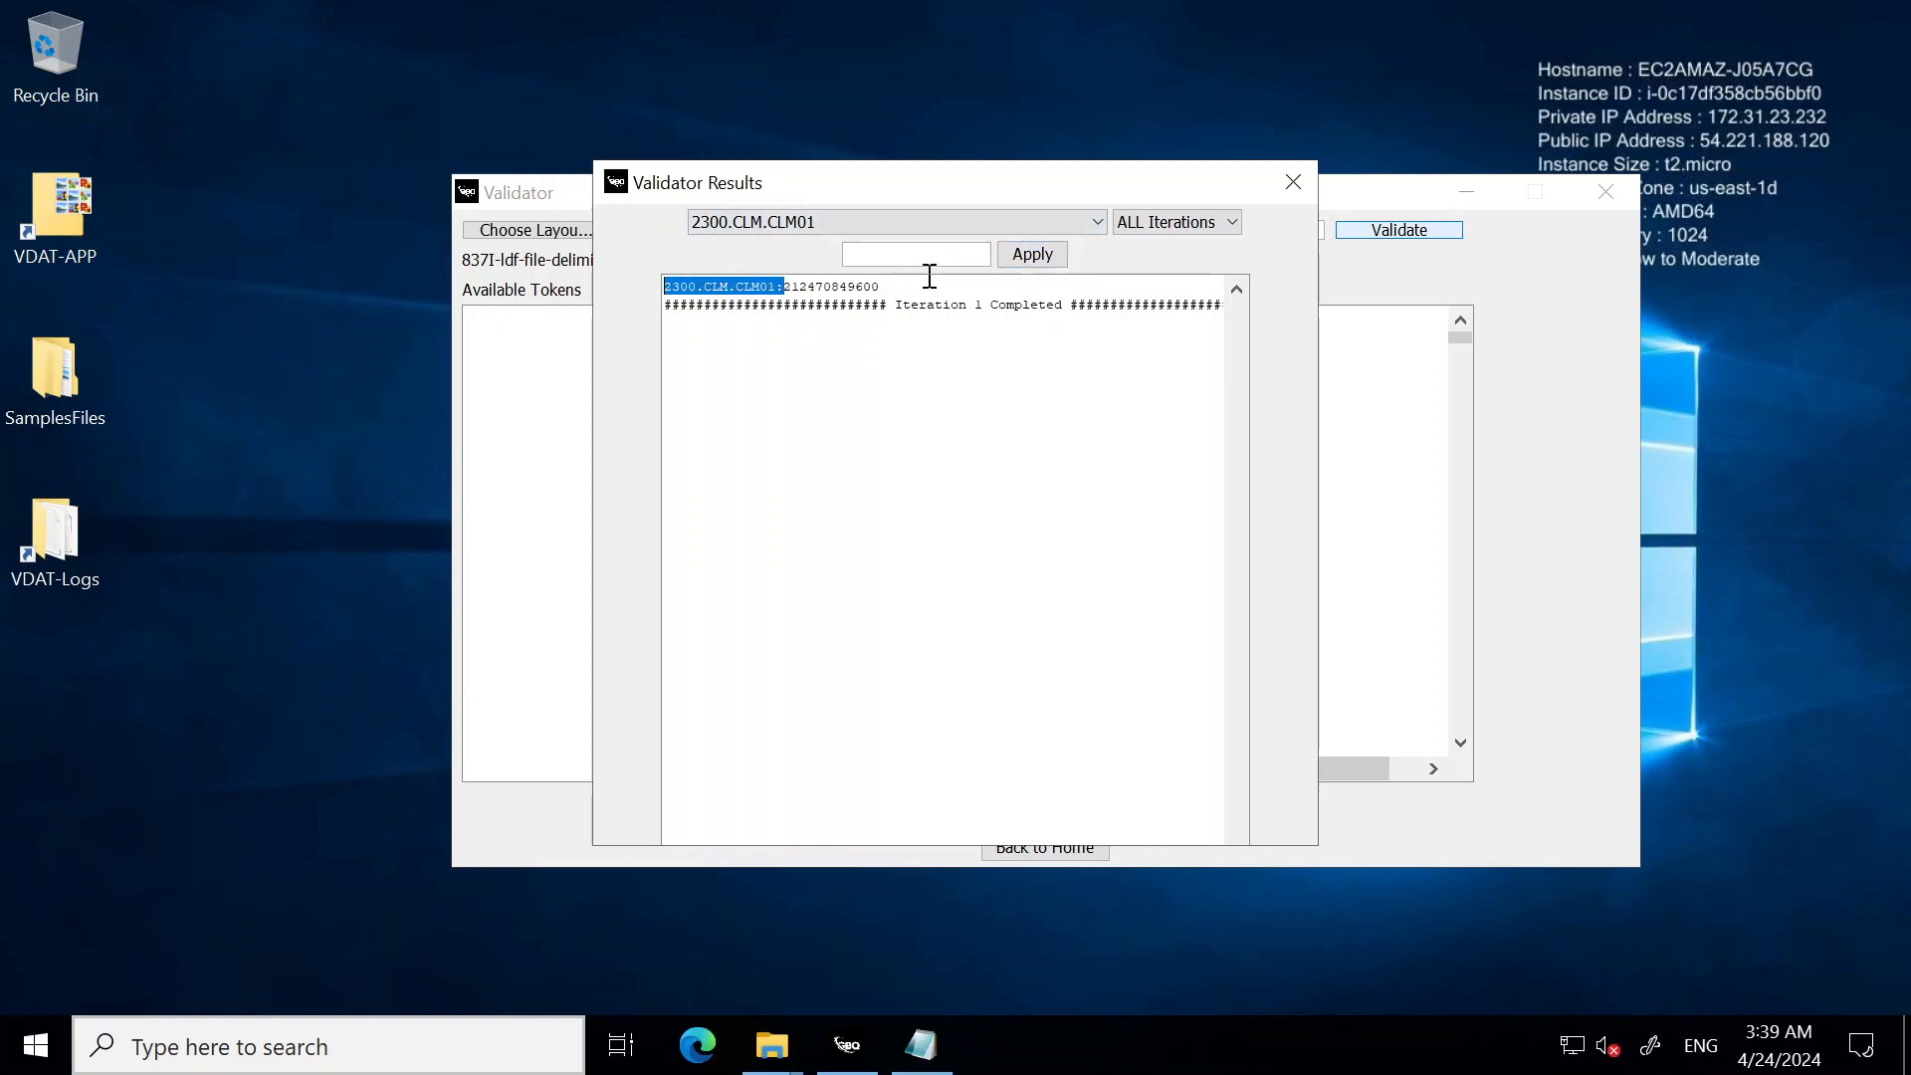
pyautogui.click(892, 283)
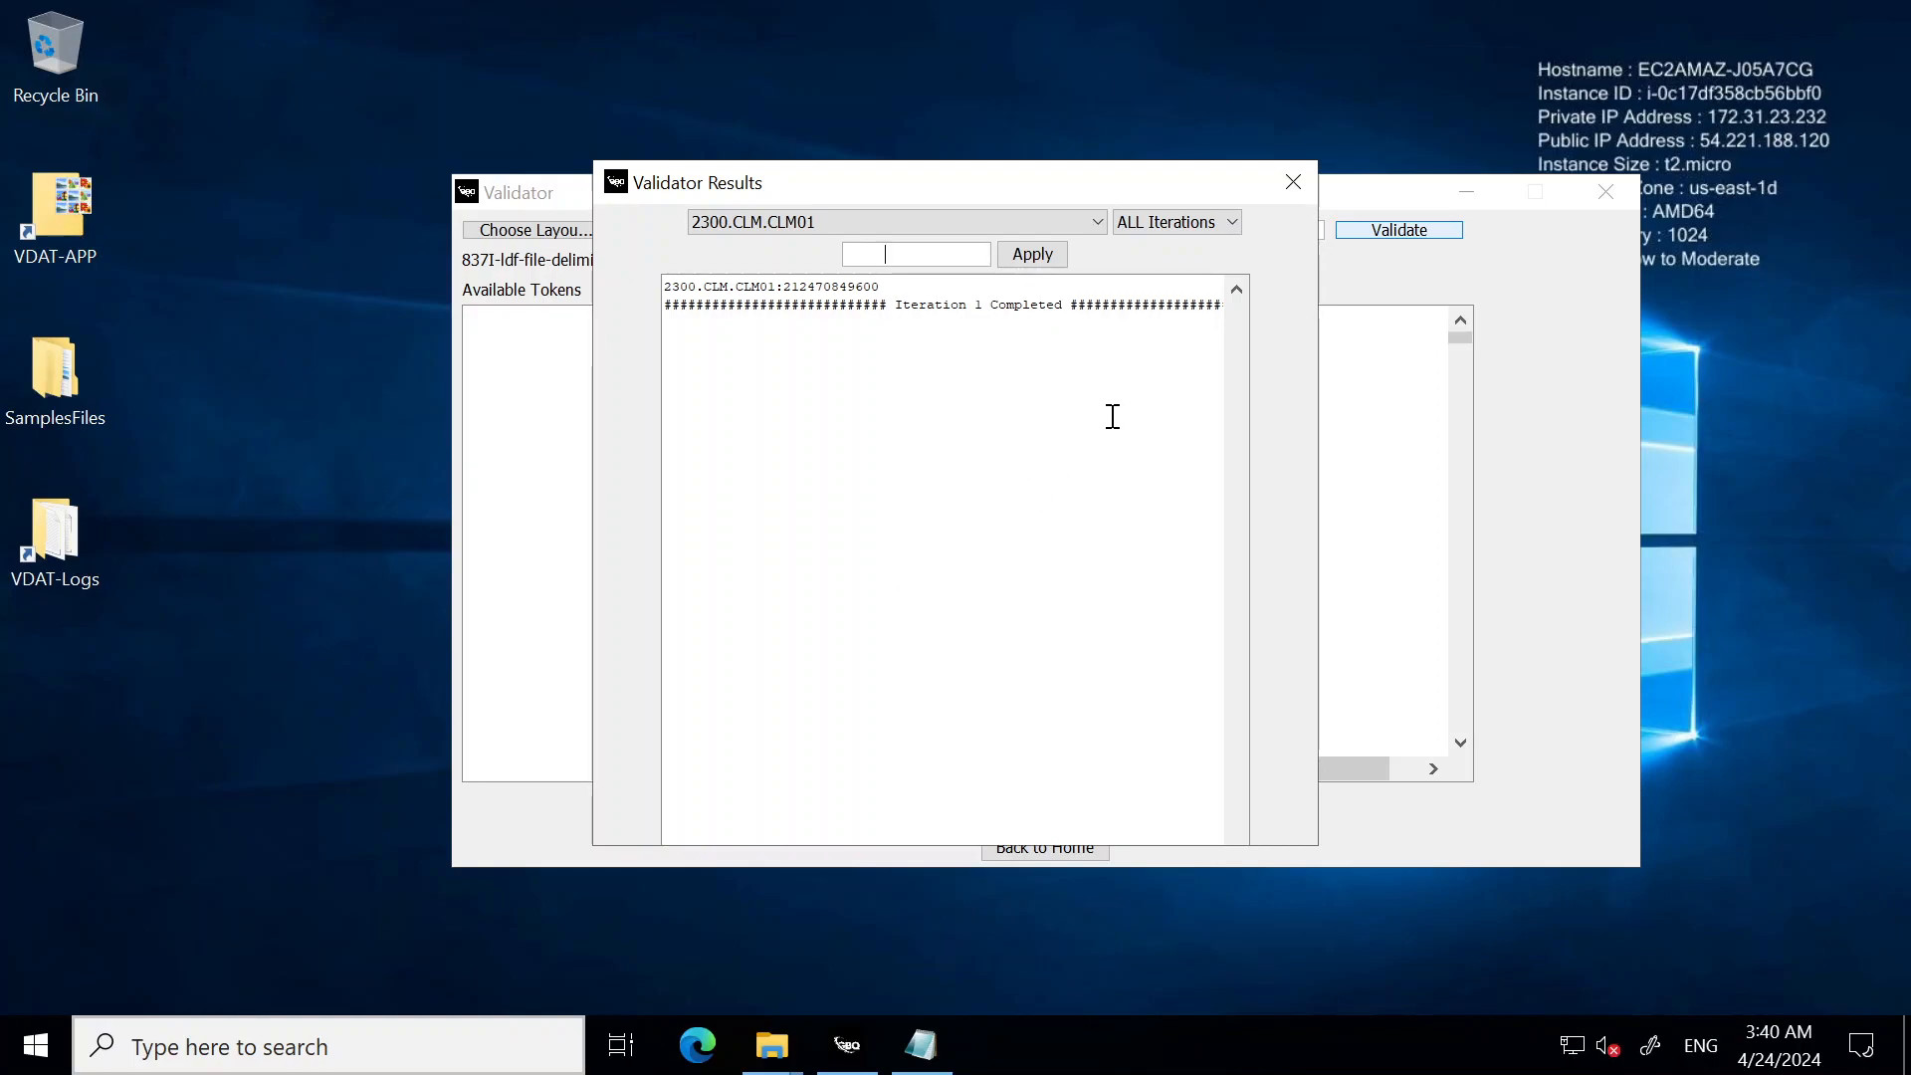
pyautogui.click(1291, 190)
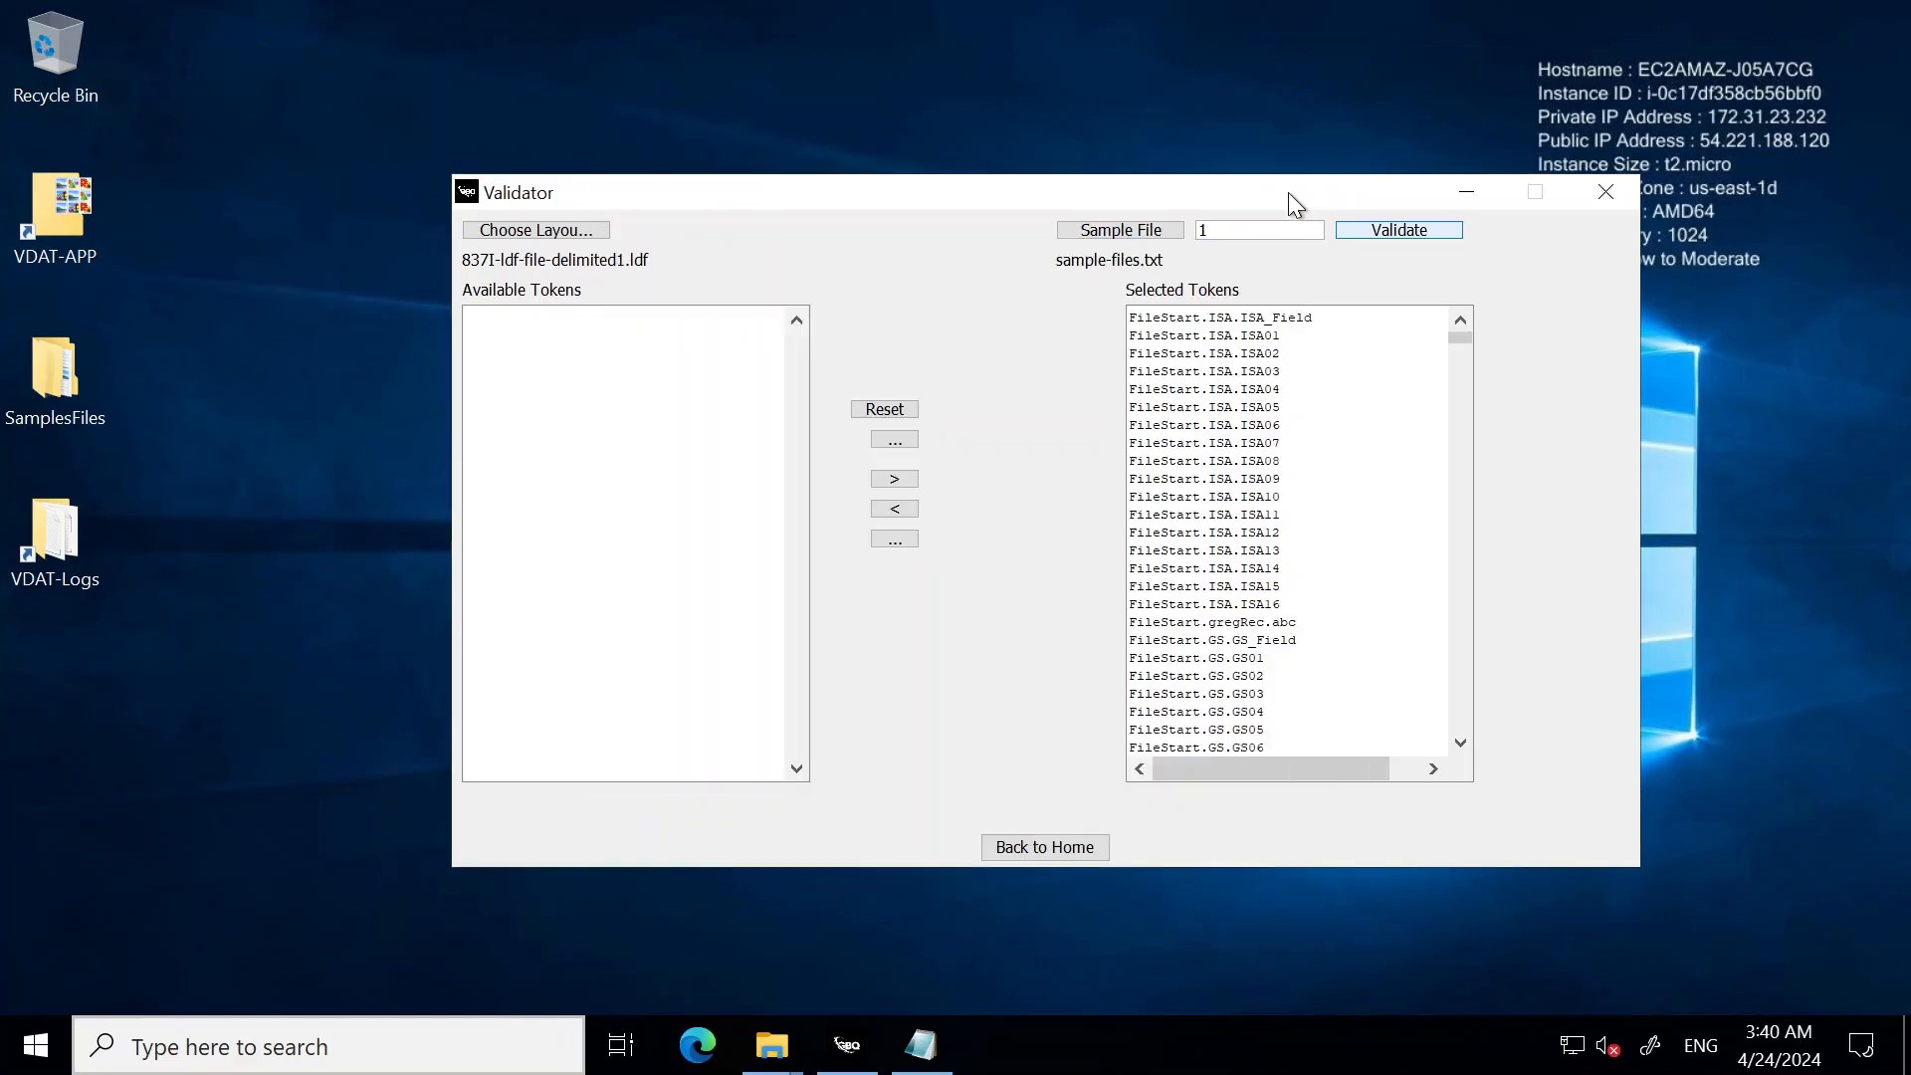
pyautogui.click(1023, 847)
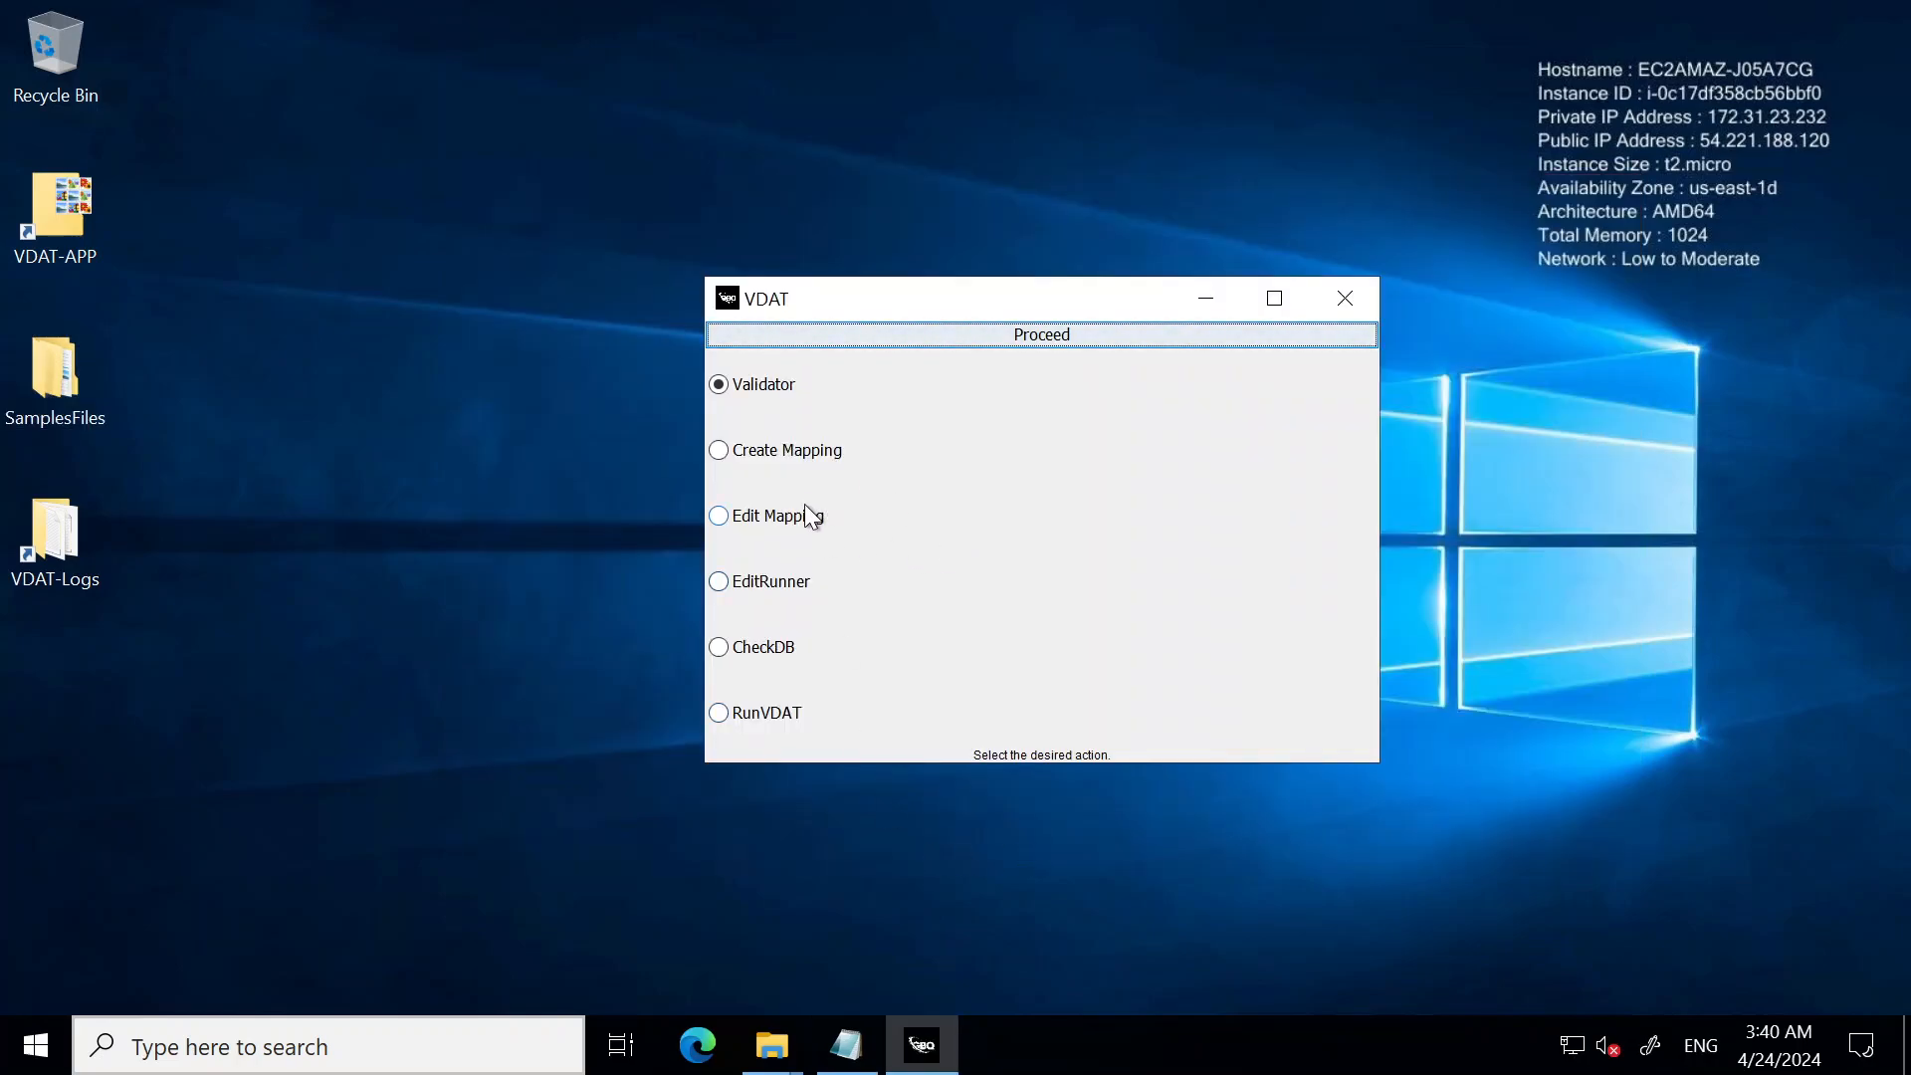
# Open Edit Mapping, set the mapping type to file-to-db, and load the mapping file 837-f2db-mapping-1.mrs
pyautogui.click(746, 466)
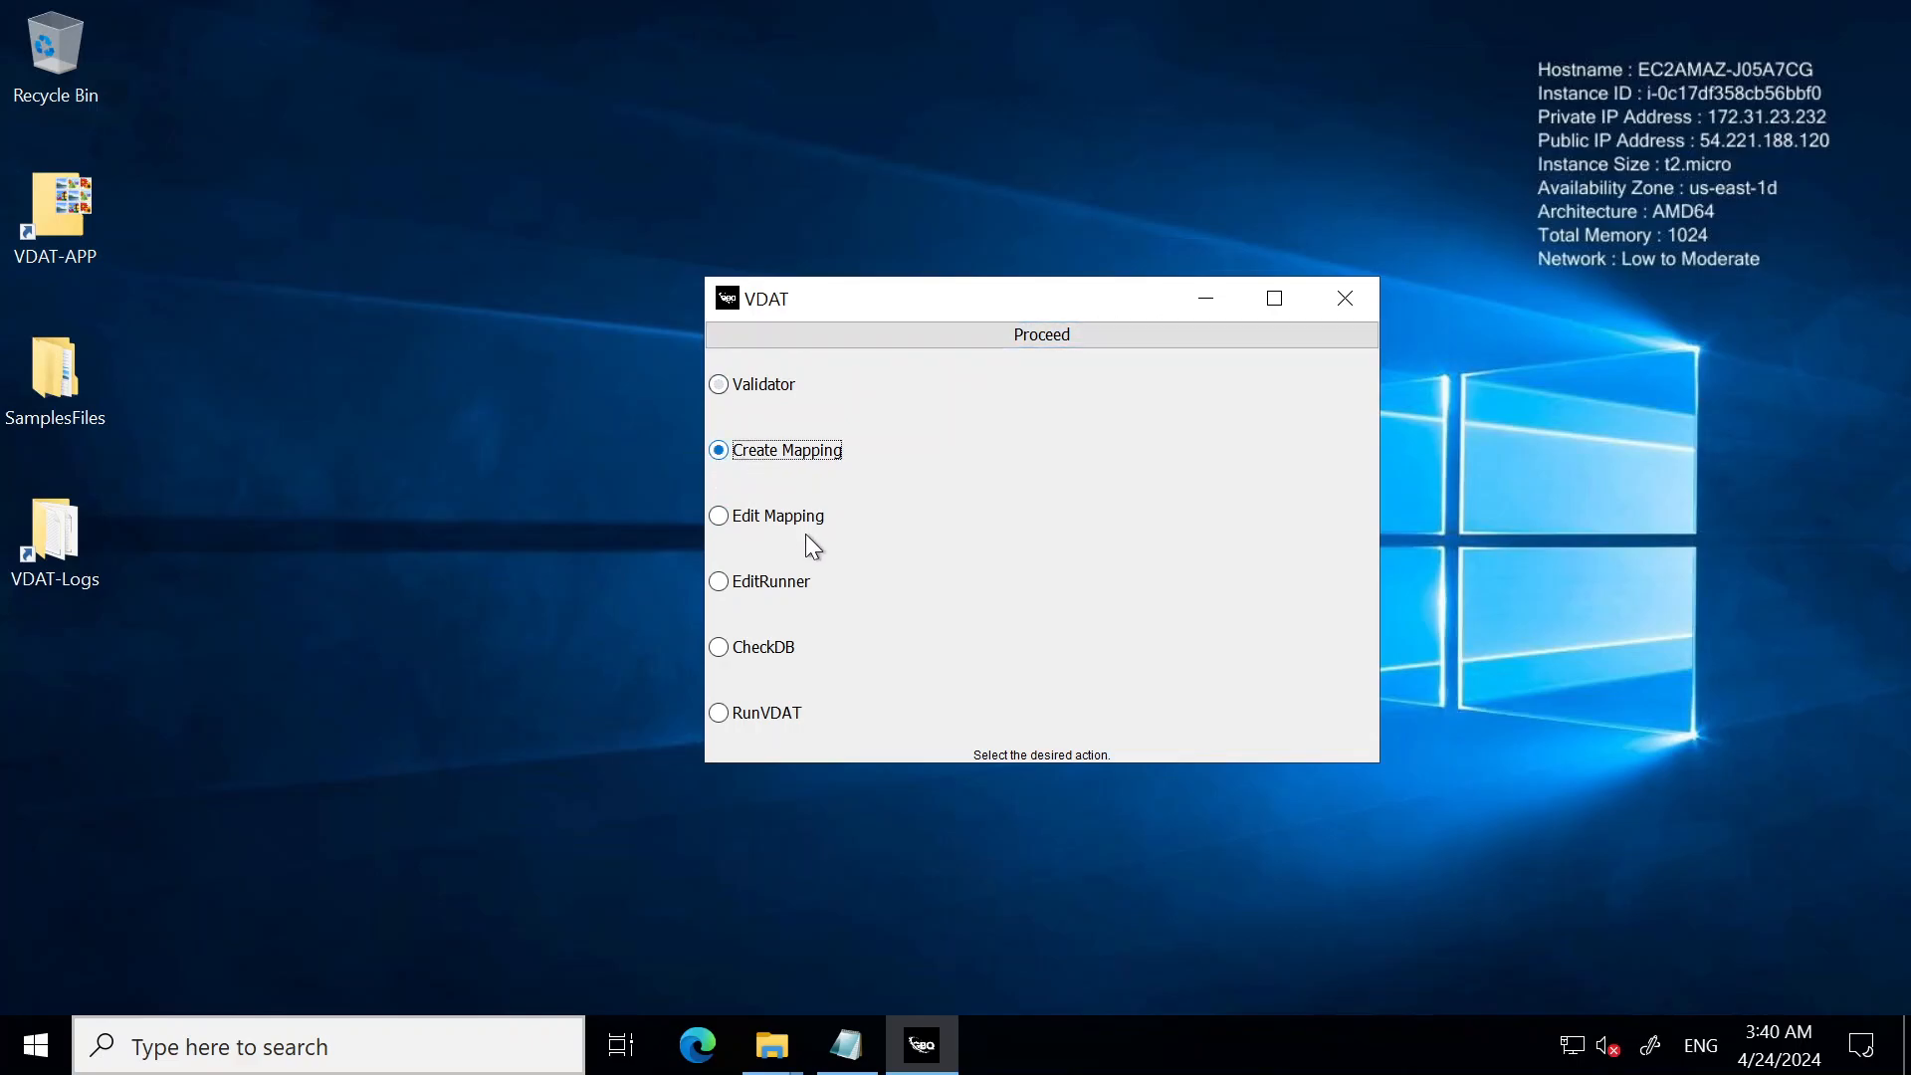
pyautogui.click(728, 525)
pyautogui.click(1031, 337)
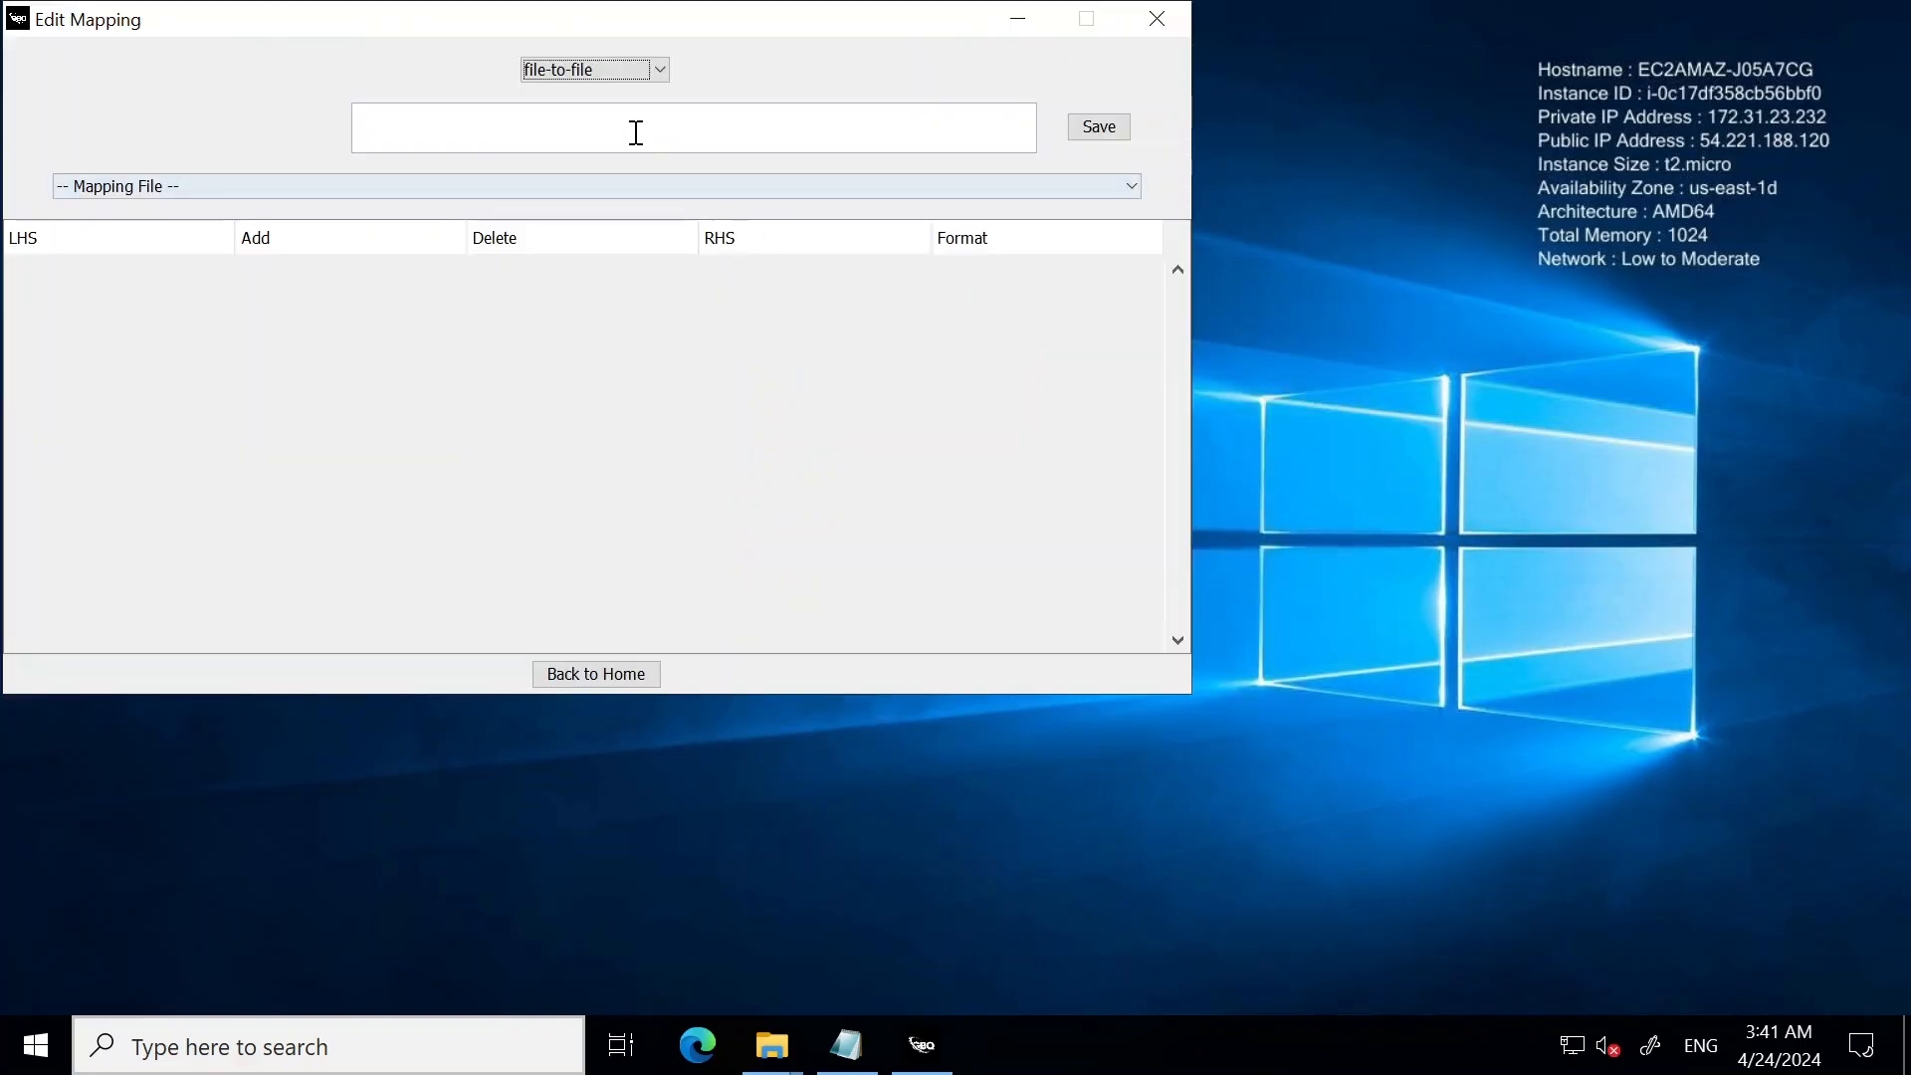
pyautogui.moveTo(522, 20); pyautogui.dragTo(874, 217)
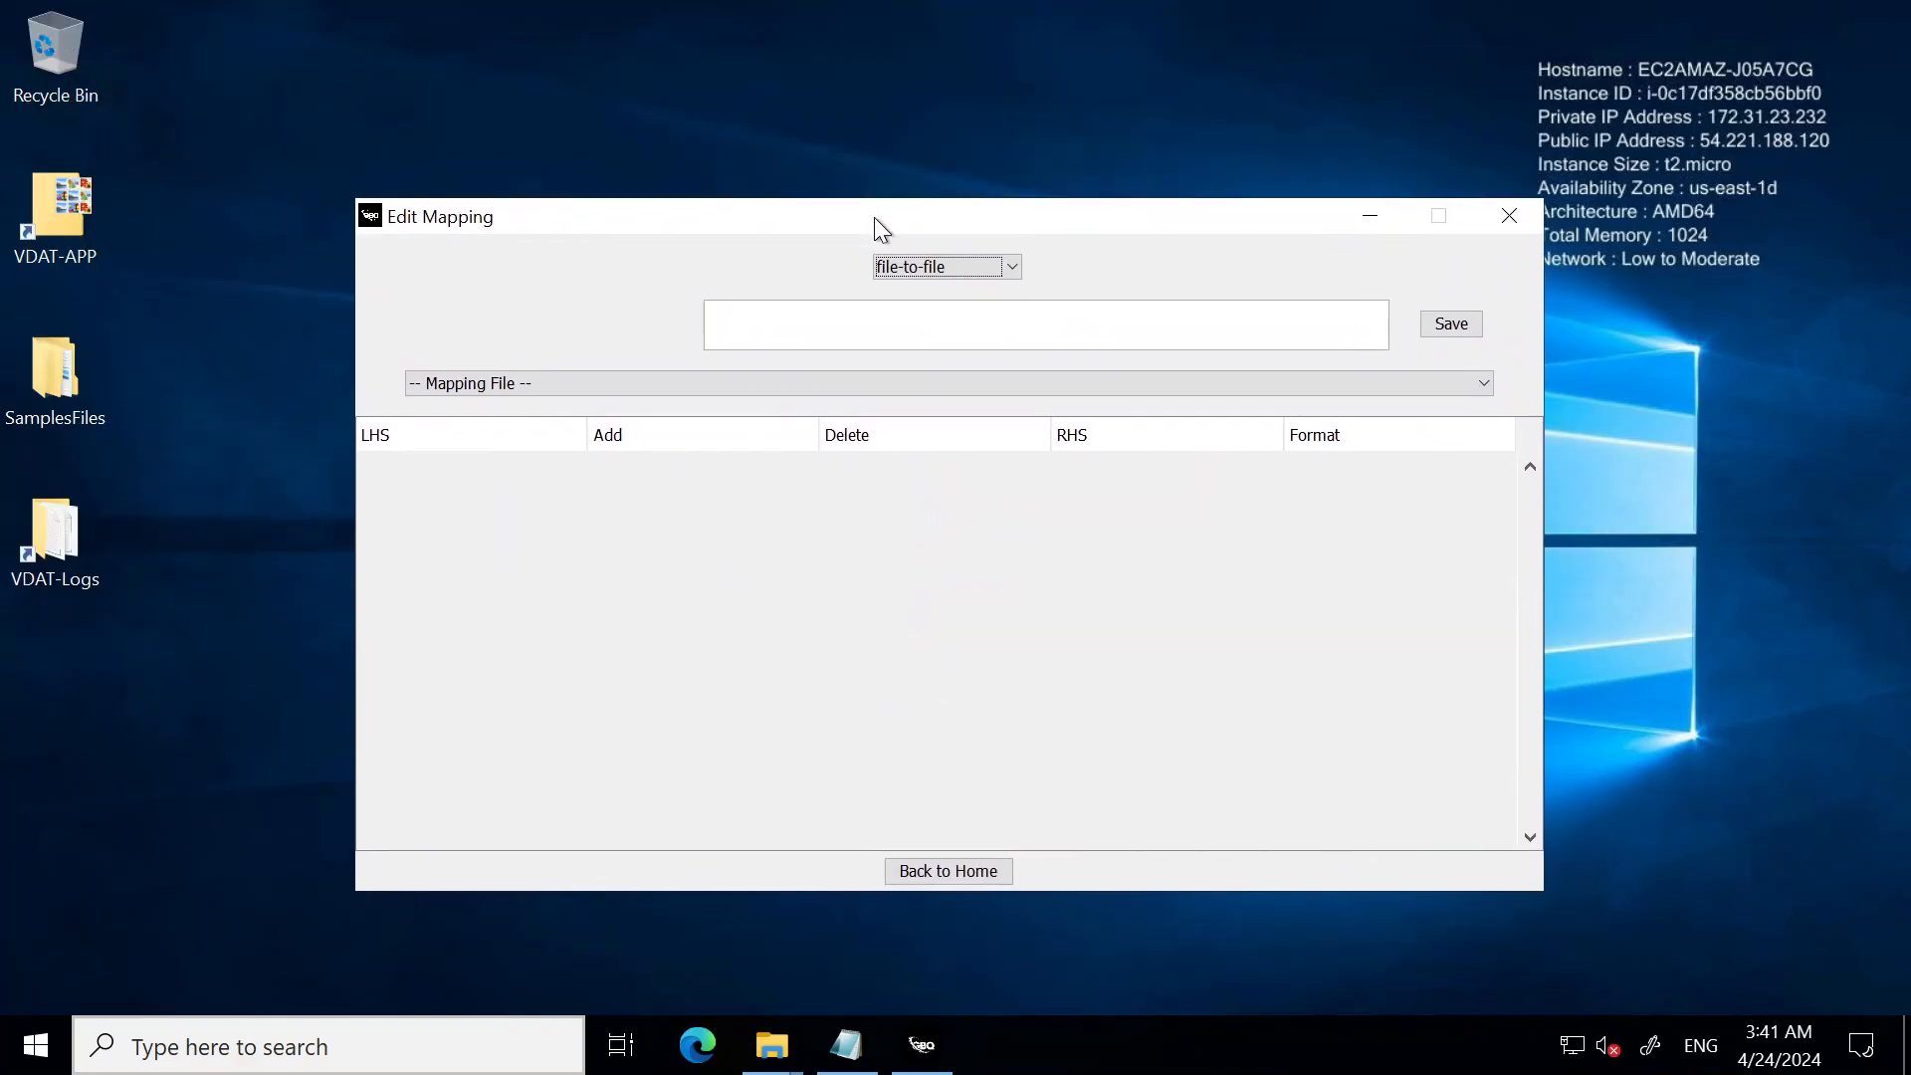
pyautogui.click(924, 270)
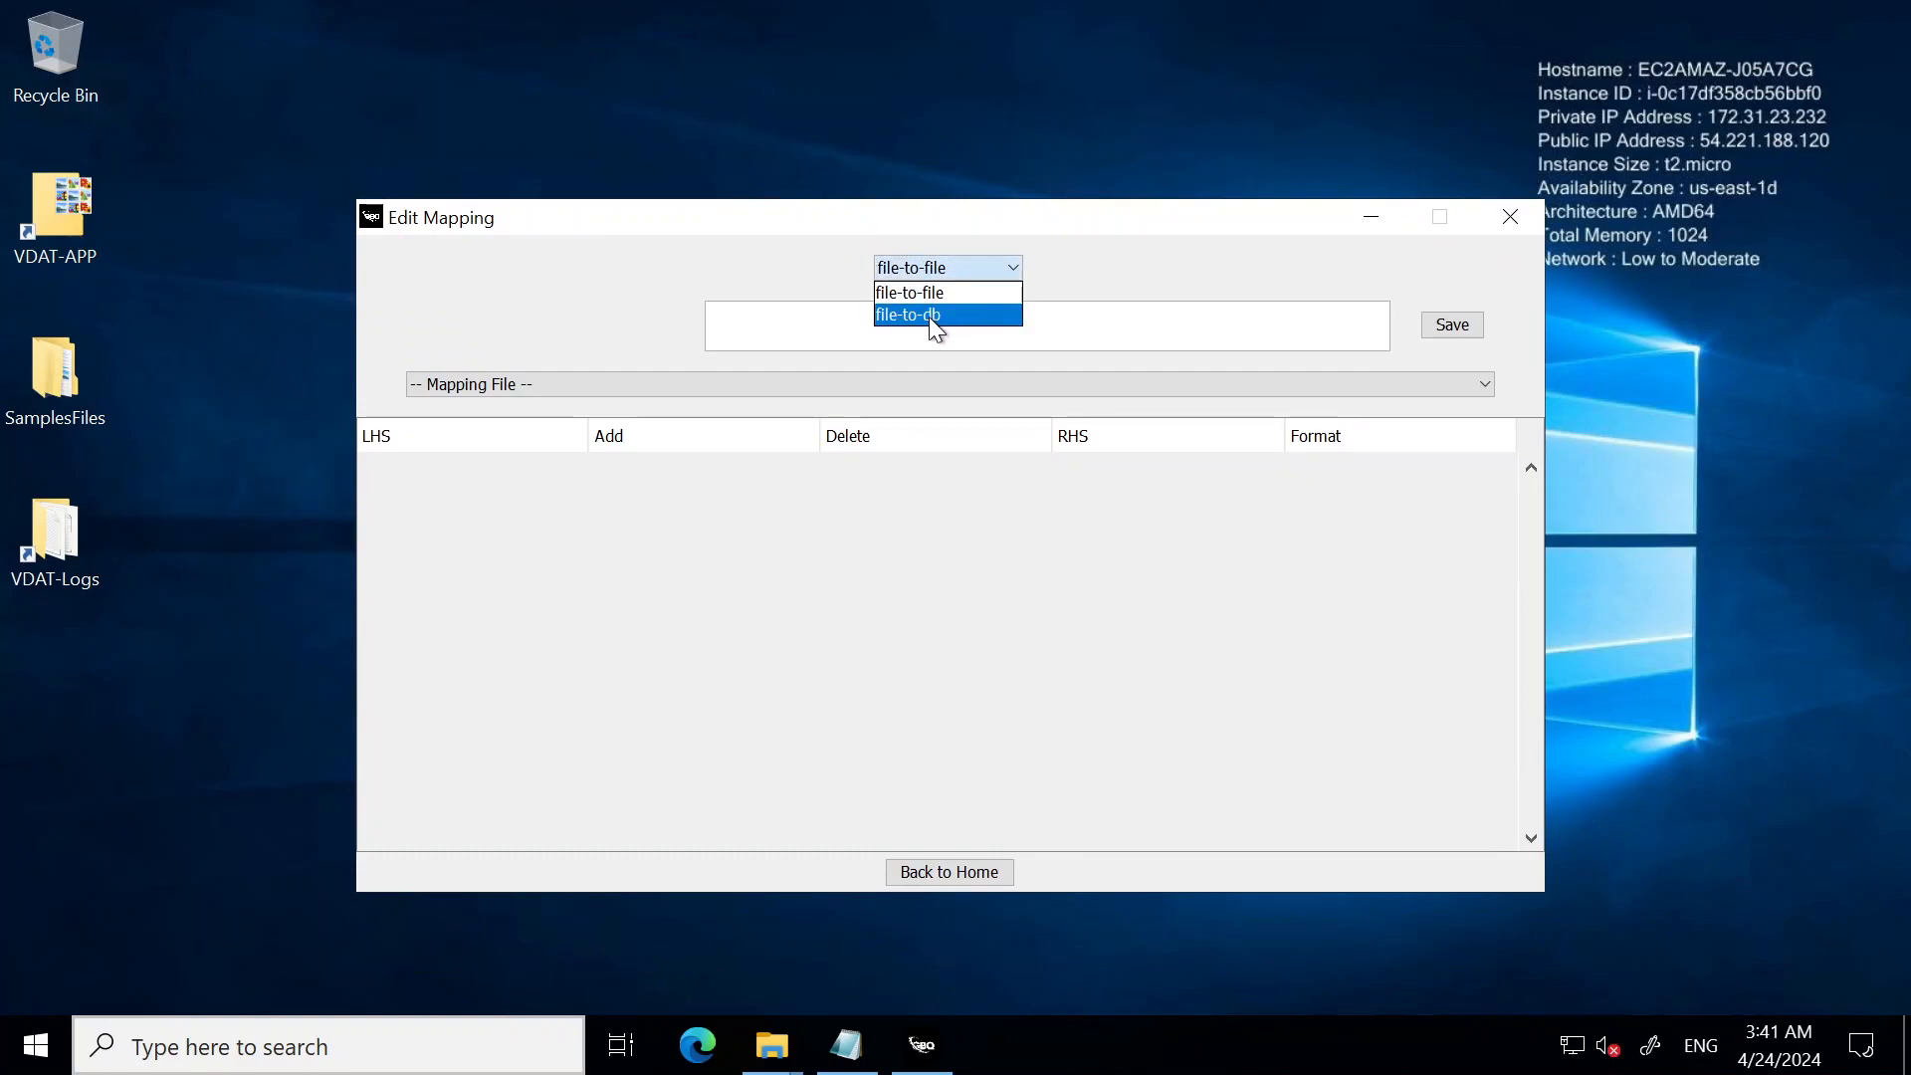
pyautogui.click(929, 316)
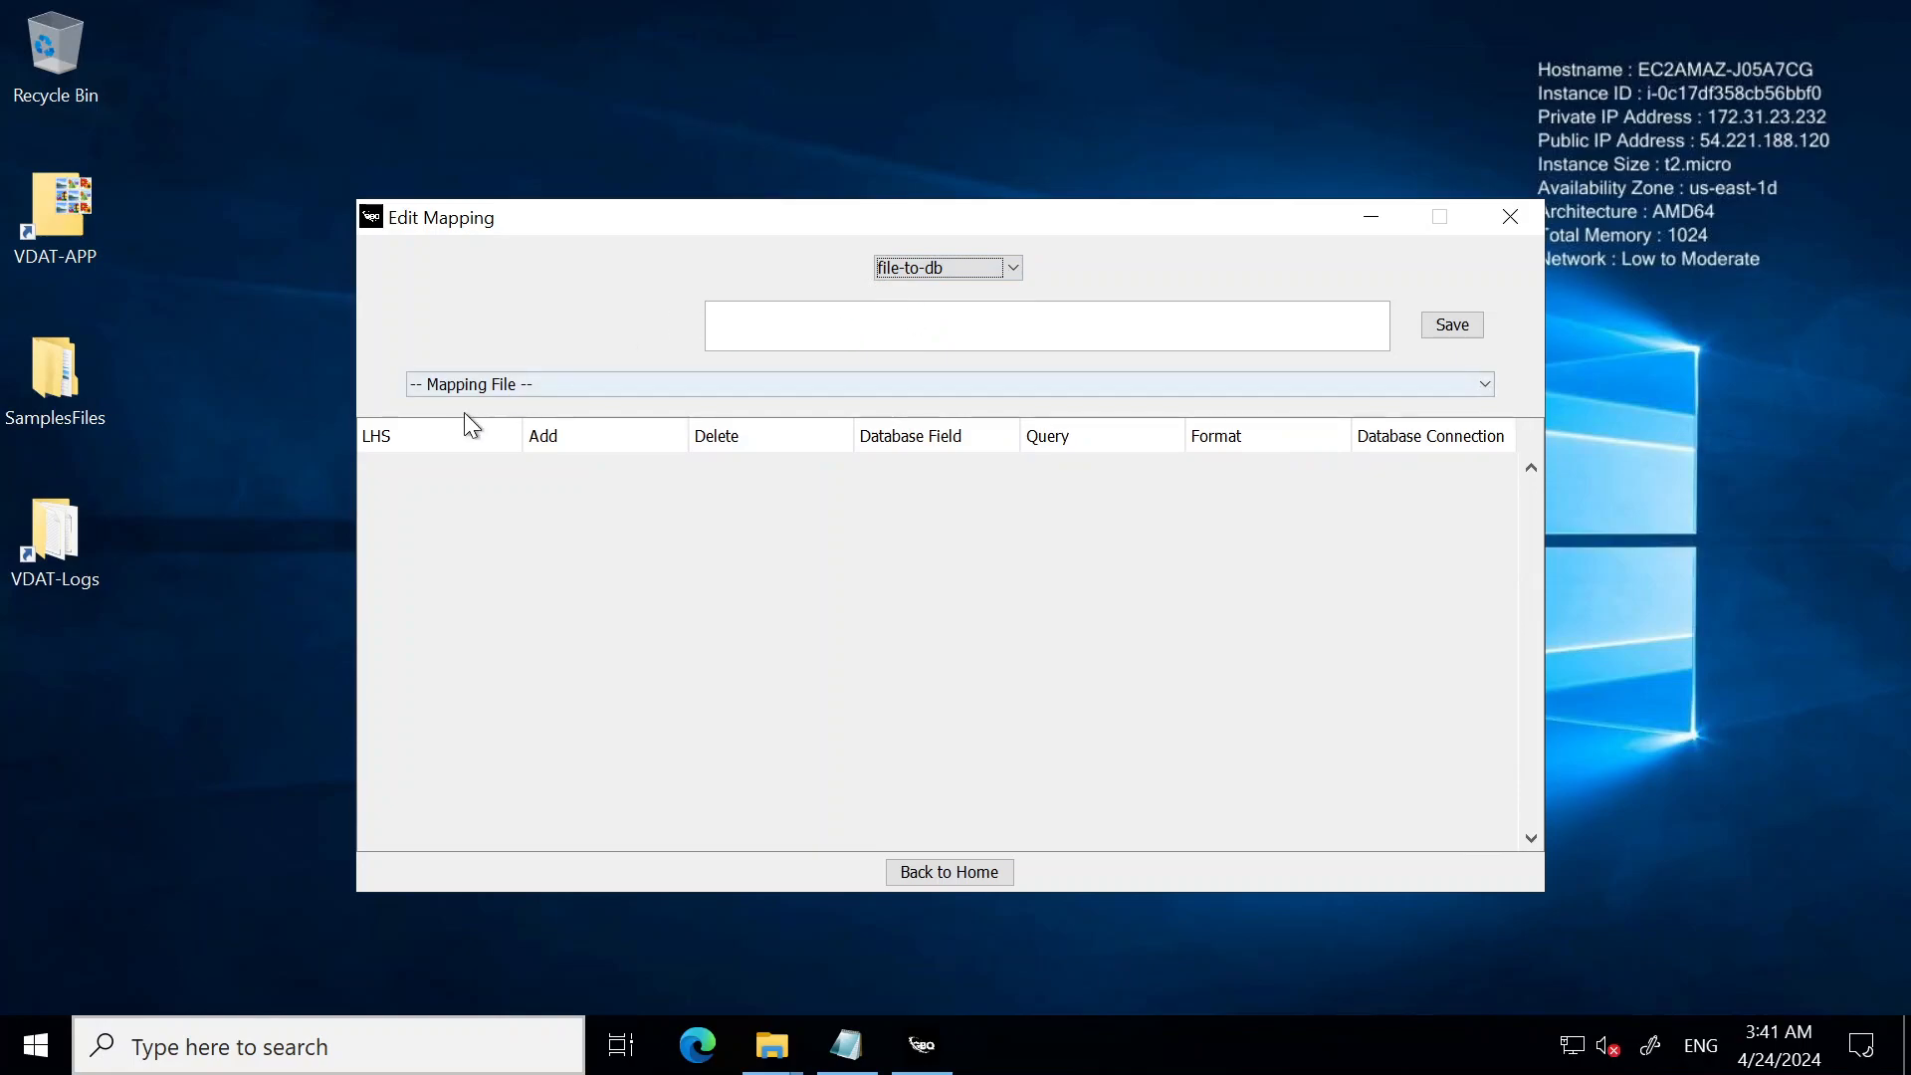
pyautogui.click(549, 383)
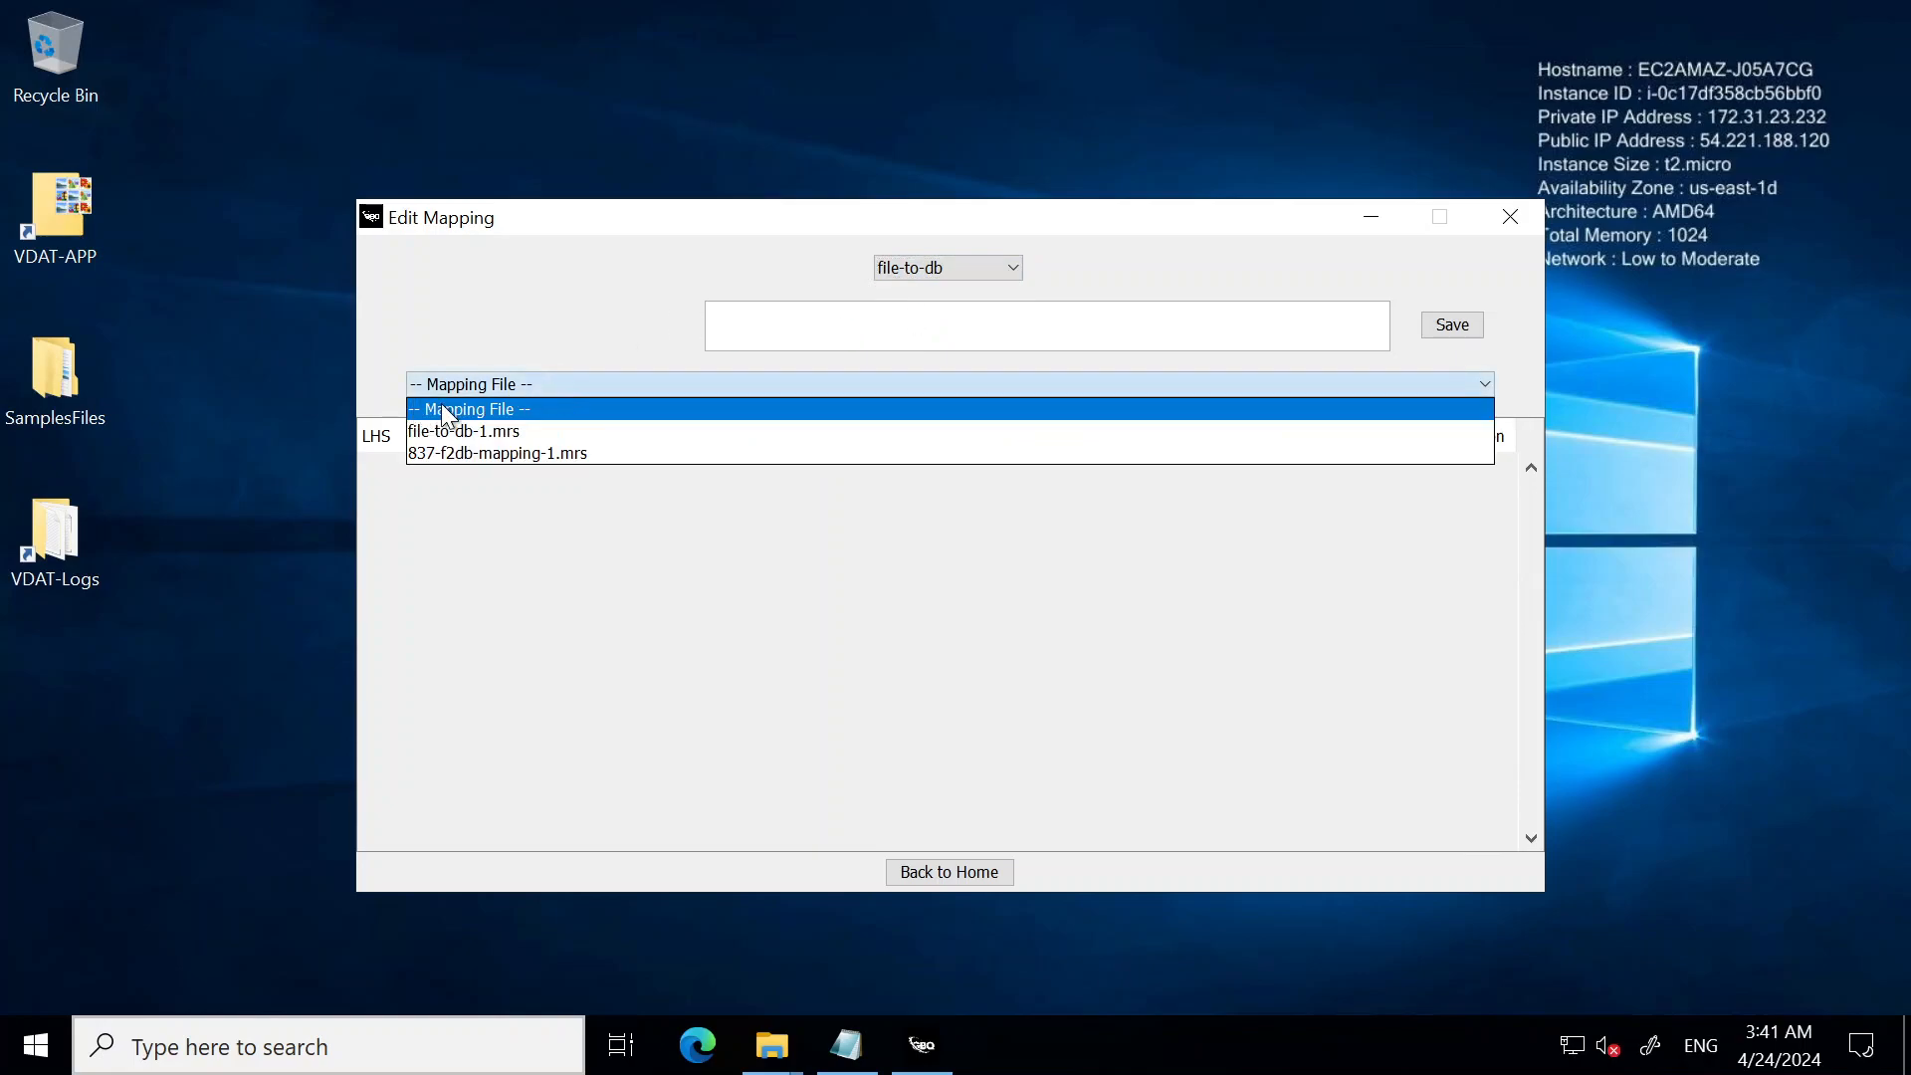
pyautogui.click(498, 452)
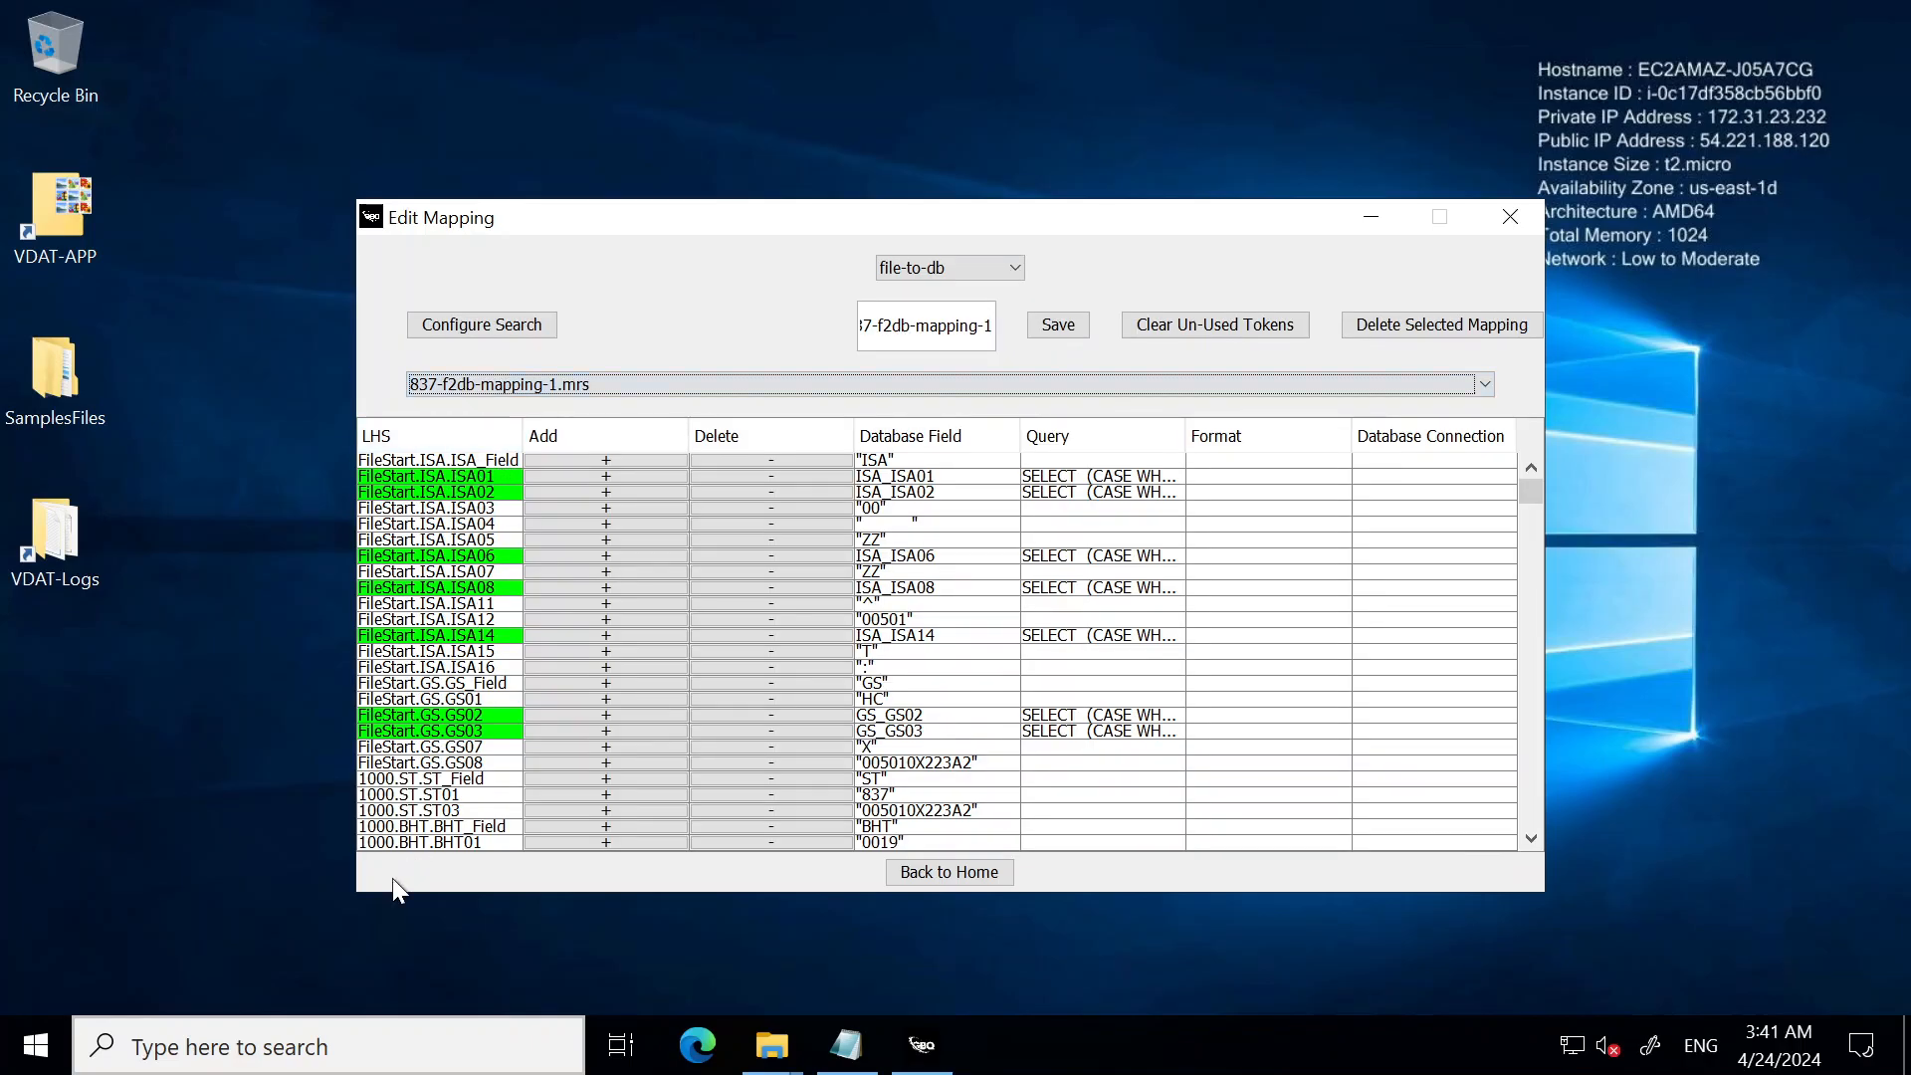
# Review the mapping's database fields and queries, and set the first FileStart.ISA.ISA_Field row's database connection to VDAT-MYSQL
pyautogui.moveTo(1529, 492); pyautogui.dragTo(1581, 406)
pyautogui.click(883, 462)
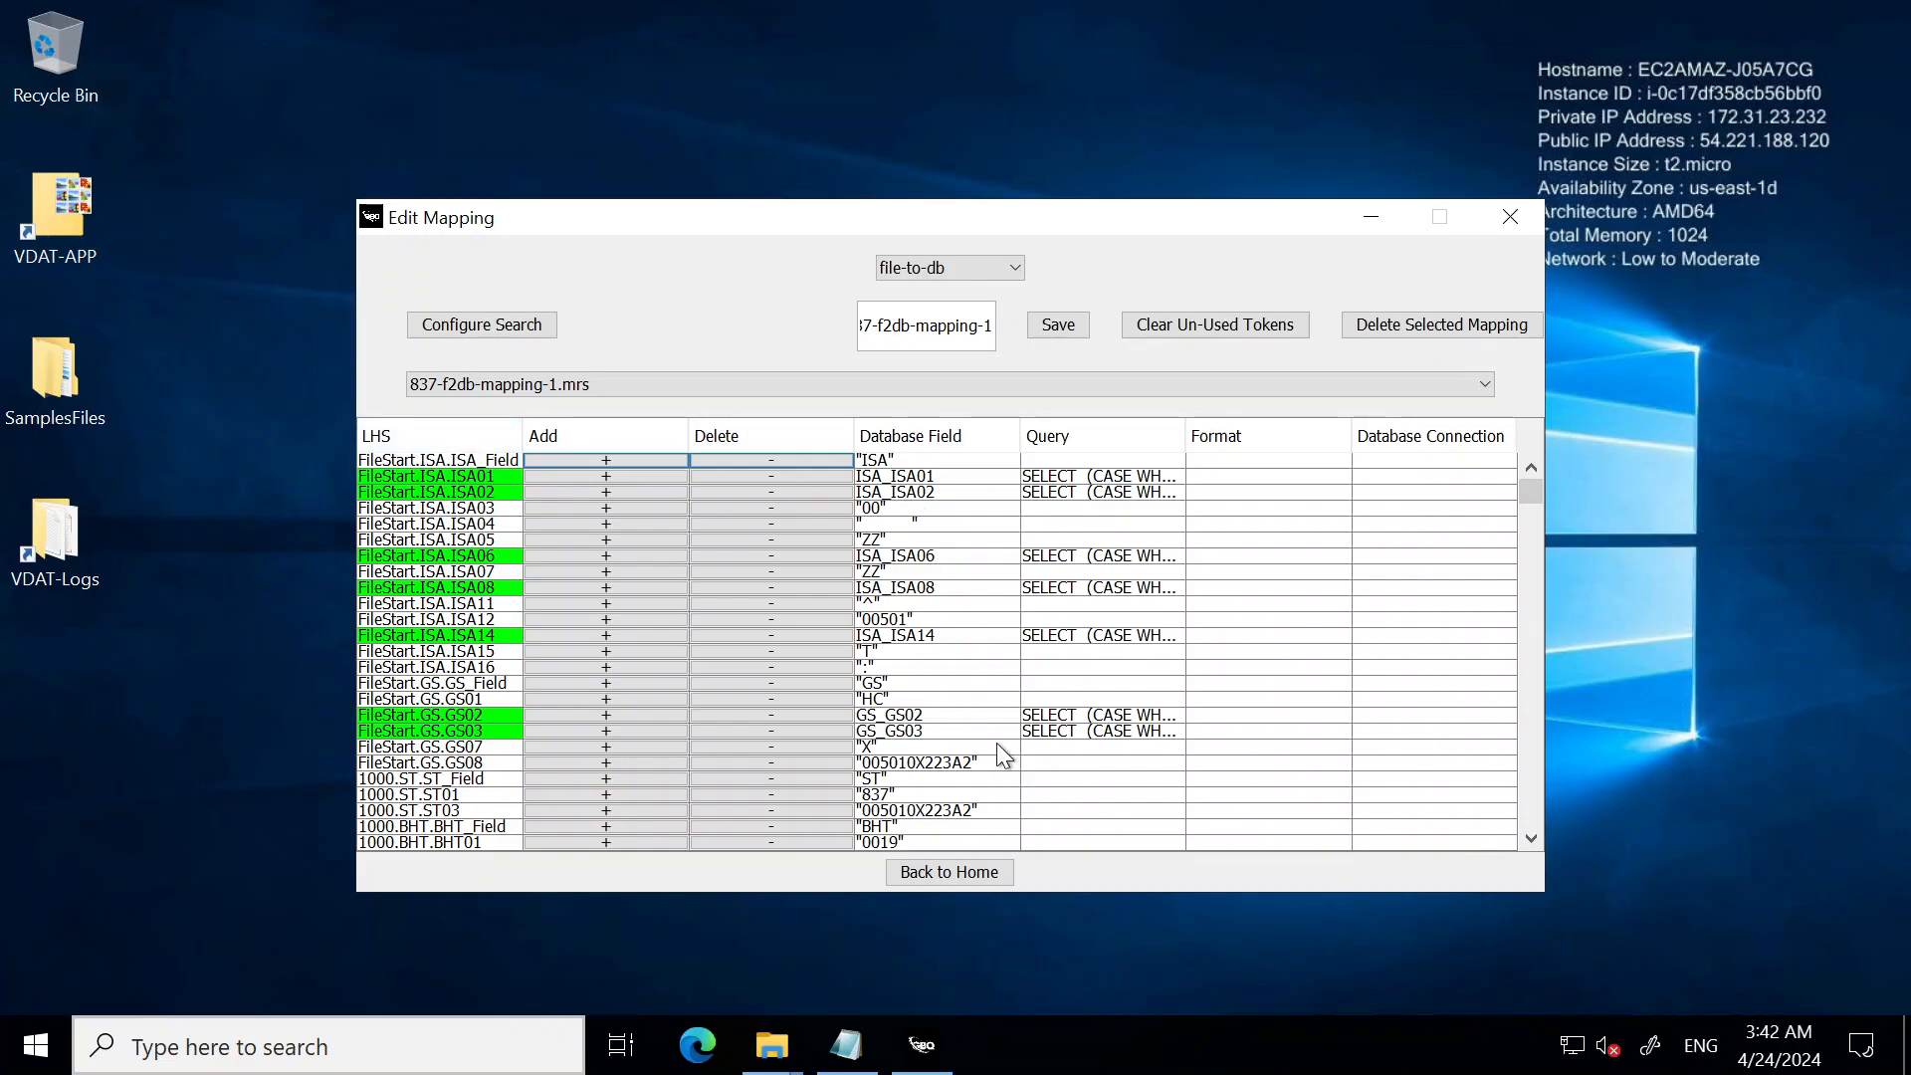
pyautogui.click(1129, 586)
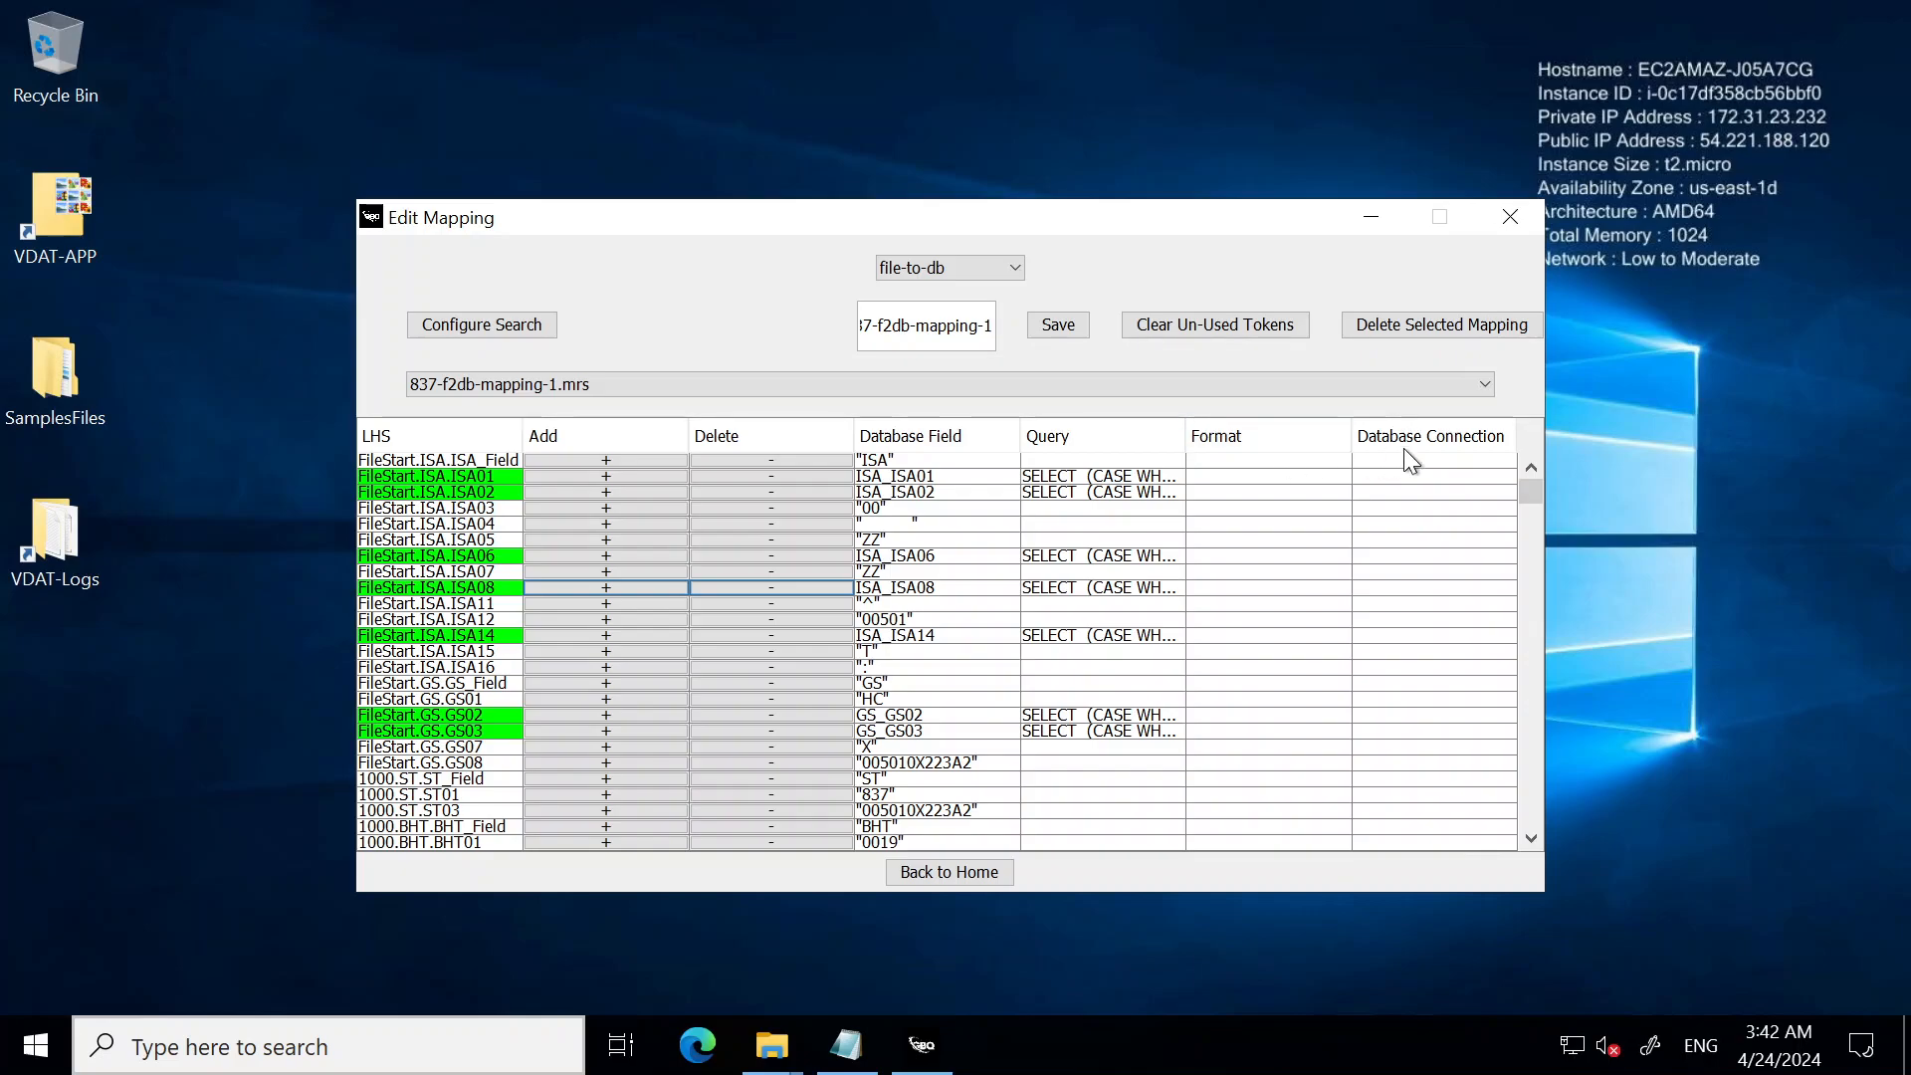
pyautogui.click(1465, 462)
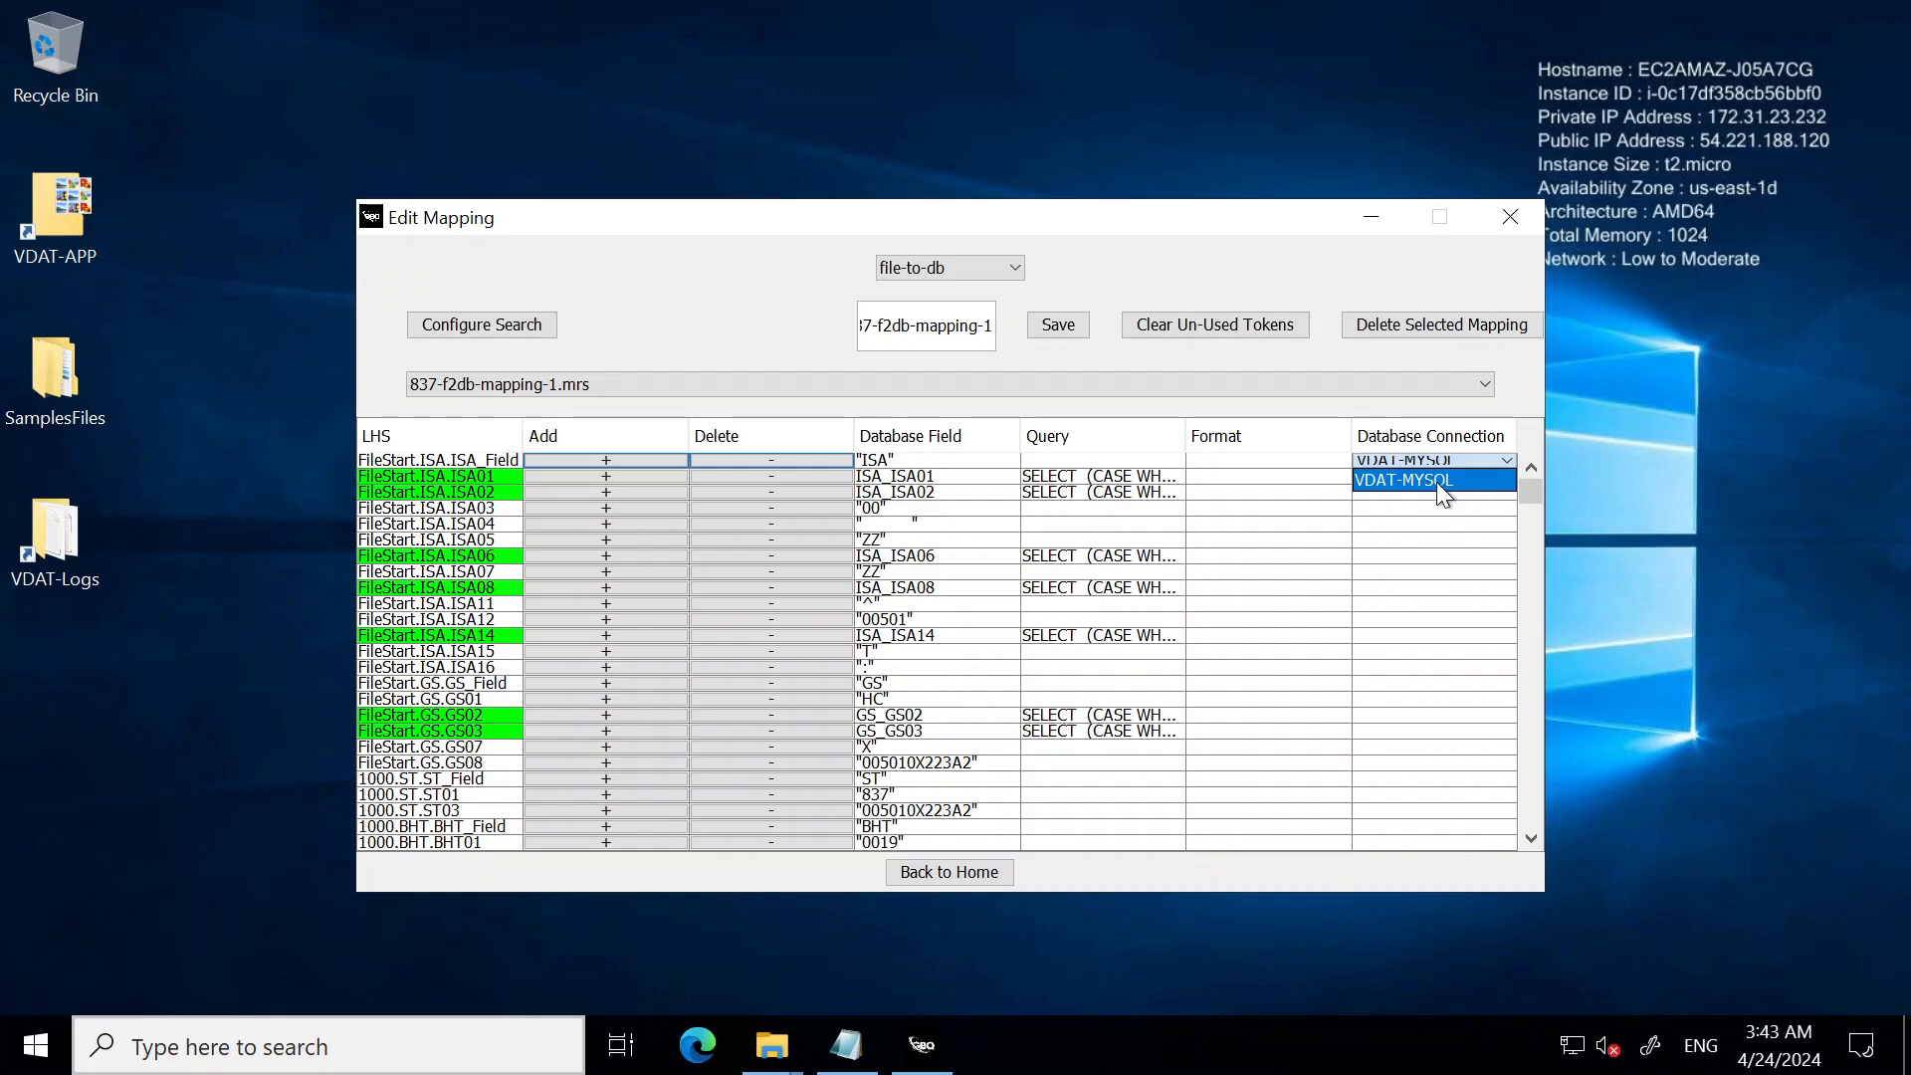
pyautogui.click(1438, 482)
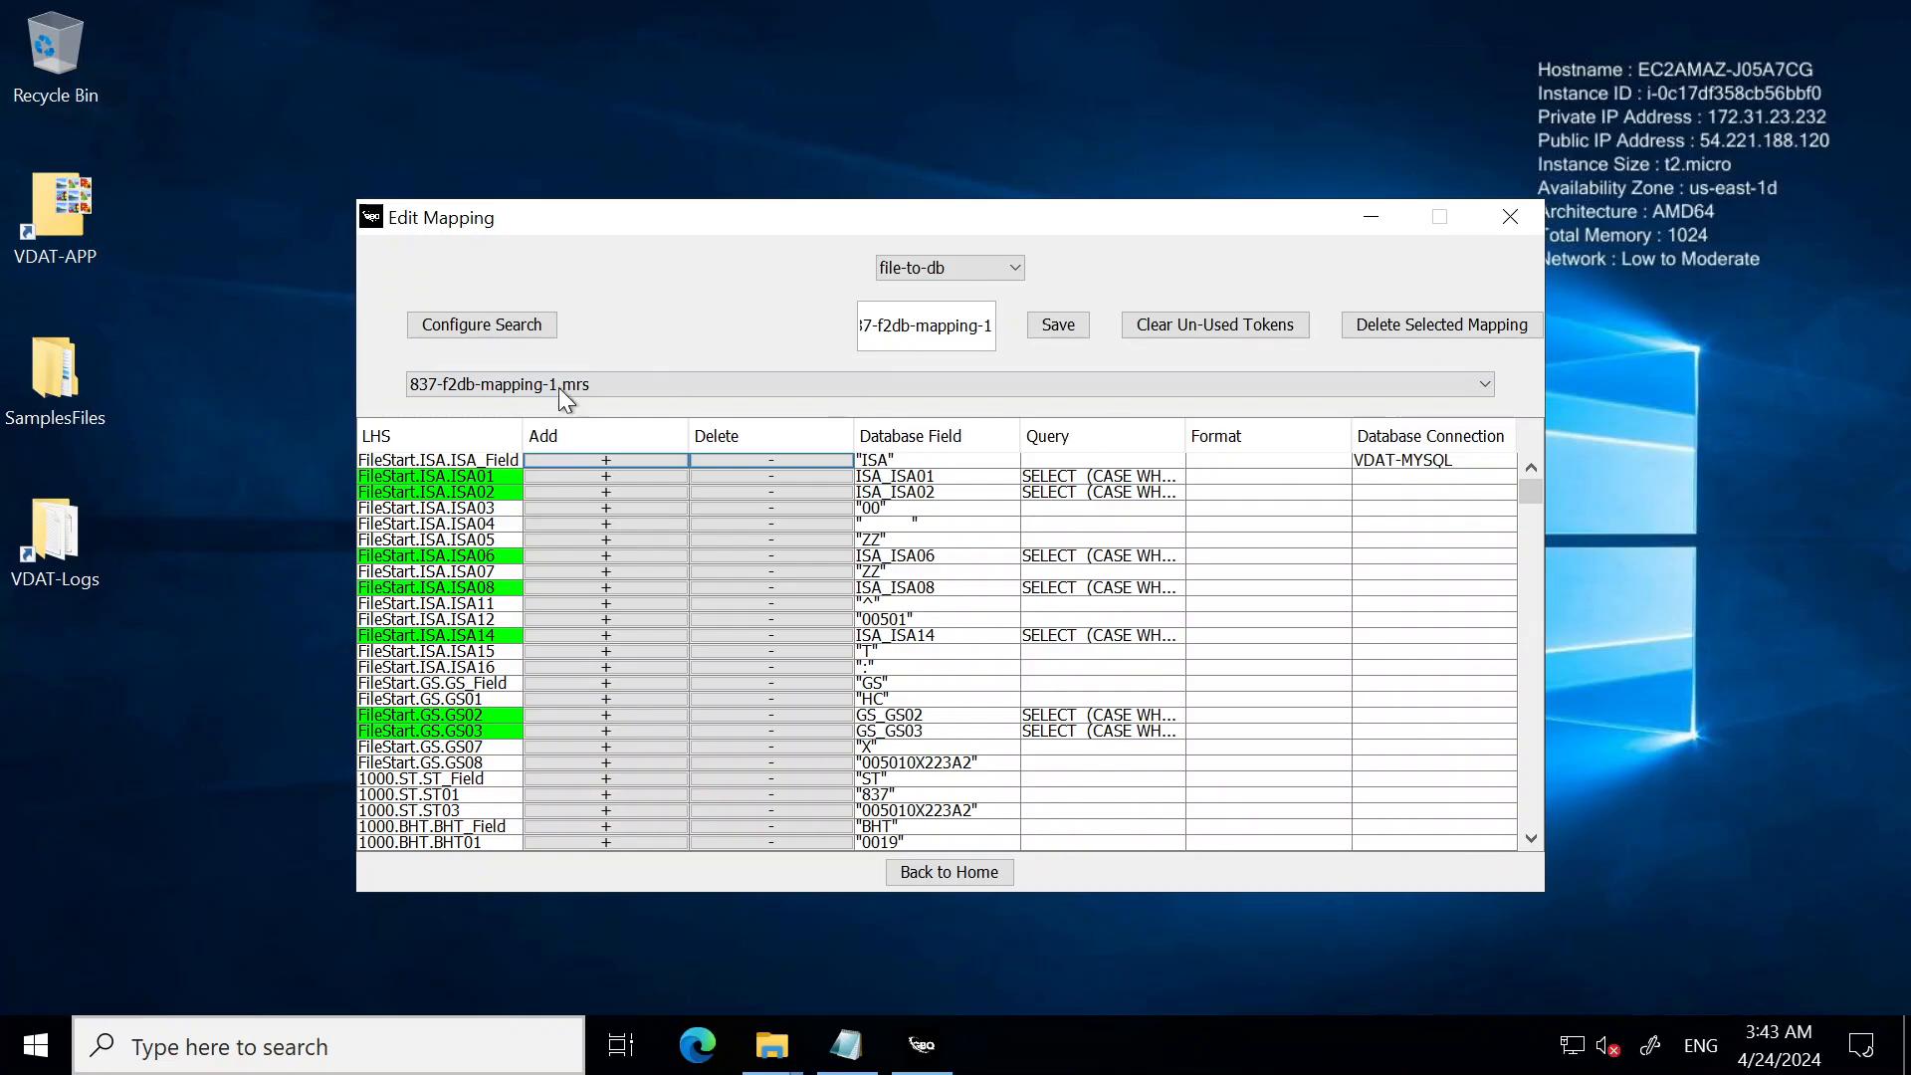
# Add a row below the first mapping row and set its LHS token to FileStart.ISA.ISA_Field
pyautogui.click(601, 461)
pyautogui.click(415, 476)
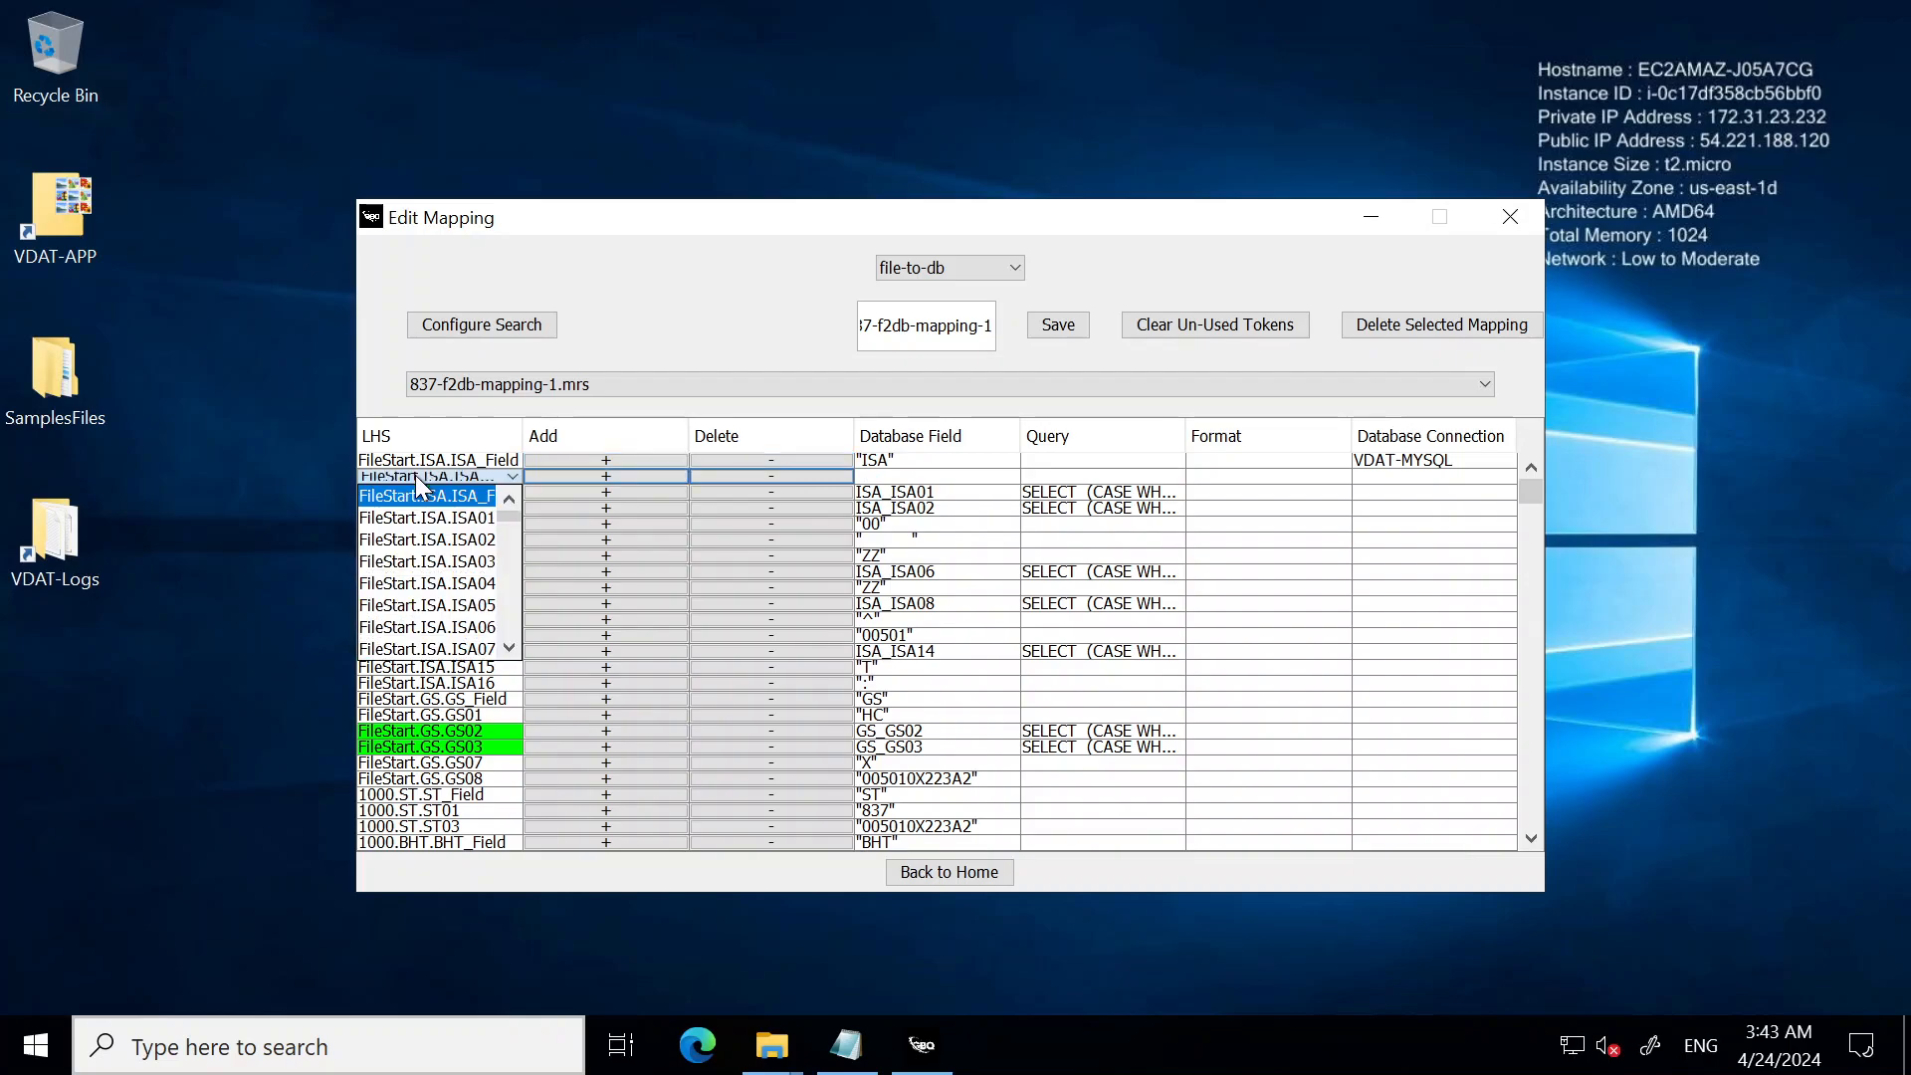
pyautogui.click(422, 494)
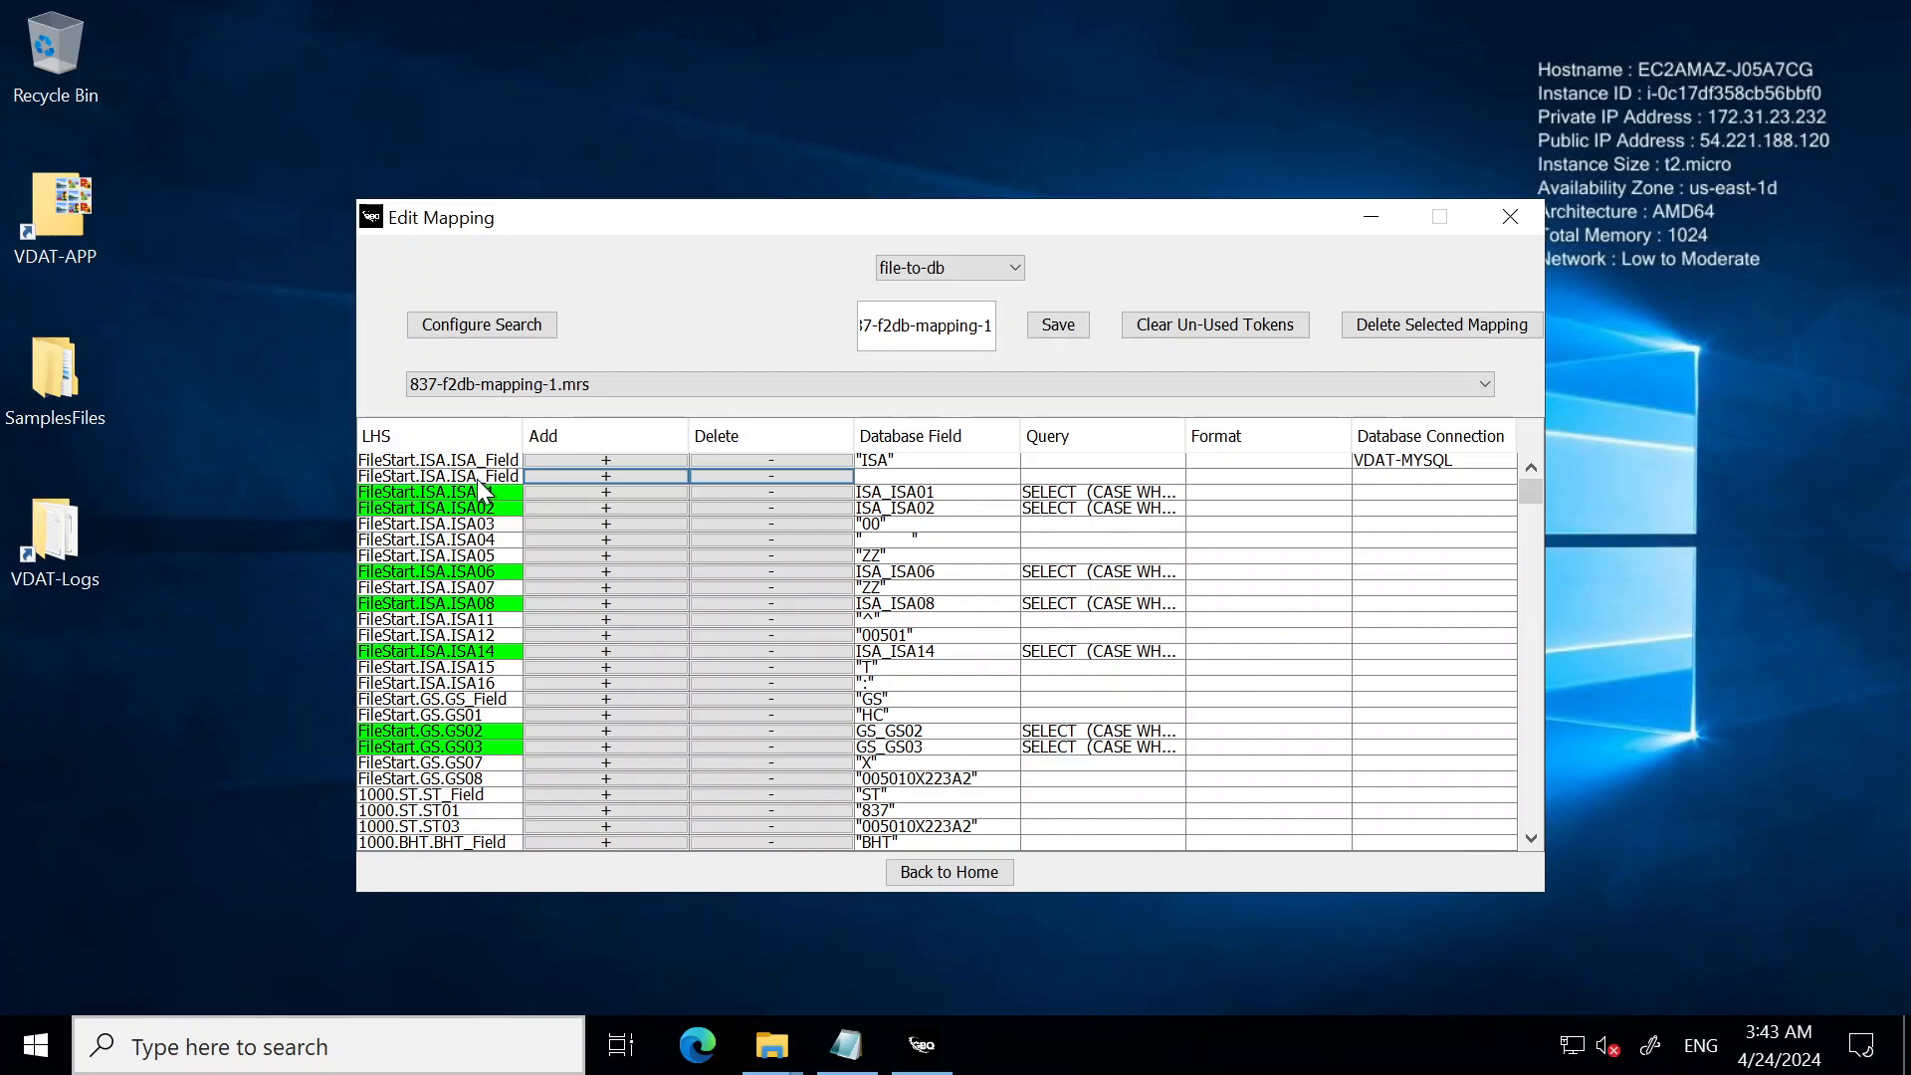
# Assign the VDAT-MYSQL connection to the FileStart.ISA.ISA01 row and the added row above it, and return home without saving
pyautogui.click(1443, 485)
pyautogui.click(1440, 480)
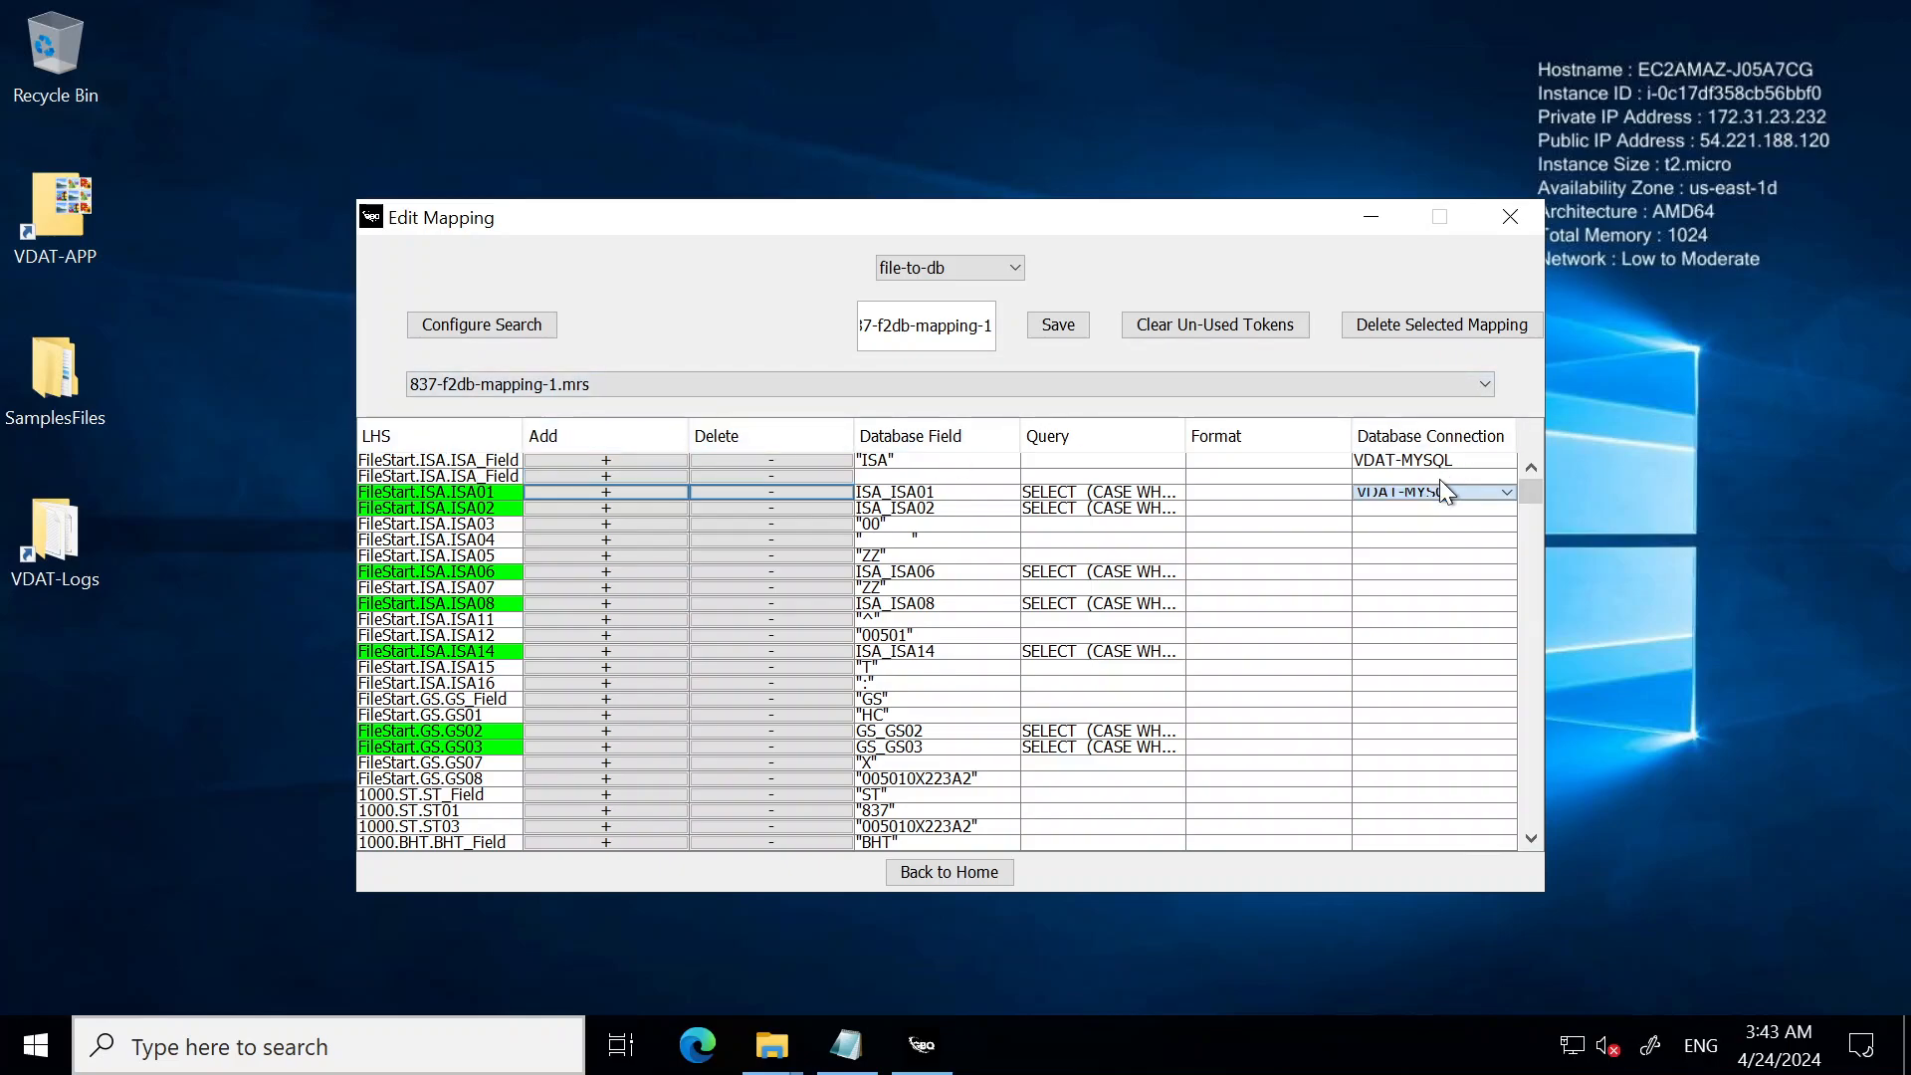
pyautogui.click(1443, 474)
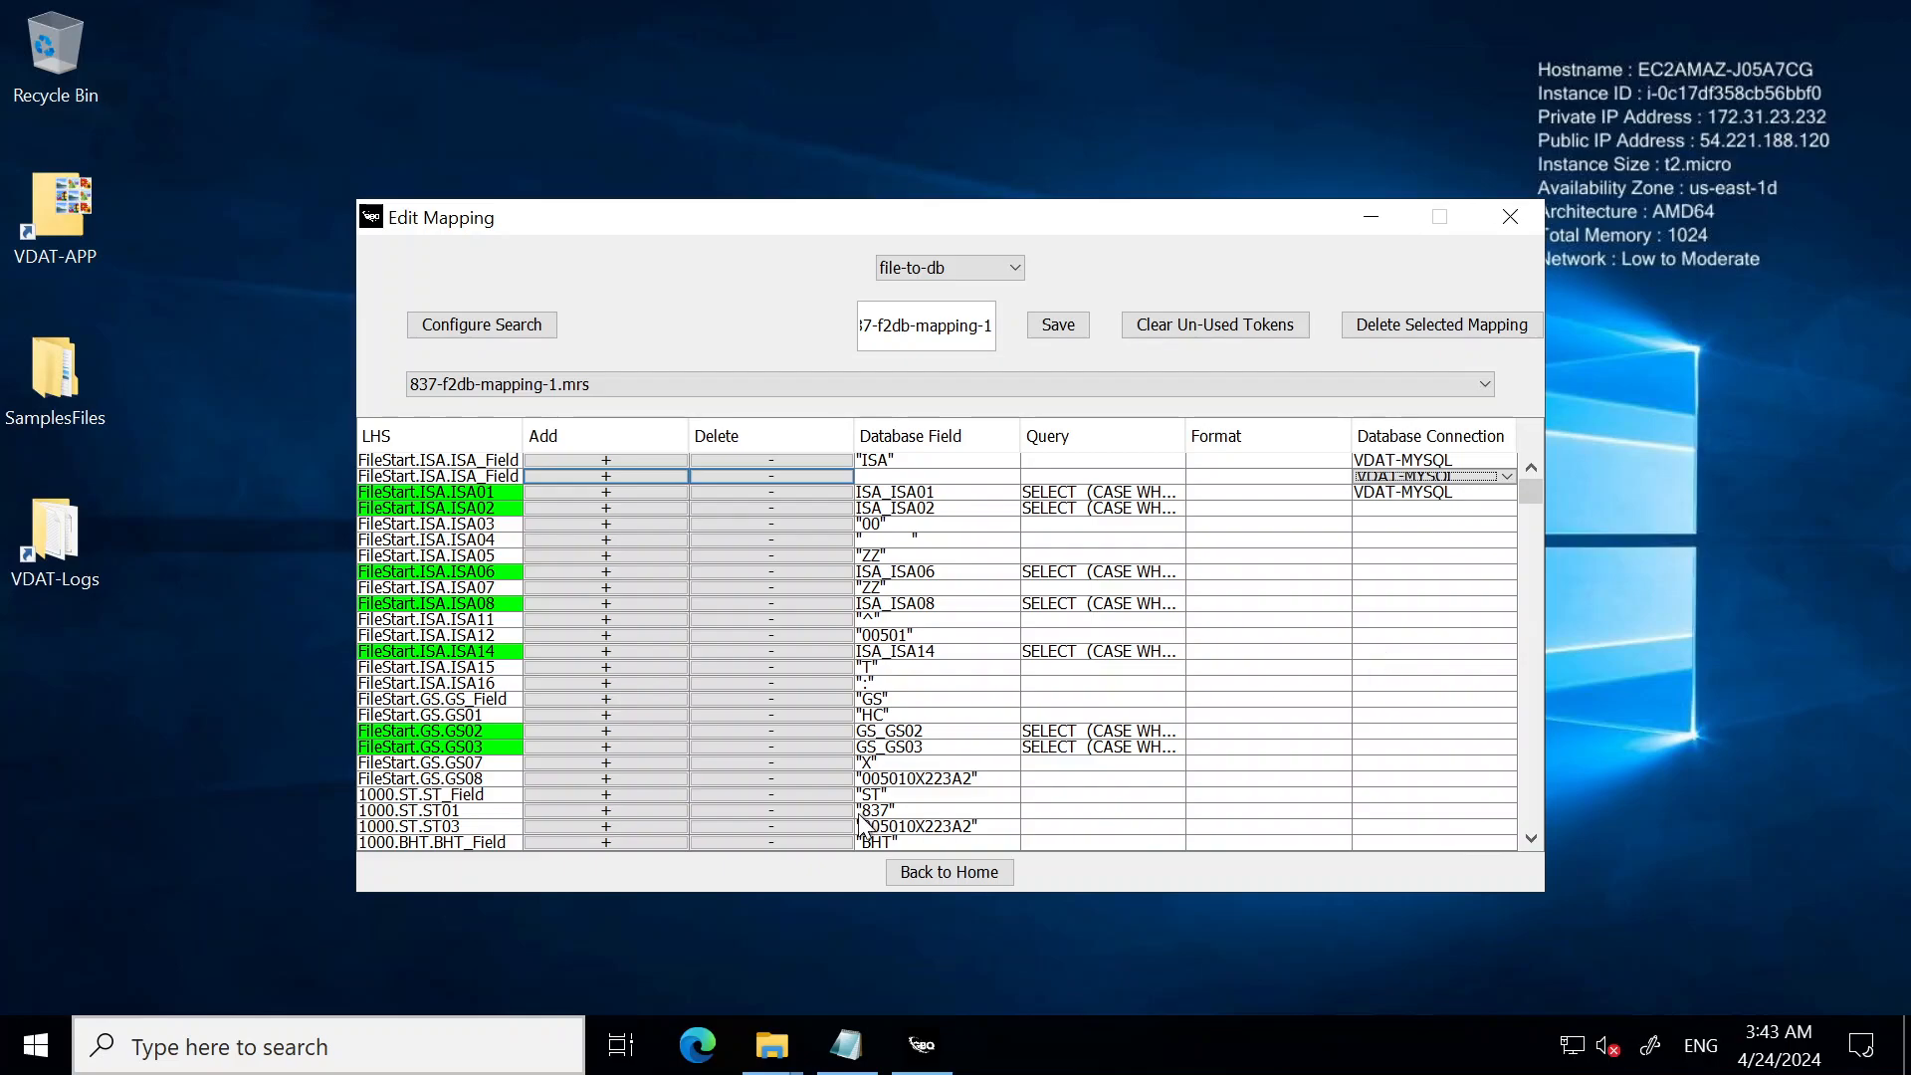
pyautogui.click(965, 870)
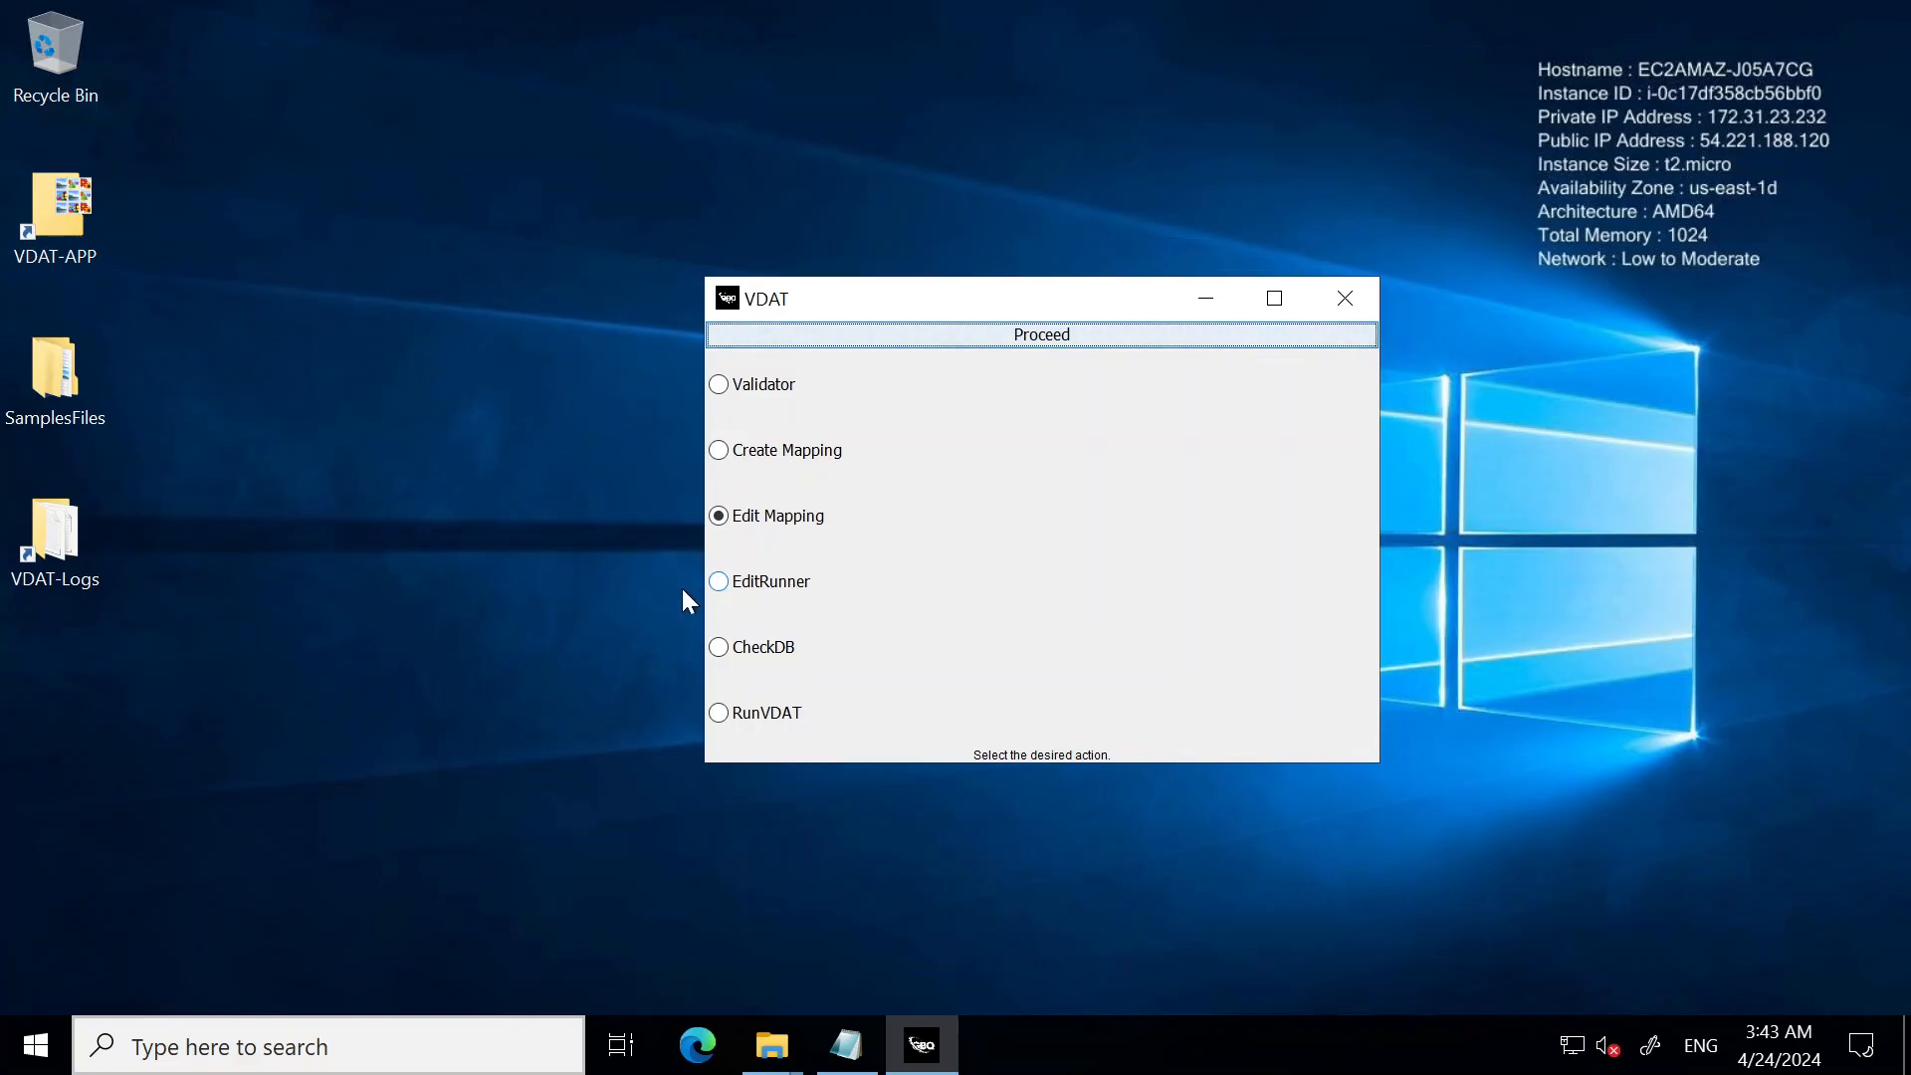
# Open CheckDB, examine the connection fields and the saved database connections, and return to the home screen
pyautogui.click(718, 653)
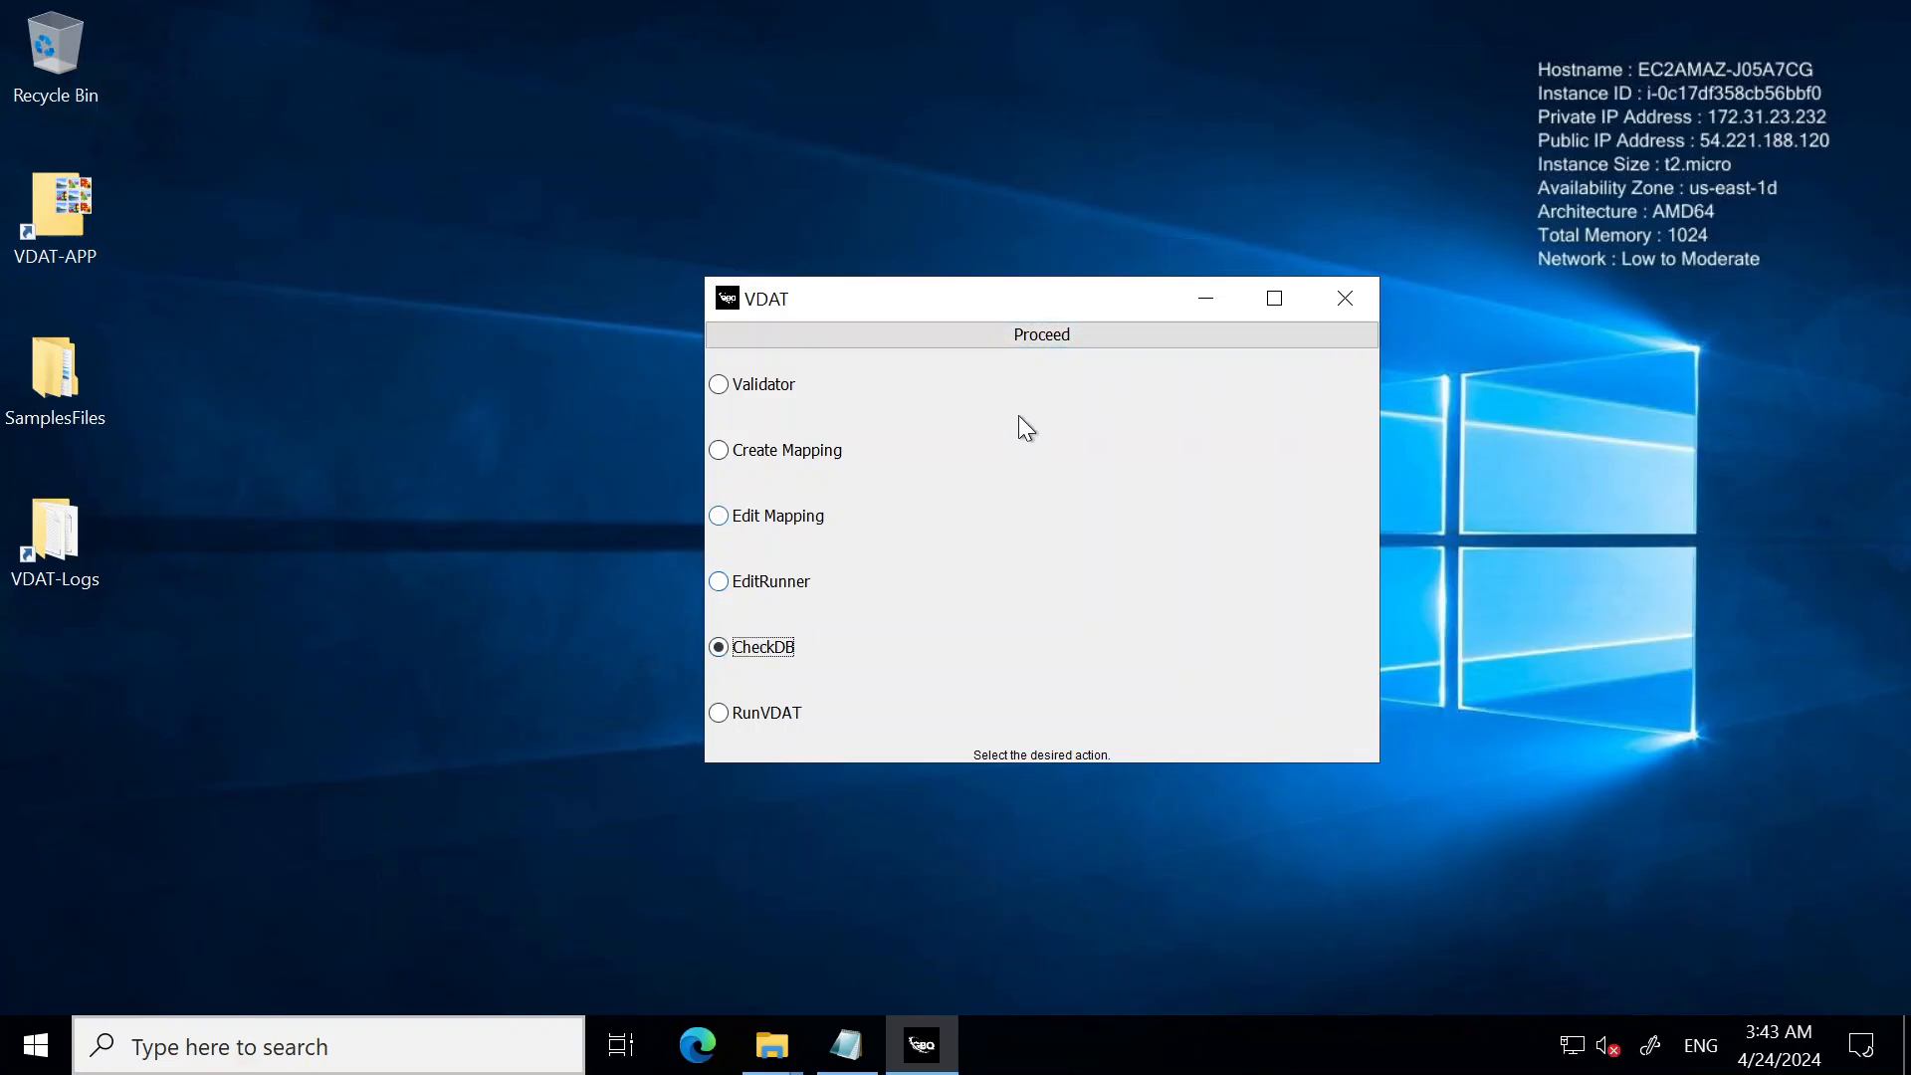
pyautogui.click(1055, 339)
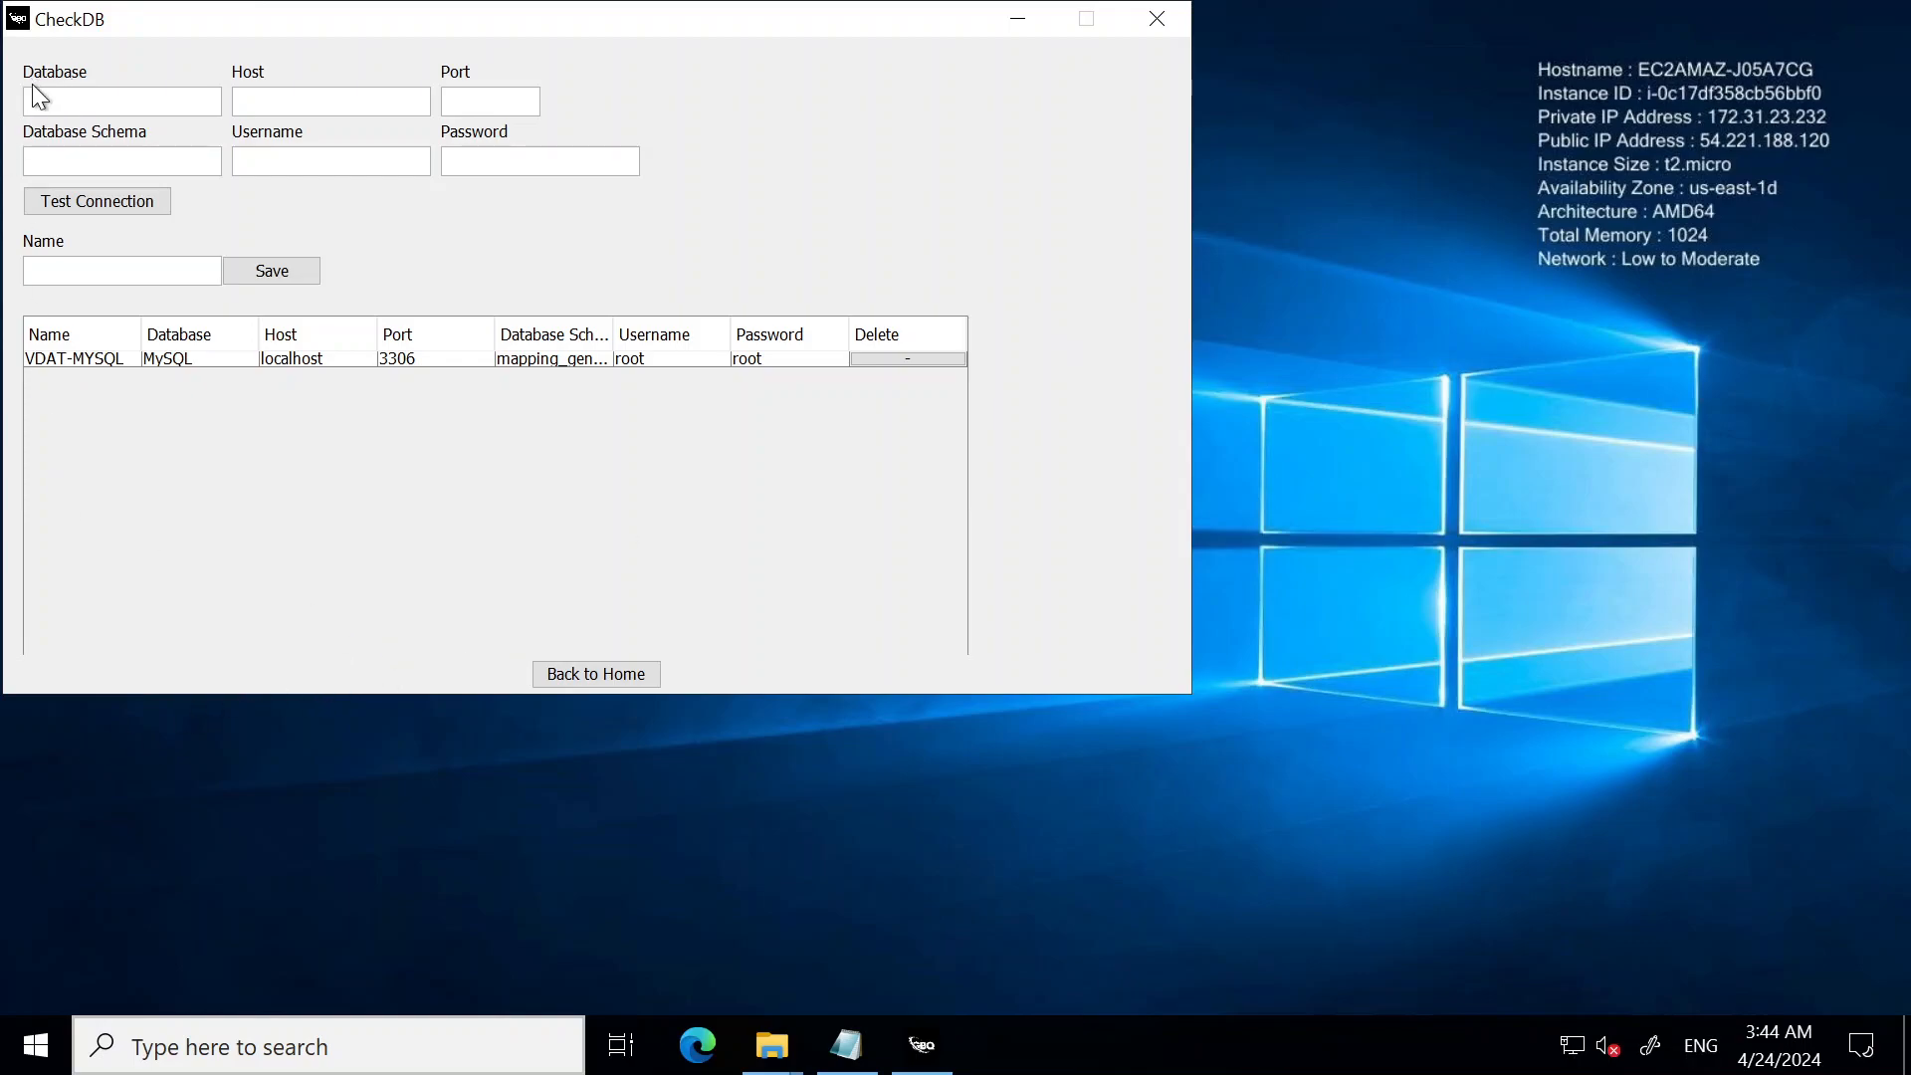
pyautogui.click(385, 103)
pyautogui.click(137, 157)
pyautogui.click(286, 162)
pyautogui.click(593, 671)
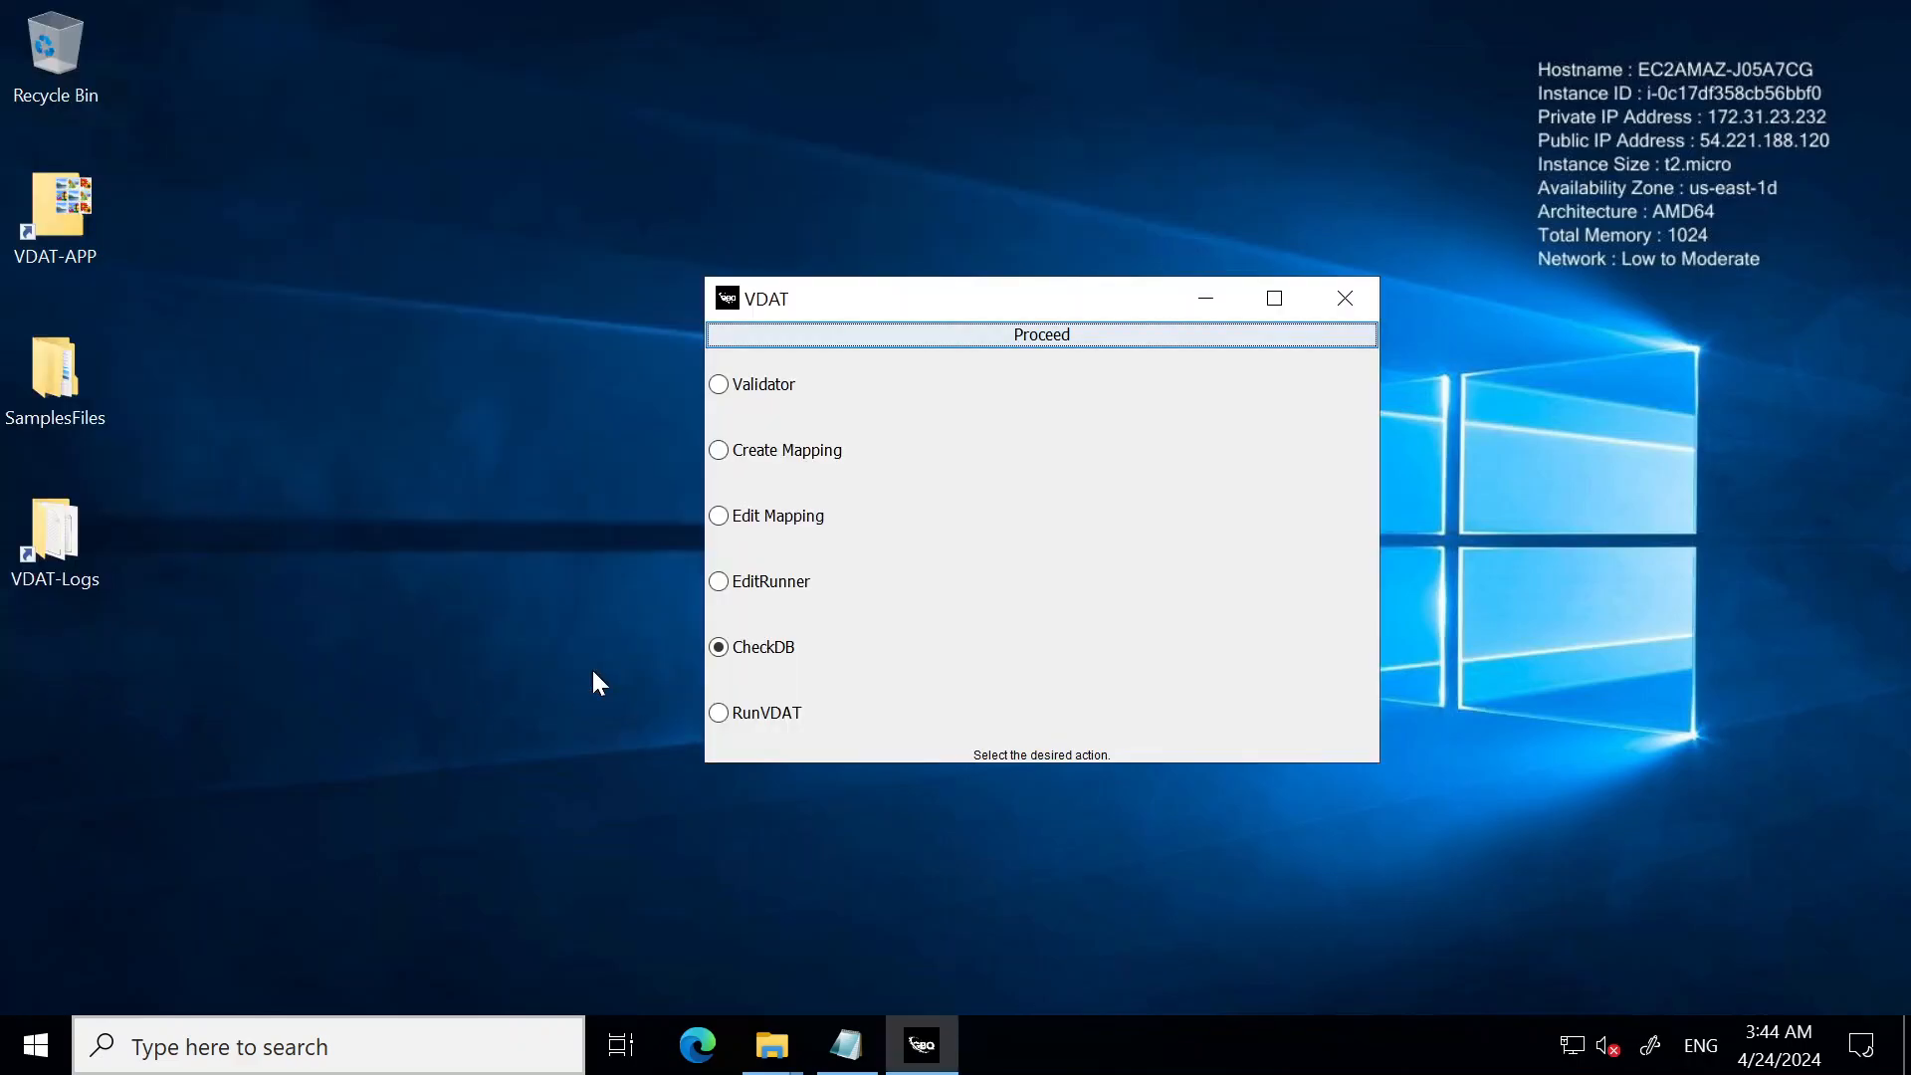
# Open RunVDAT and set the run type to file-to-db
pyautogui.click(717, 711)
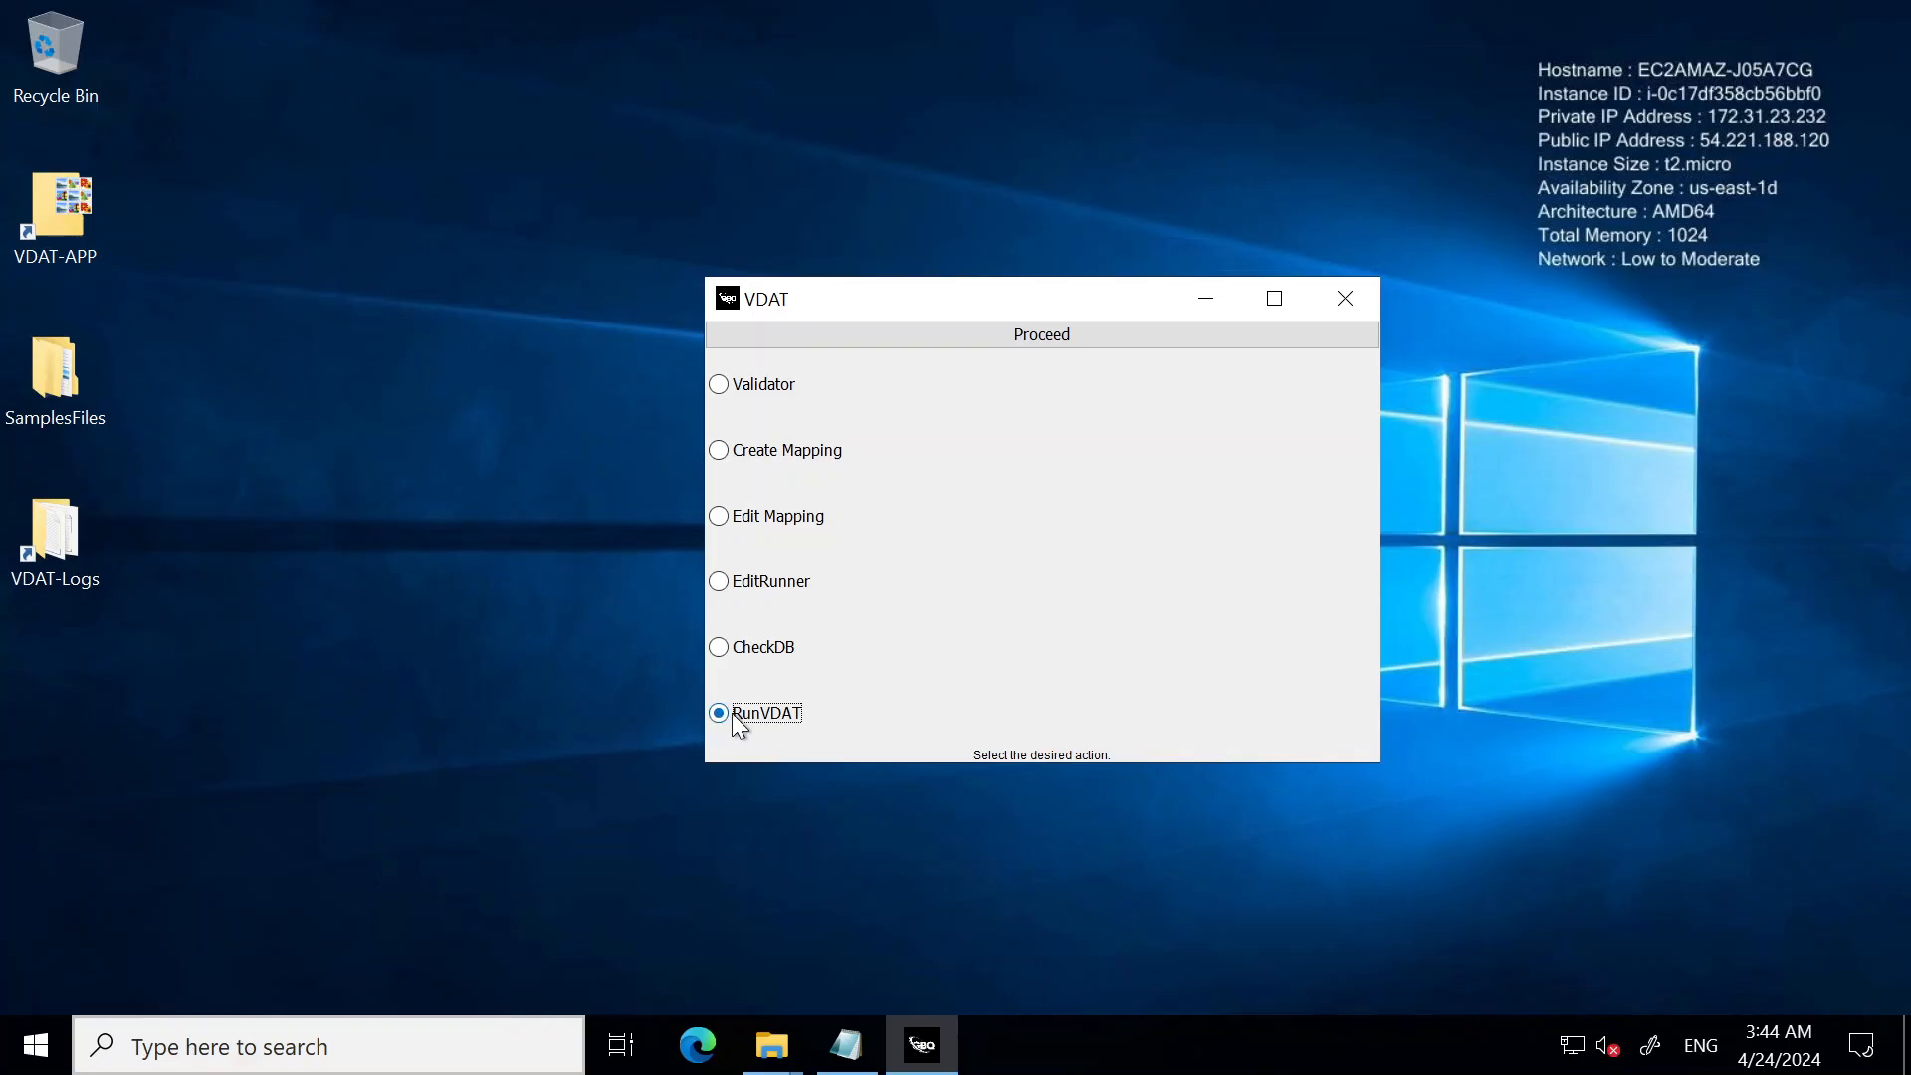
pyautogui.click(1050, 344)
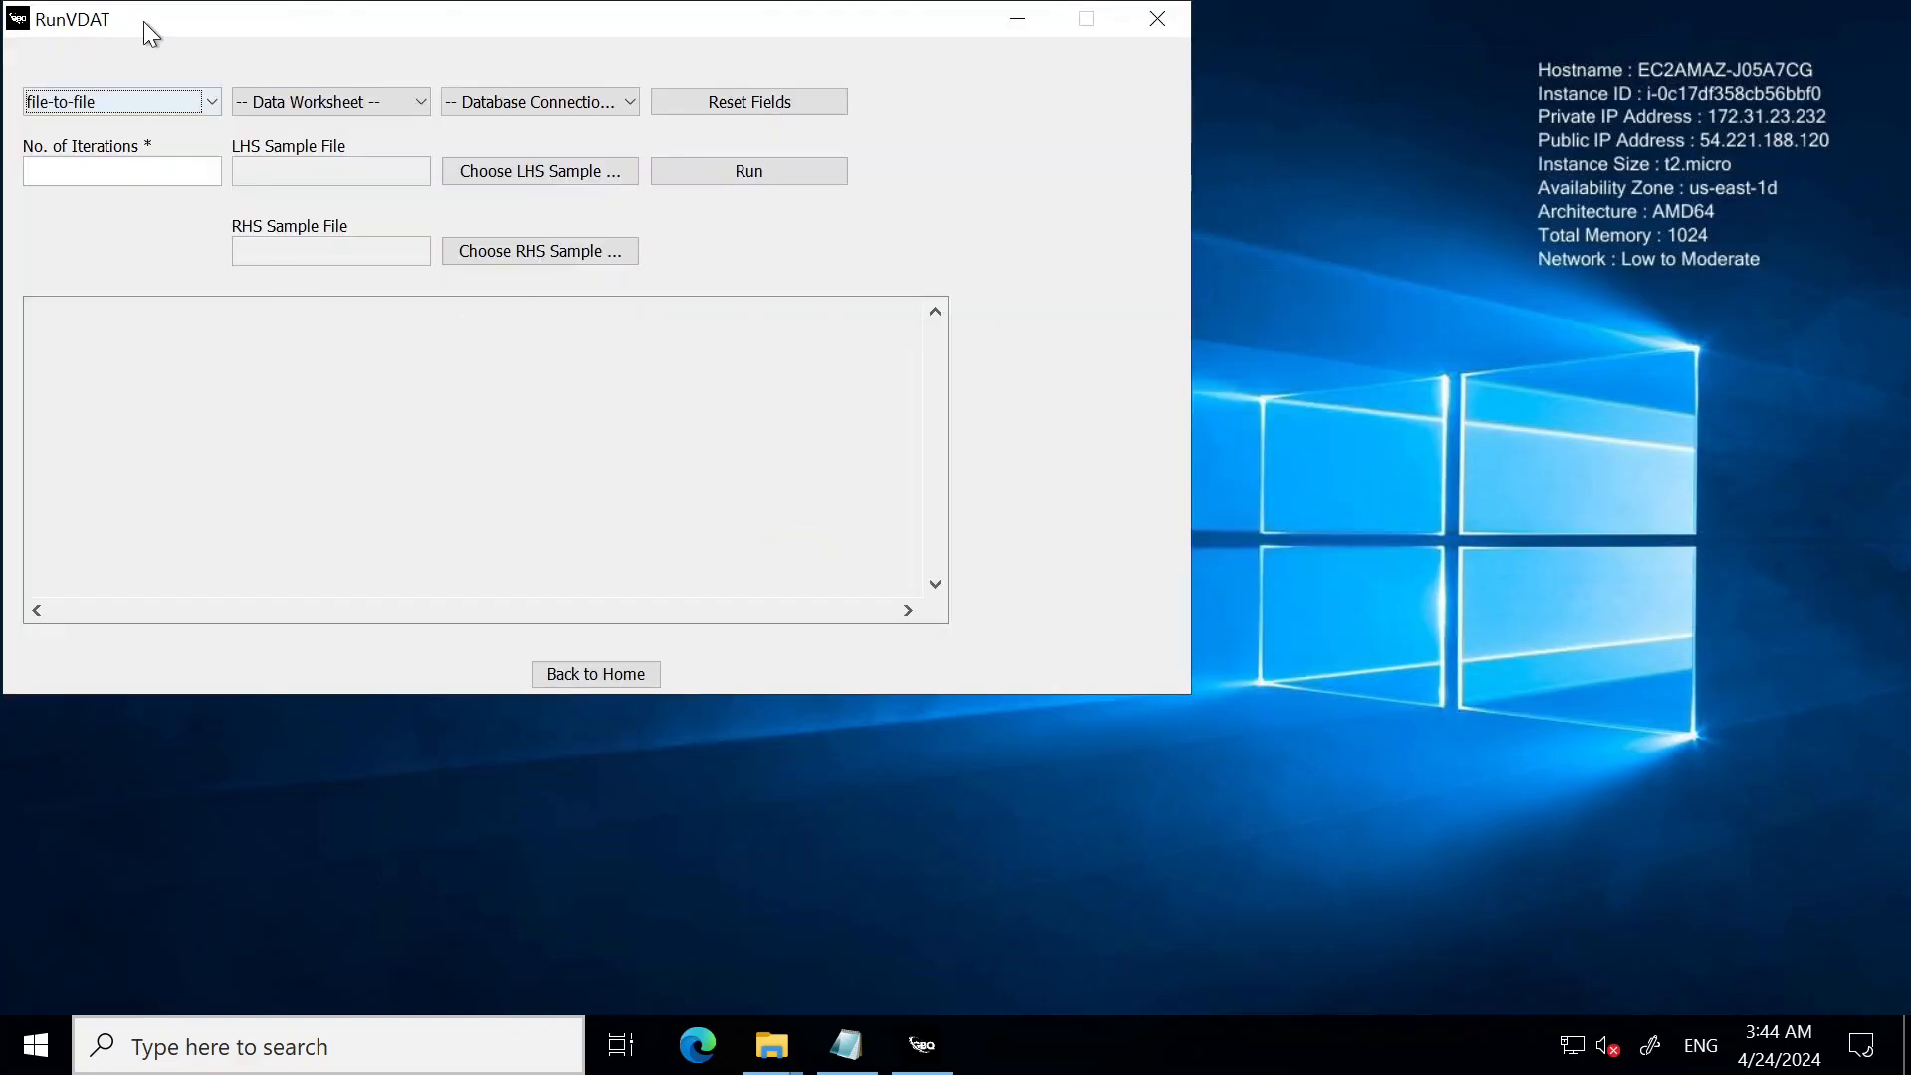
pyautogui.moveTo(268, 8); pyautogui.dragTo(606, 212)
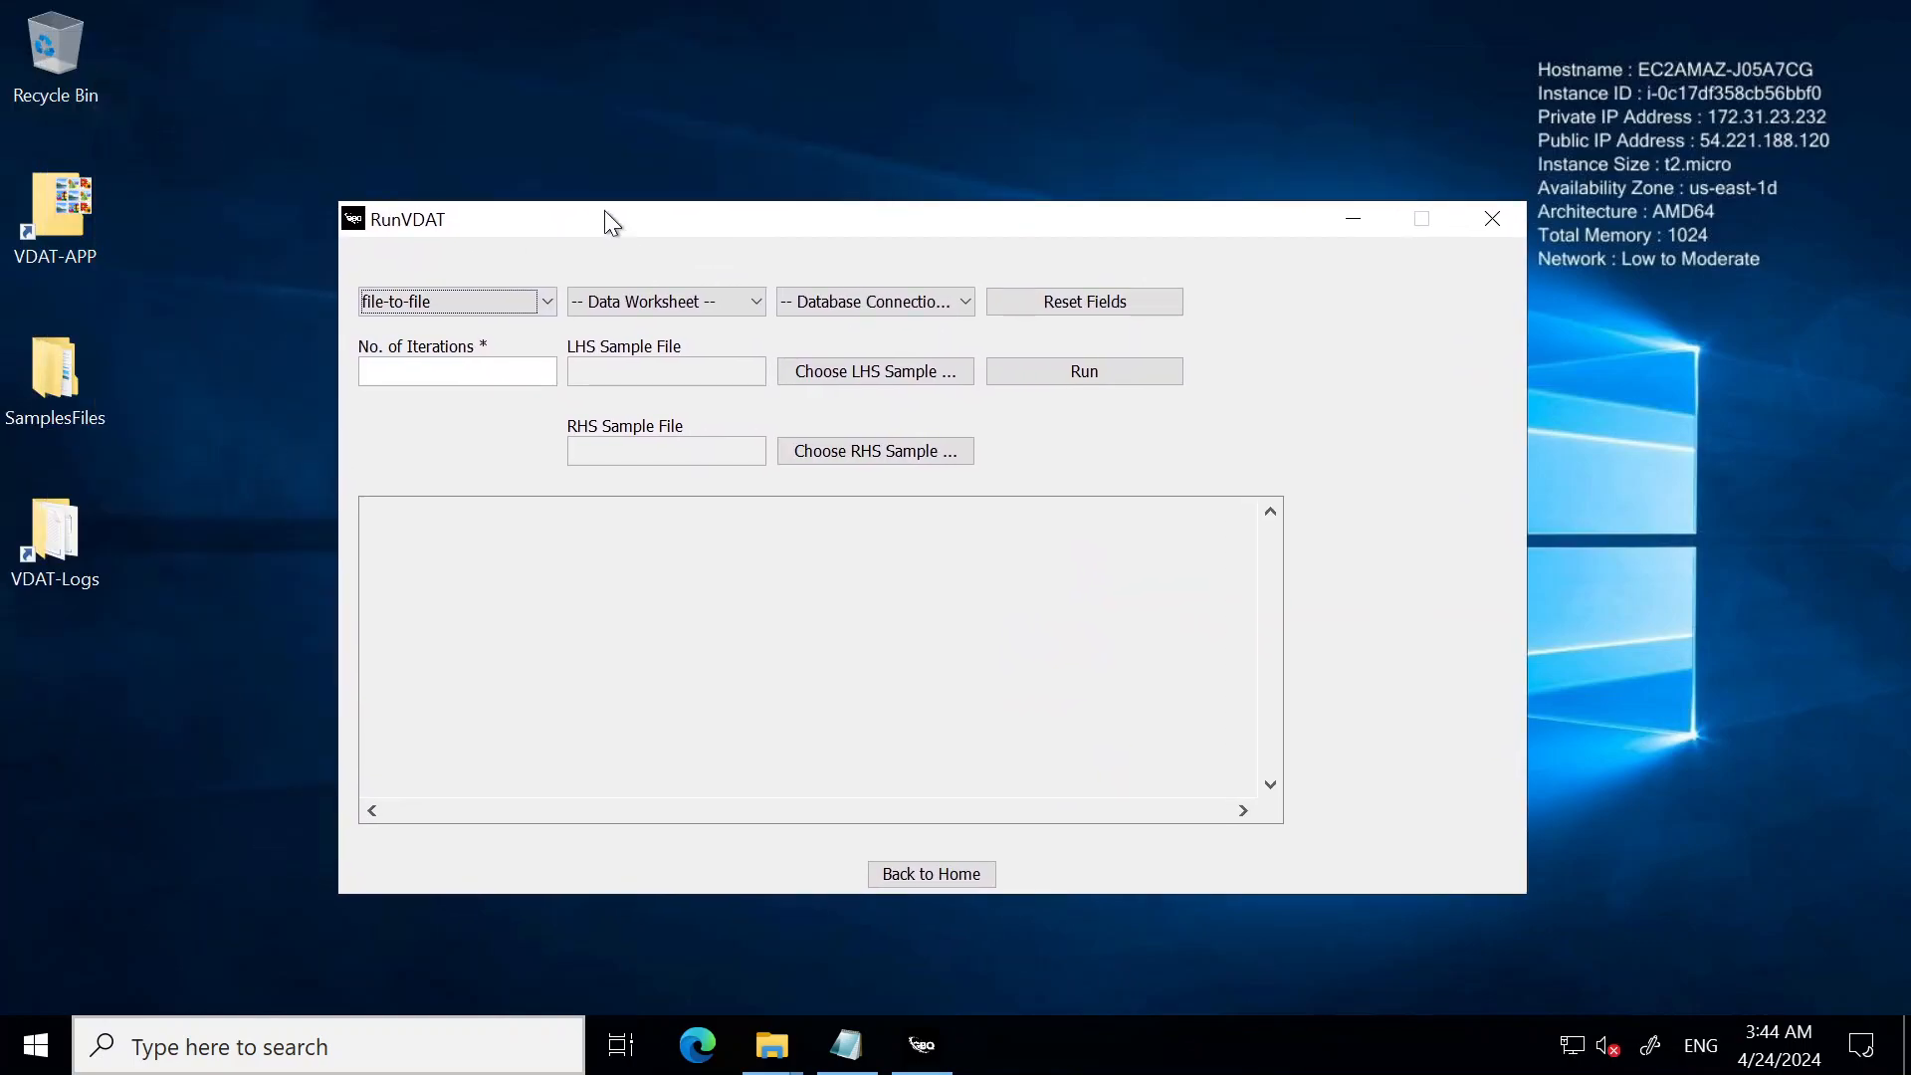
pyautogui.click(415, 303)
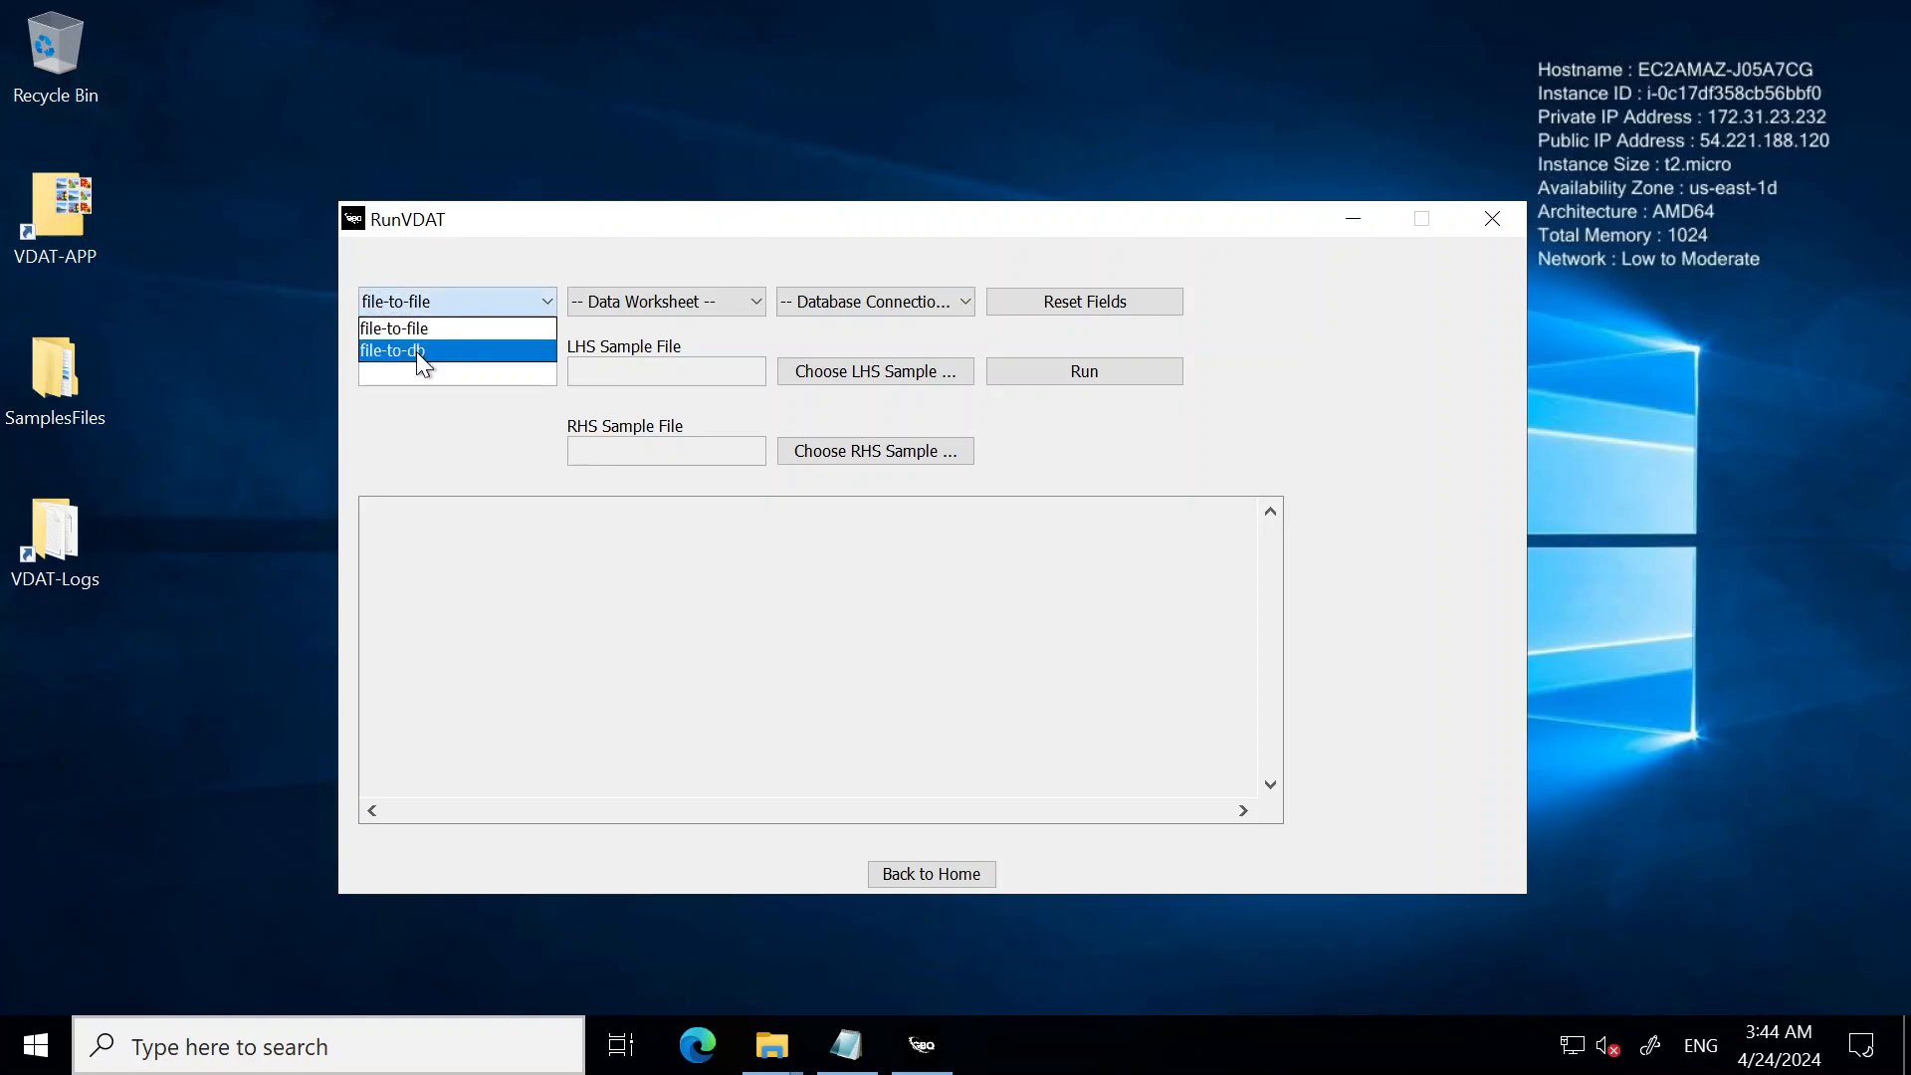
pyautogui.click(416, 350)
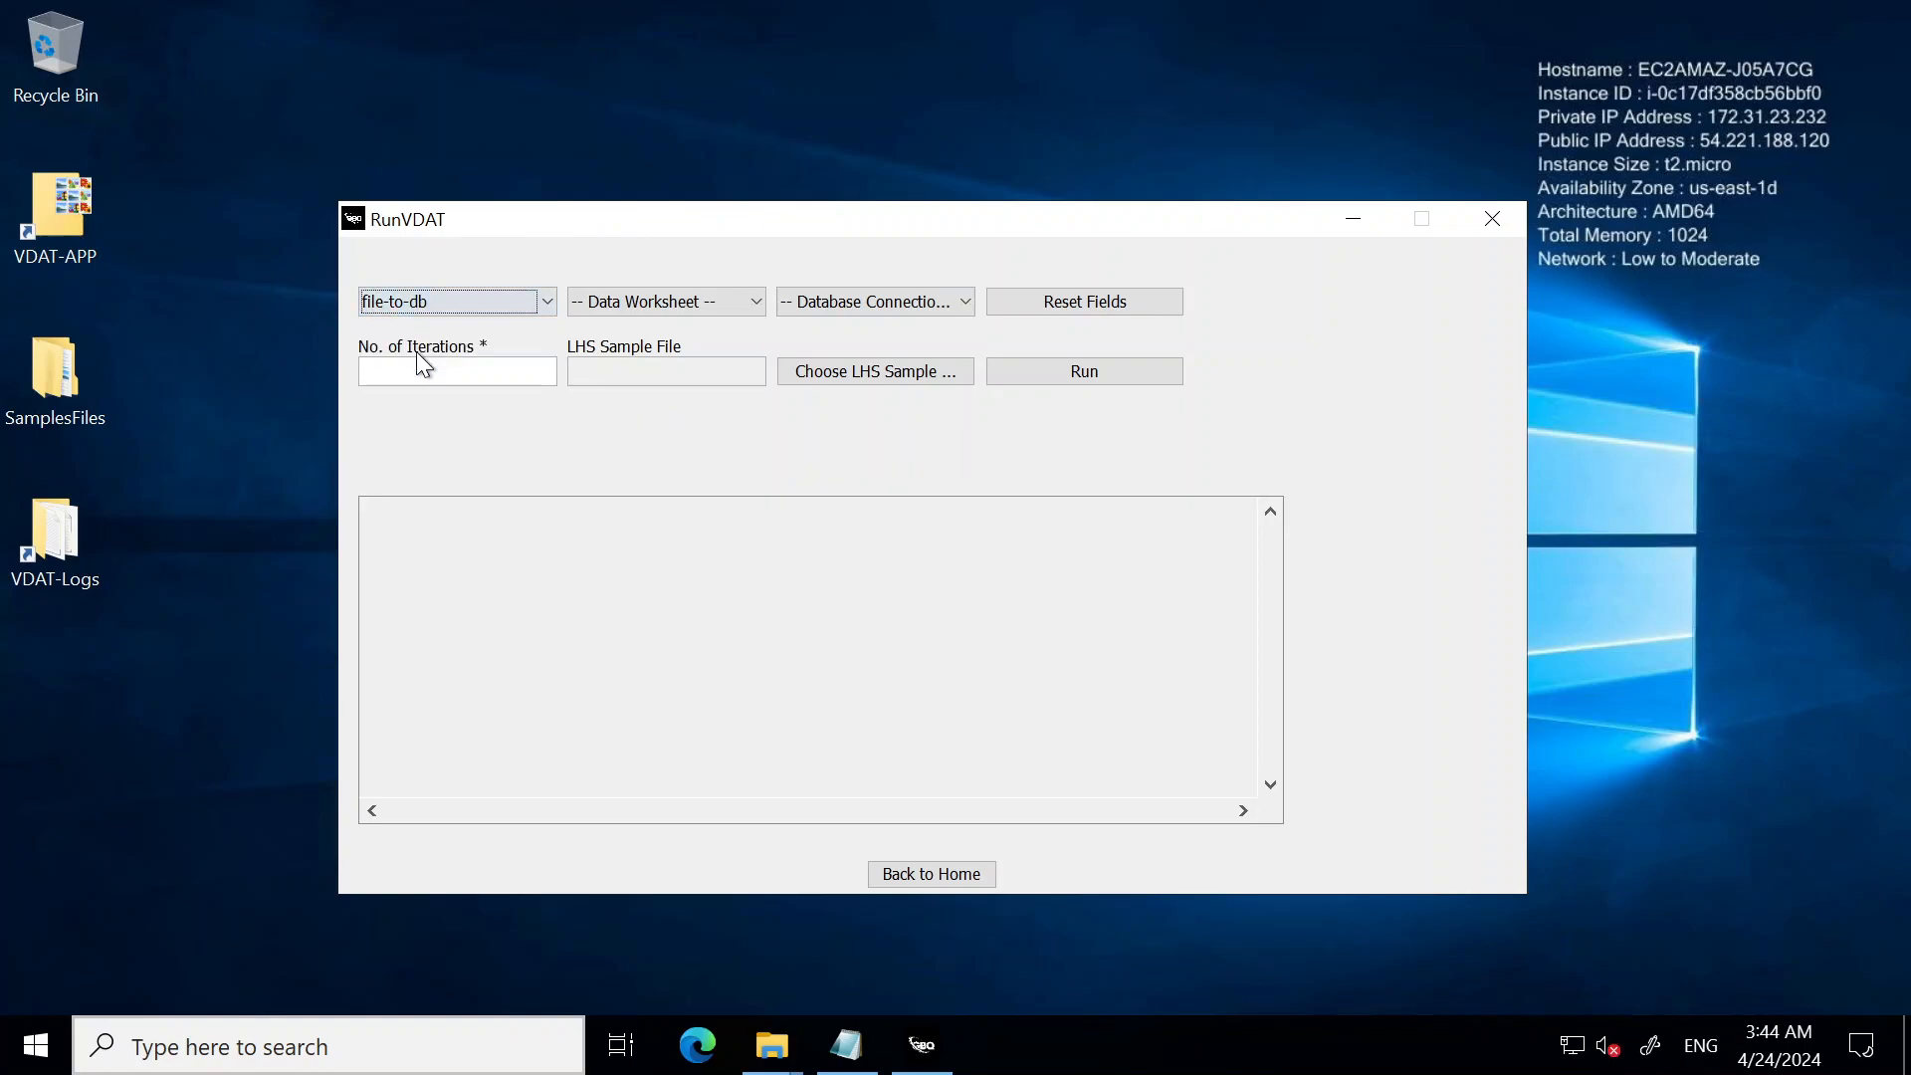
# Select the data worksheet 837-f2db-ws-1.xlsx and the database connection VDAT-MYSQL, and set the number of iterations to 1
pyautogui.click(648, 302)
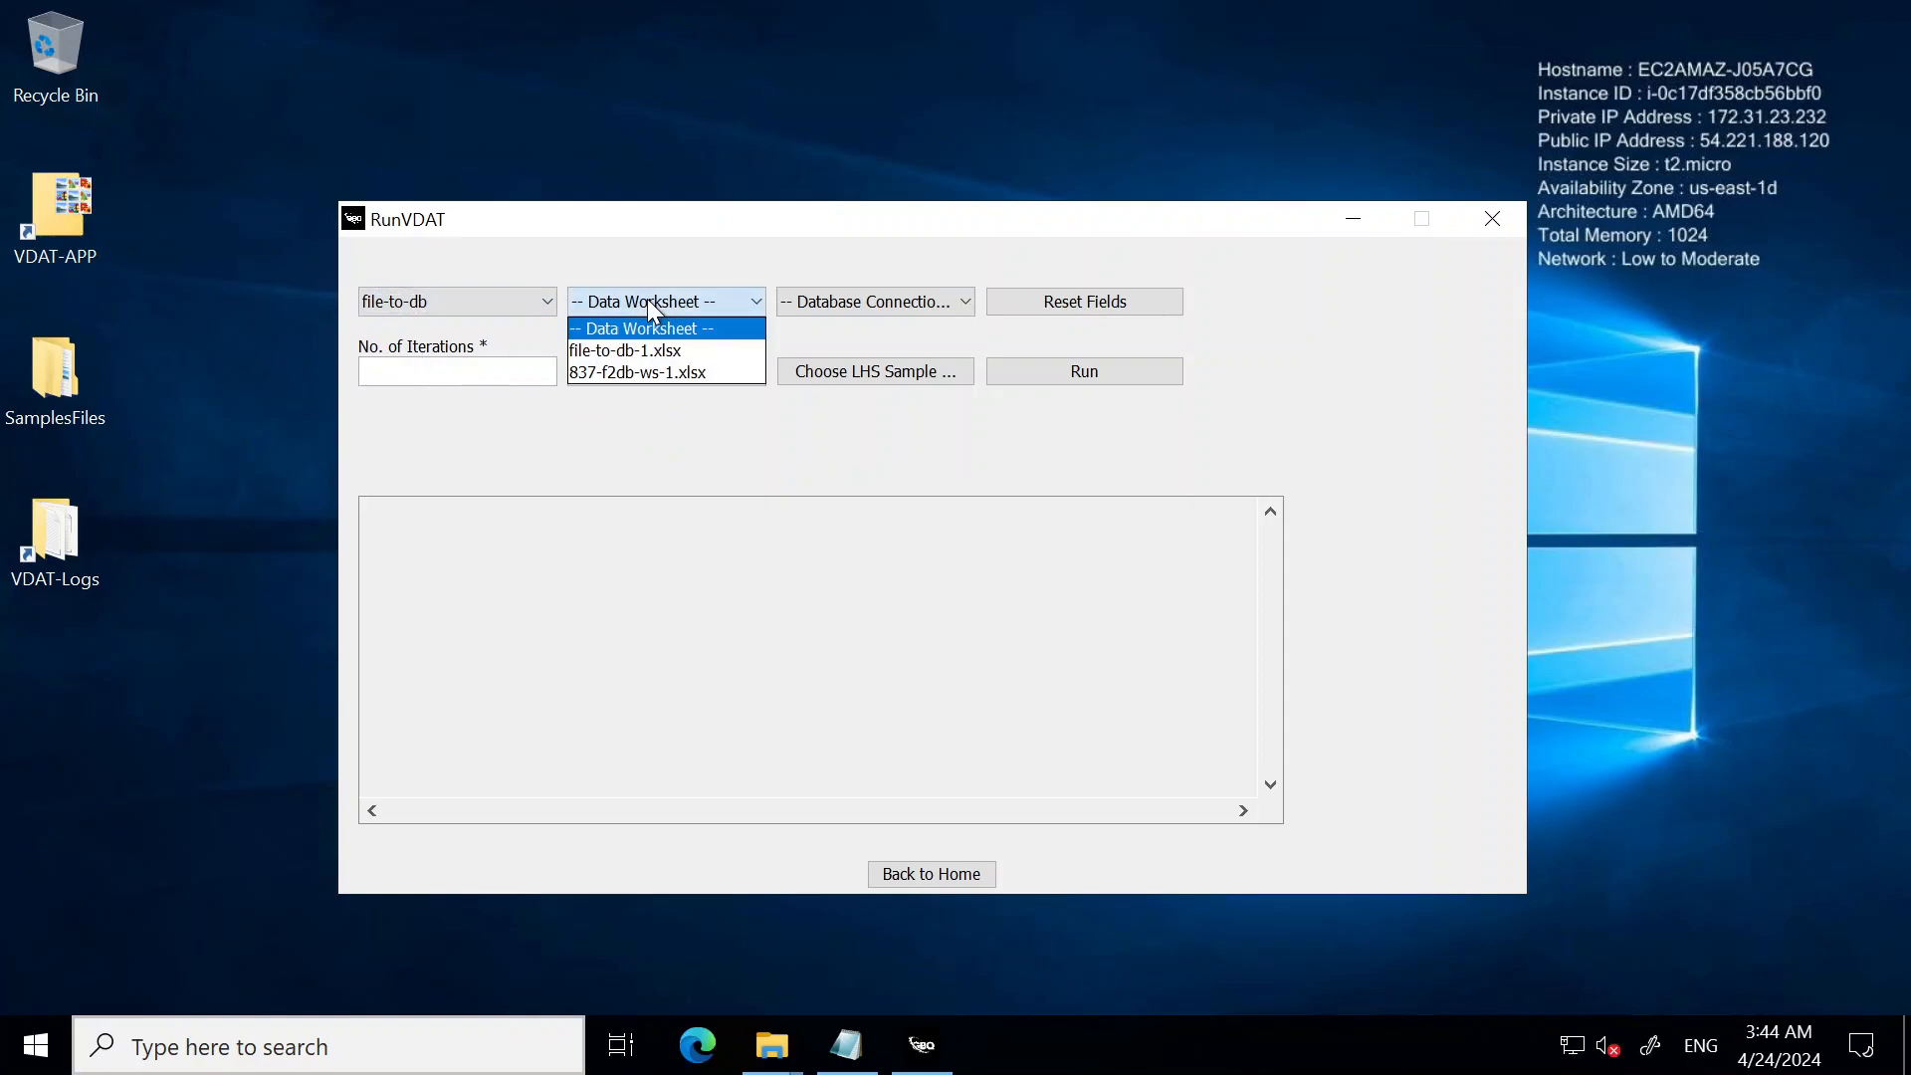
pyautogui.click(652, 371)
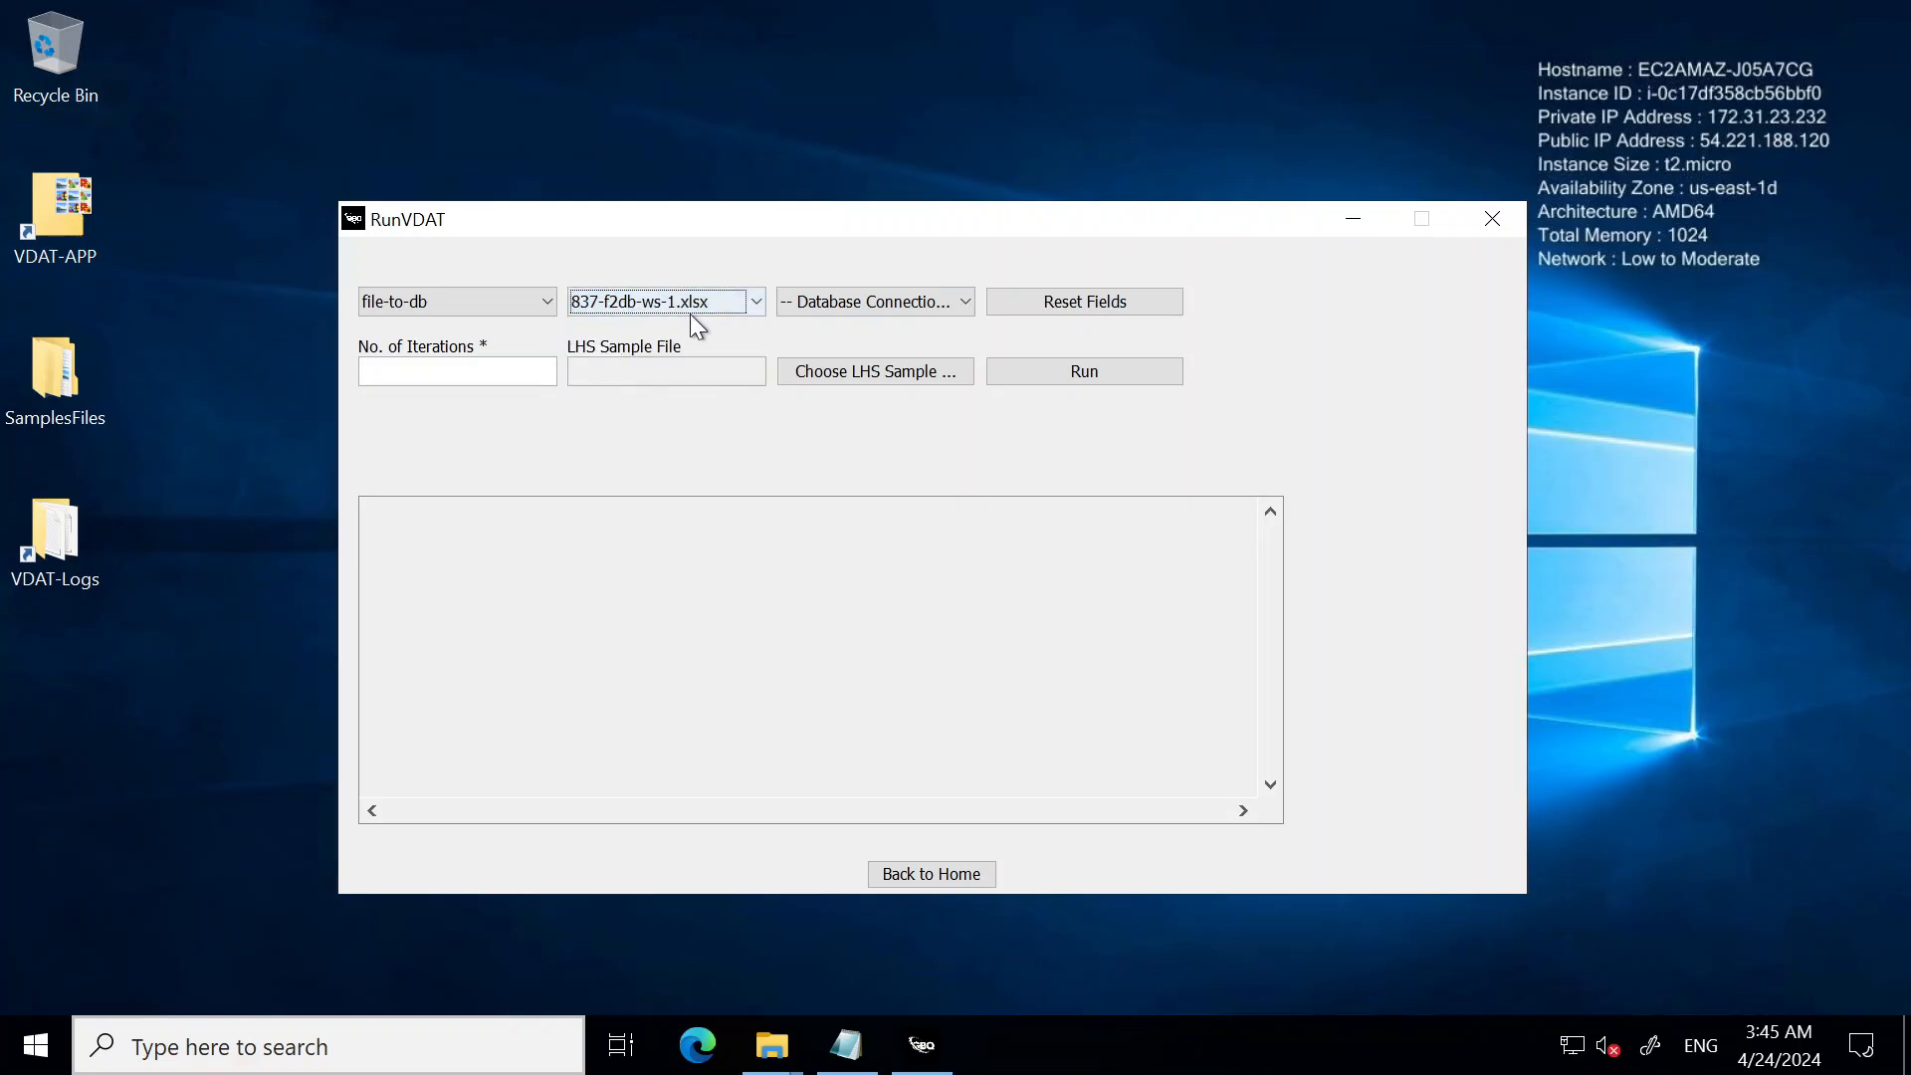
pyautogui.click(914, 307)
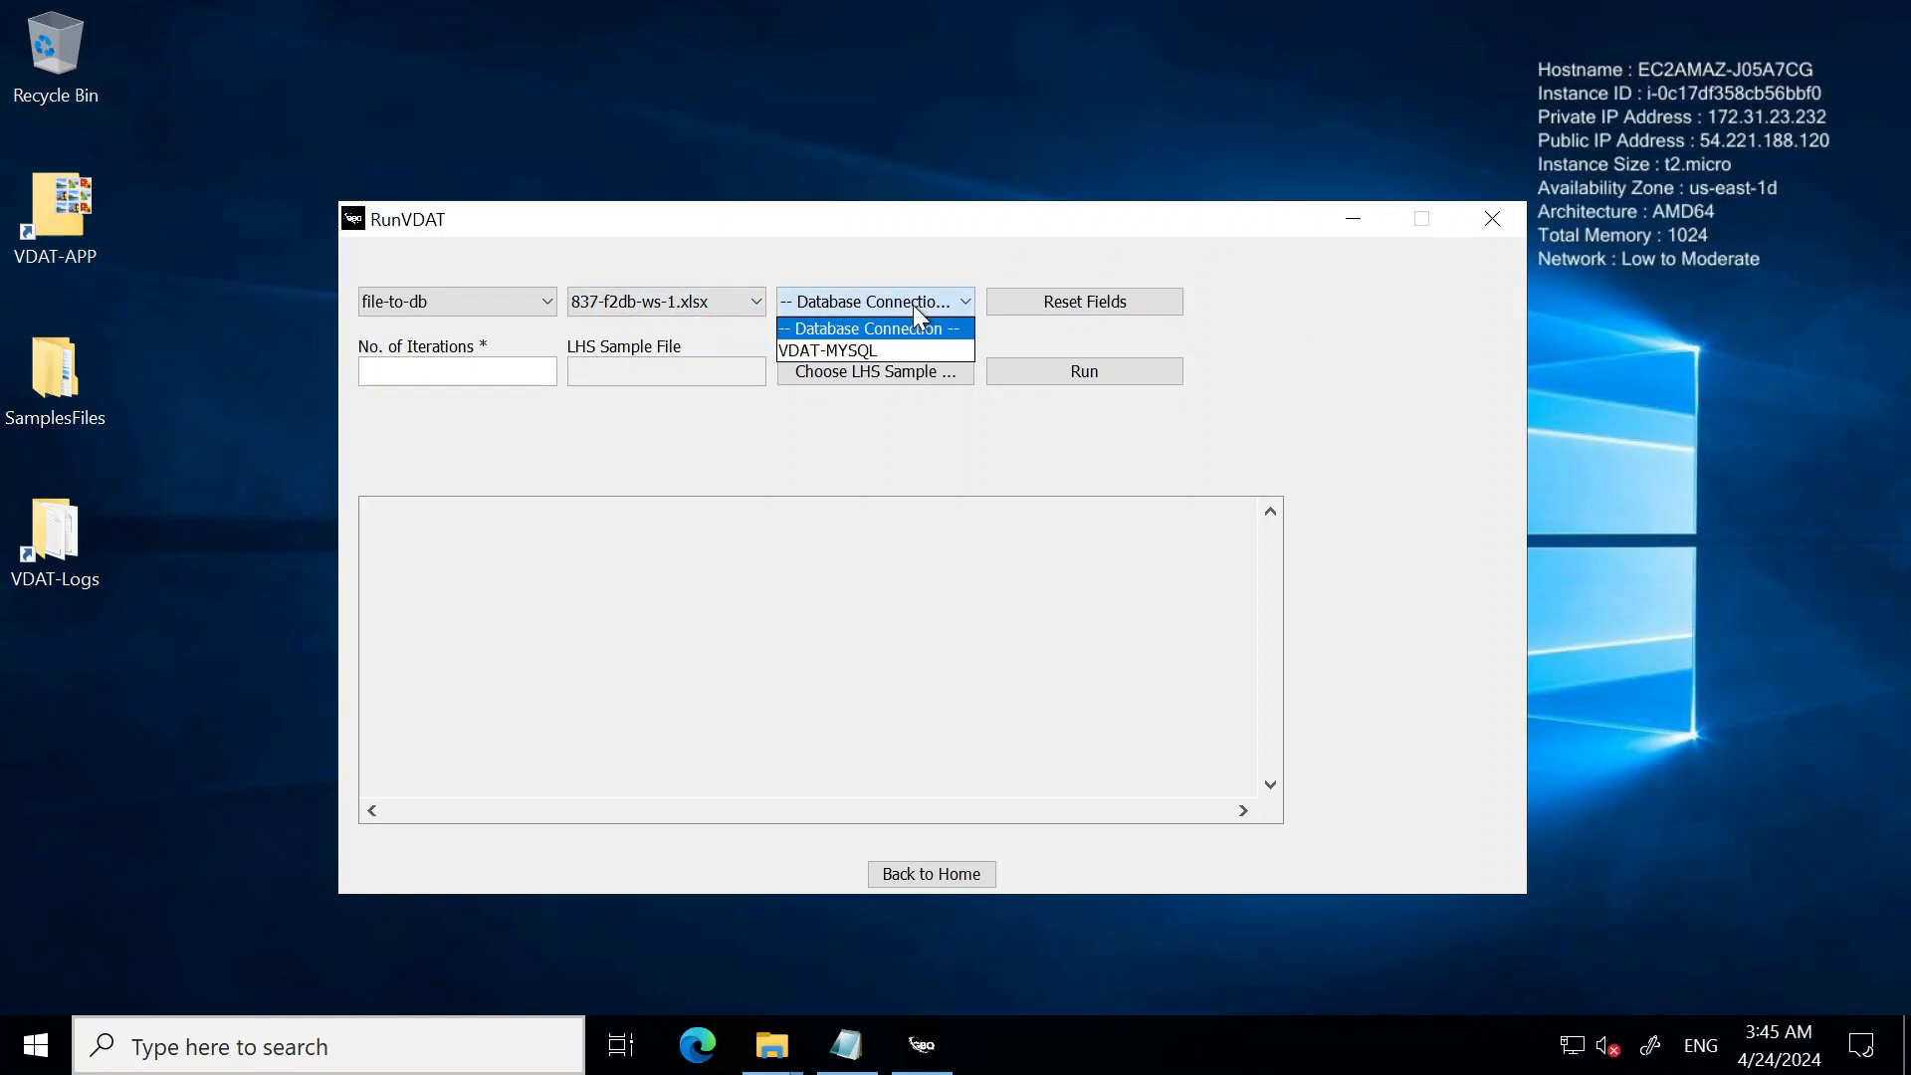
pyautogui.click(854, 350)
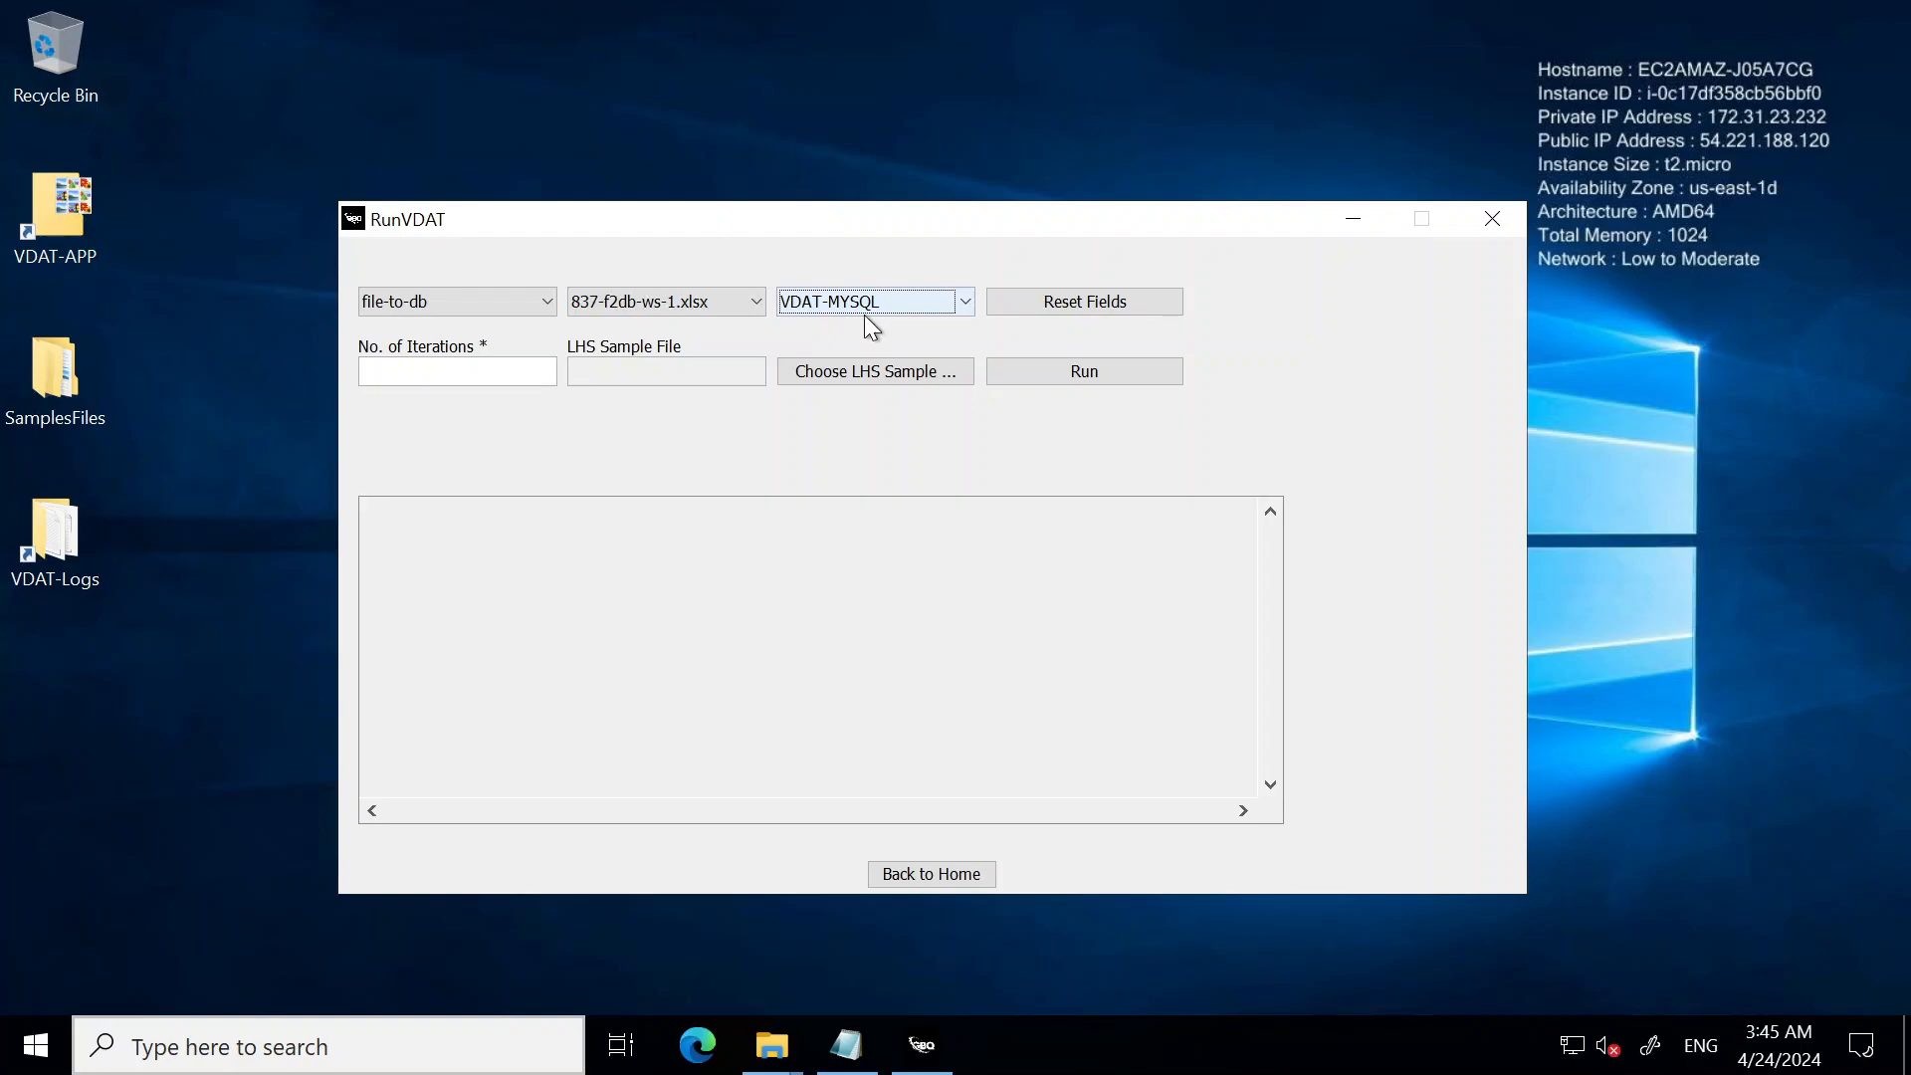
pyautogui.click(440, 376)
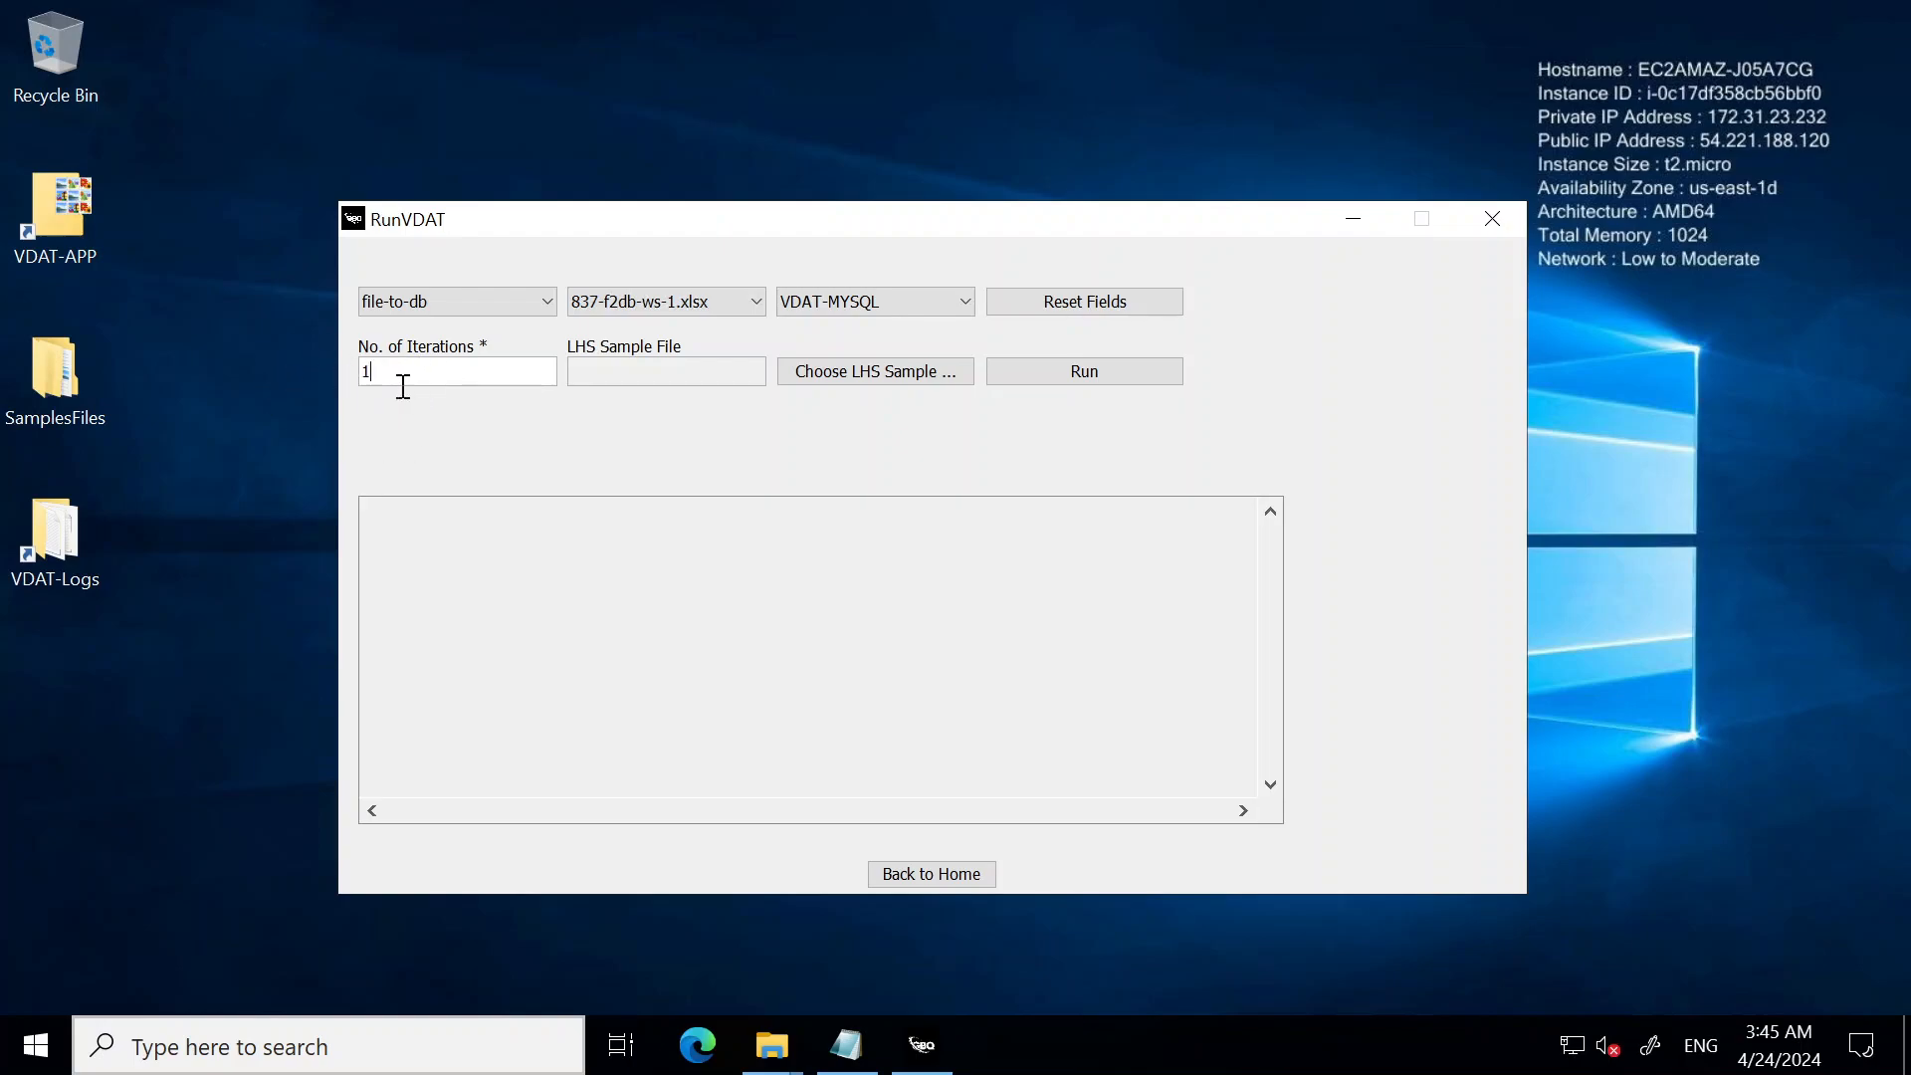
# Load sample-files from the desktop folder SamplesFiles\837-Fixed-files as the LHS sample file and execute the file-to-db run
pyautogui.click(890, 376)
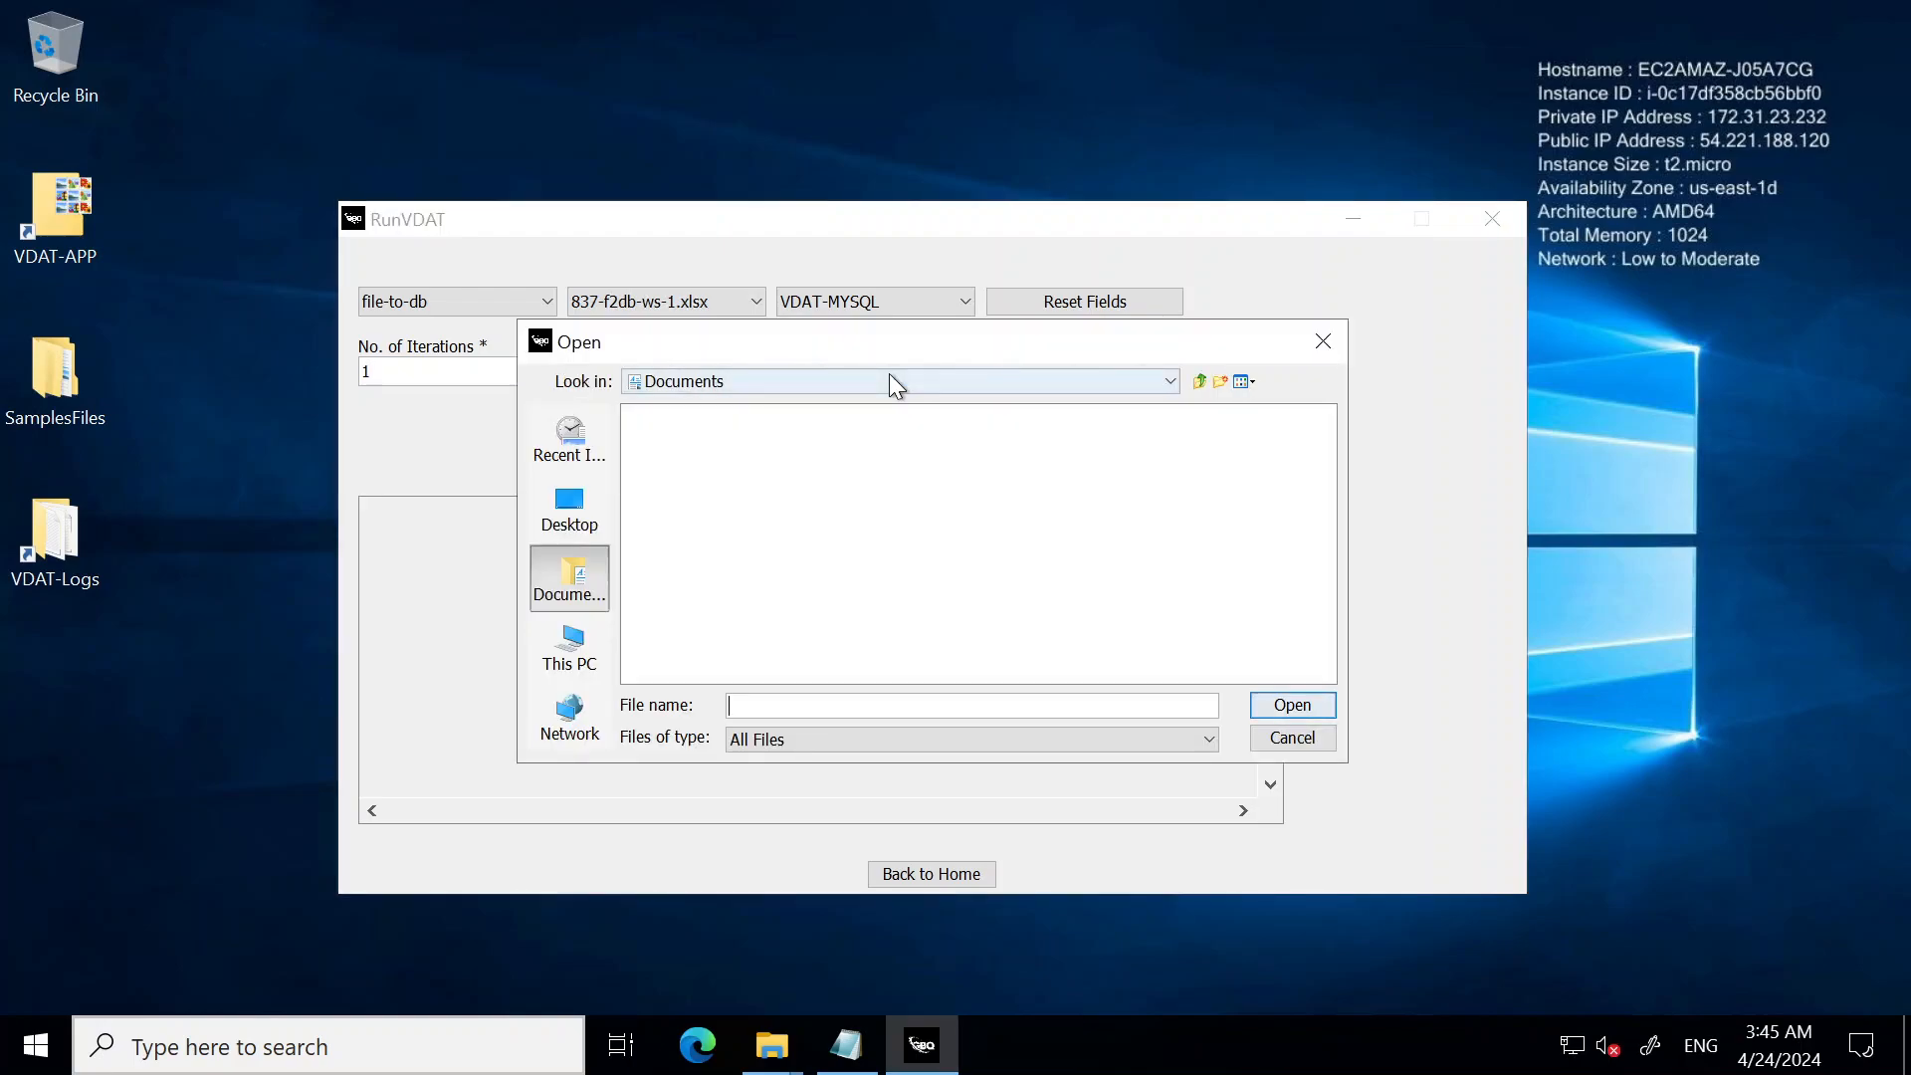
pyautogui.click(569, 507)
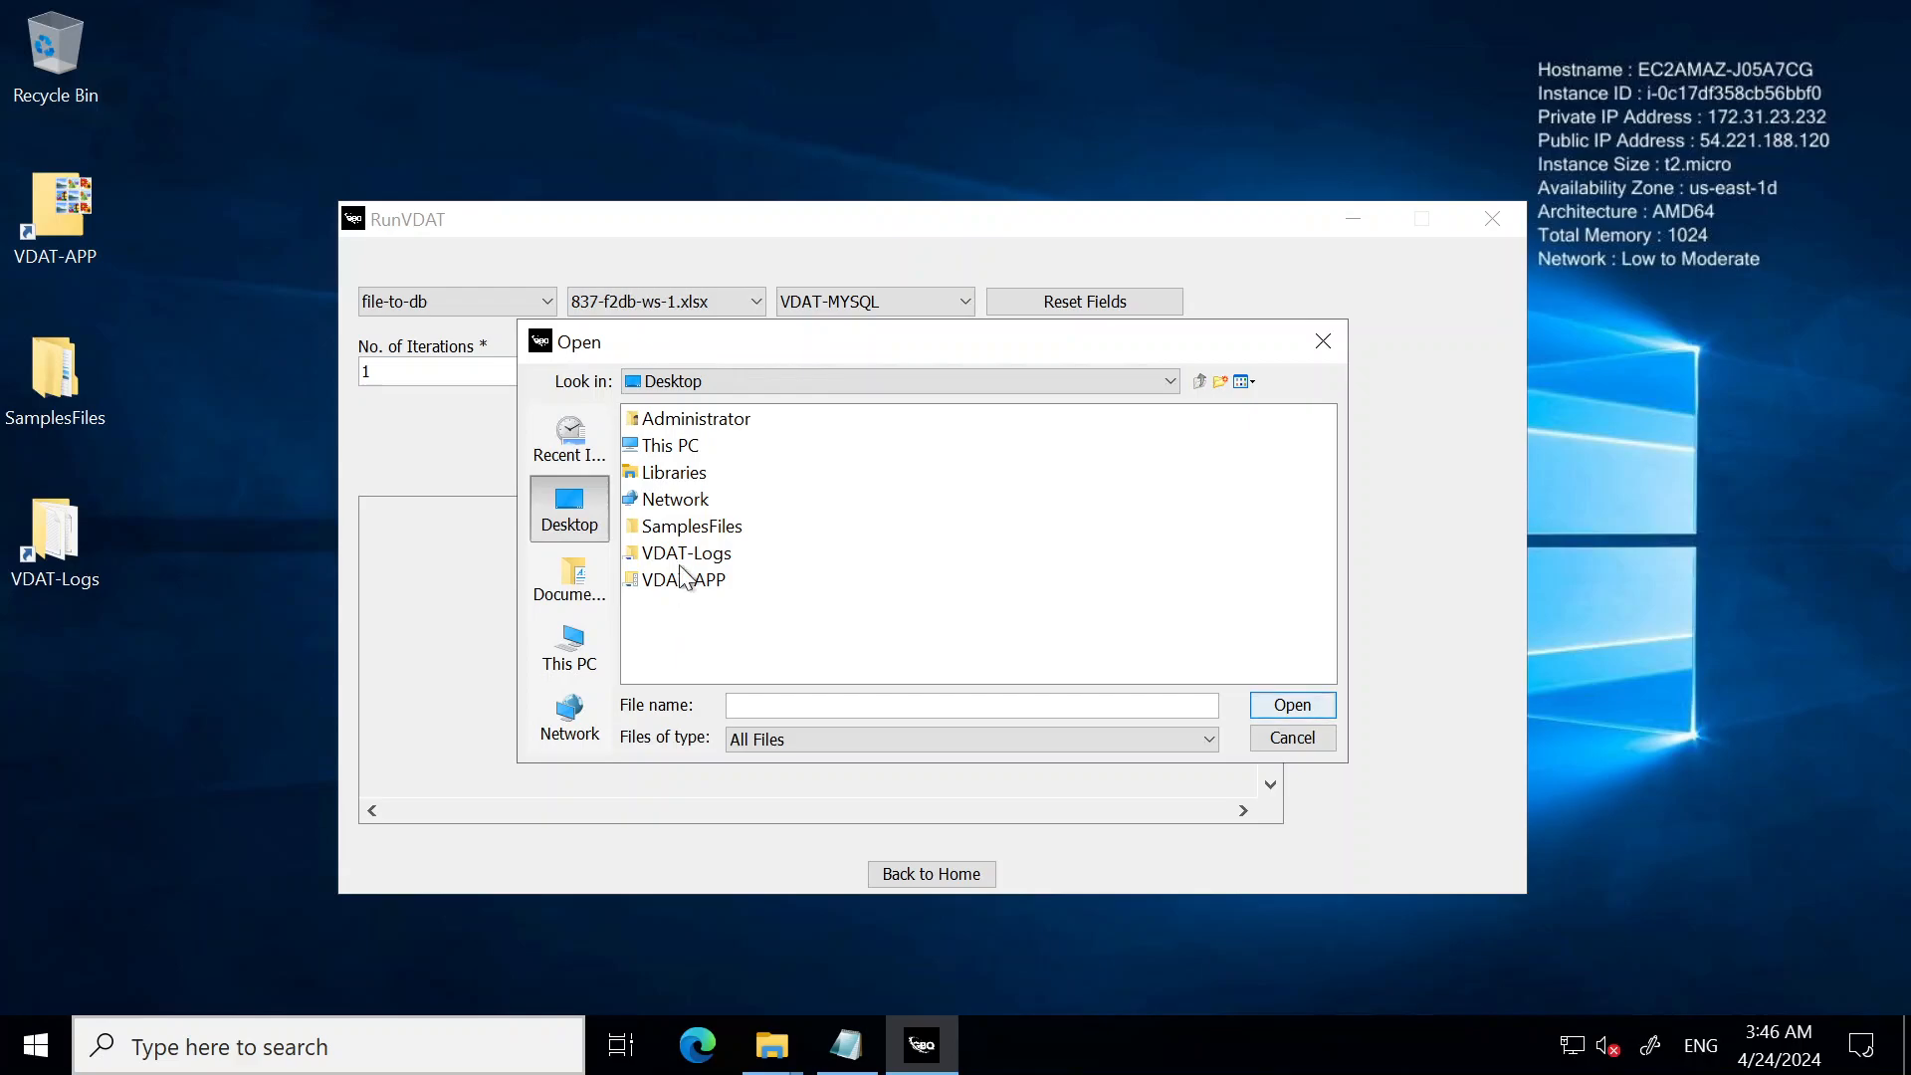
pyautogui.doubleClick(685, 528)
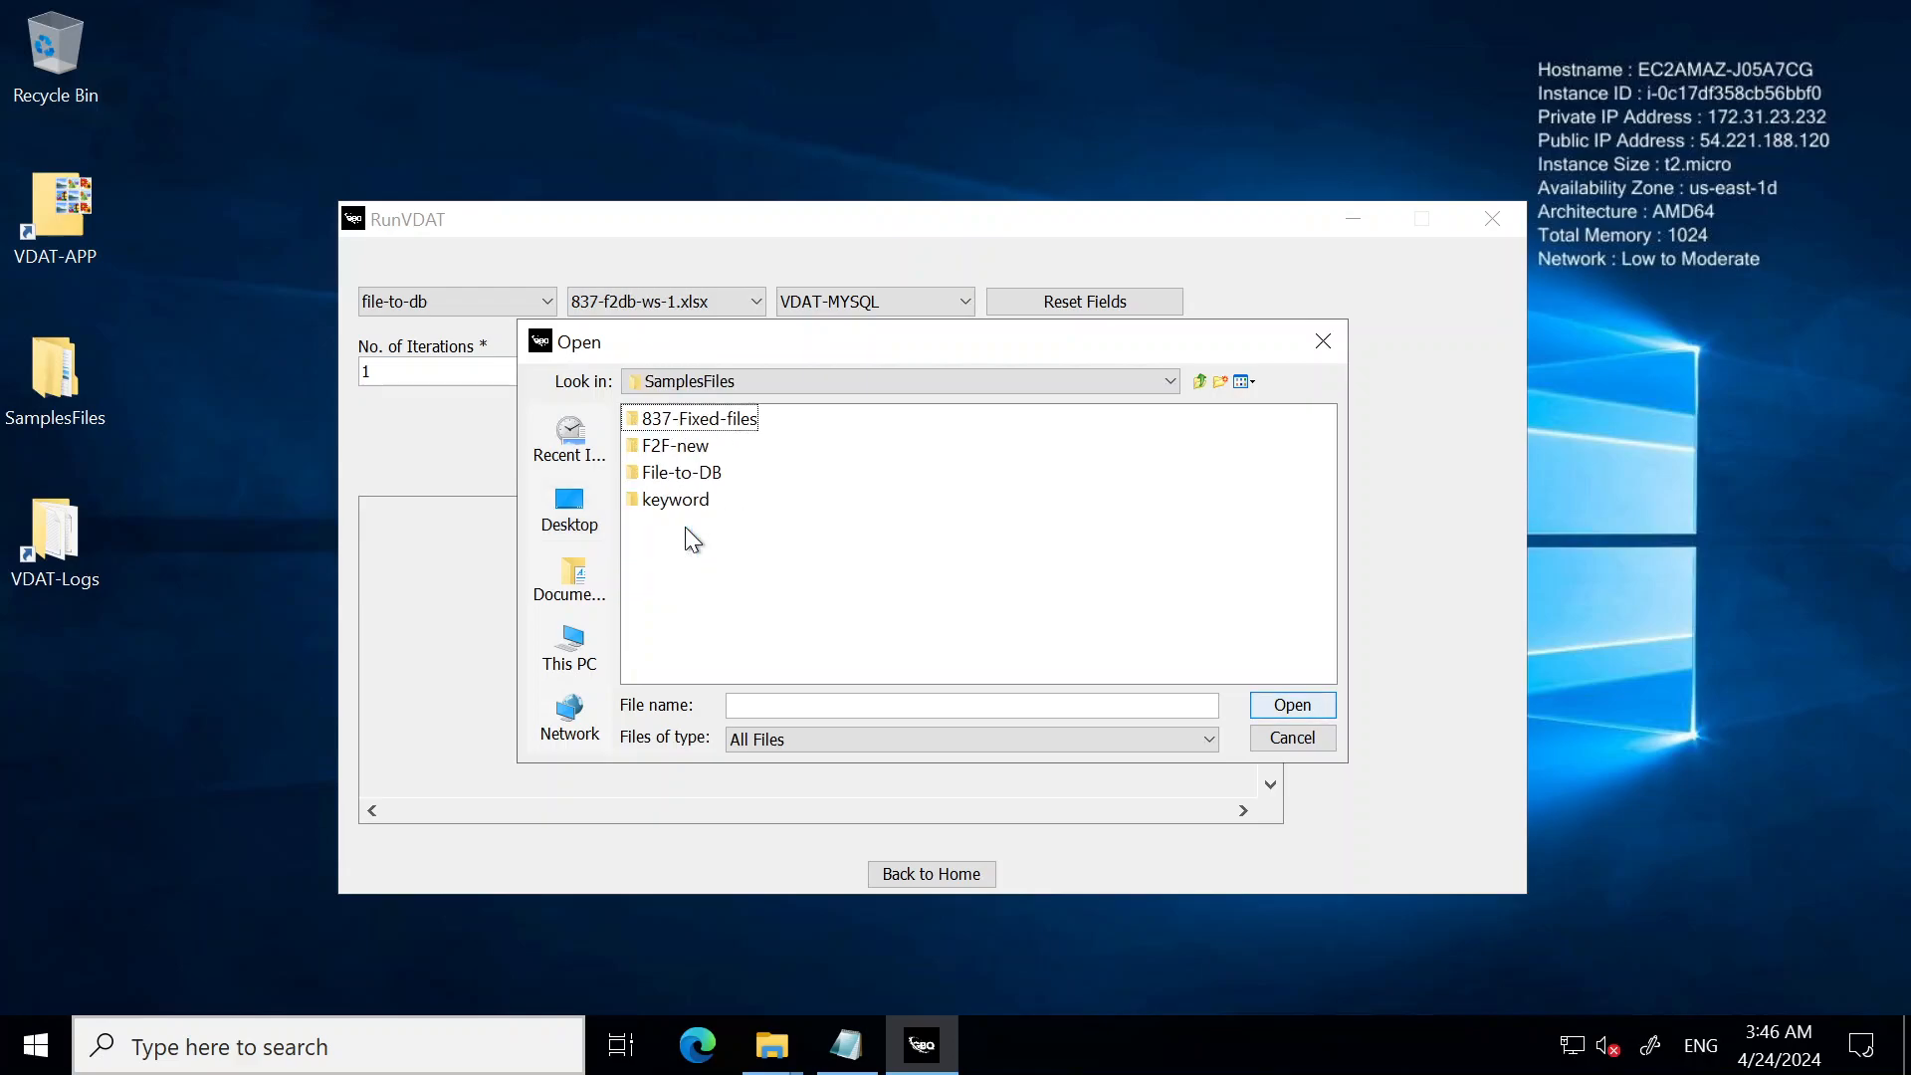
pyautogui.doubleClick(701, 419)
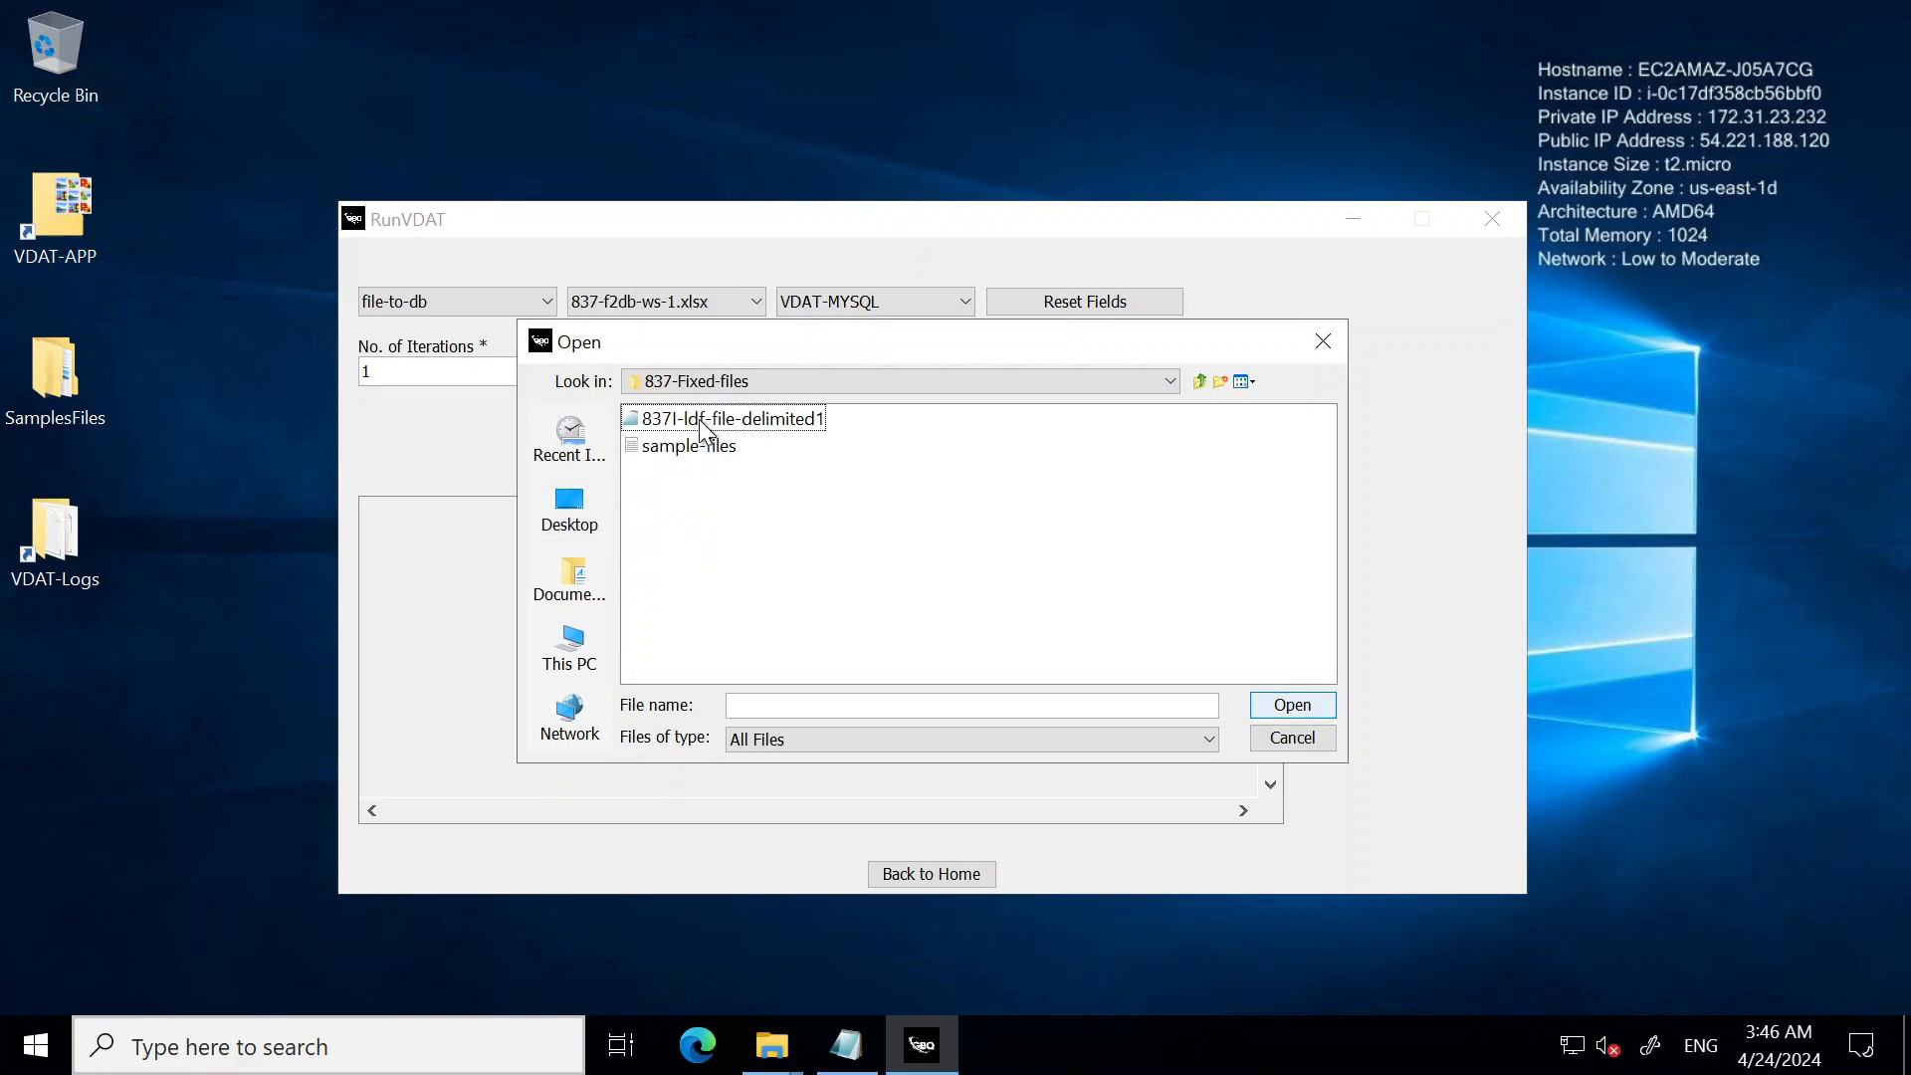
pyautogui.click(693, 451)
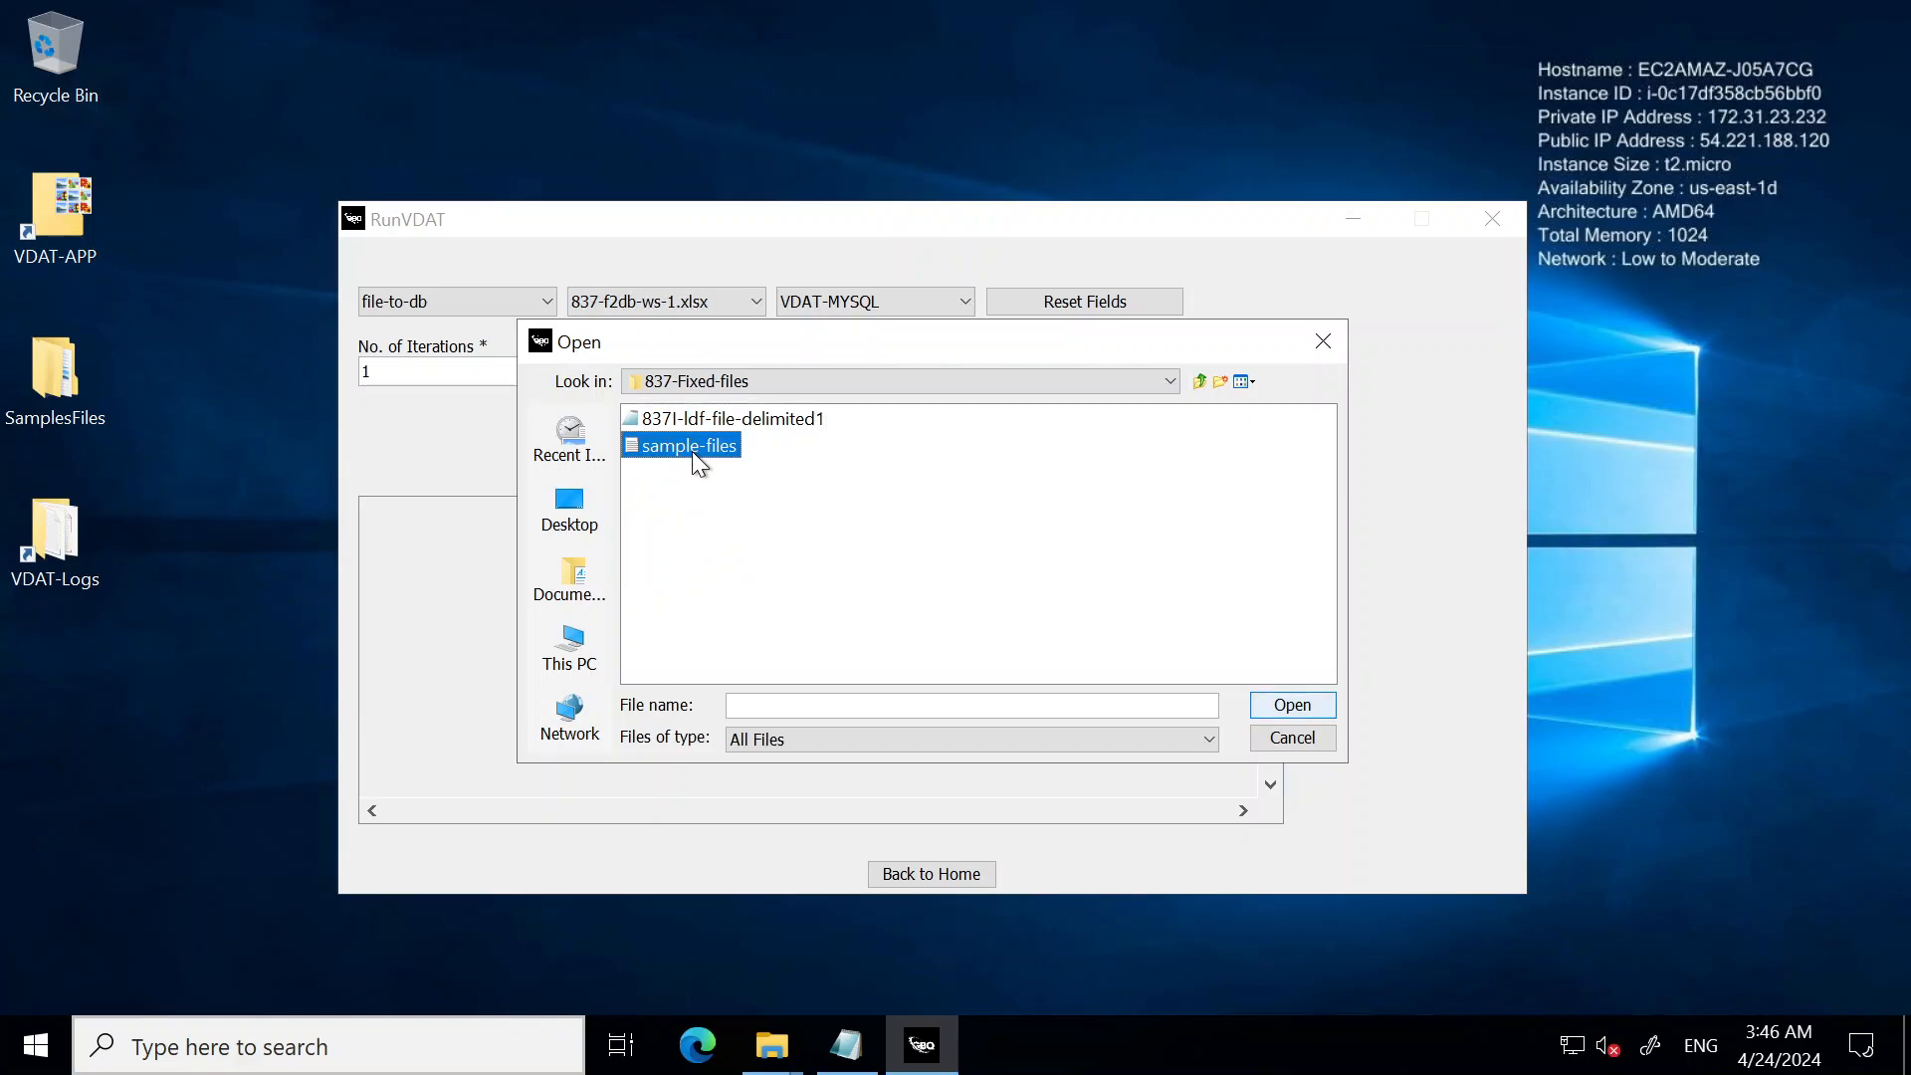
pyautogui.doubleClick(690, 451)
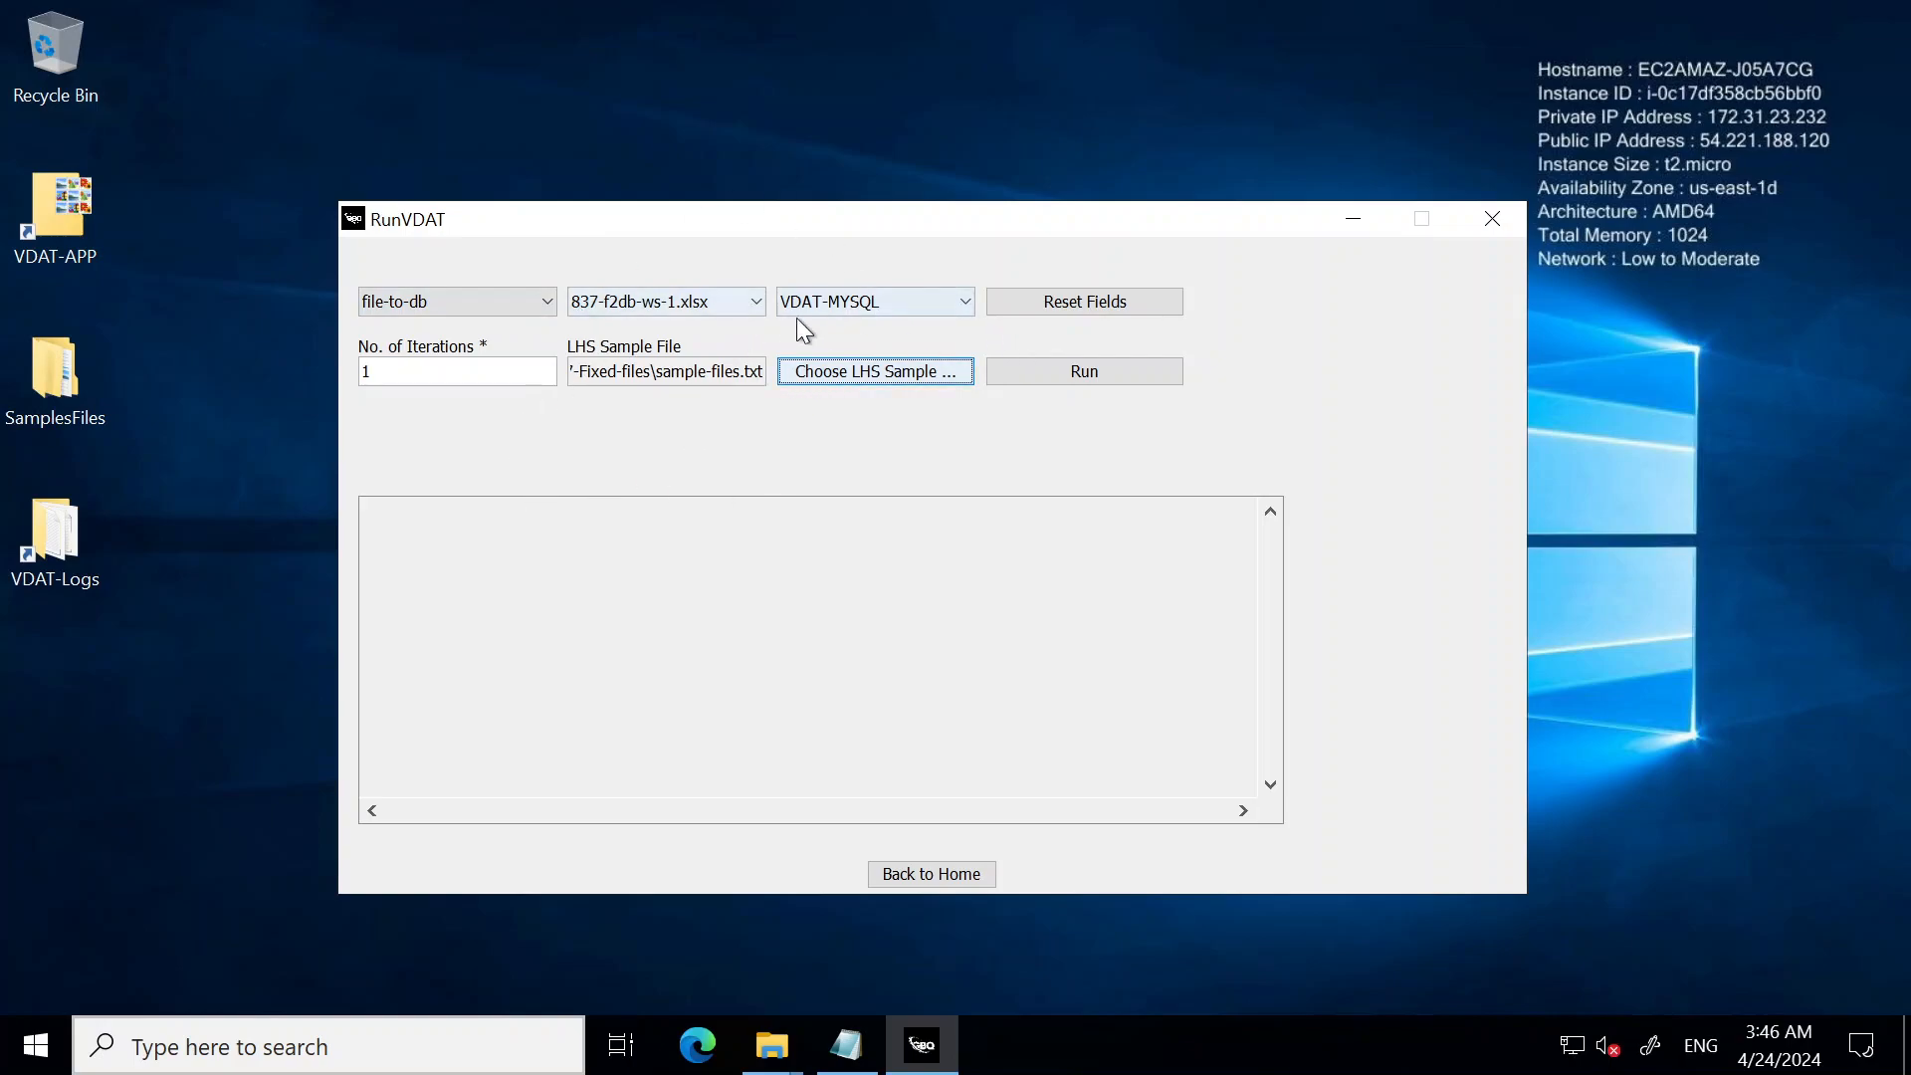
pyautogui.click(1095, 370)
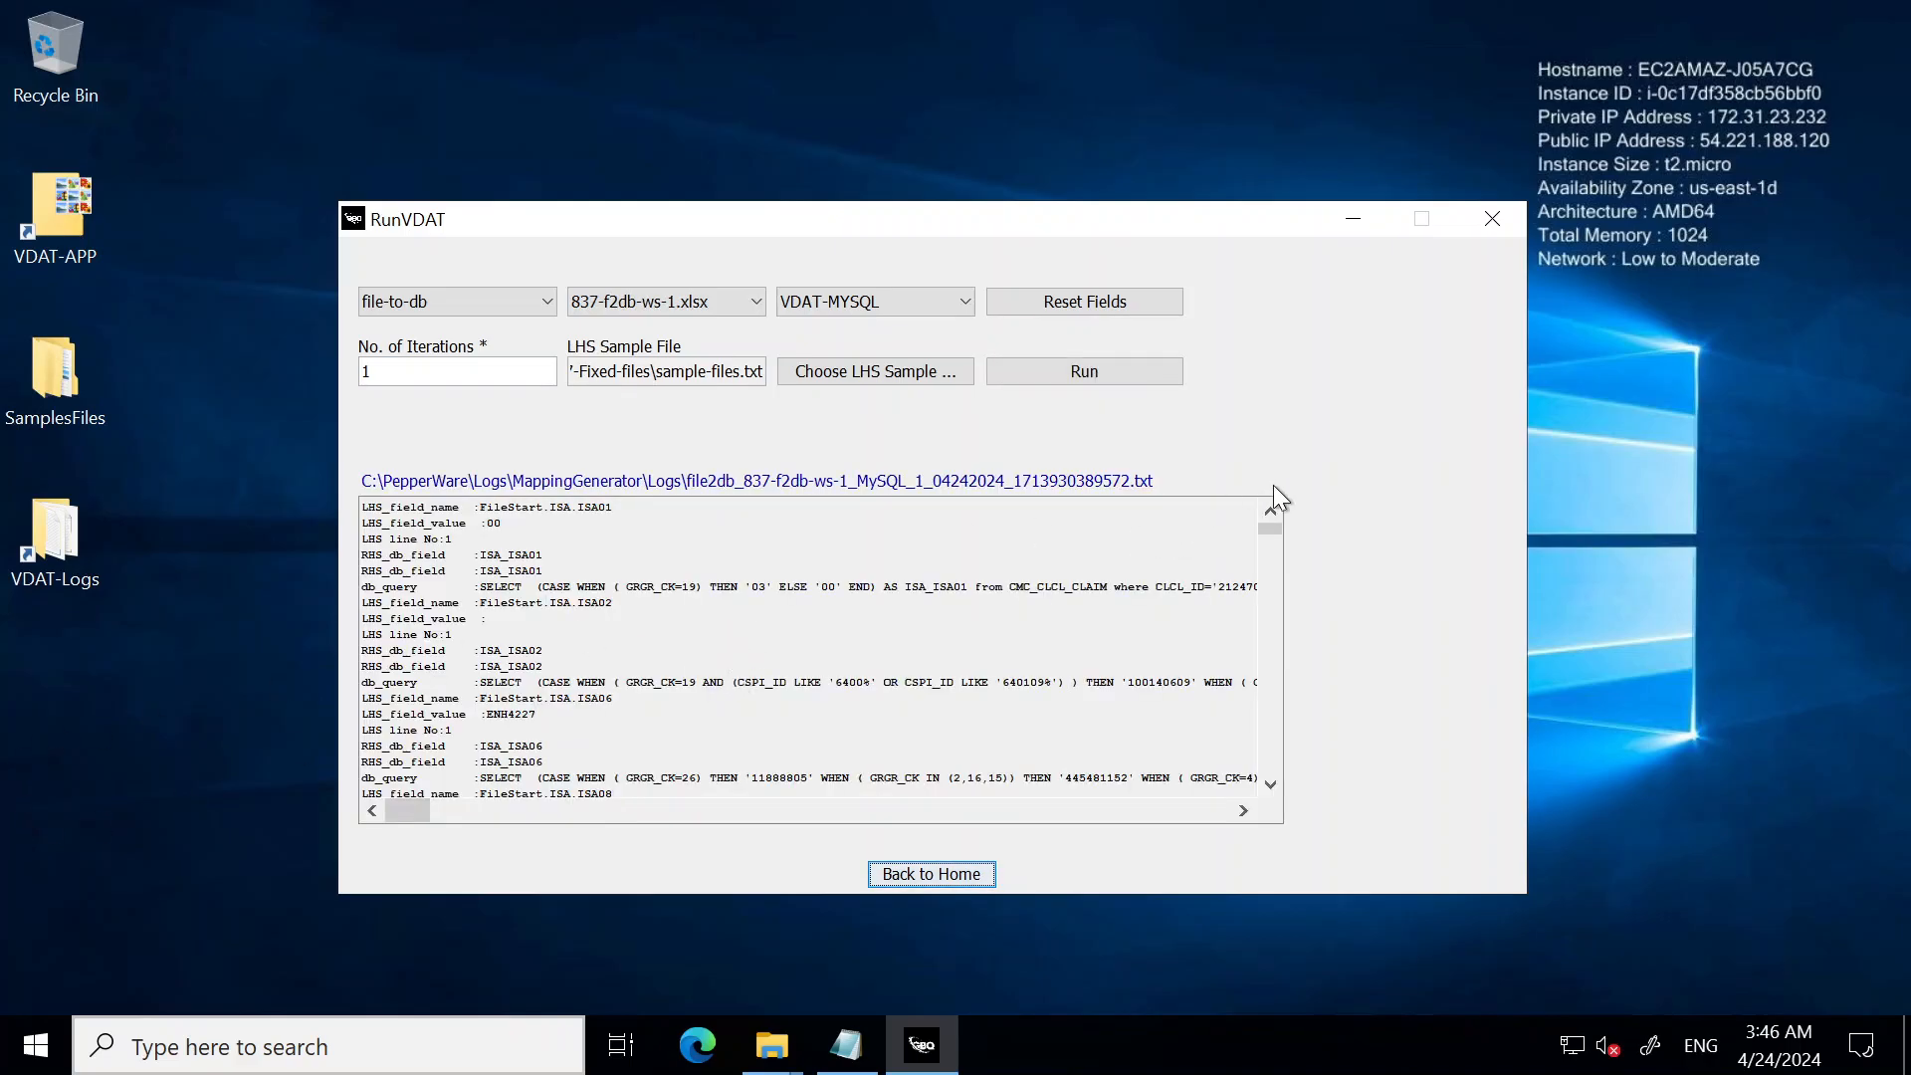
# Review the test report summary, then open the generated log and examine the FileStart.ISA.ISA_Field and ISA01 comparisons, including the ISA01 database query
pyautogui.moveTo(1266, 525); pyautogui.dragTo(1272, 787)
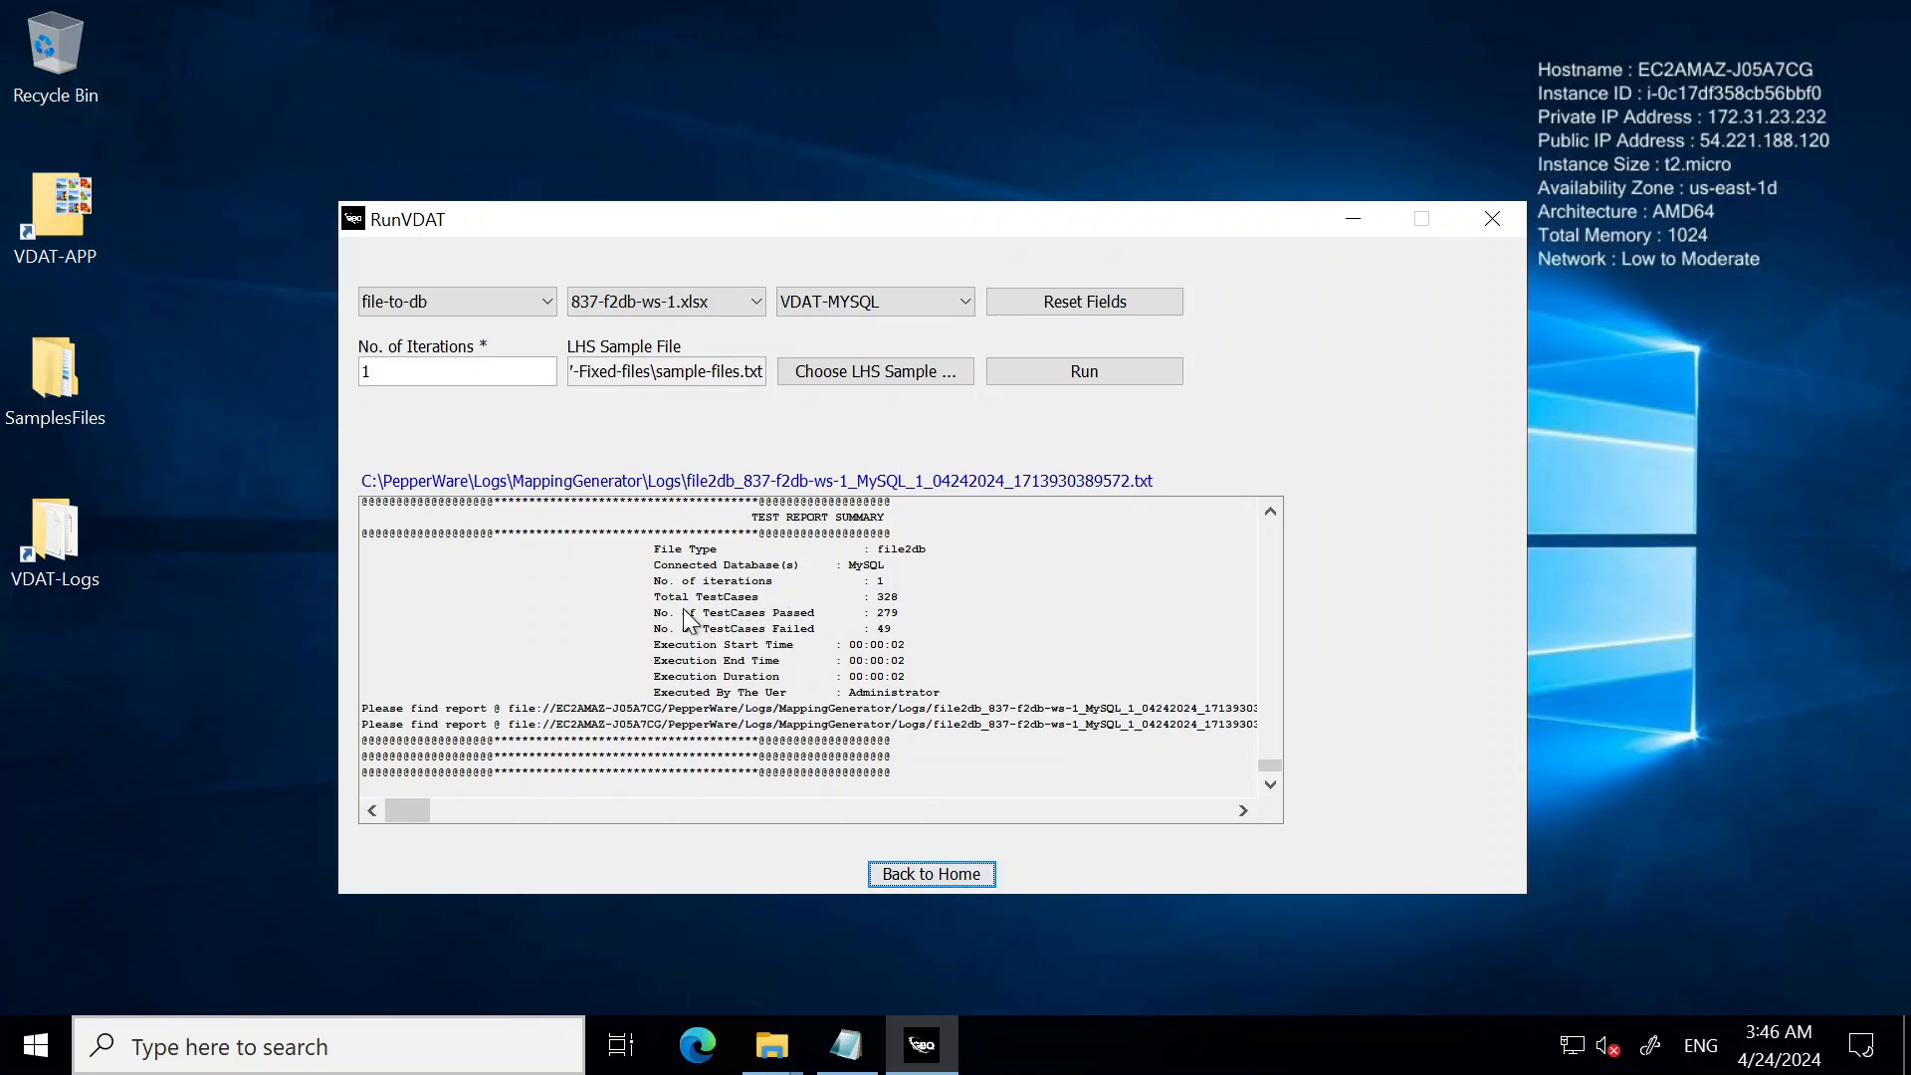
pyautogui.click(784, 487)
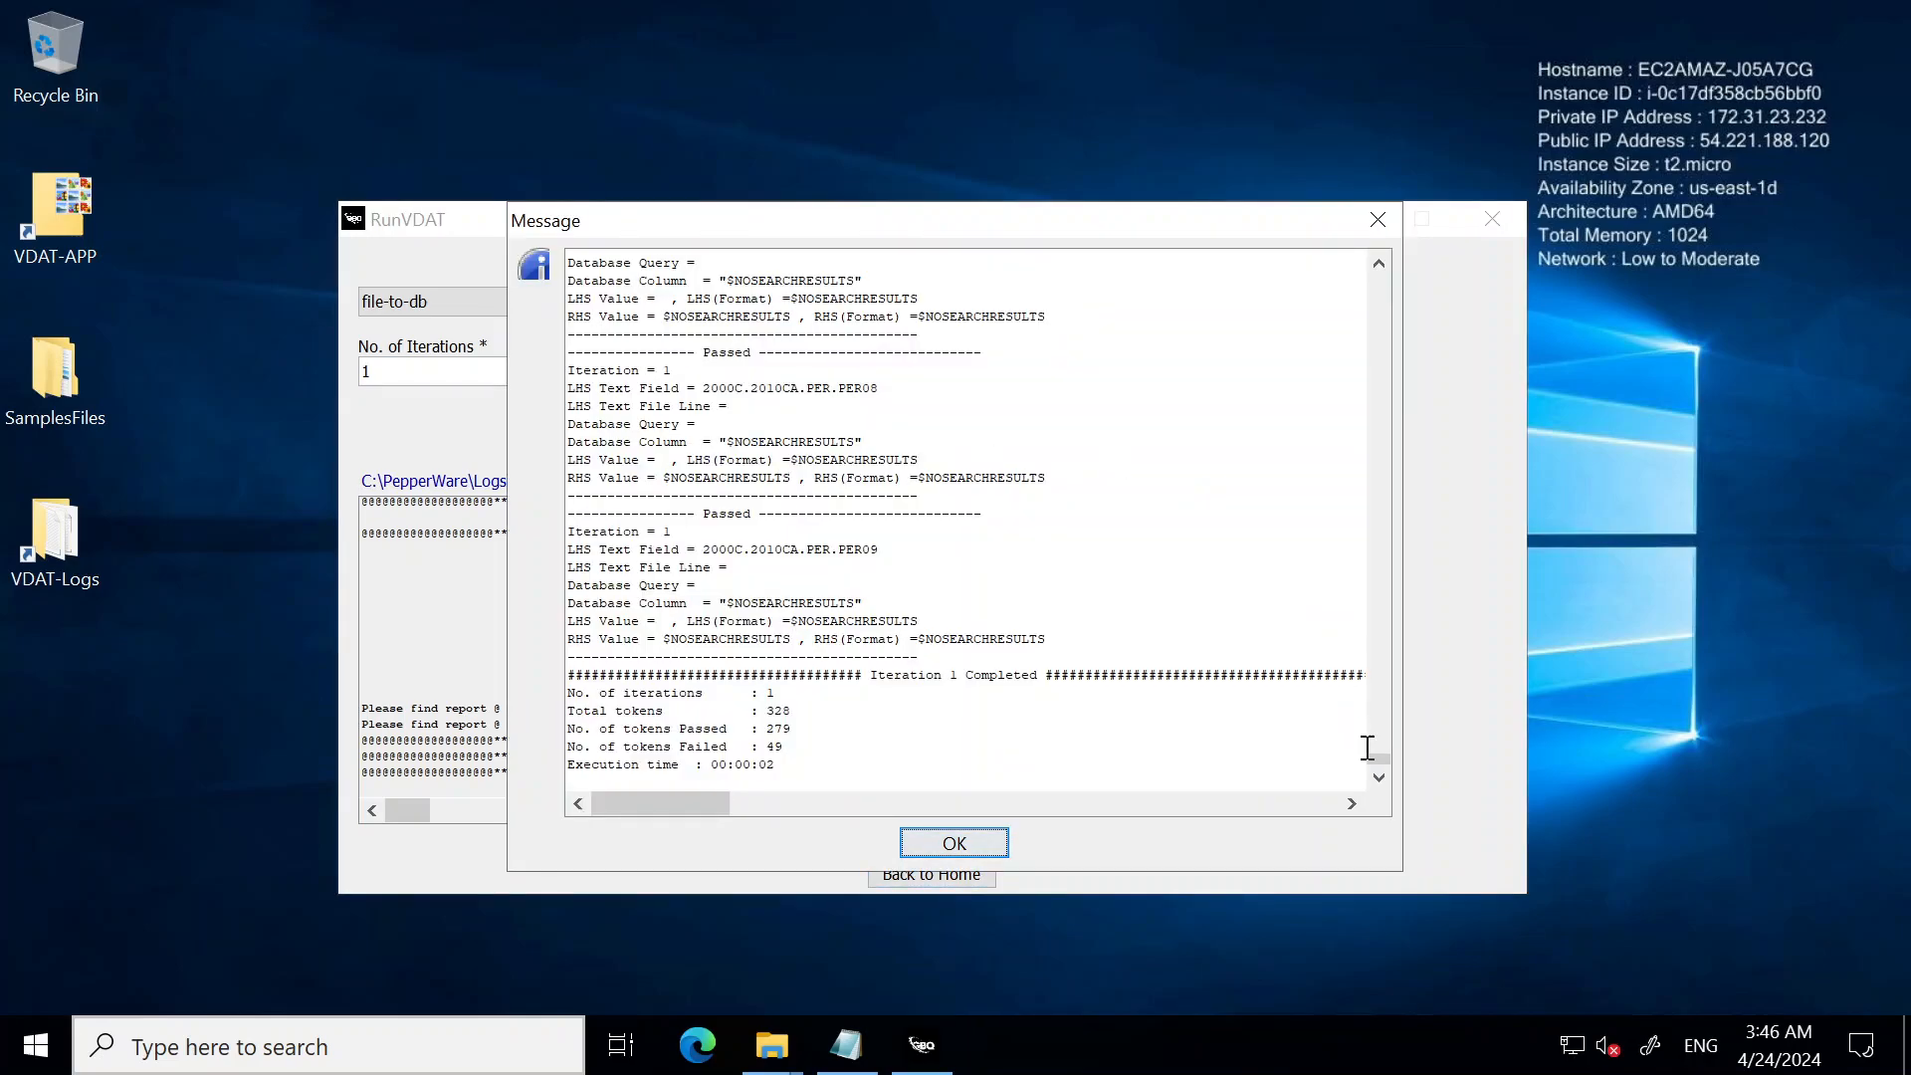
pyautogui.moveTo(1379, 760); pyautogui.dragTo(1386, 269)
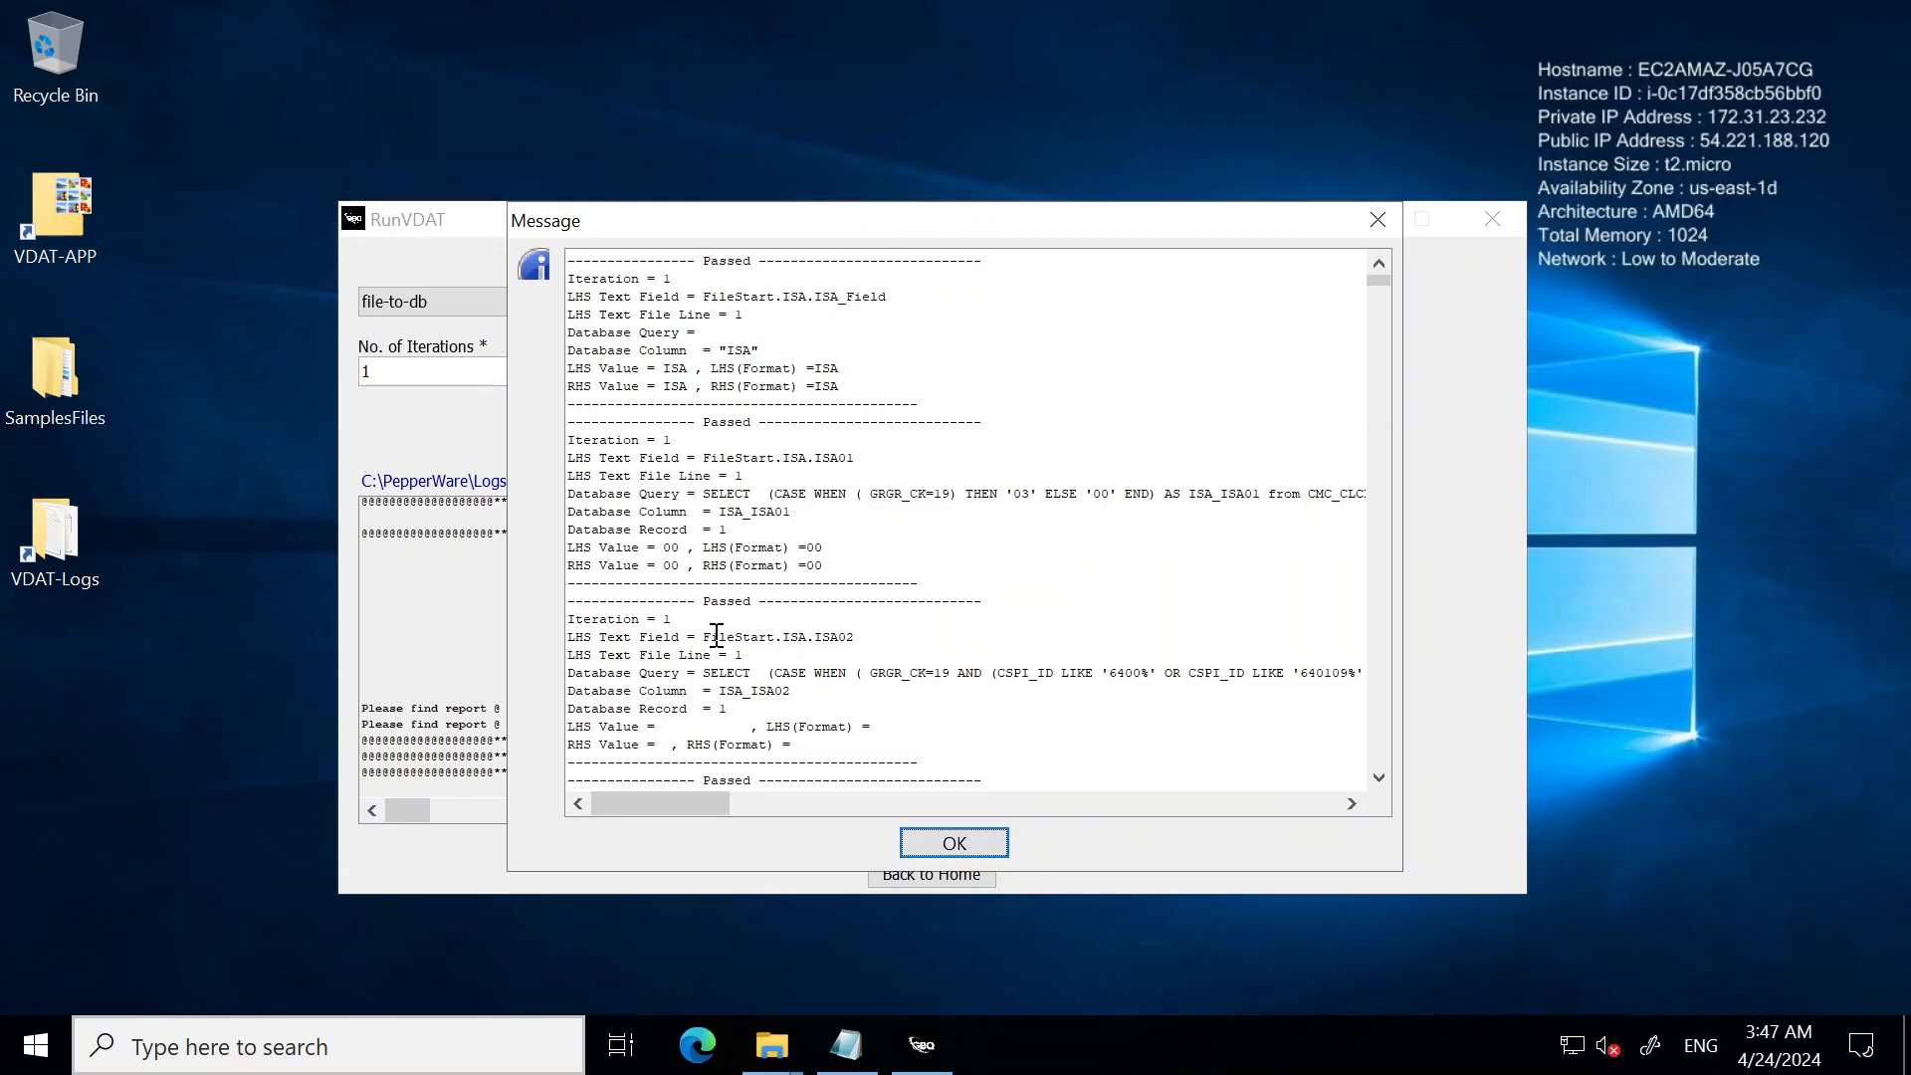
pyautogui.moveTo(568, 368); pyautogui.dragTo(854, 367)
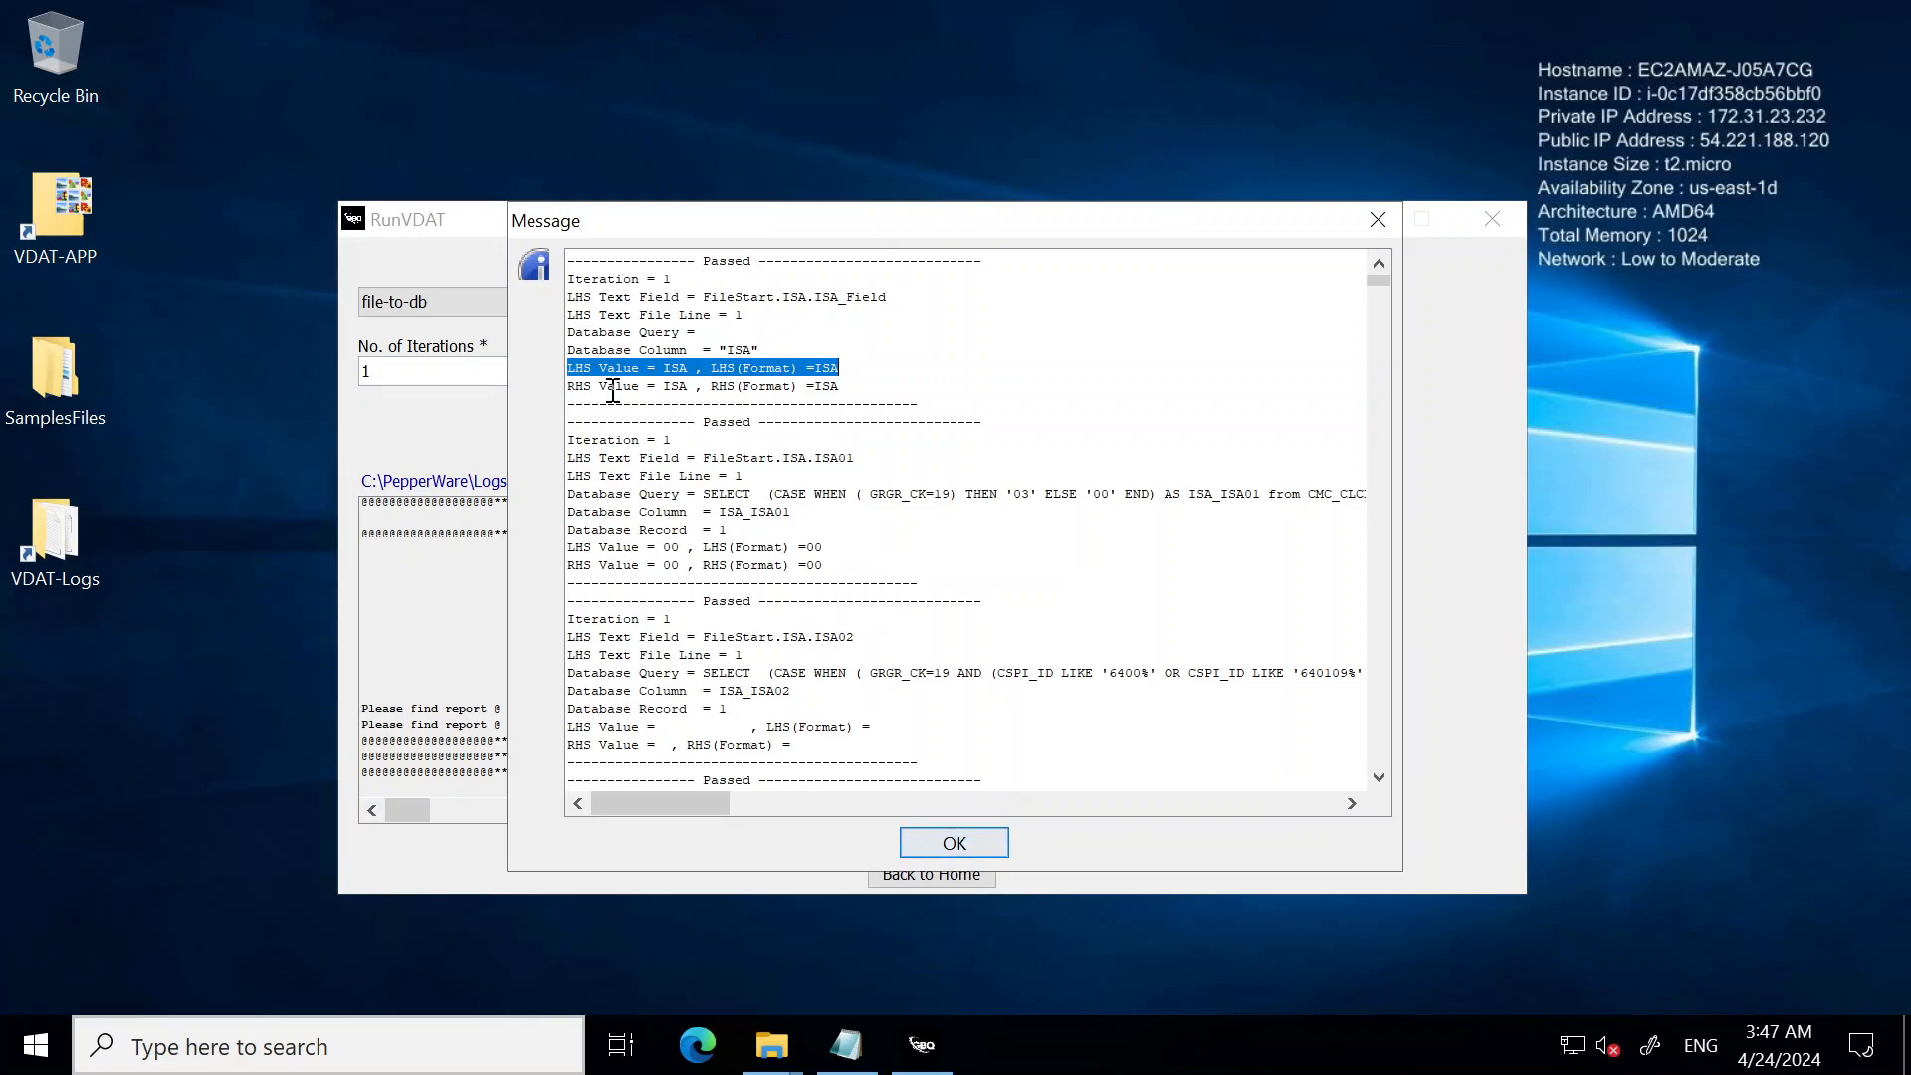
pyautogui.click(842, 385)
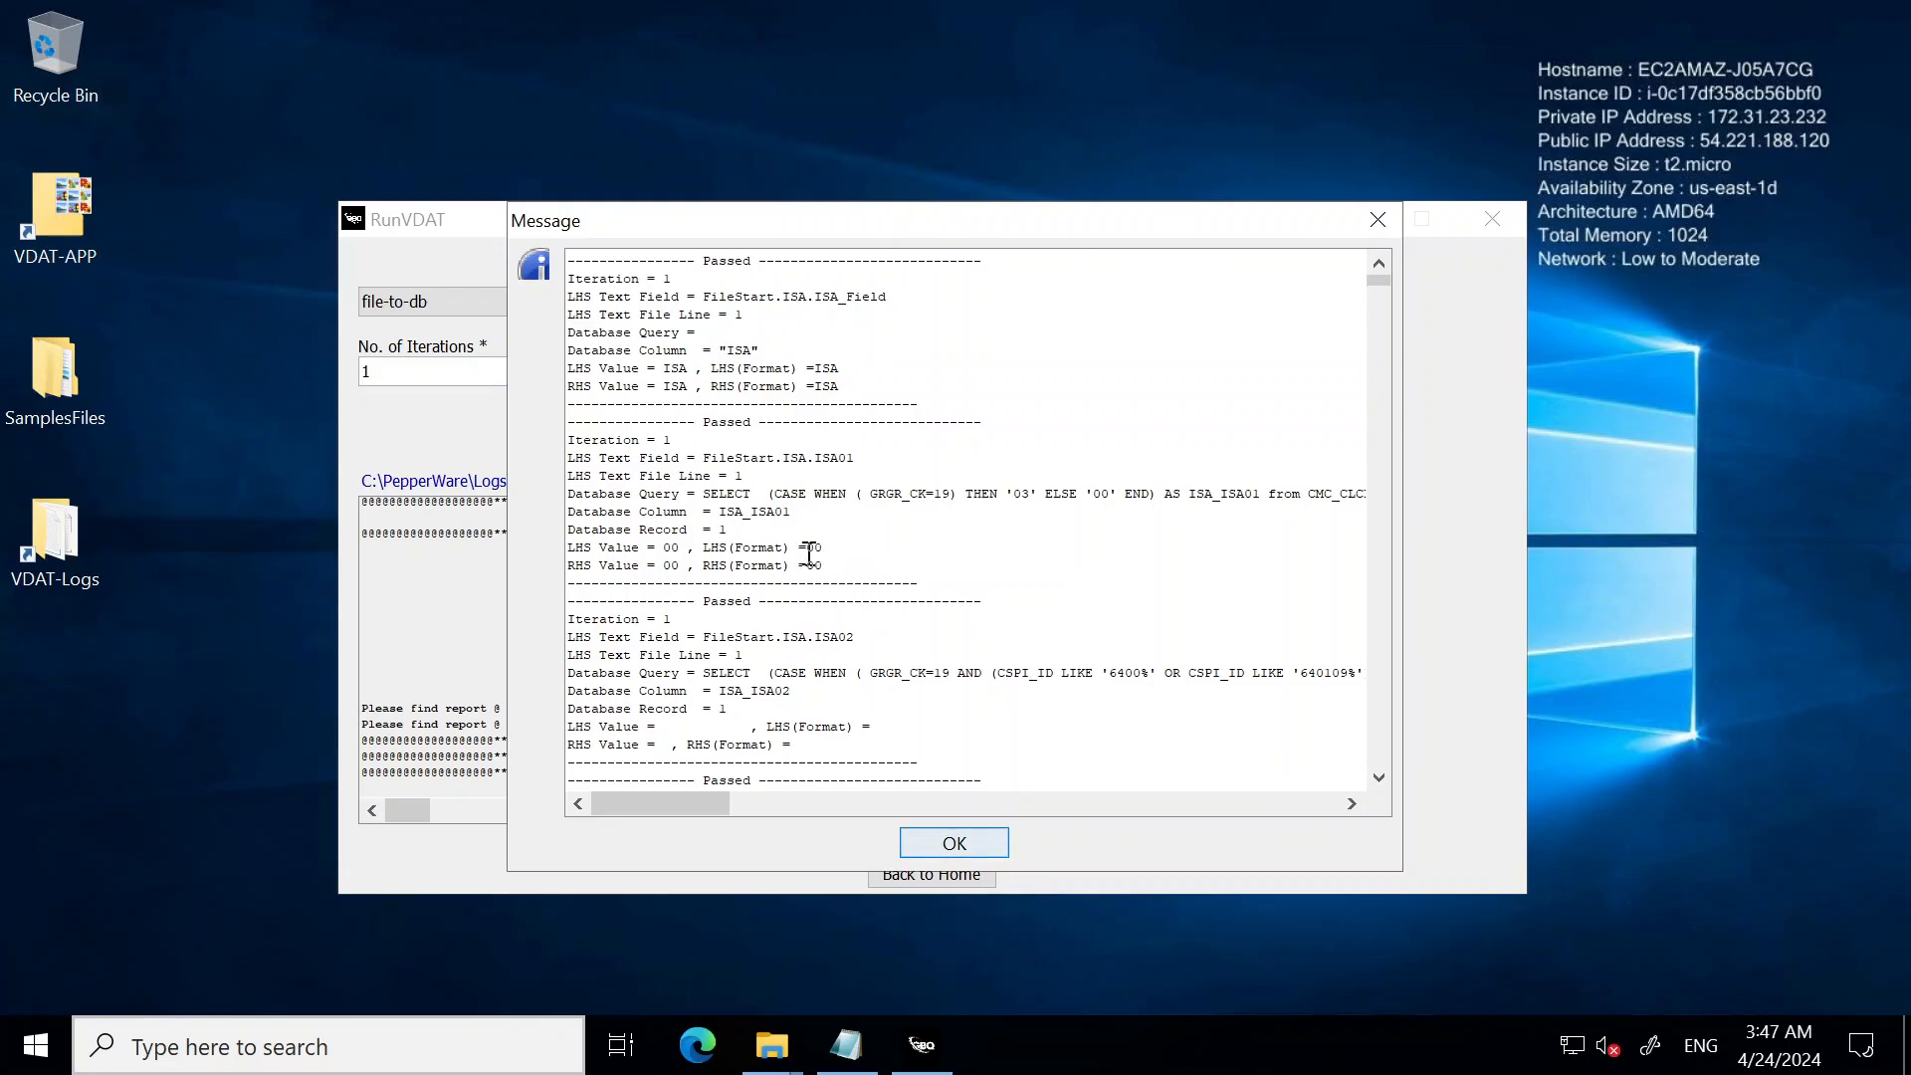
pyautogui.moveTo(840, 571)
pyautogui.mouseDown()
pyautogui.moveTo(772, 559)
pyautogui.moveTo(856, 540)
pyautogui.mouseUp()
pyautogui.moveTo(697, 495); pyautogui.dragTo(1245, 517)
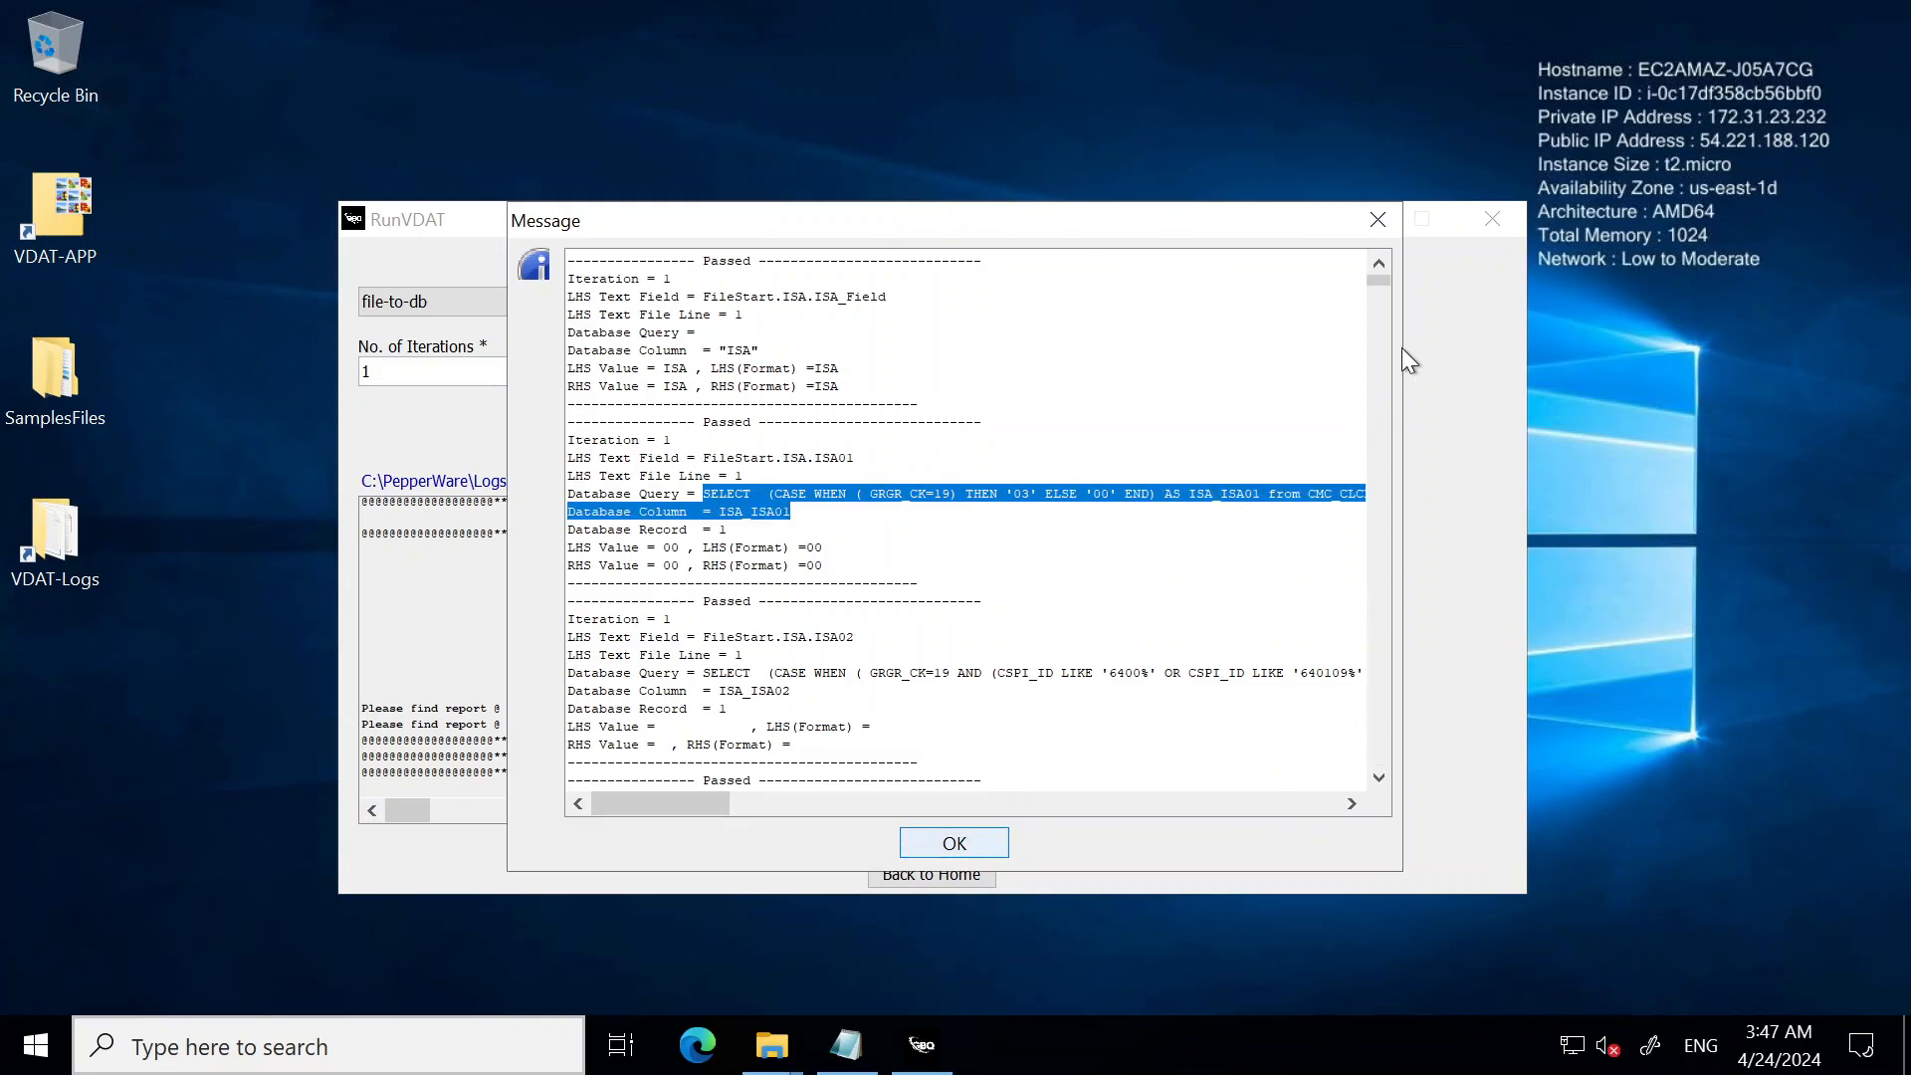
# Examine the failed FileStart.ISA.ISA15 entry in the log, comparing its database column, LHS value and RHS value
pyautogui.click(1379, 448)
pyautogui.click(1382, 452)
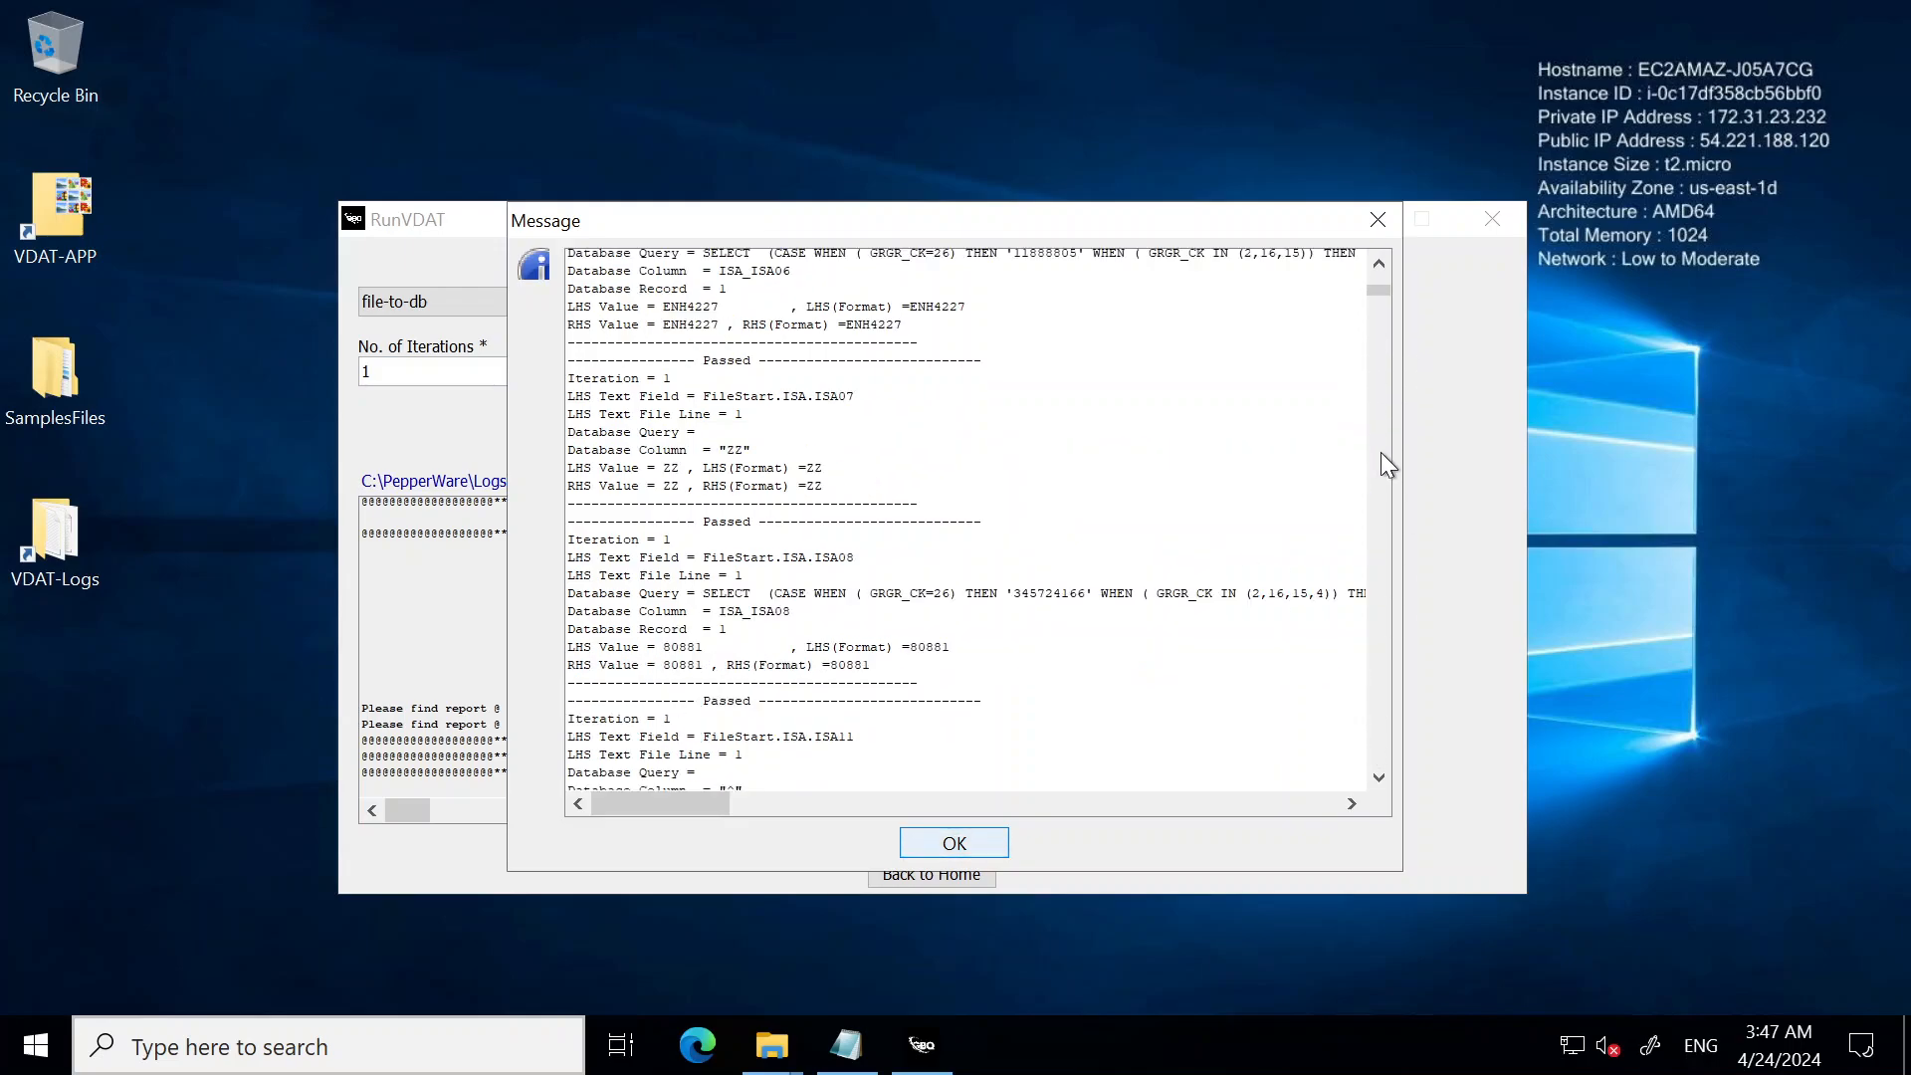
pyautogui.click(1381, 452)
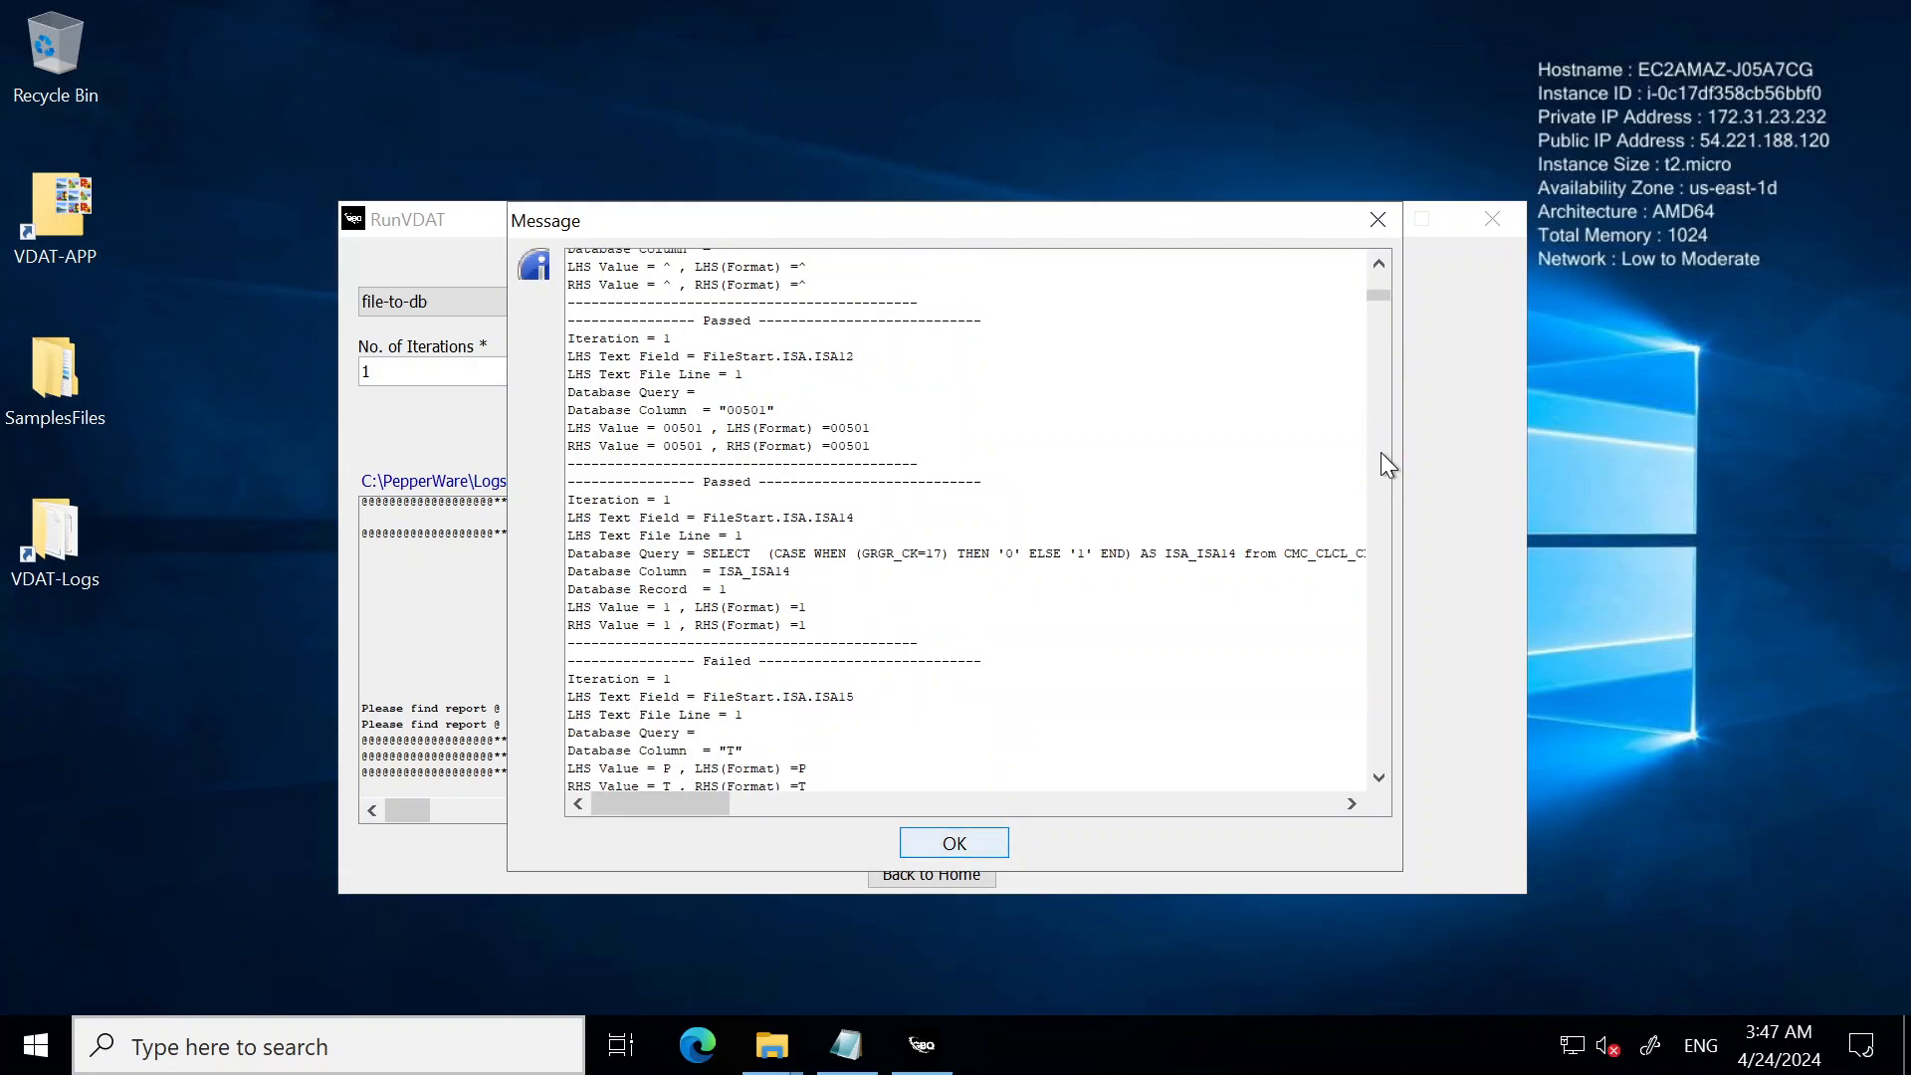
pyautogui.moveTo(1382, 785); pyautogui.dragTo(1382, 784)
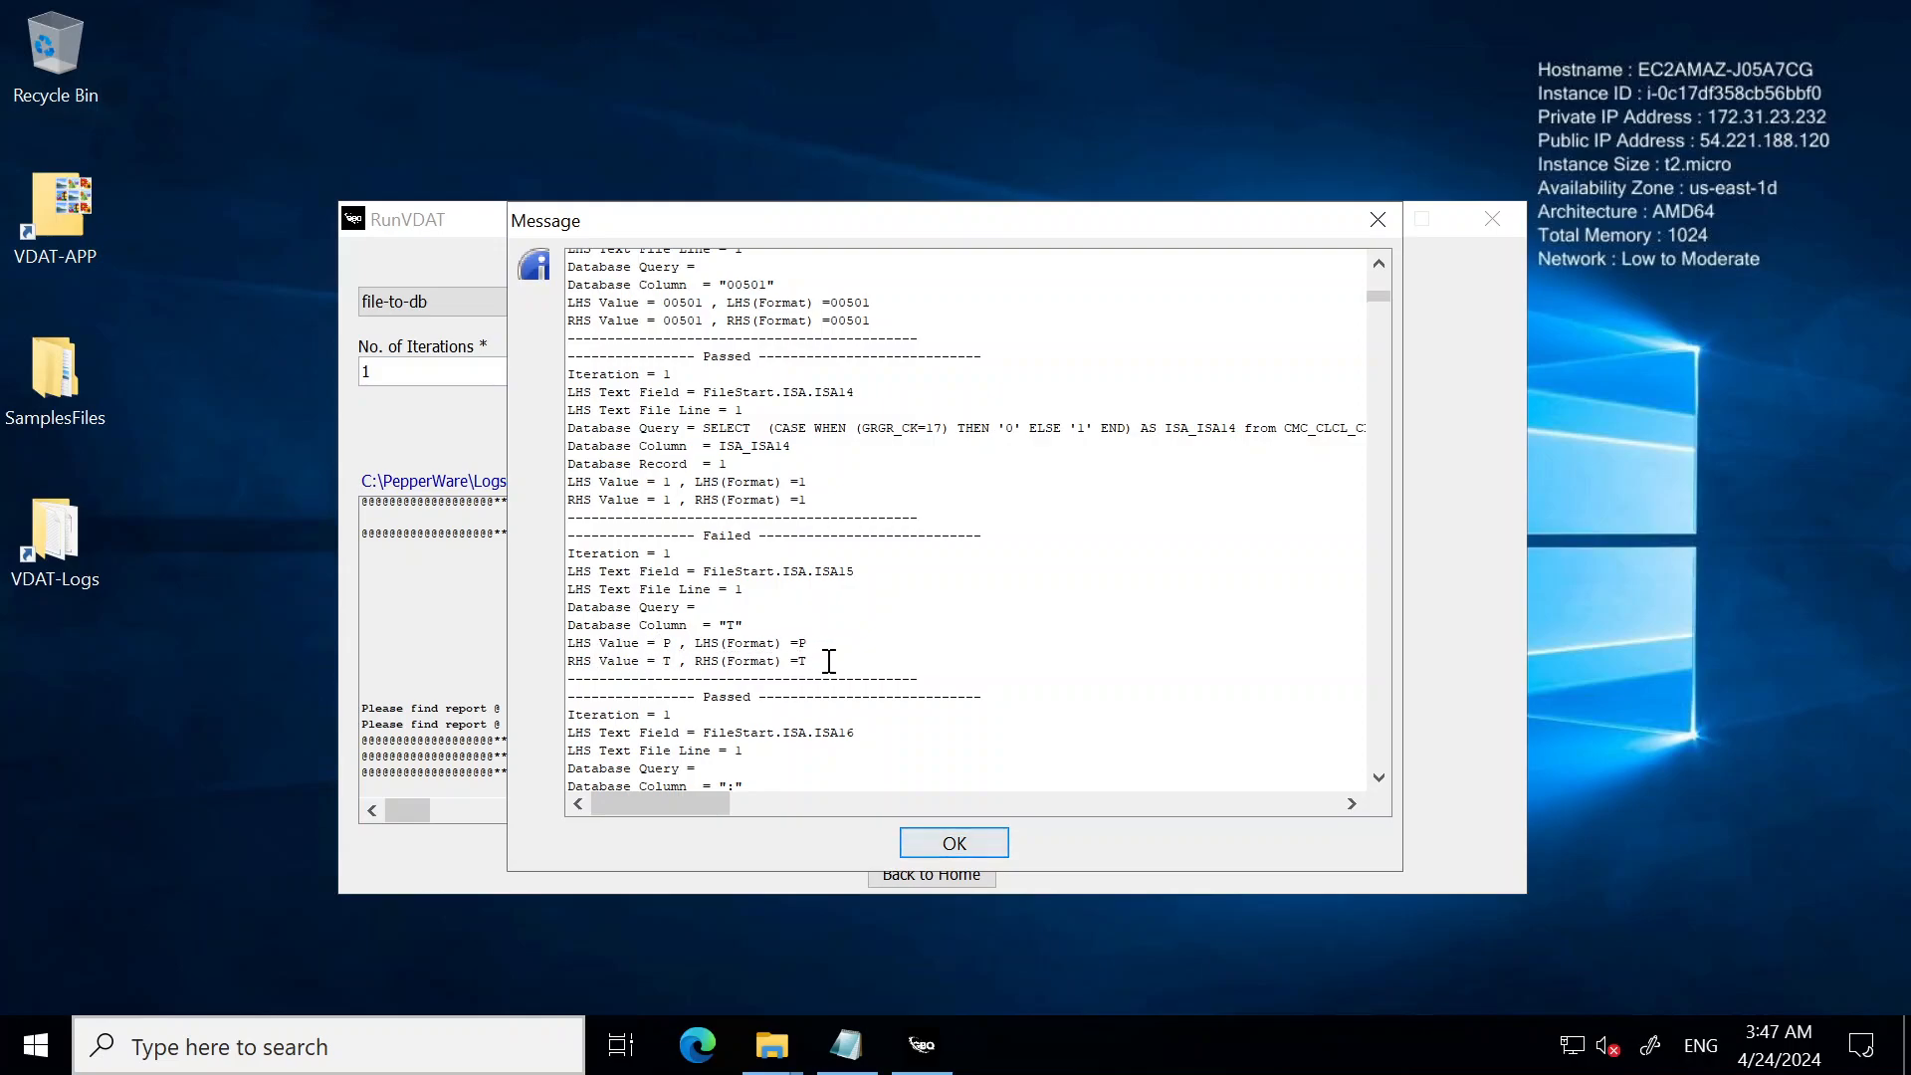
pyautogui.moveTo(826, 660); pyautogui.dragTo(553, 619)
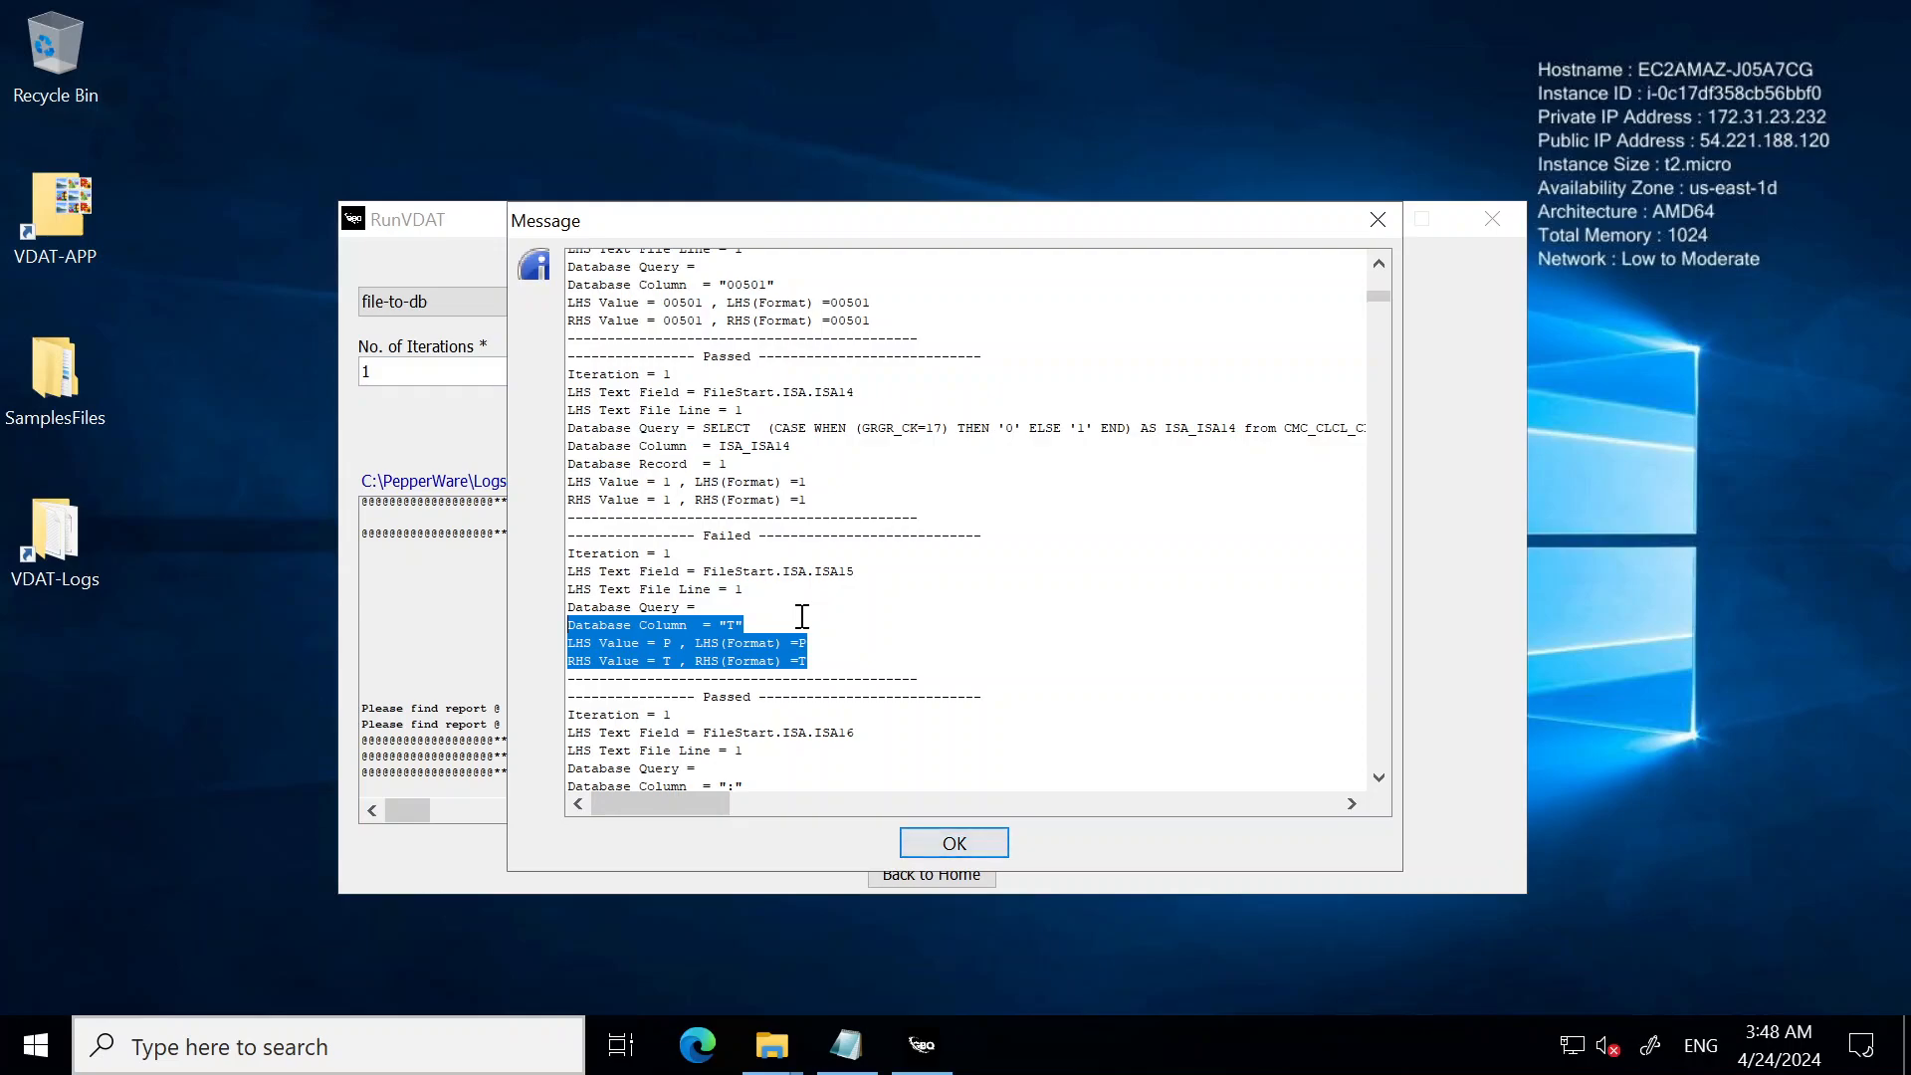
# Close the log message, return to the home screen and exit VDAT
pyautogui.click(959, 839)
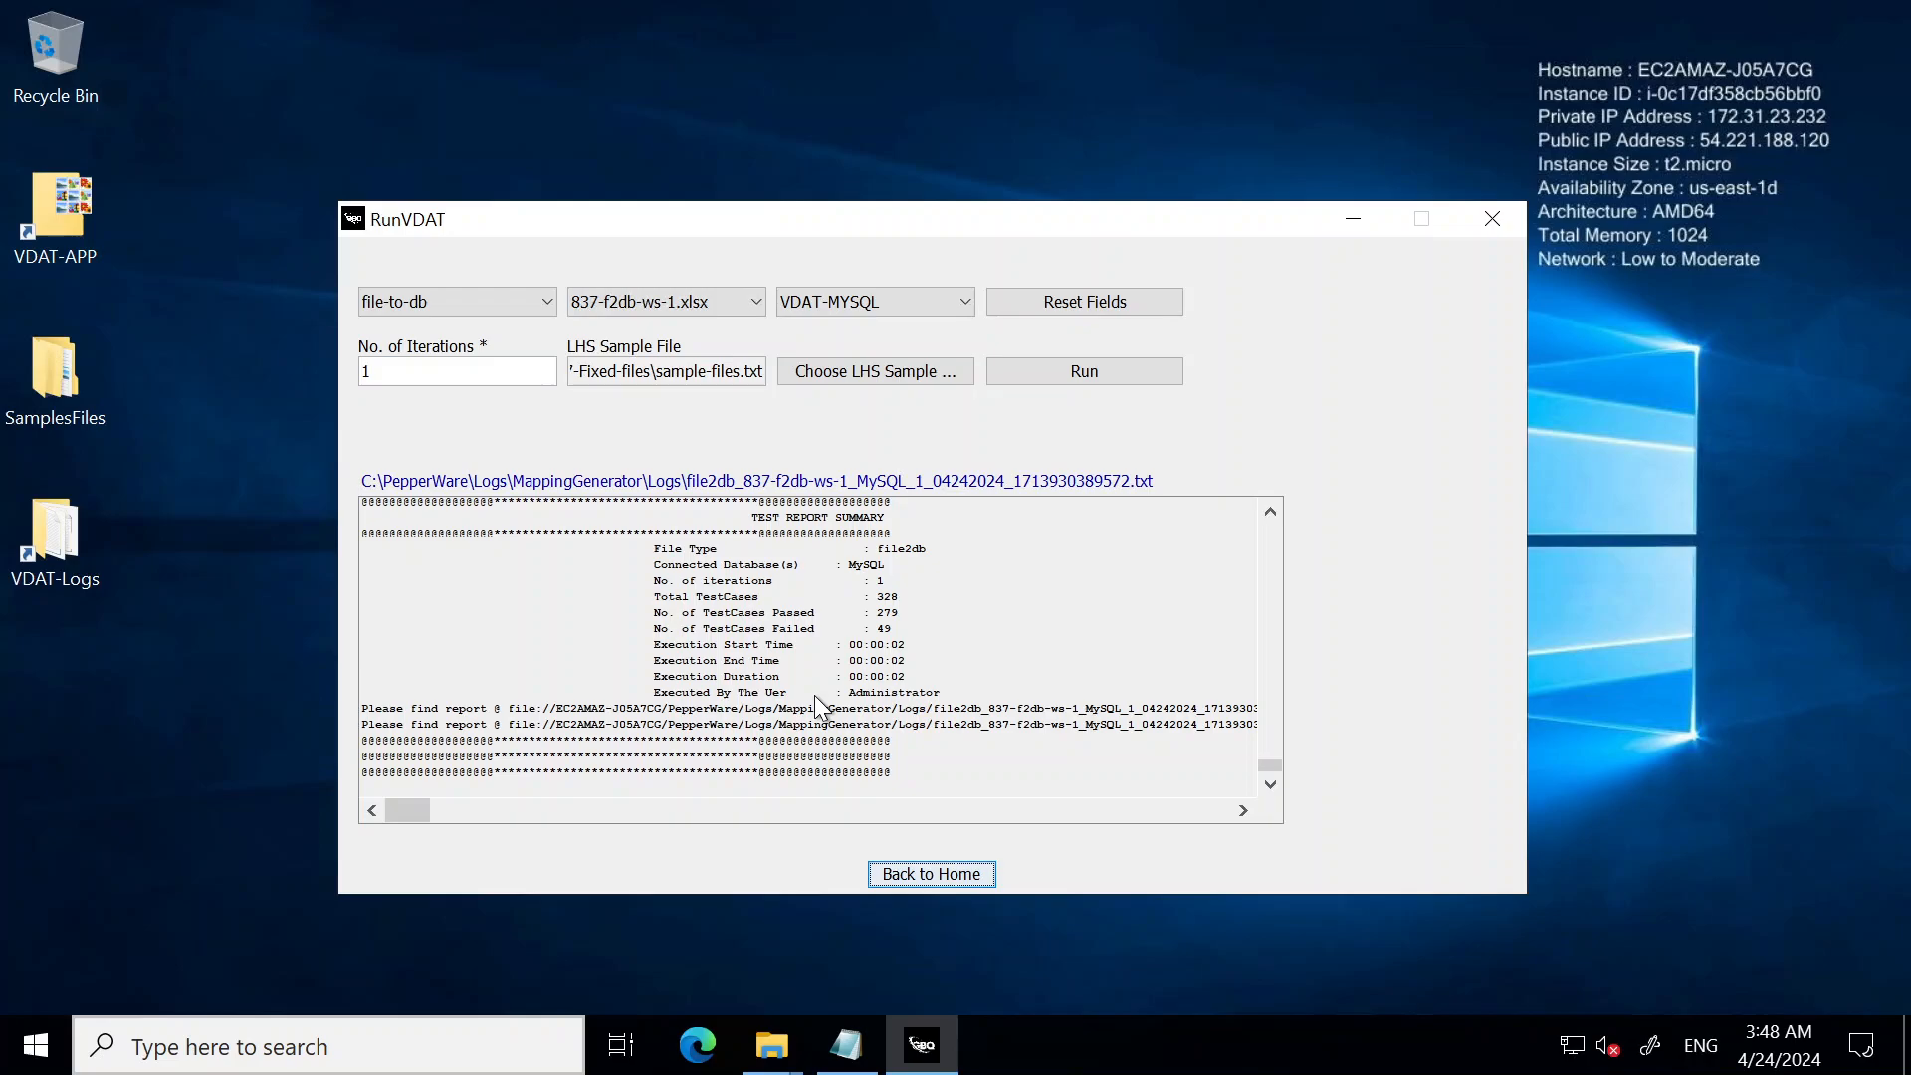
pyautogui.click(939, 872)
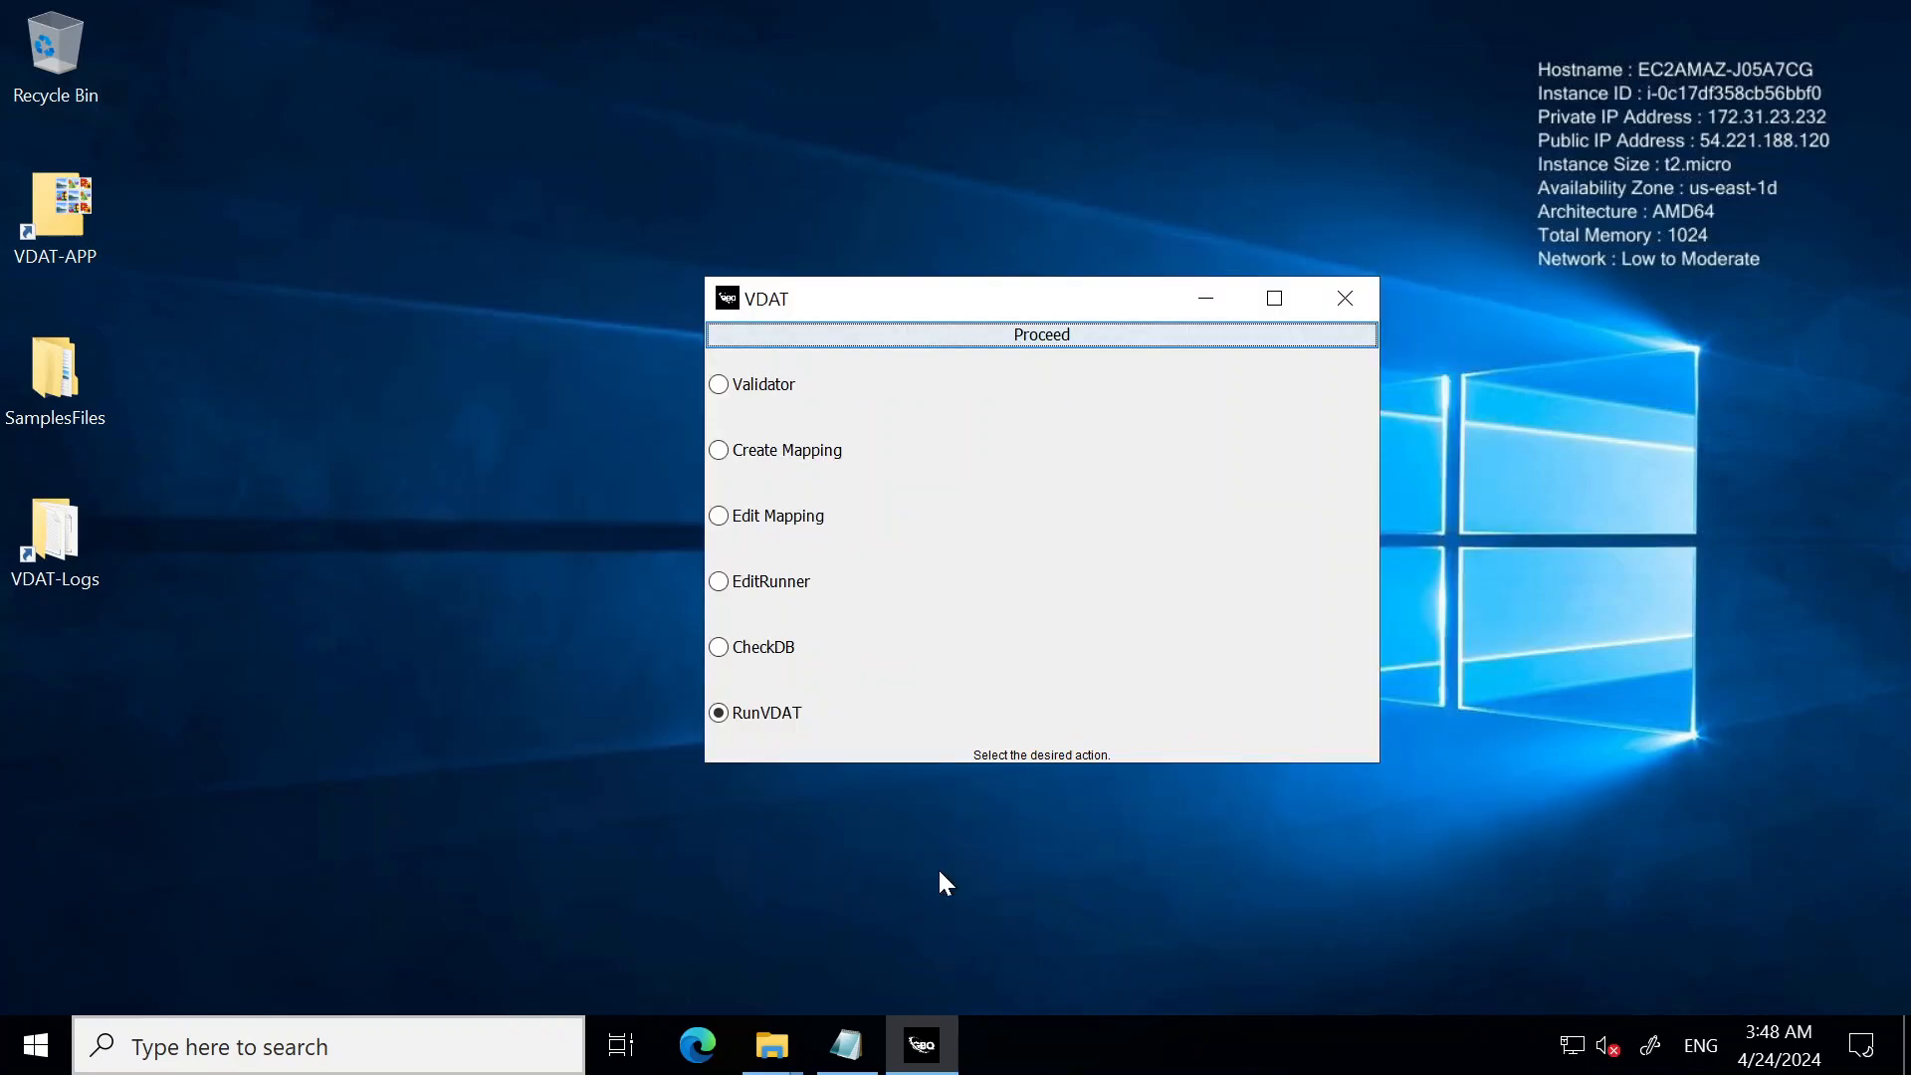
pyautogui.click(1356, 297)
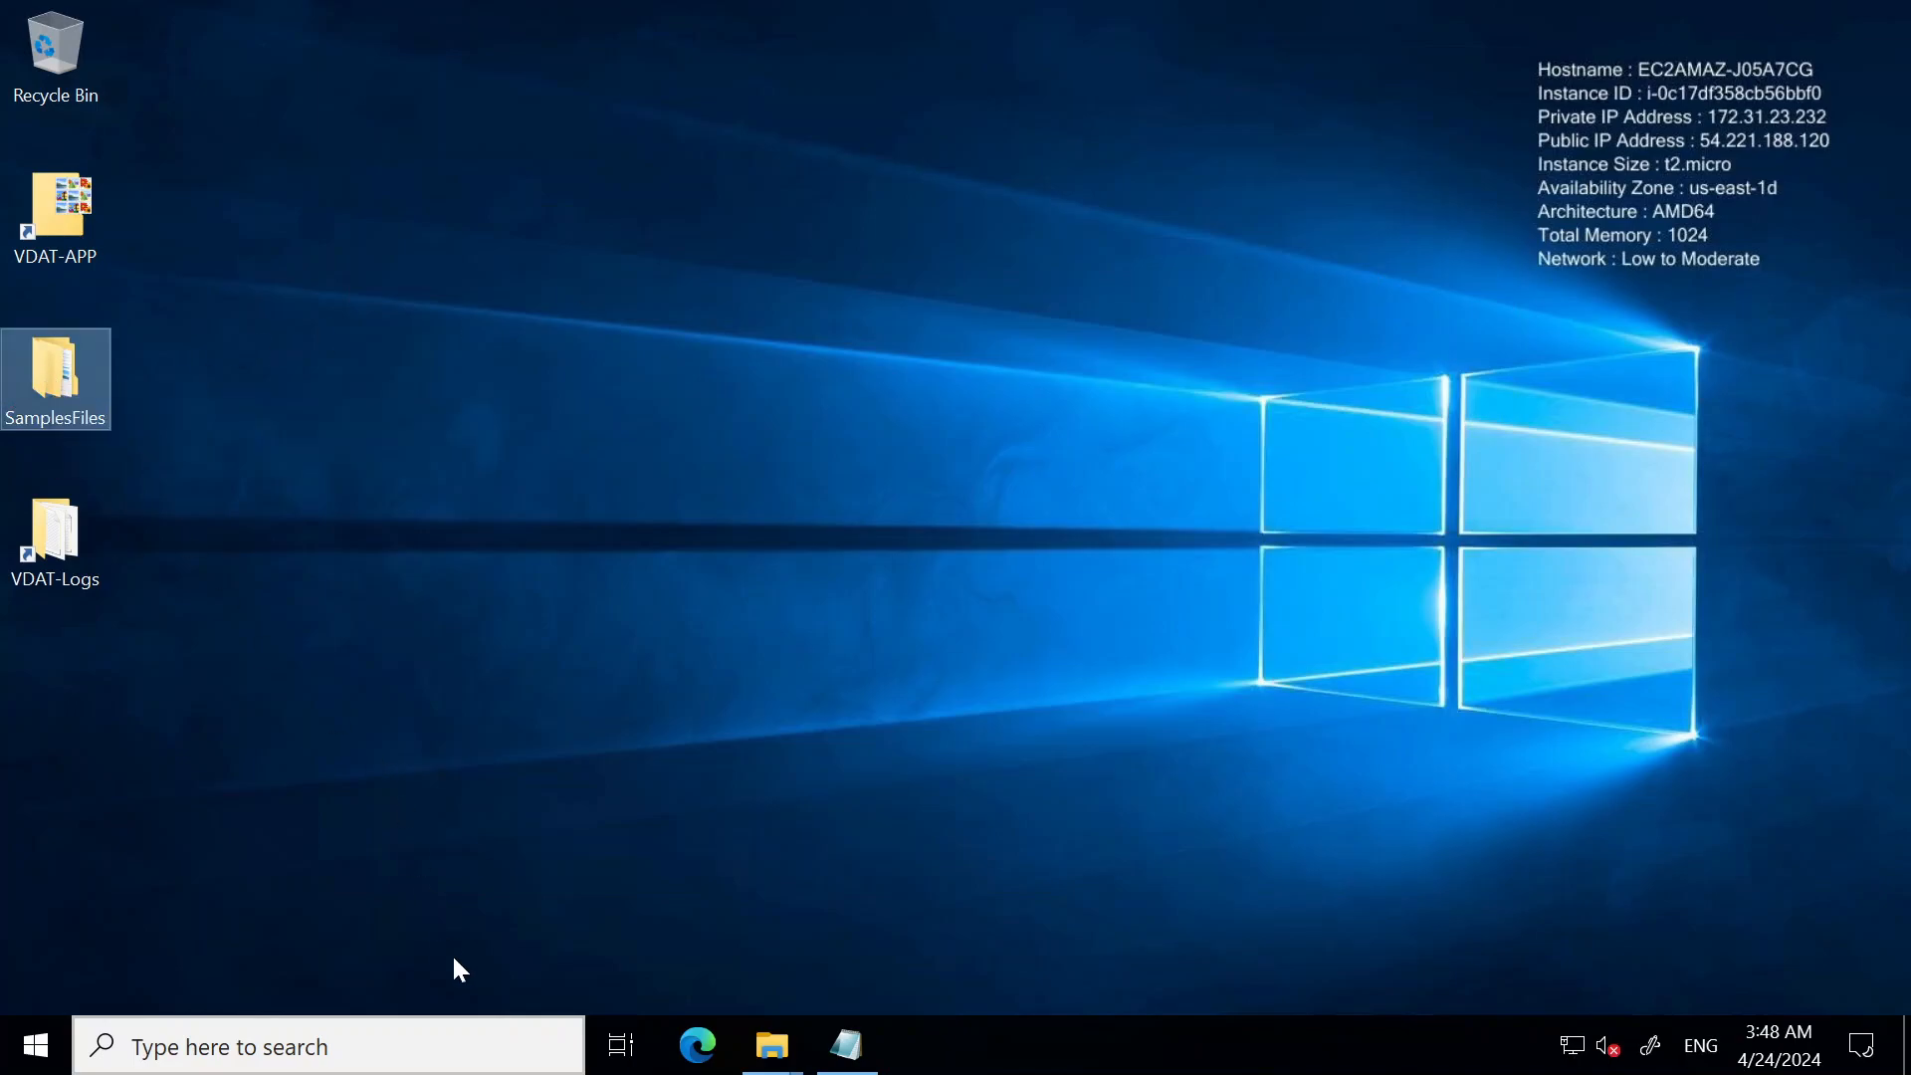
# Switch to File Explorer and browse to C:\PepperWare\Logs\MappingGenerator\Logs
pyautogui.click(781, 1051)
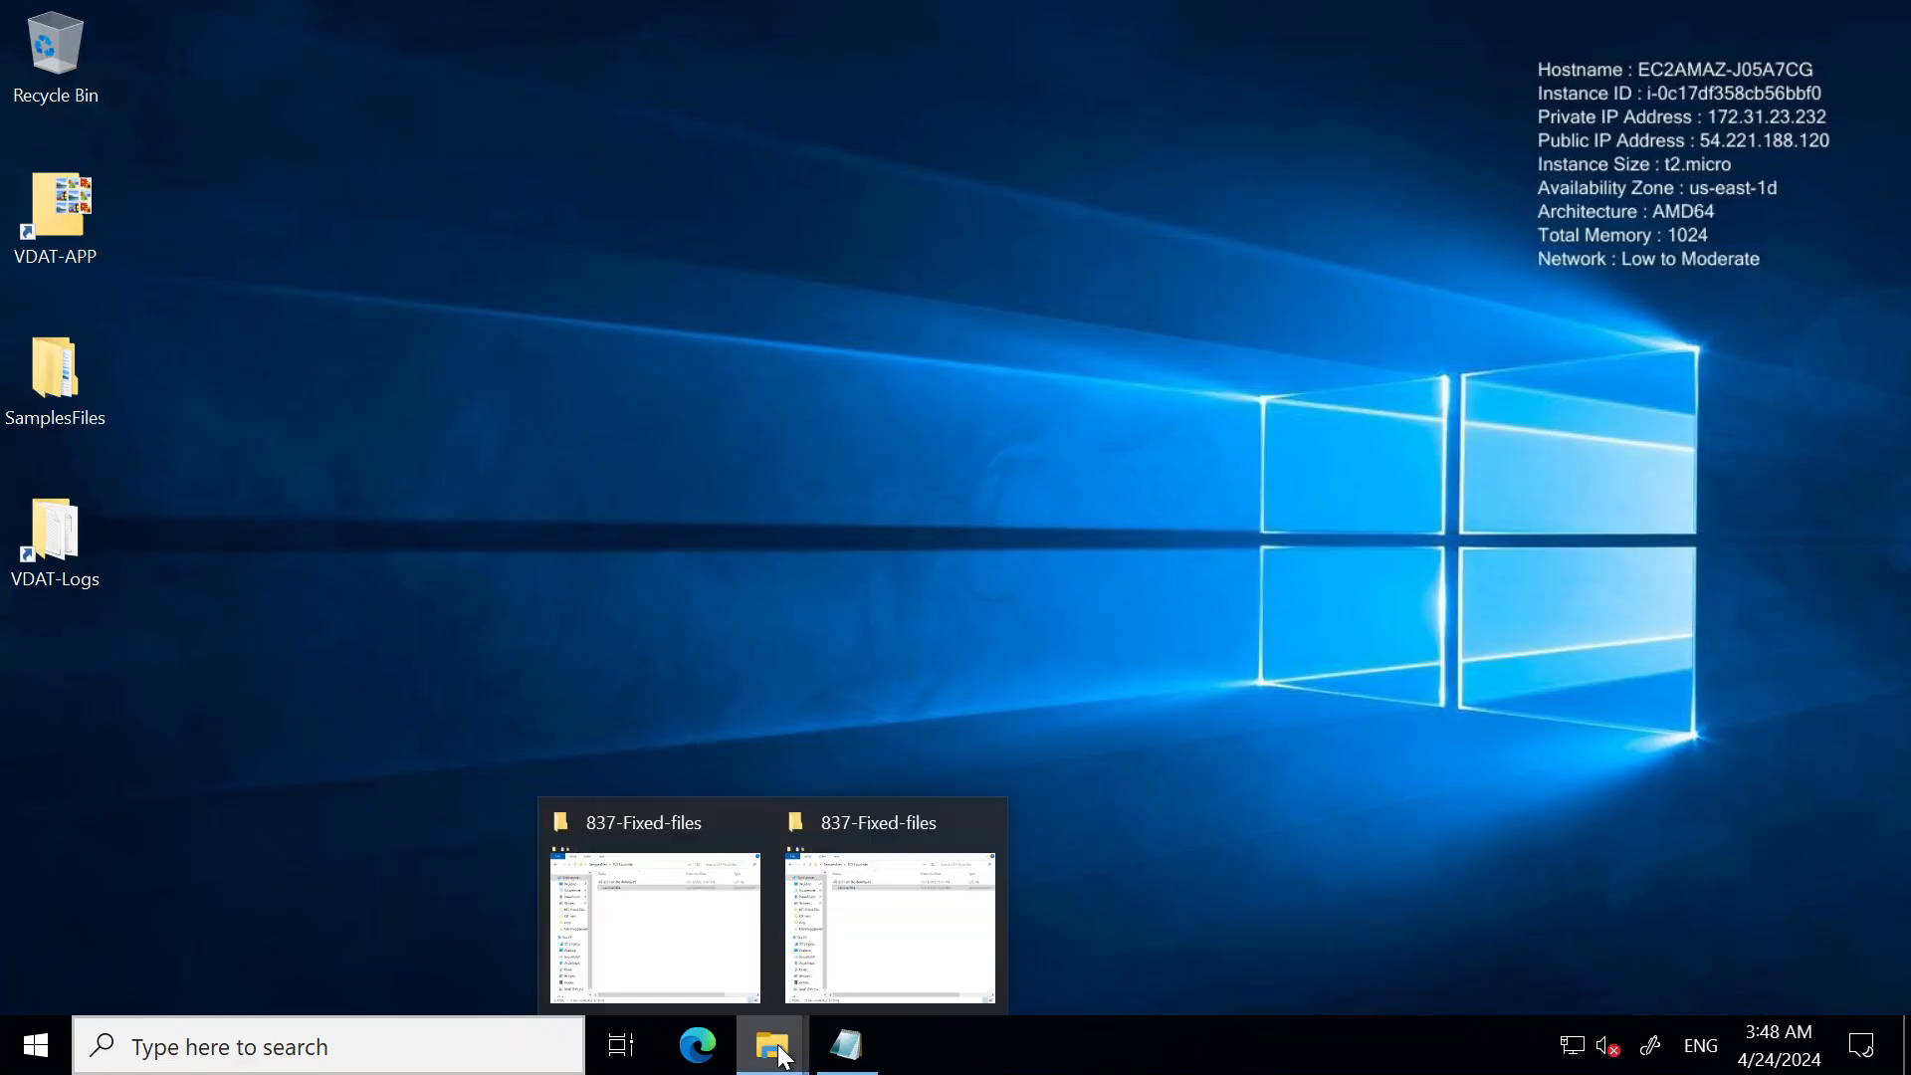
pyautogui.moveTo(859, 976)
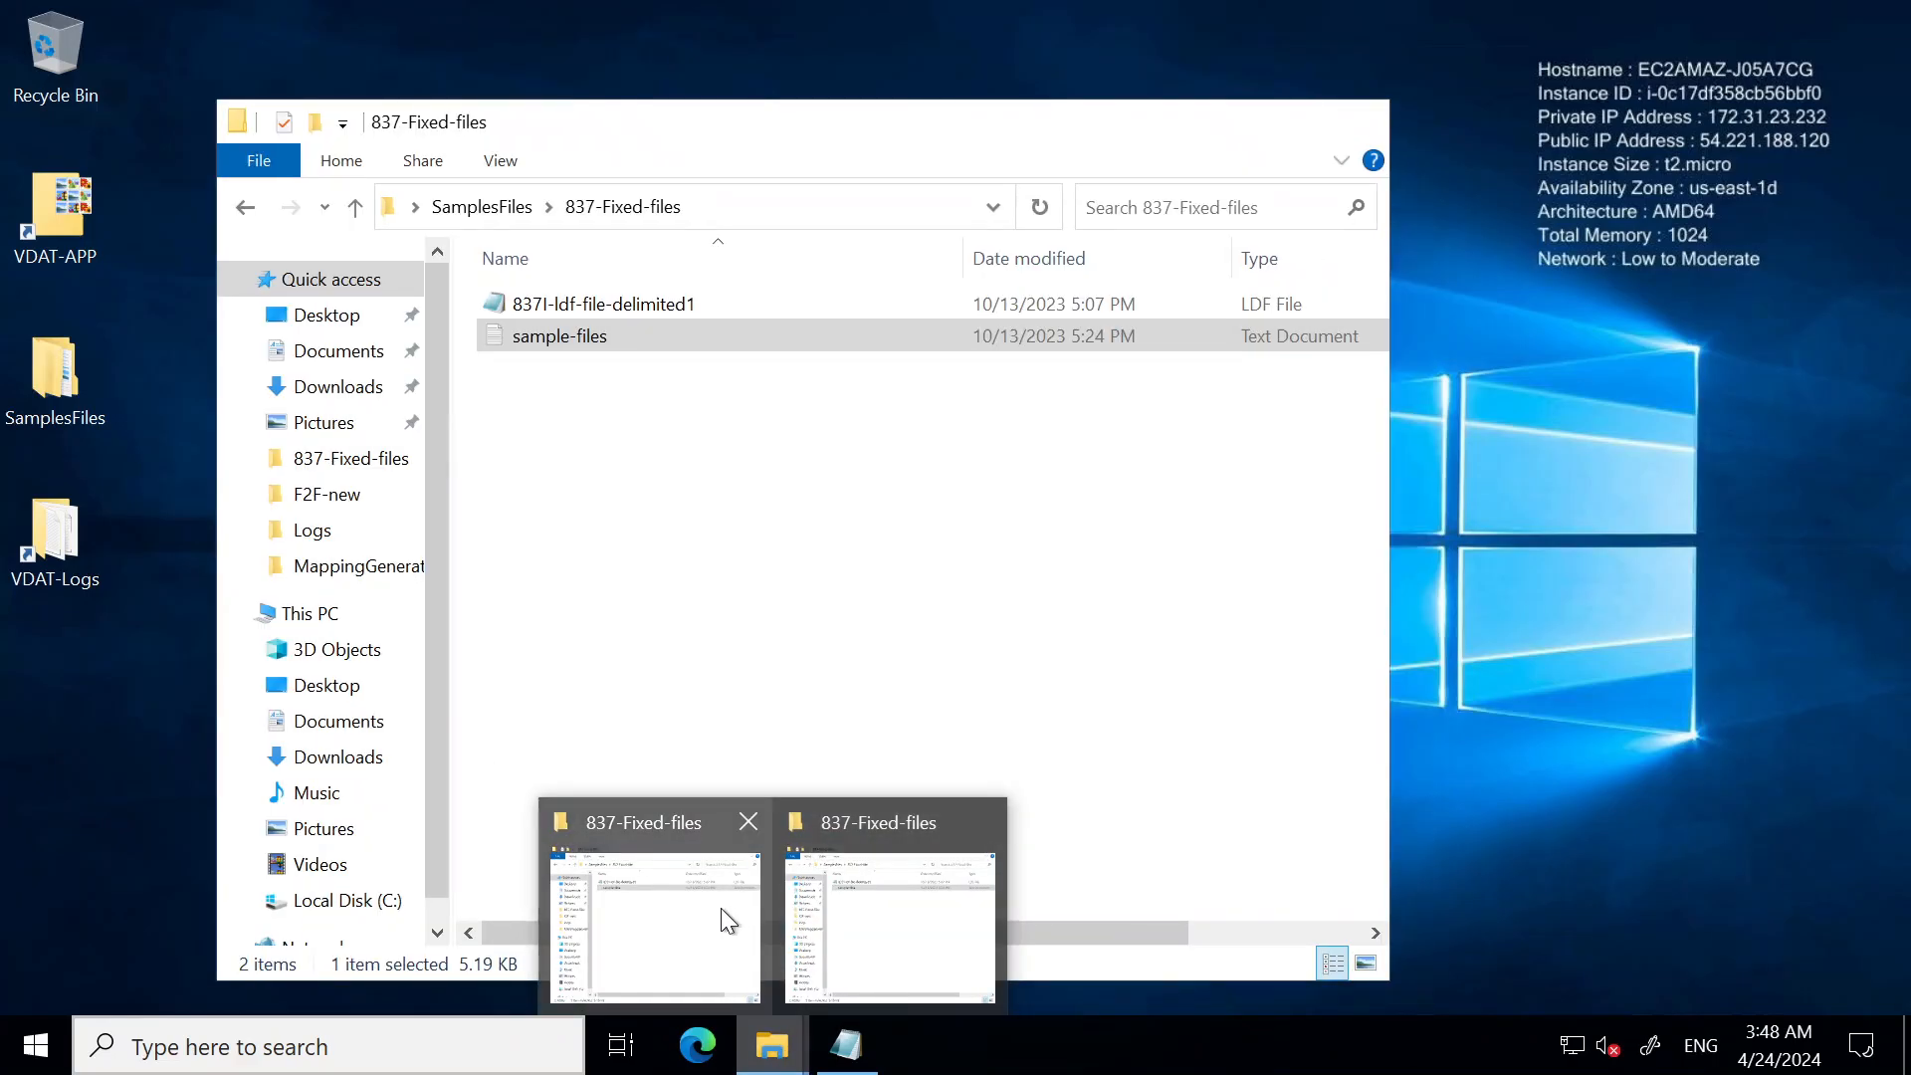
pyautogui.click(721, 908)
pyautogui.click(362, 902)
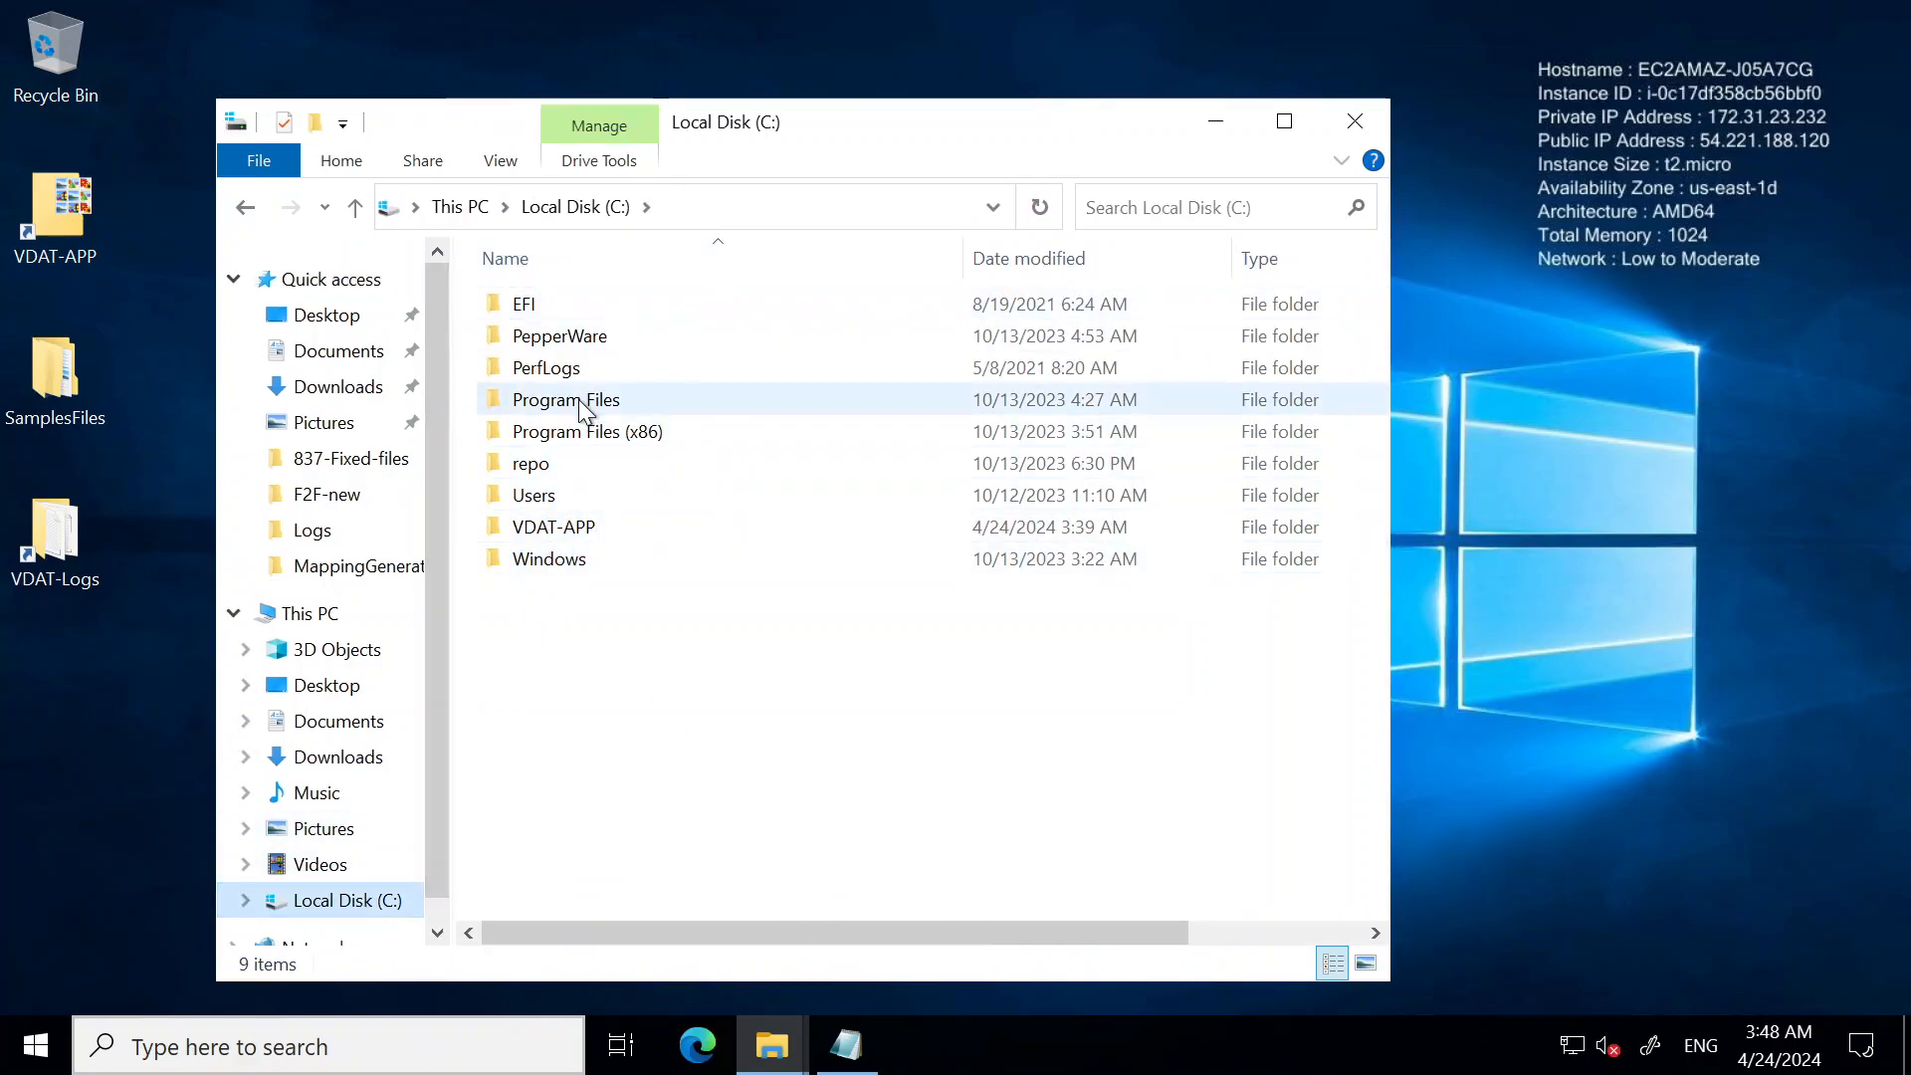
pyautogui.doubleClick(576, 337)
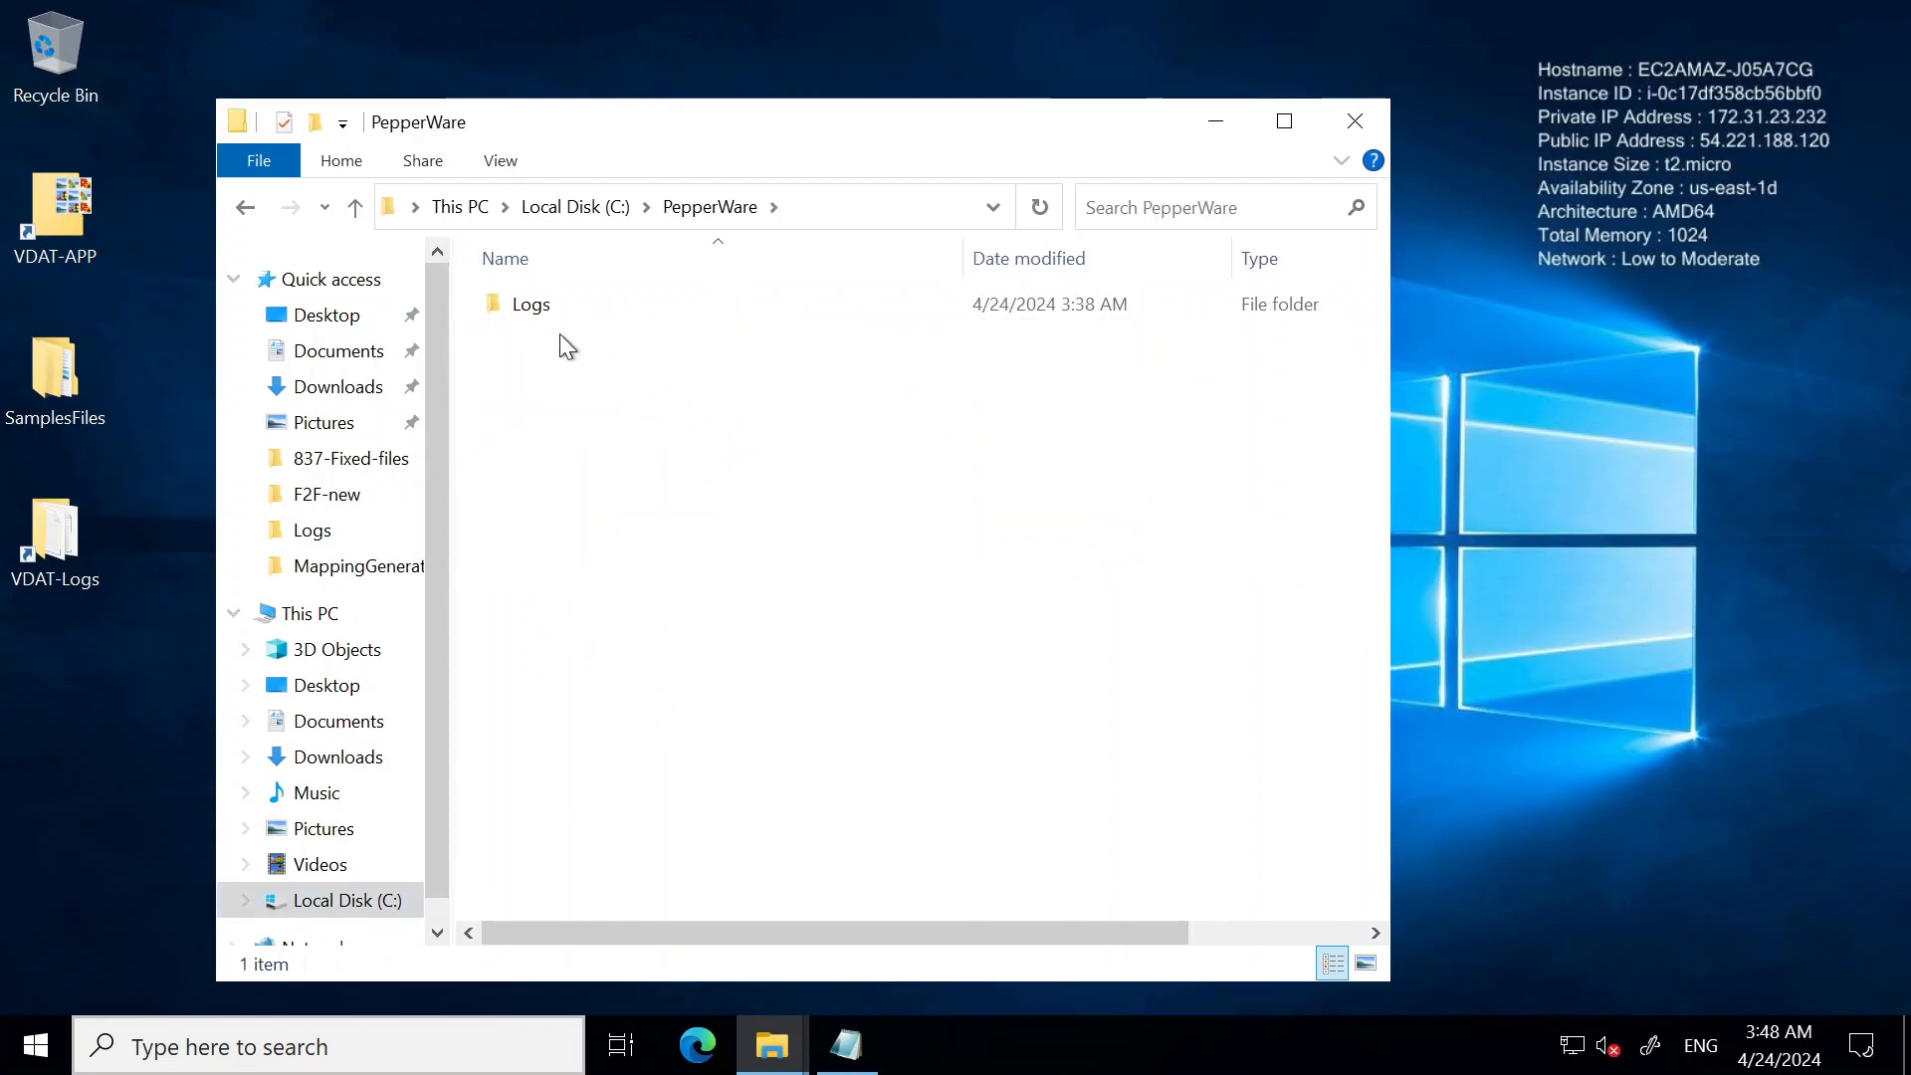
pyautogui.doubleClick(522, 309)
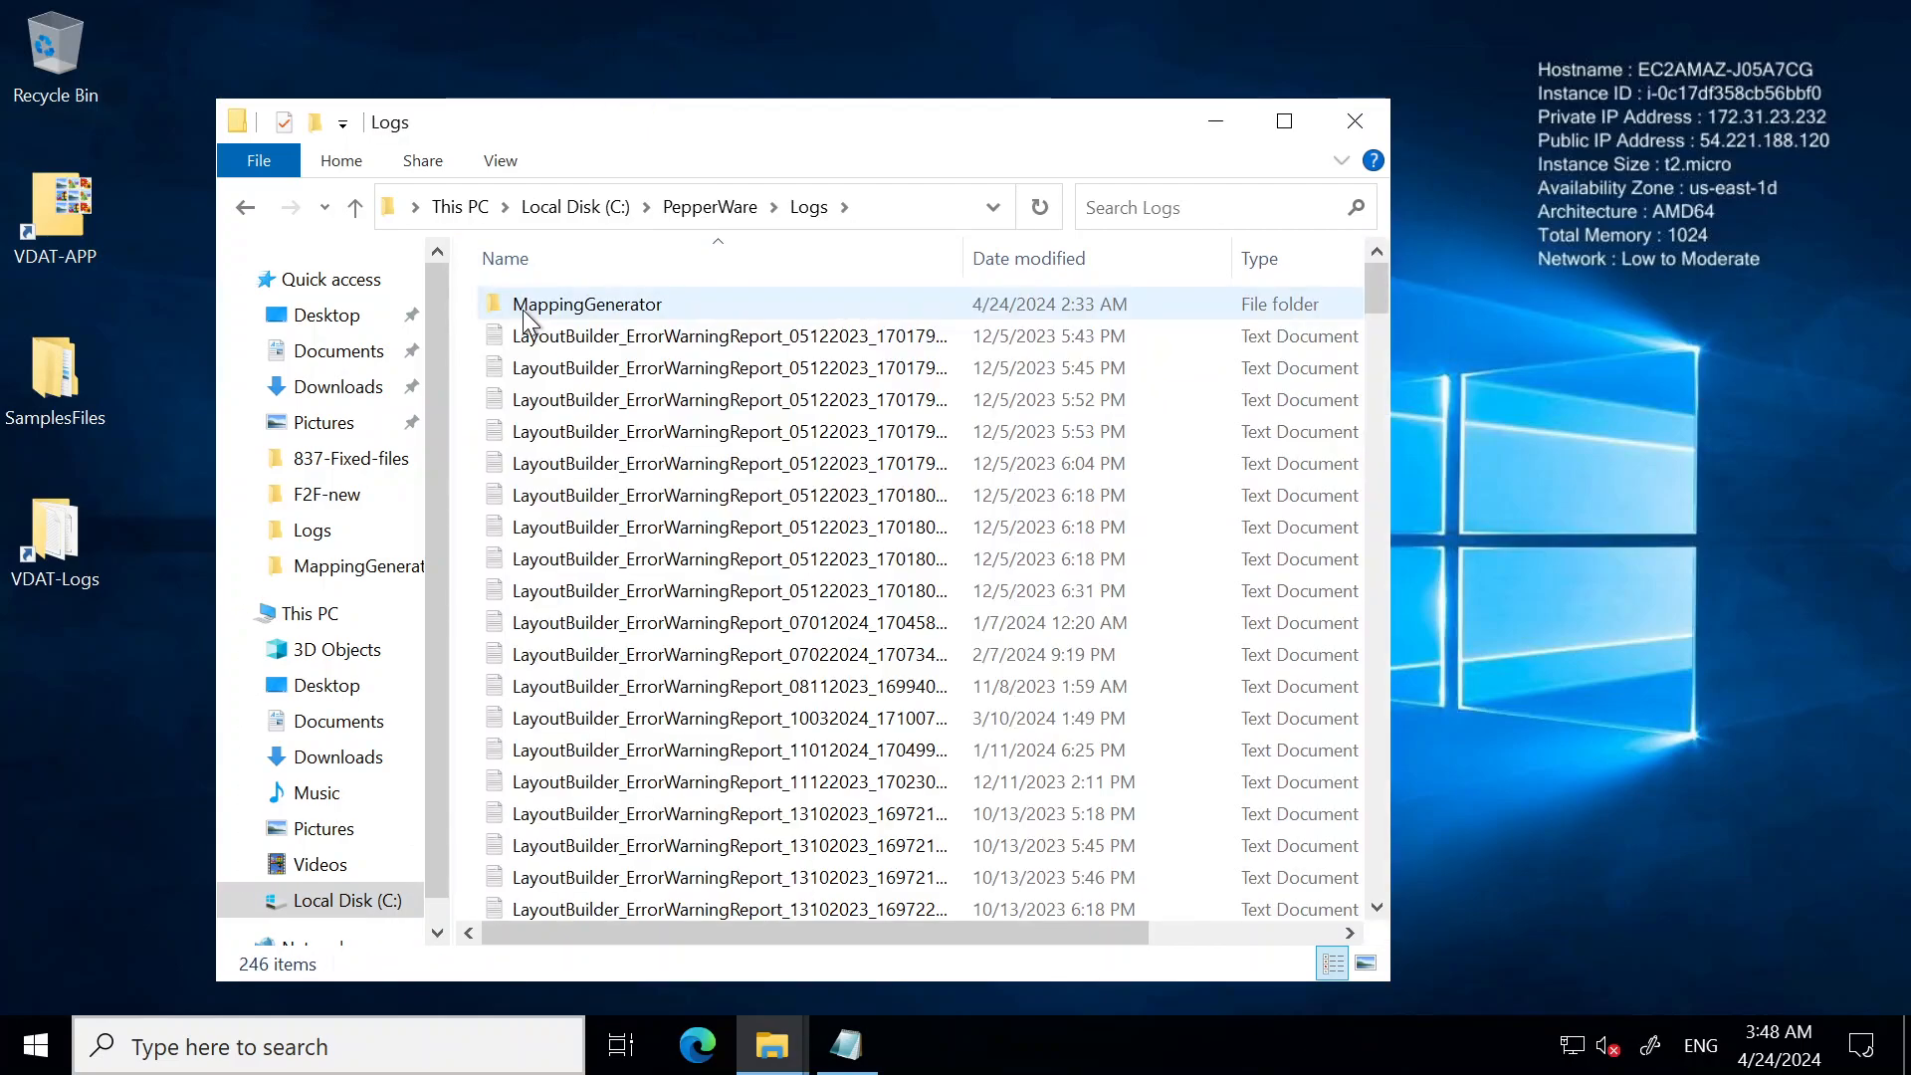
pyautogui.doubleClick(547, 308)
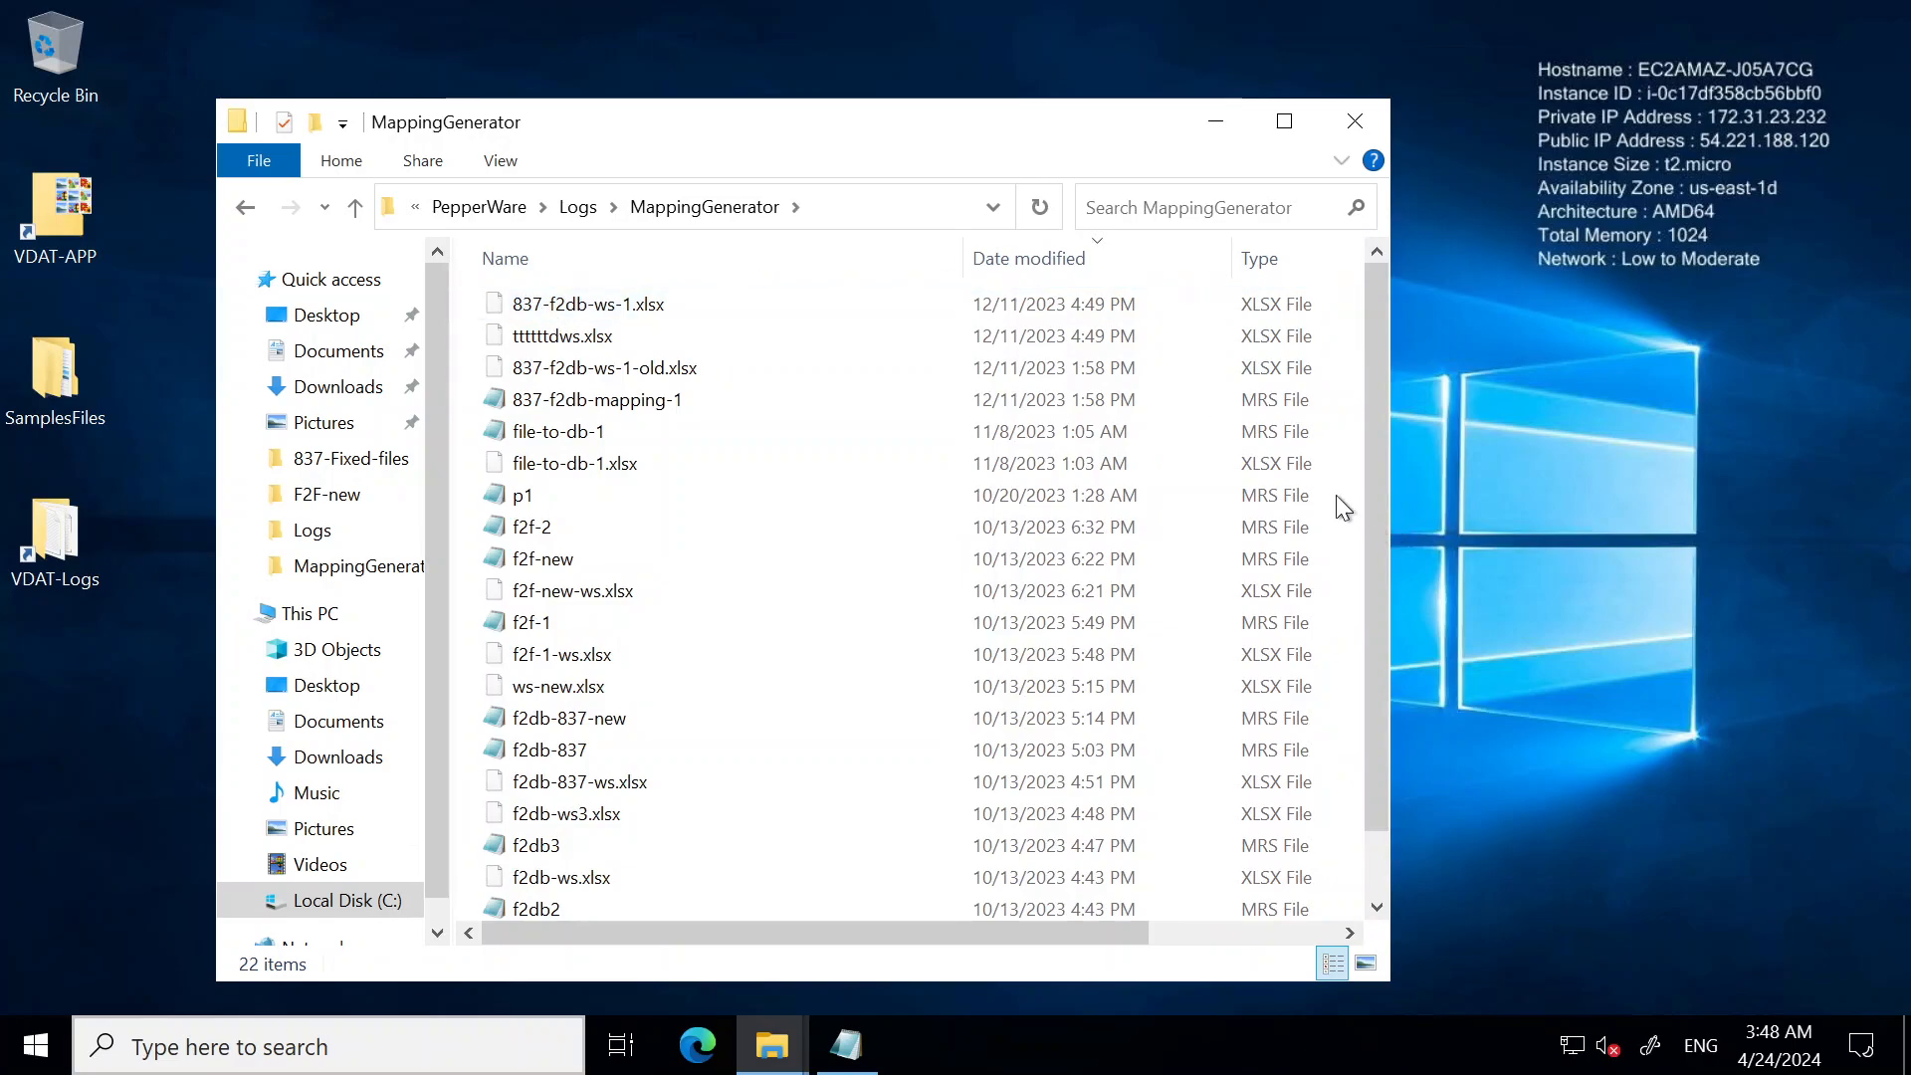
pyautogui.scroll(-1, 1380, 709)
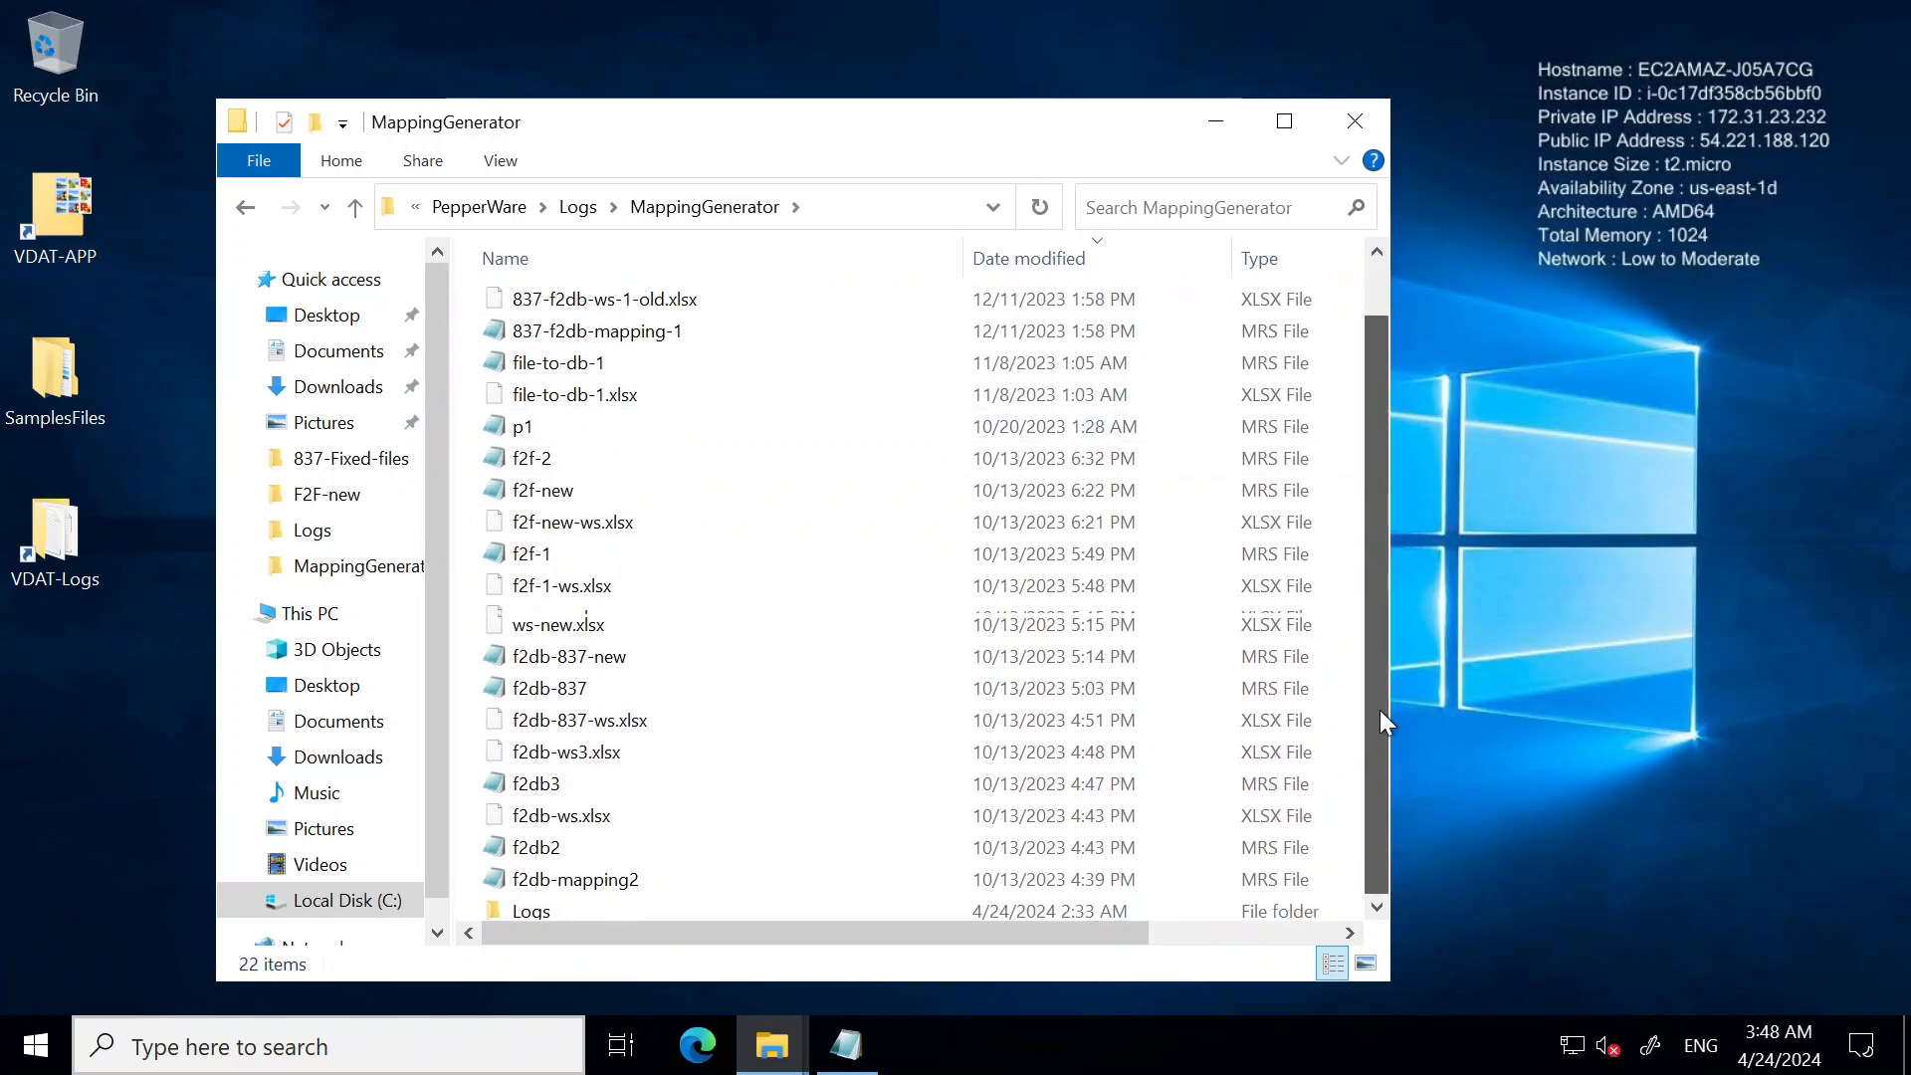
pyautogui.doubleClick(527, 904)
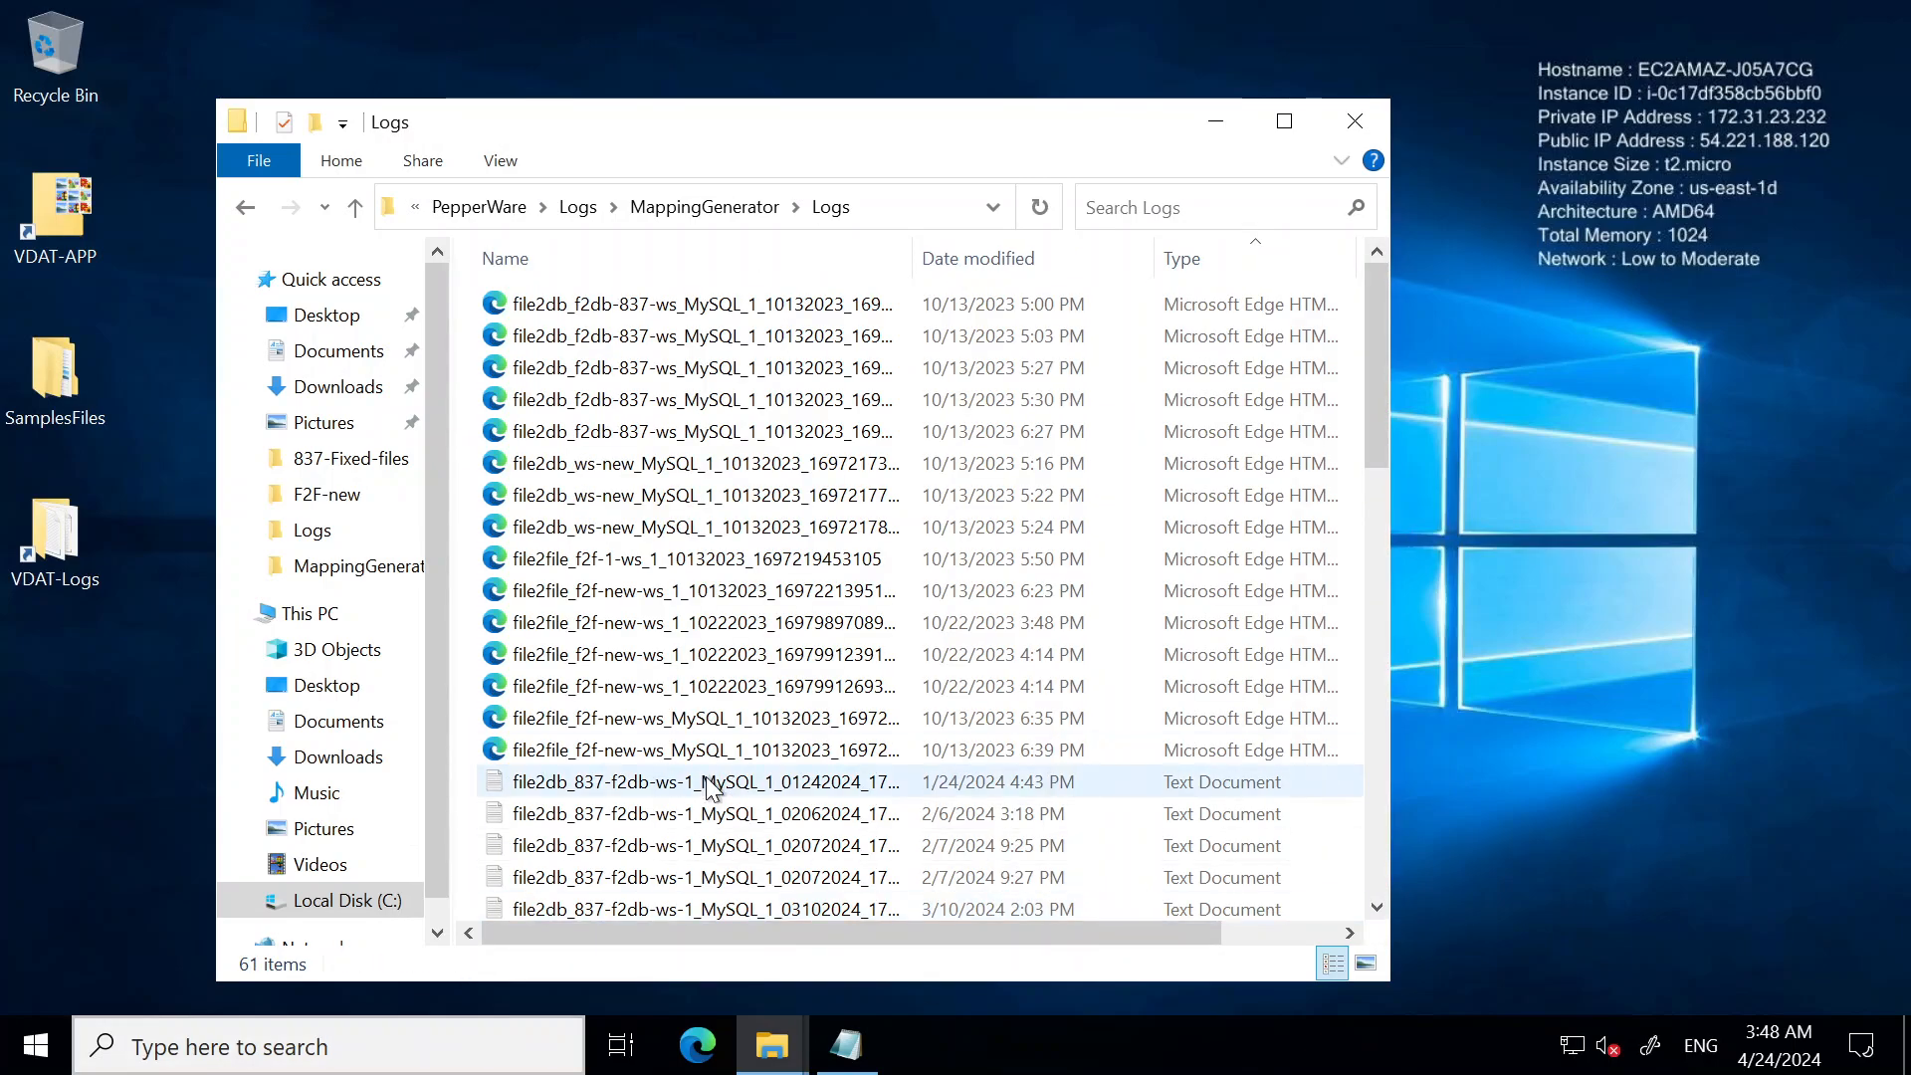
# Open the file2db_f2db-837-ws_MySQL HTML report modified 10/13/2023 5:03 PM in Edge, minimize File Explorer and maximize the report window
pyautogui.moveTo(934, 934); pyautogui.dragTo(578, 914)
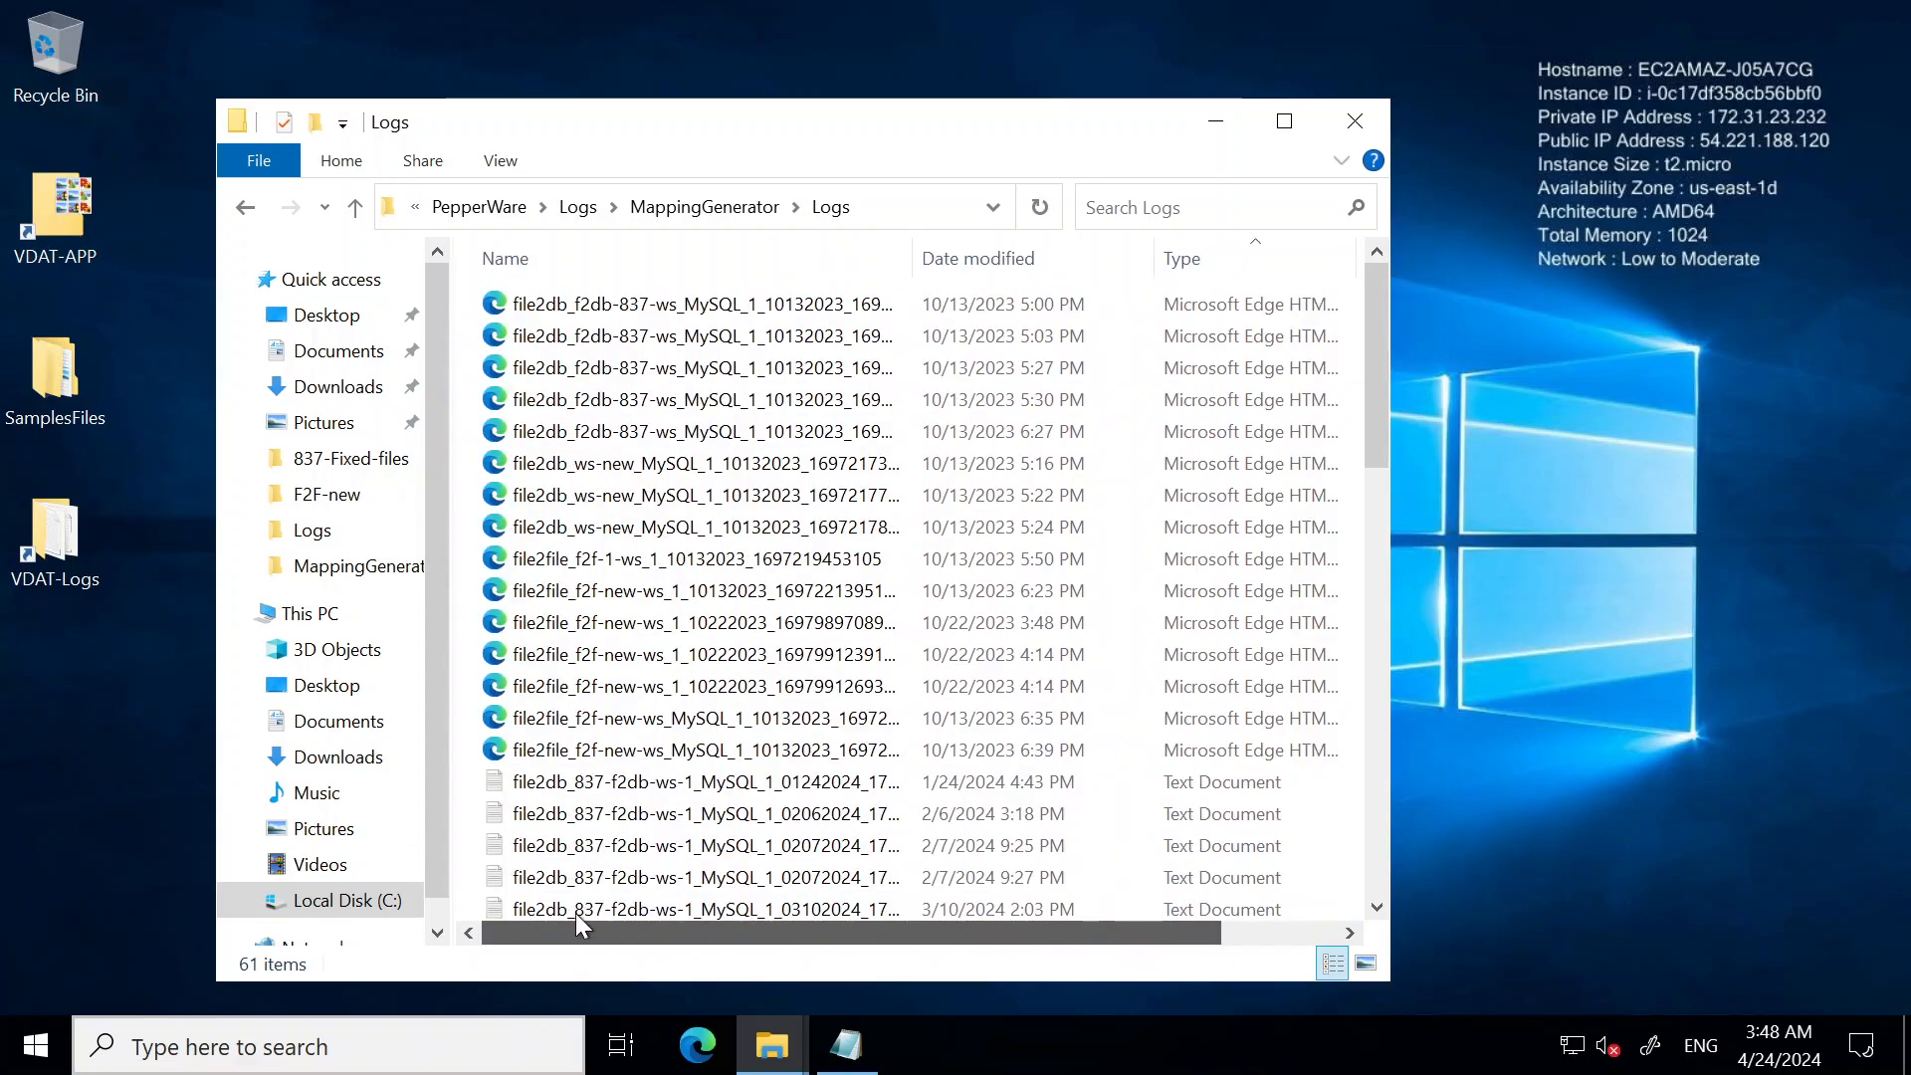
pyautogui.click(756, 337)
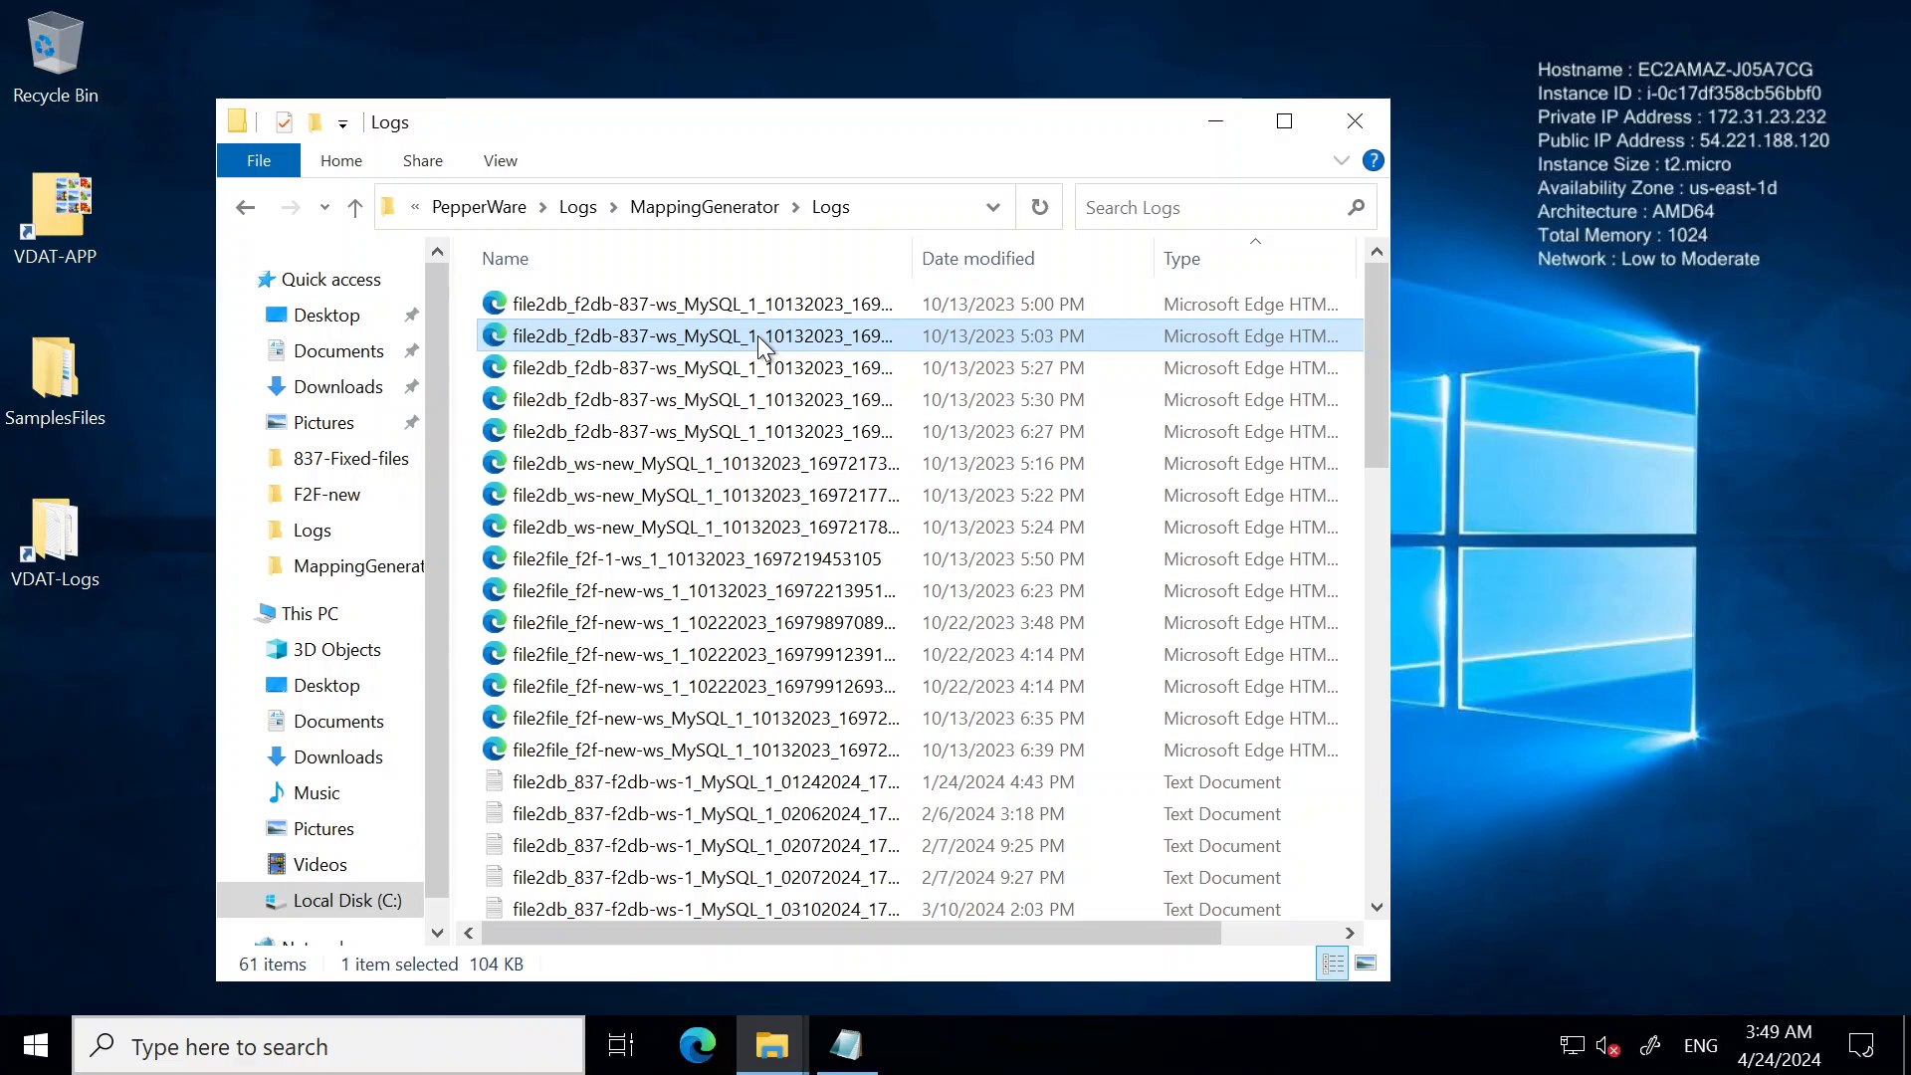
pyautogui.click(1214, 123)
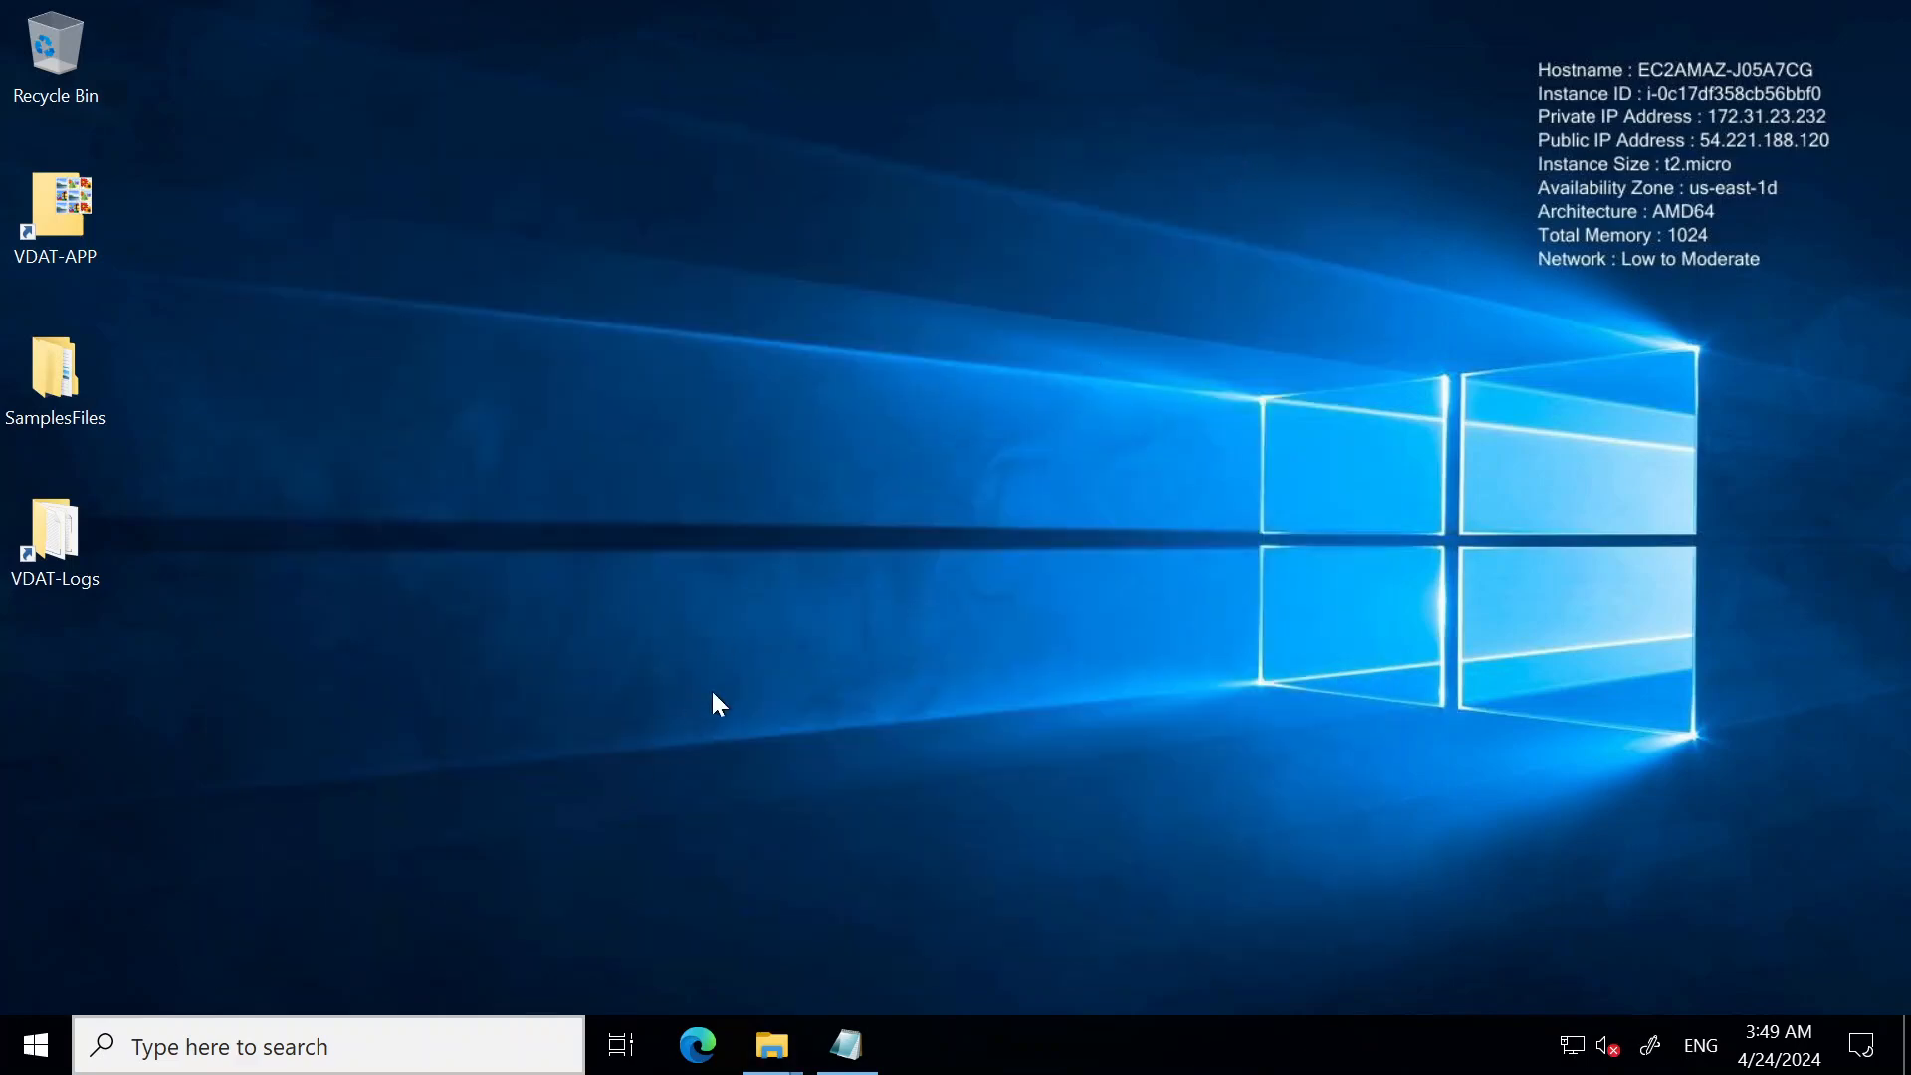
pyautogui.click(696, 1046)
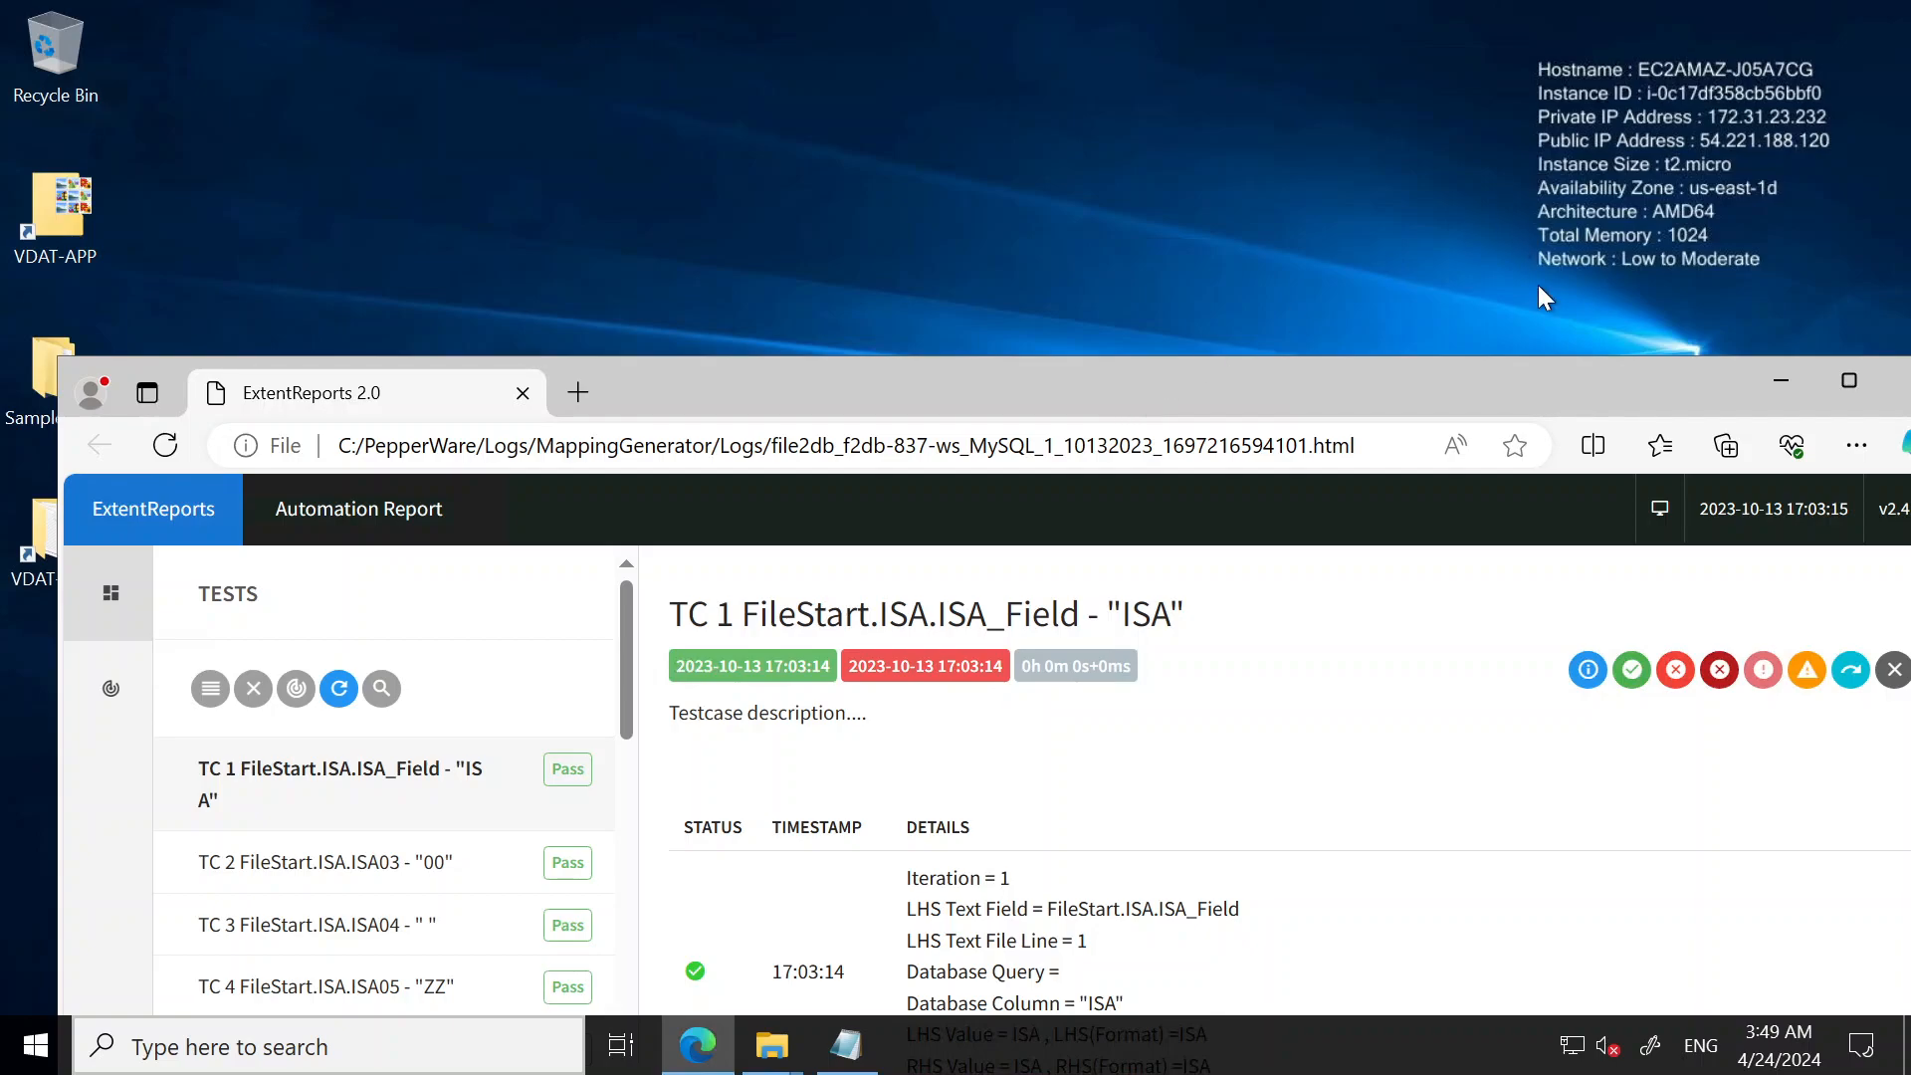
pyautogui.click(1853, 383)
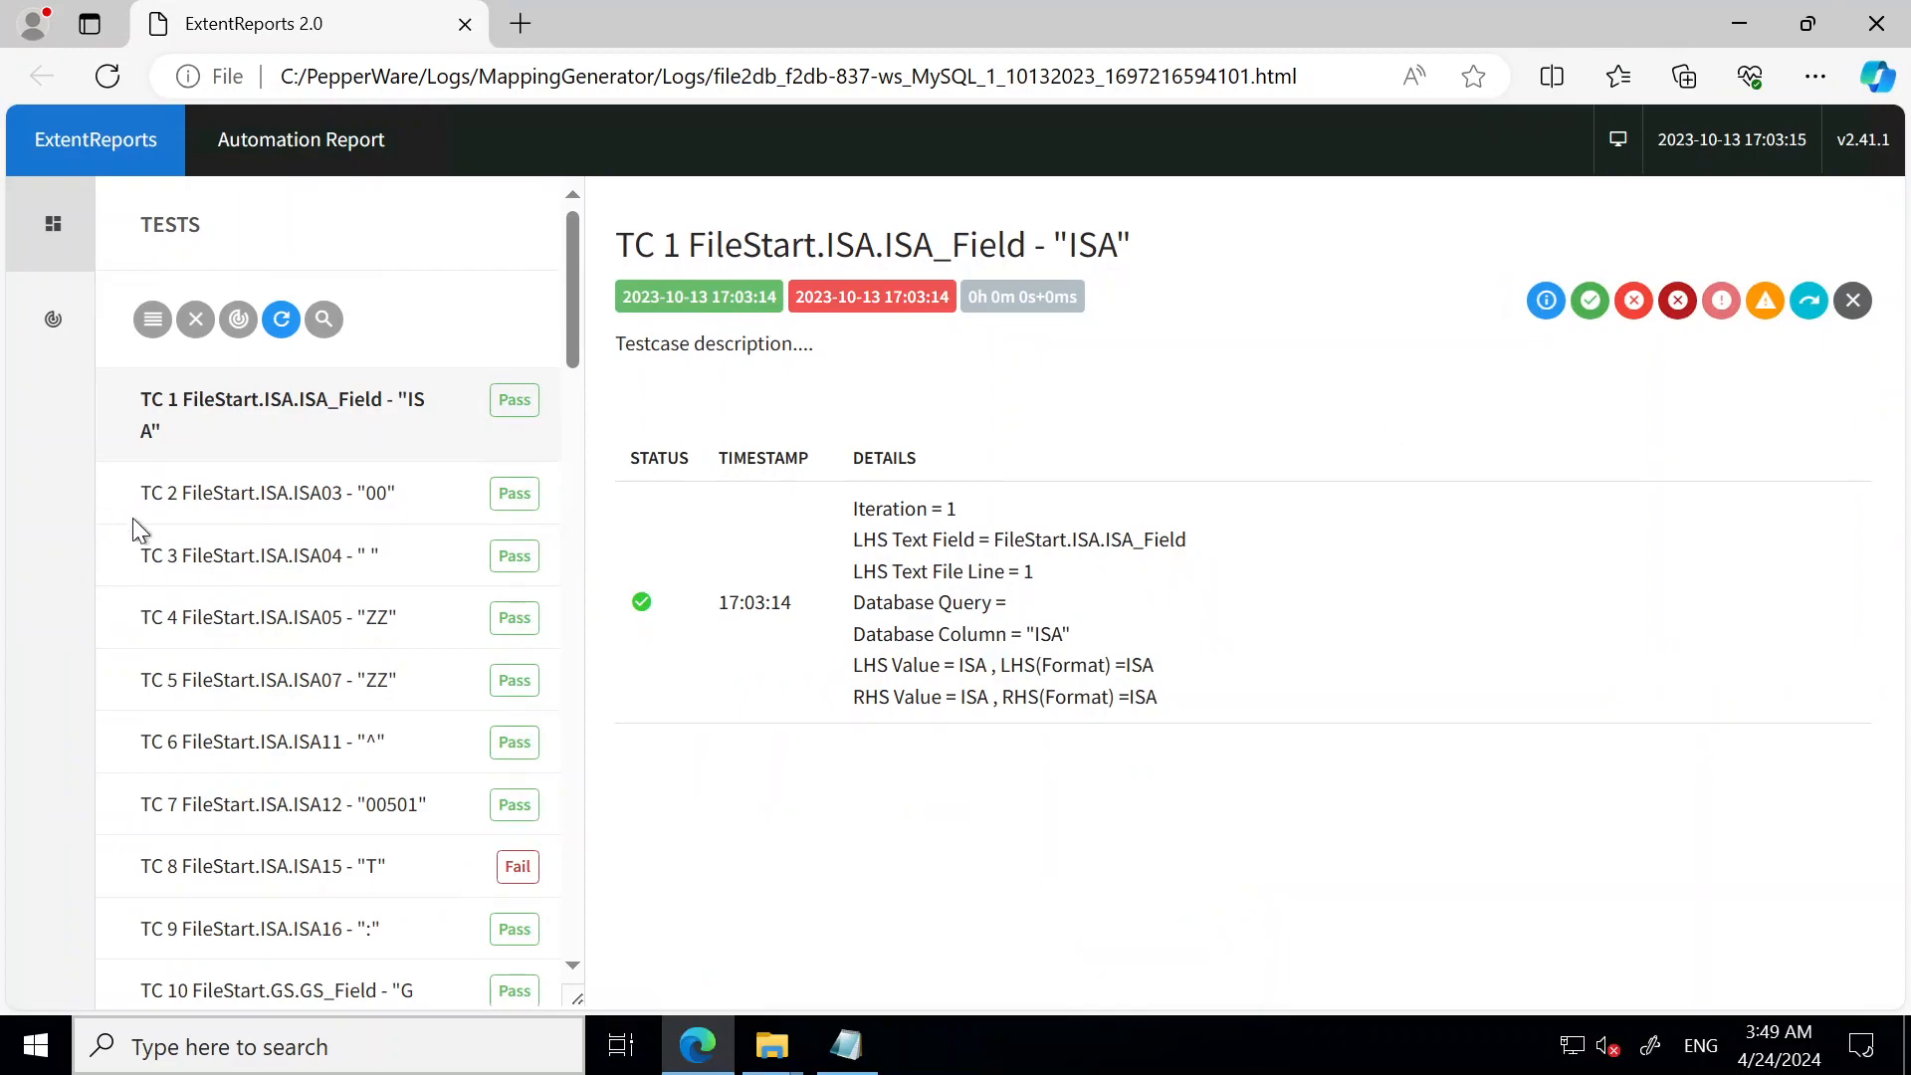
# Review the details of test cases TC 2 to TC 8 in the report, comparing each one's LHS and RHS values
pyautogui.click(267, 488)
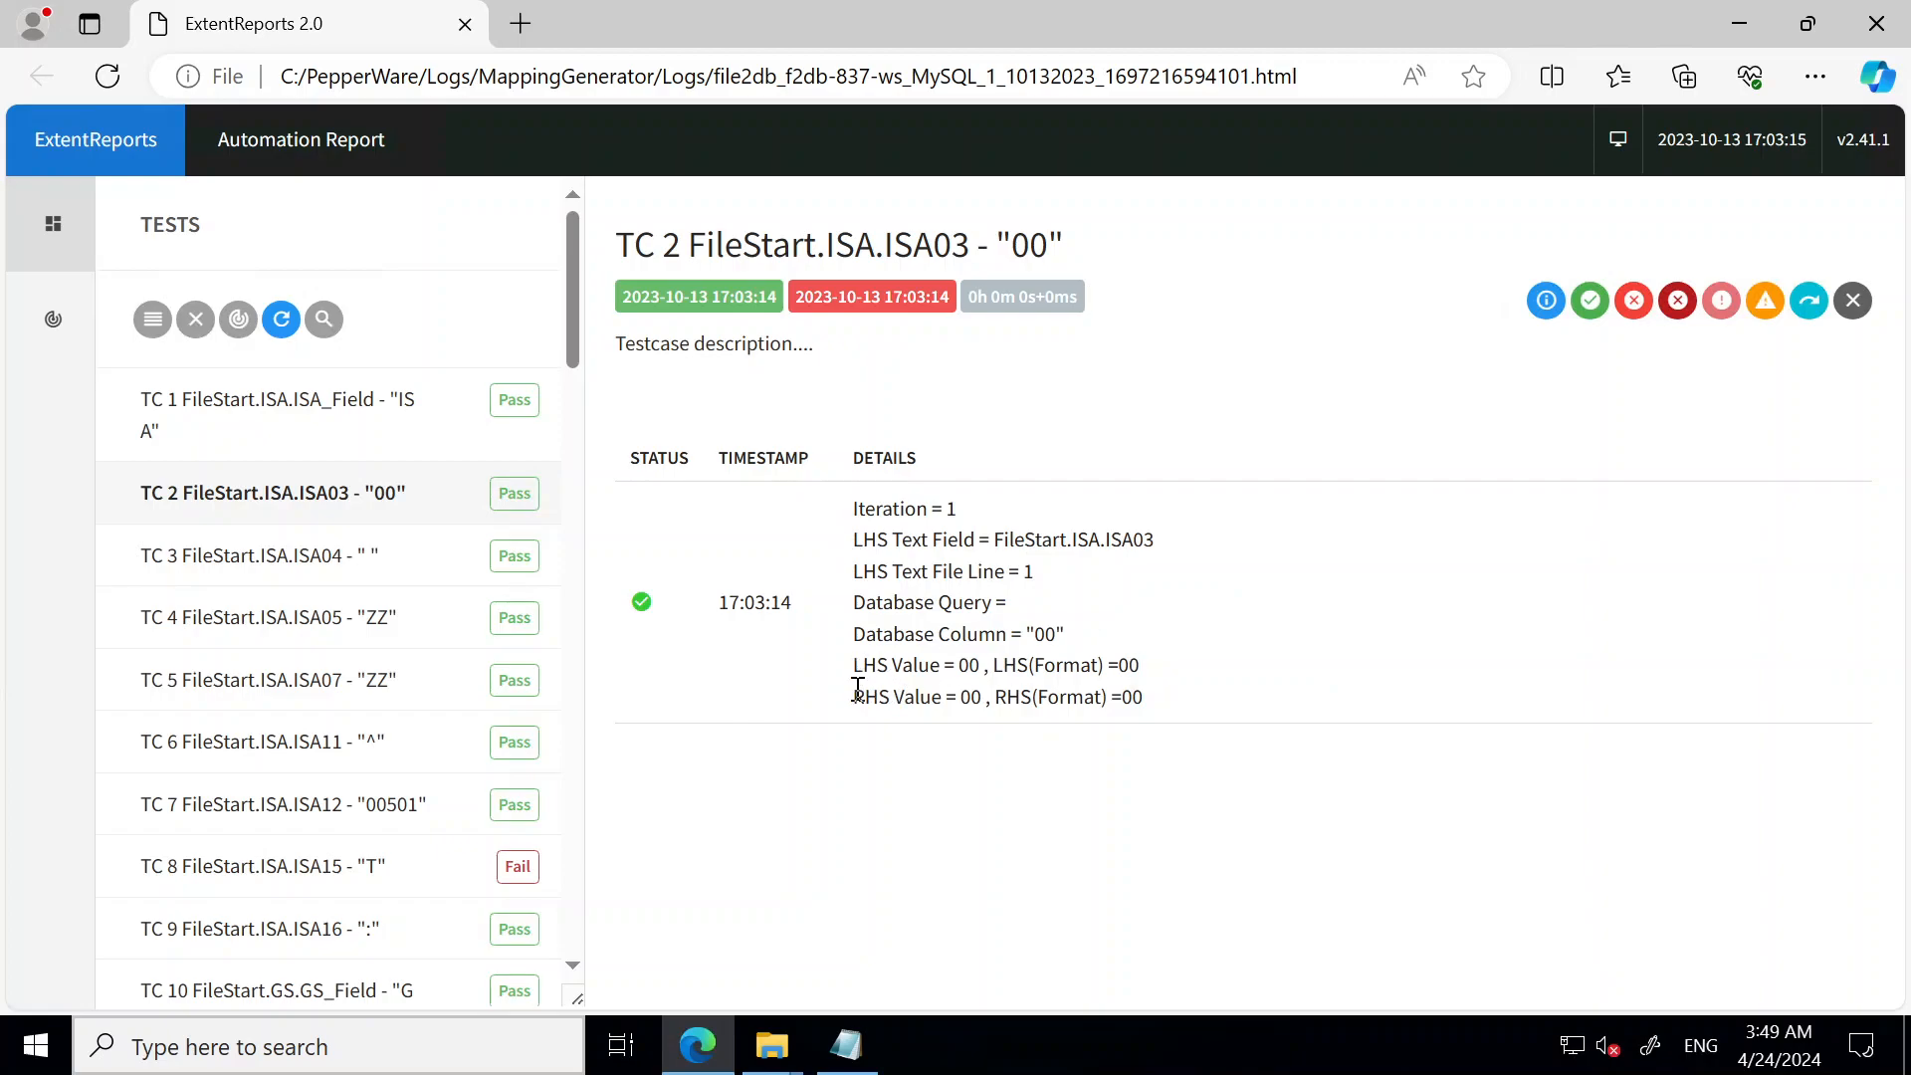
pyautogui.click(500, 575)
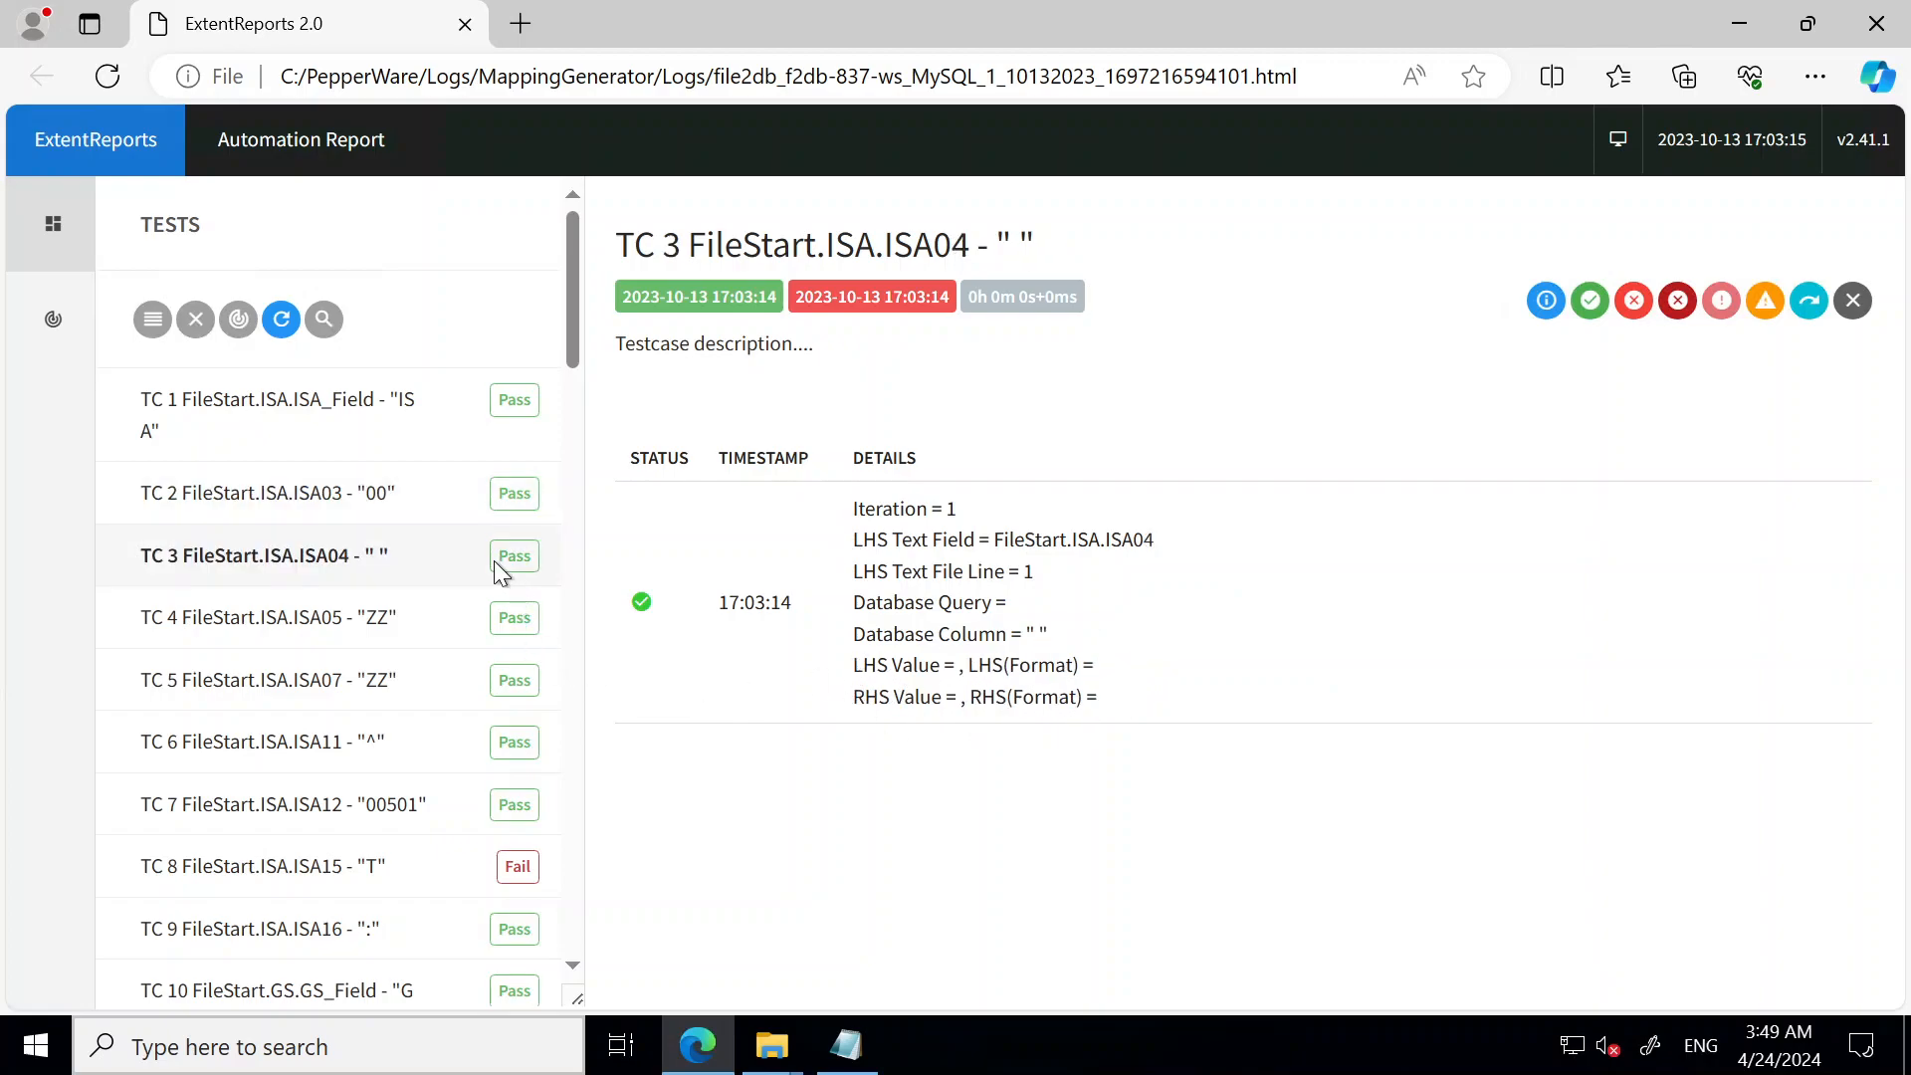
pyautogui.click(479, 615)
pyautogui.click(472, 698)
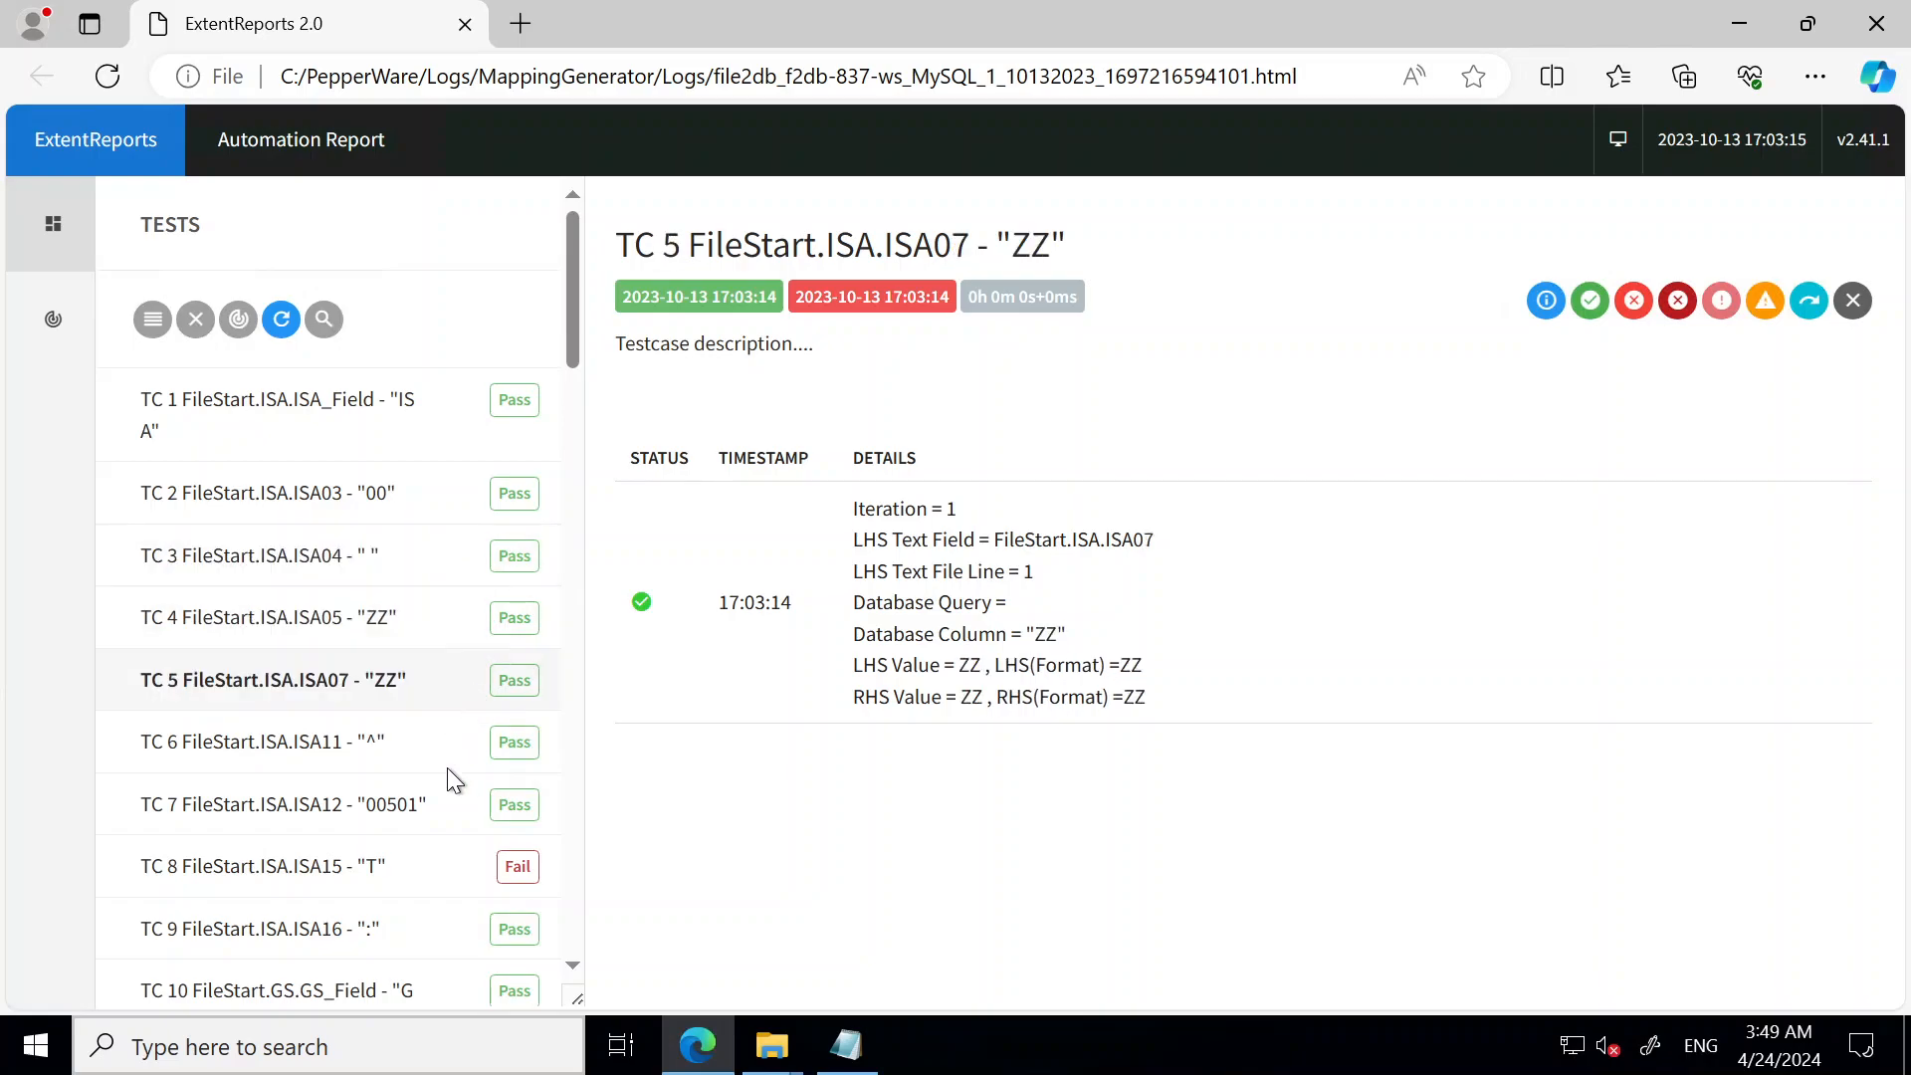
pyautogui.click(476, 756)
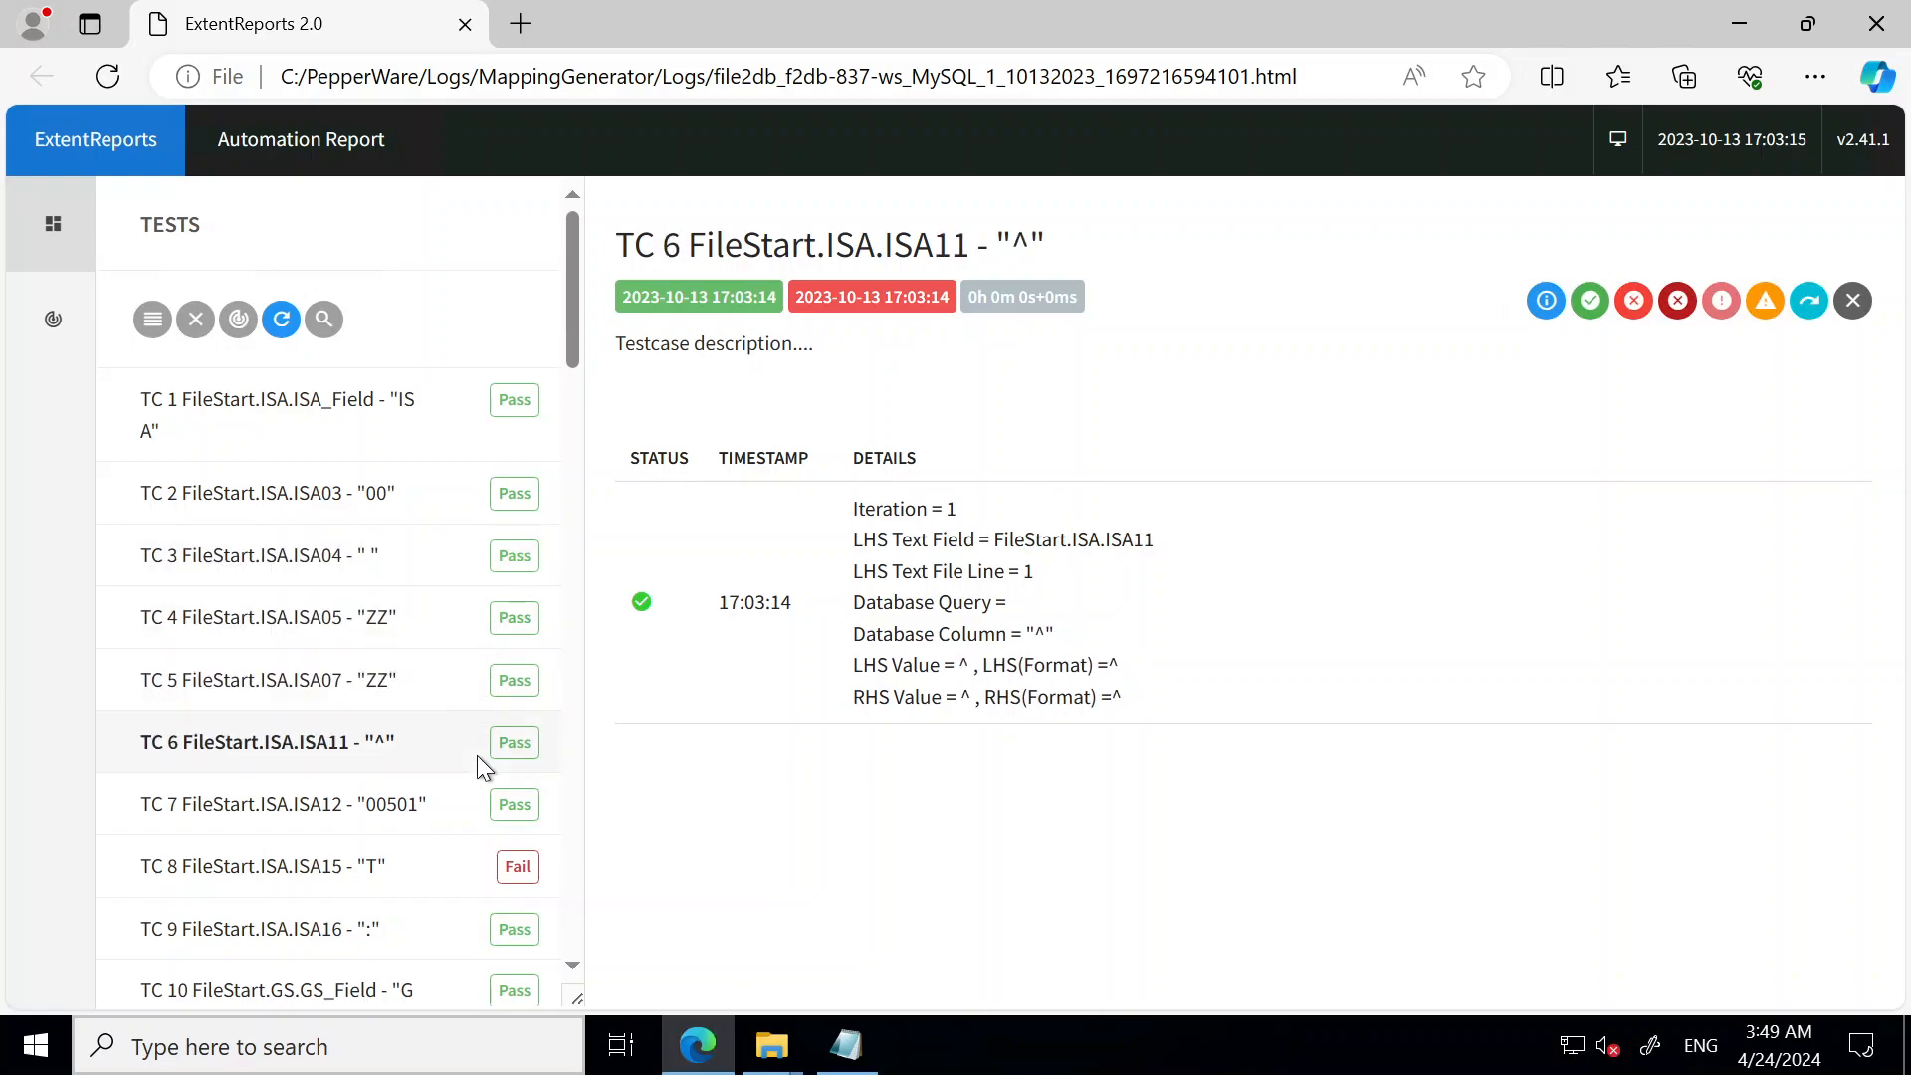
pyautogui.click(470, 812)
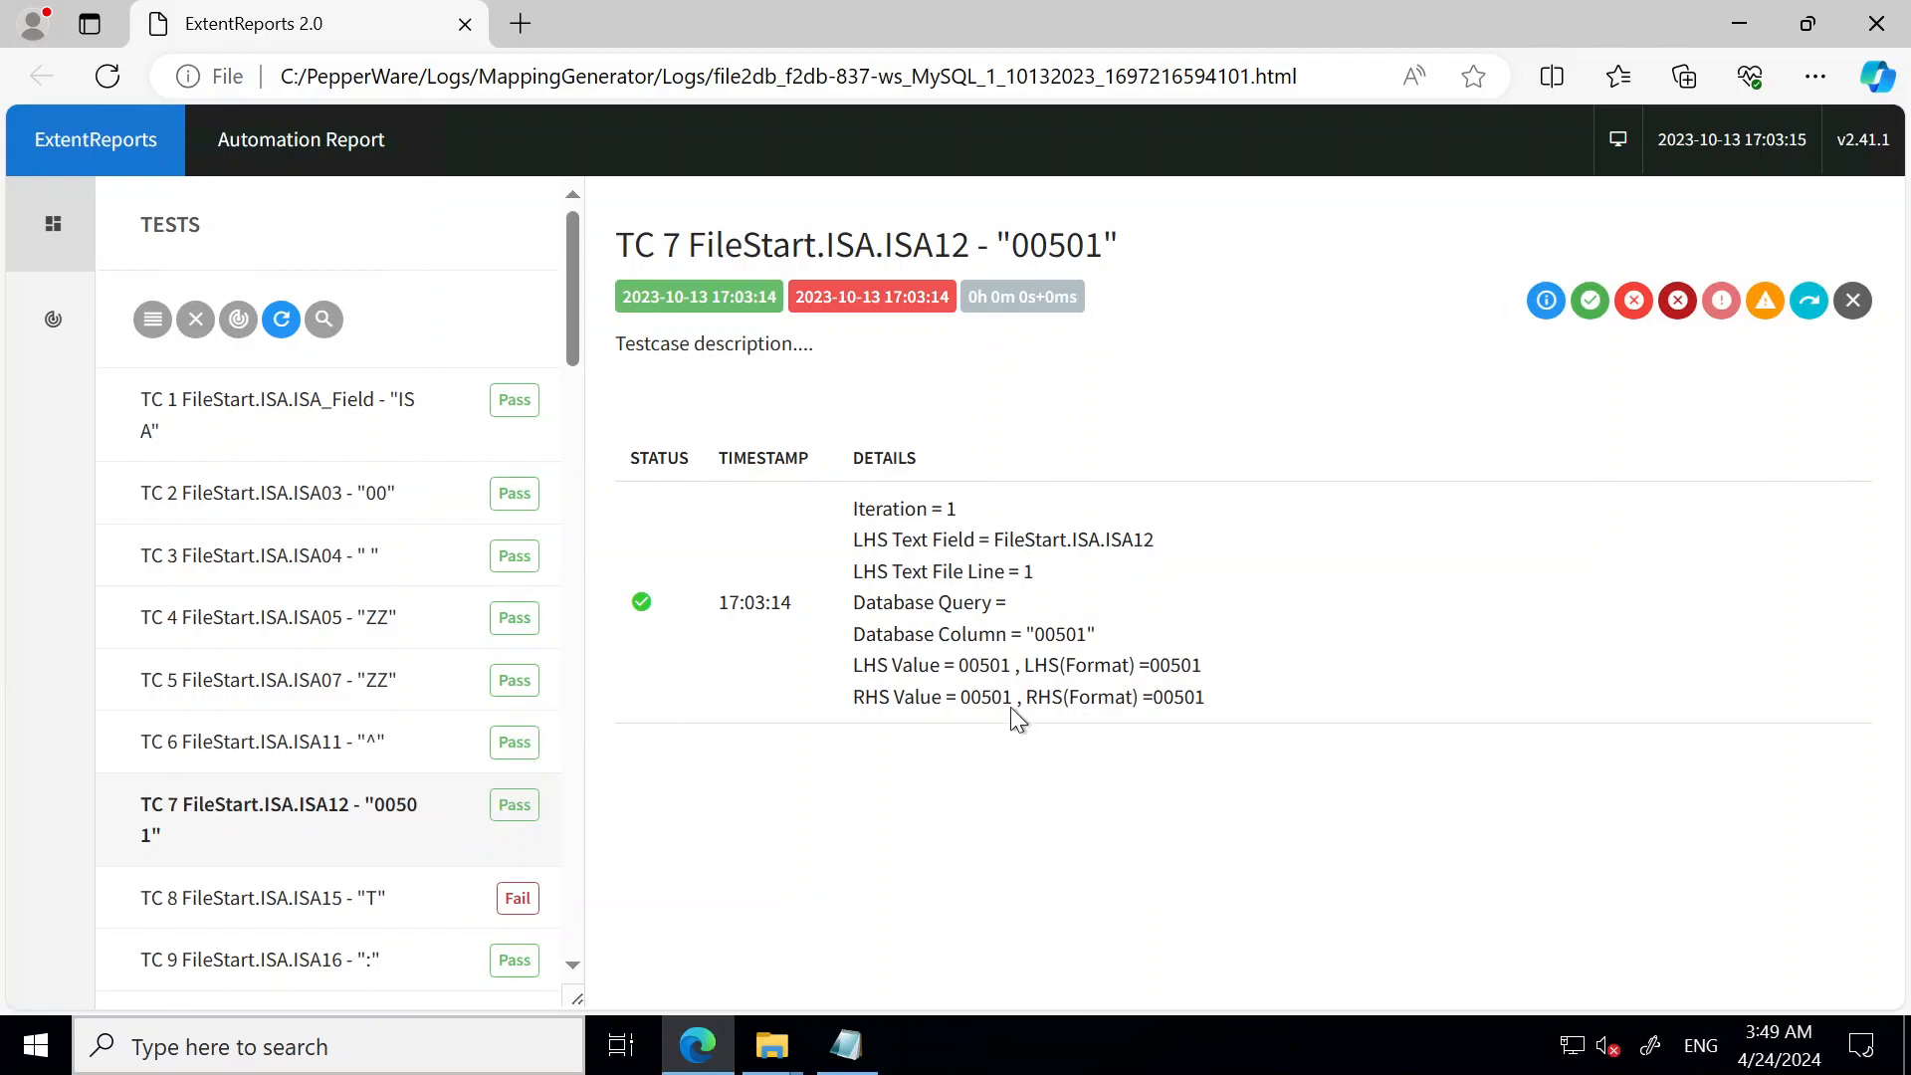
pyautogui.click(327, 896)
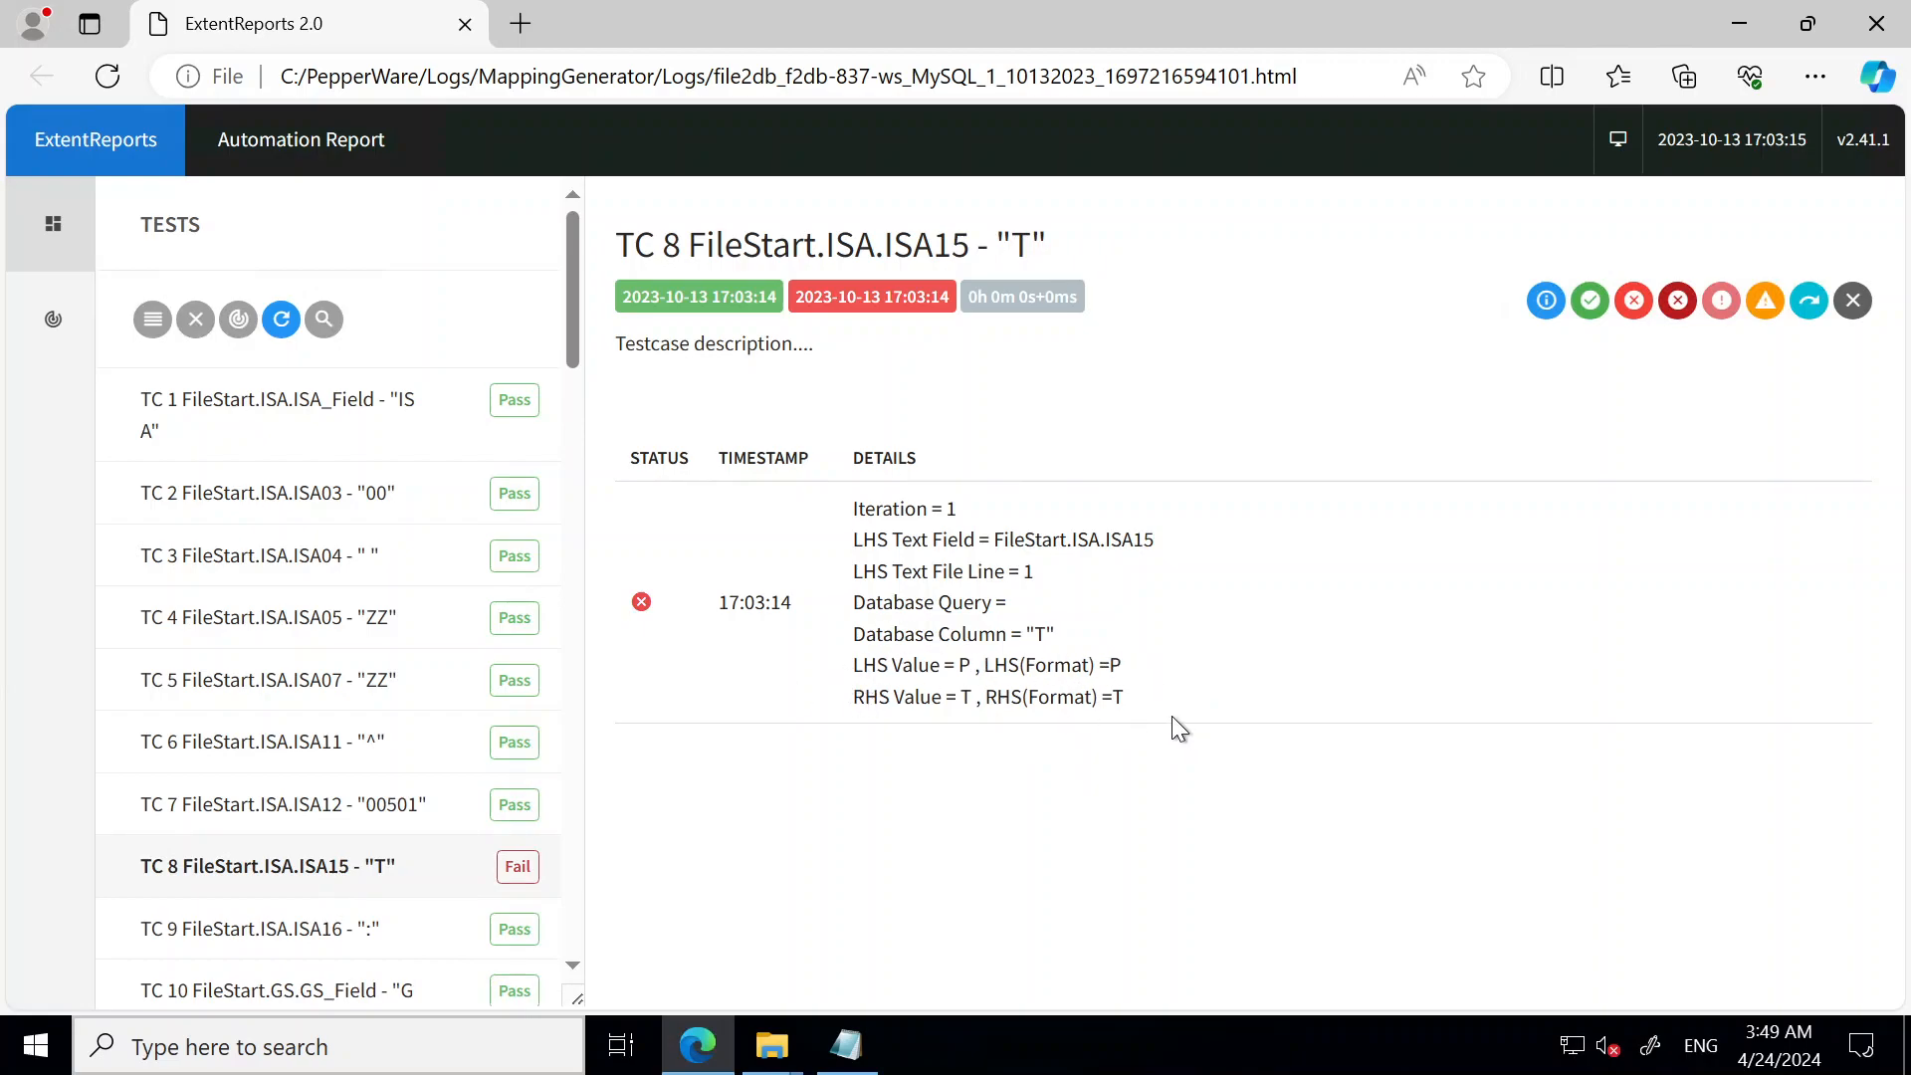
pyautogui.moveTo(670, 610); pyautogui.dragTo(516, 316)
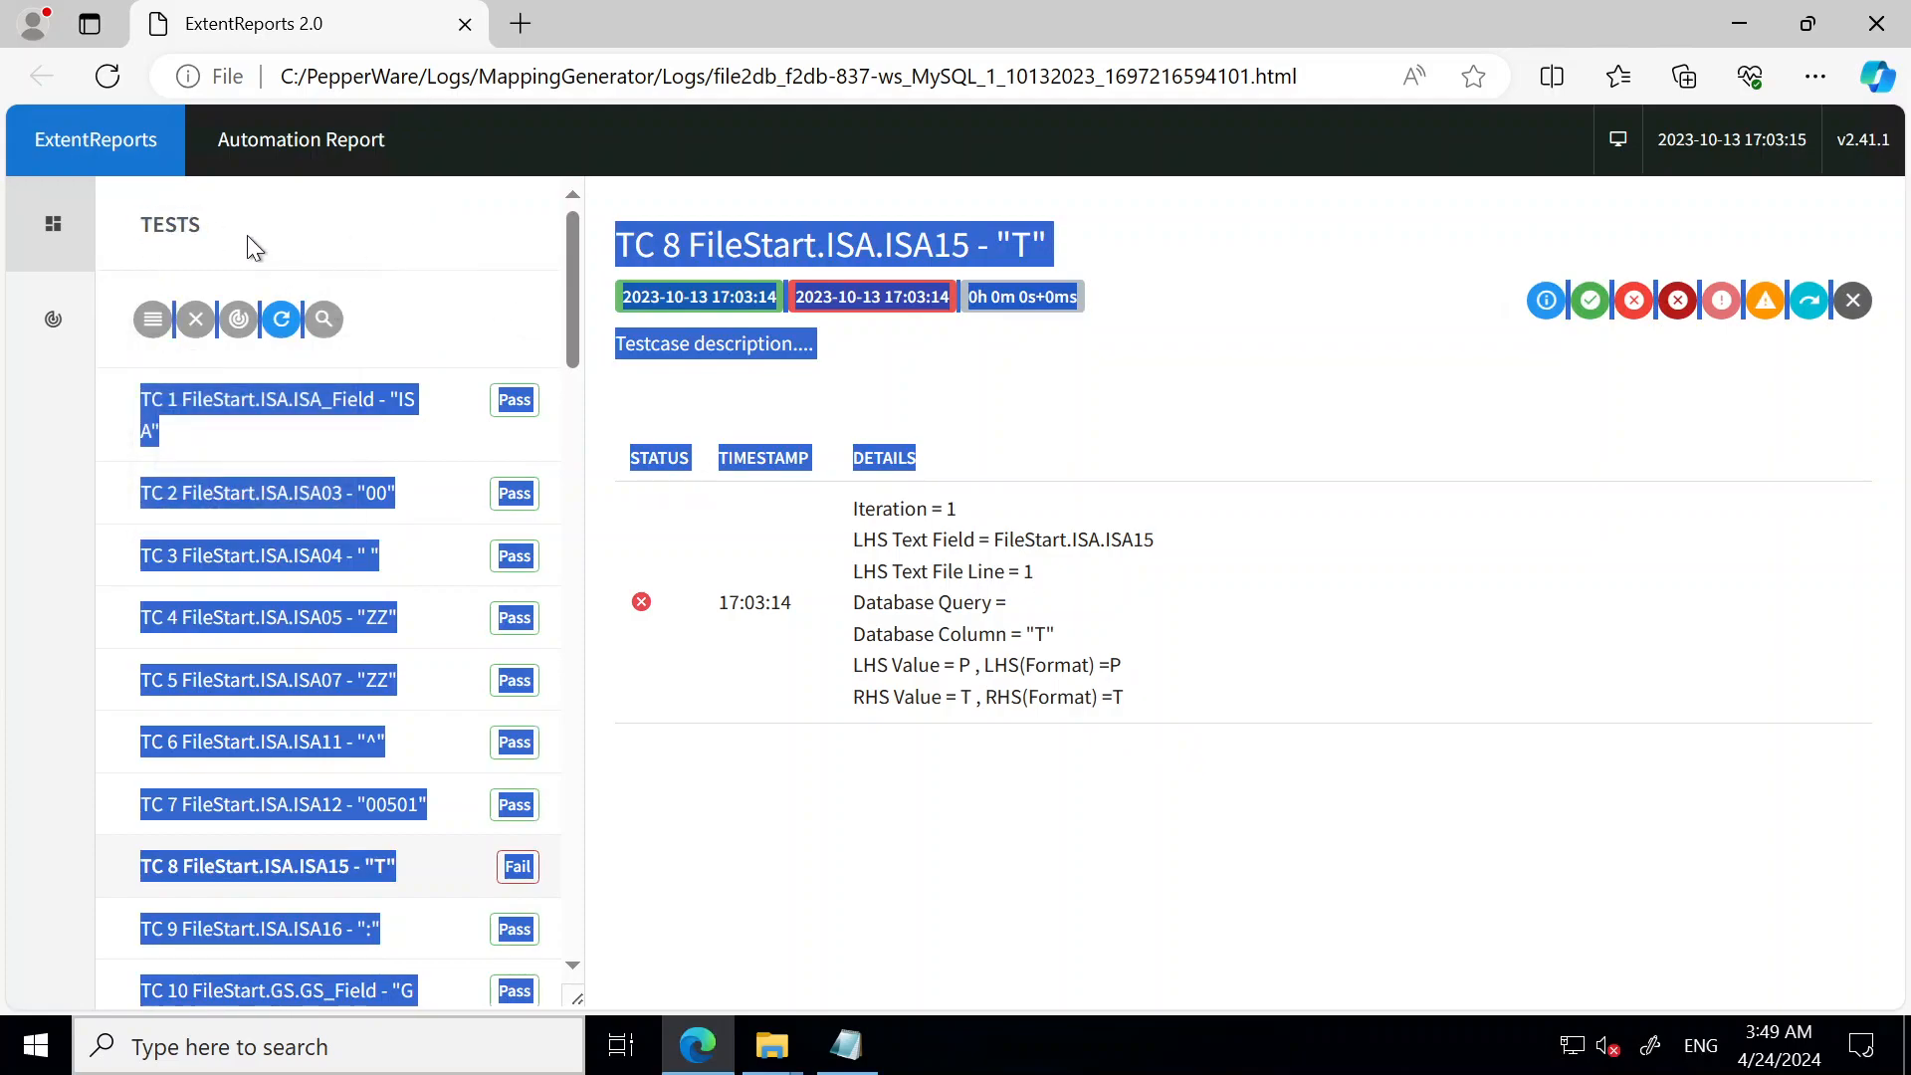
# Filter the report's test list to Pass cases, and switch the filter to Fail to isolate the failed cases
pyautogui.click(152, 318)
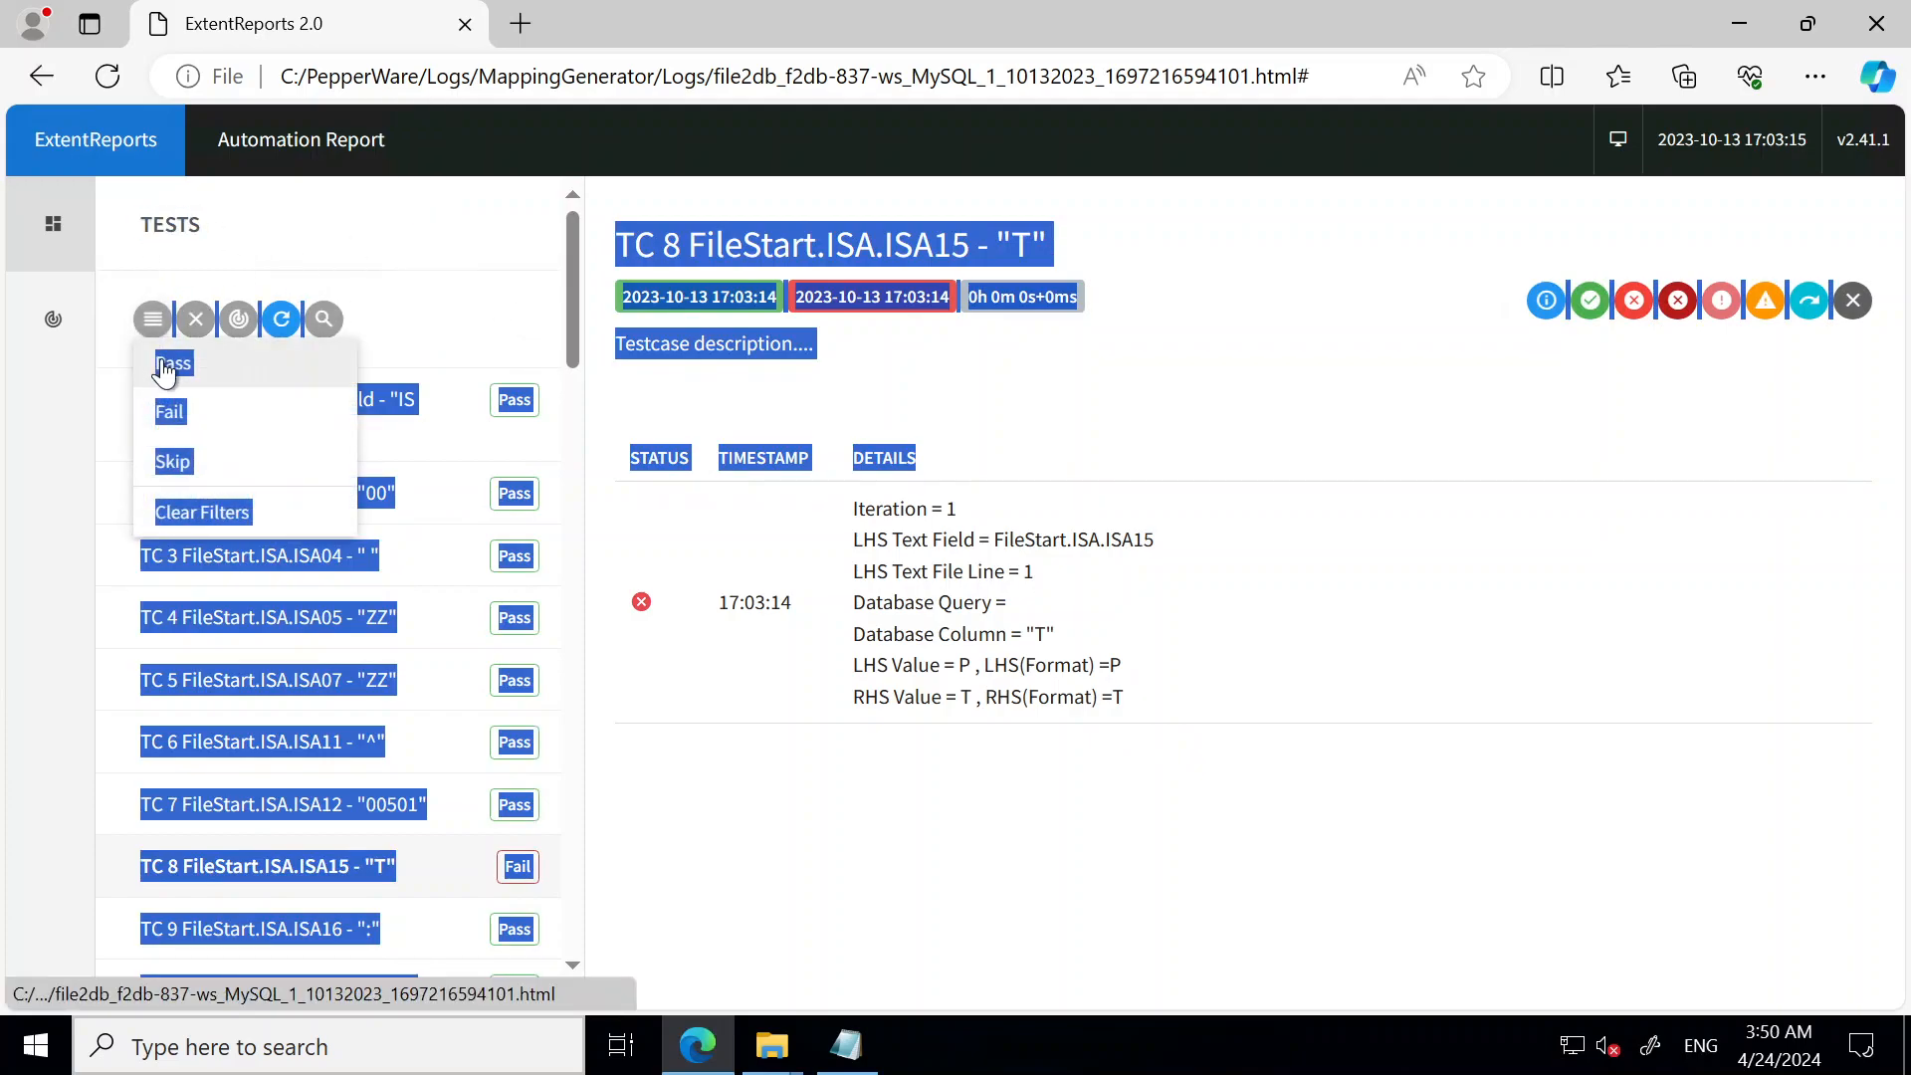
pyautogui.click(162, 364)
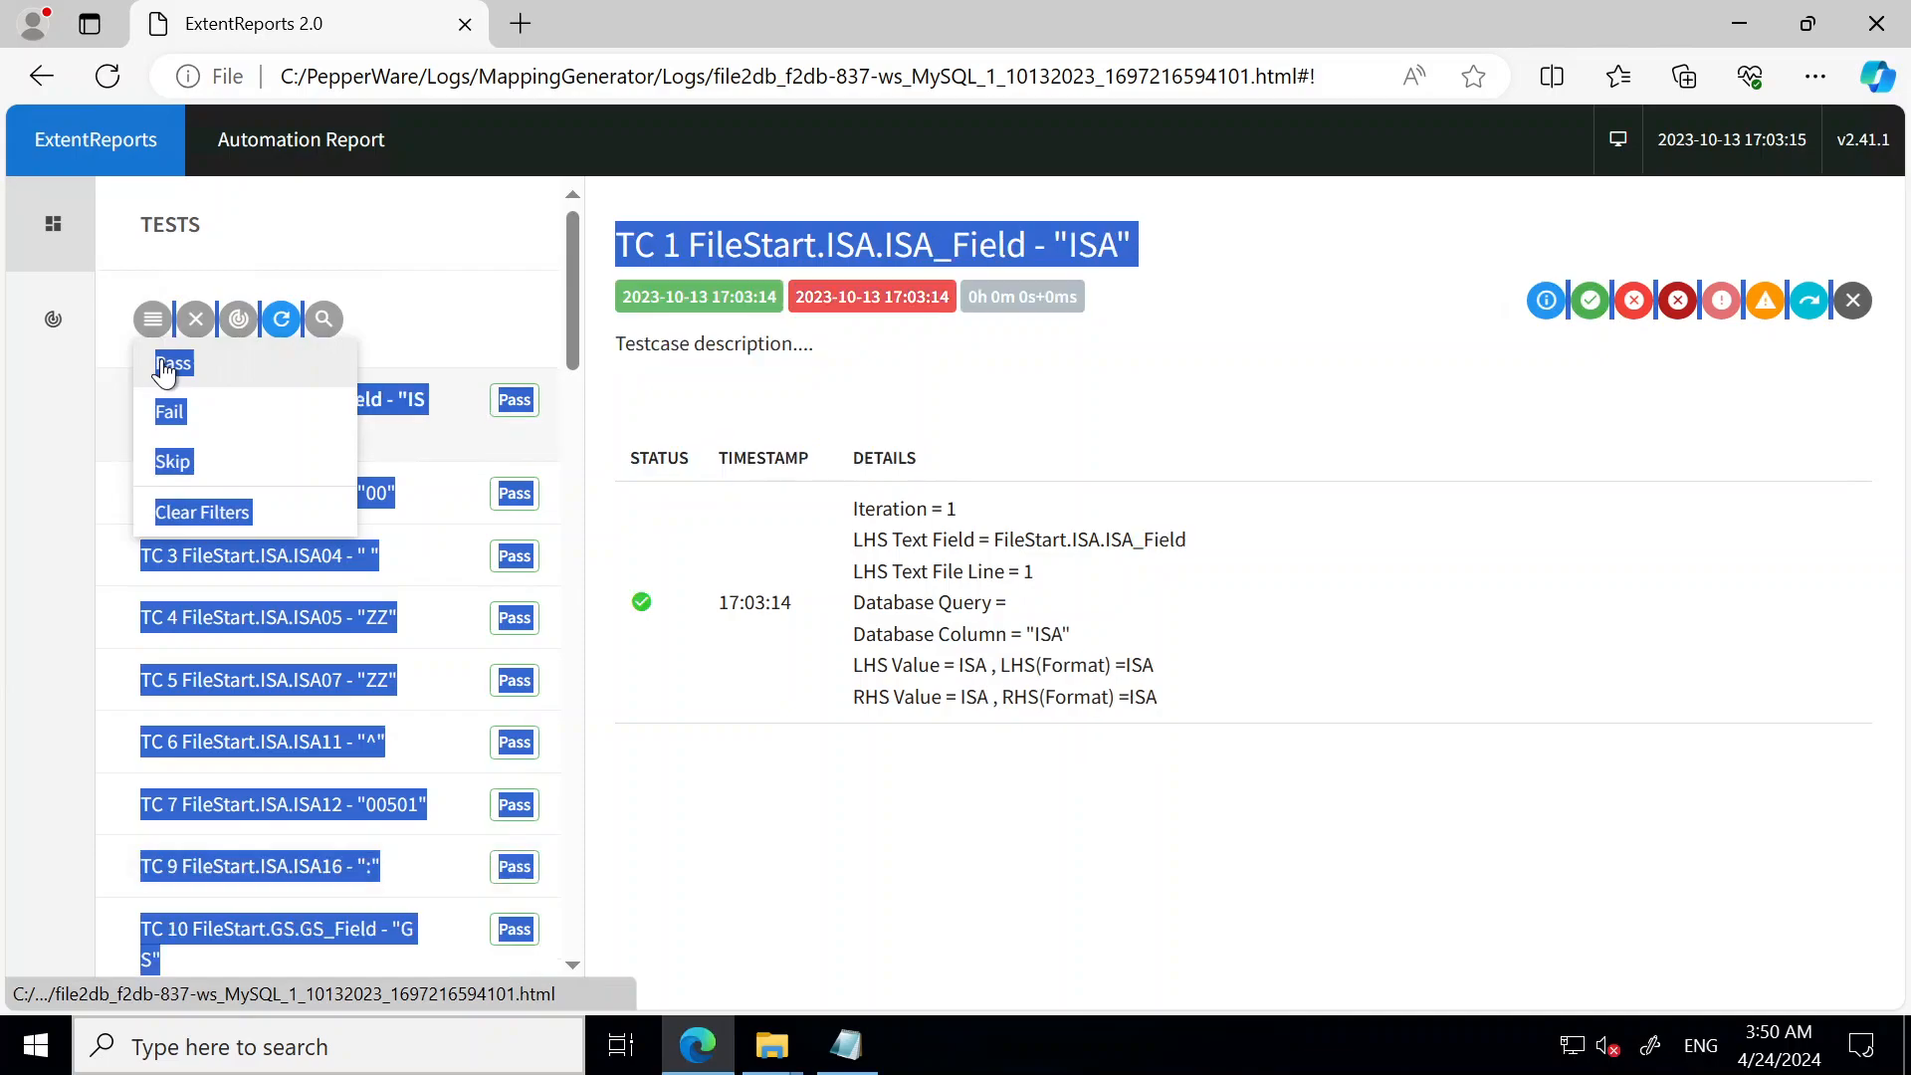
pyautogui.click(440, 442)
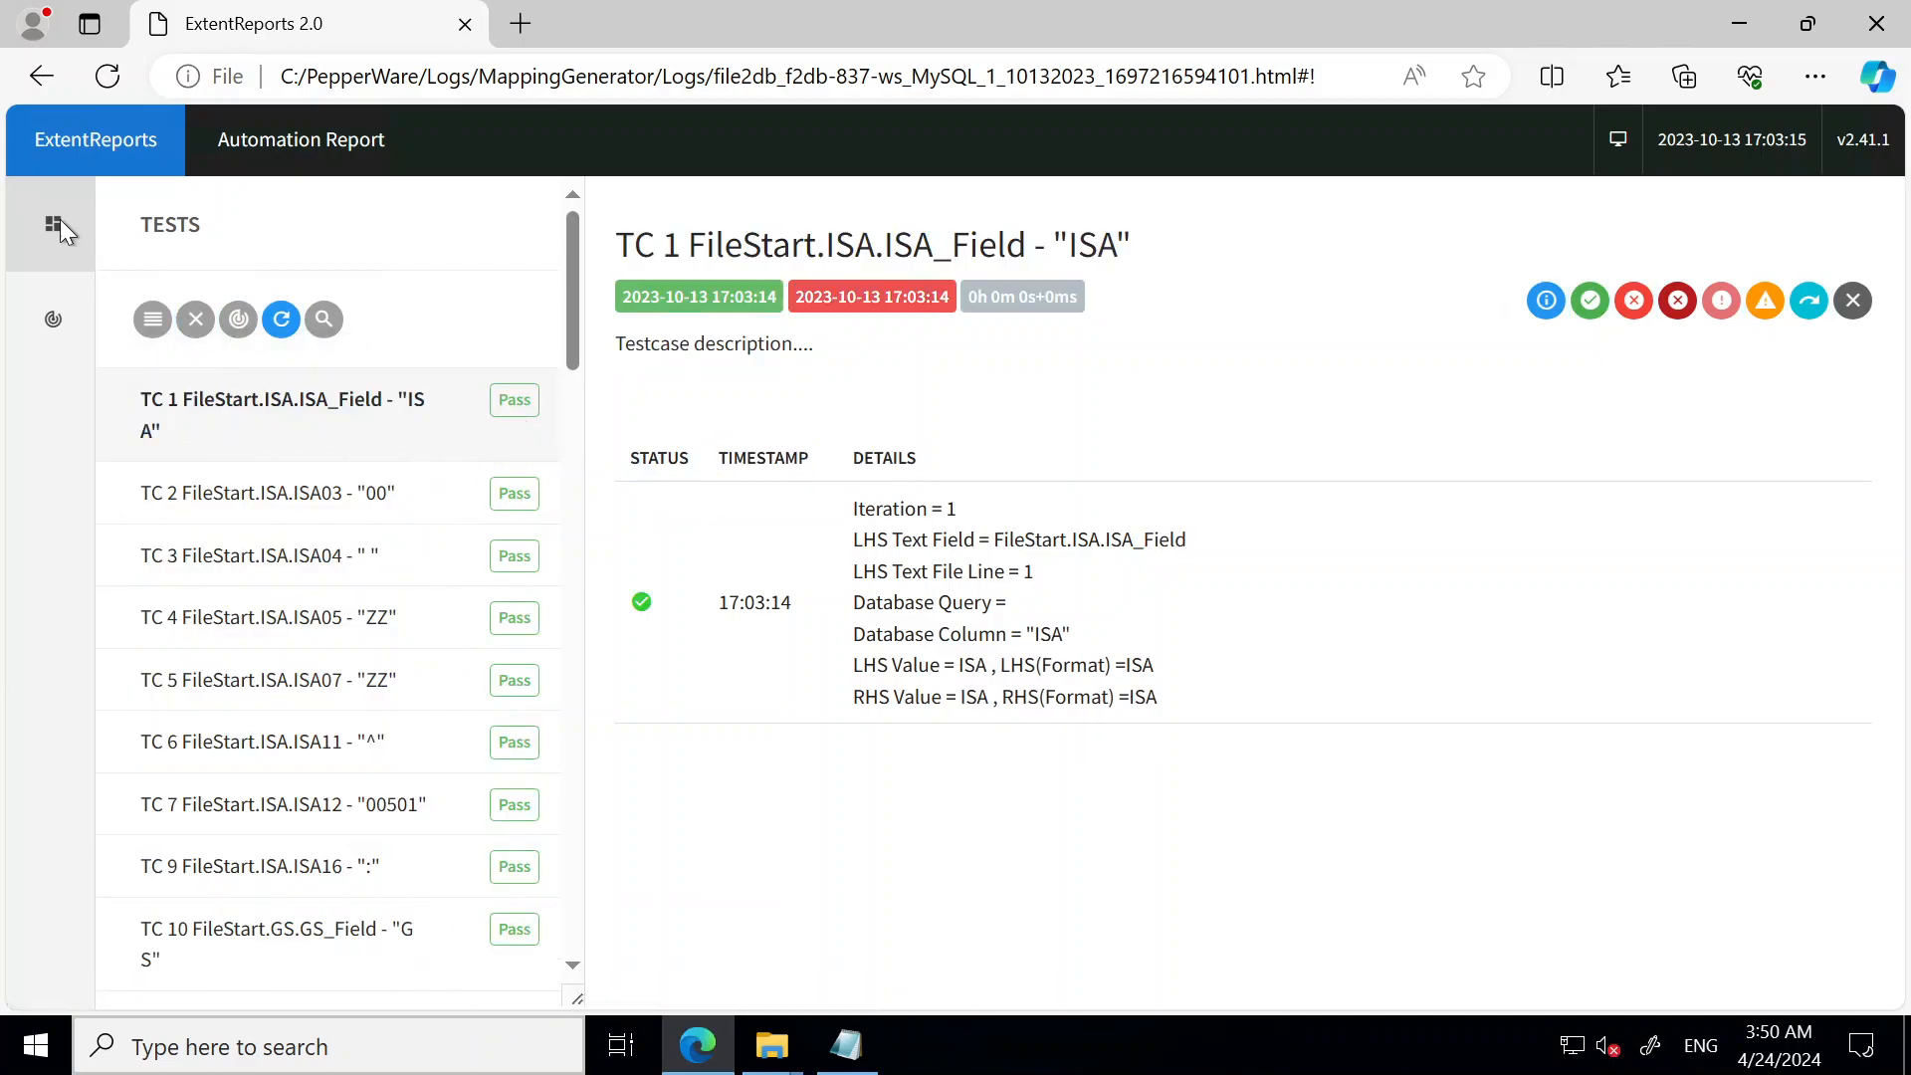
pyautogui.click(144, 318)
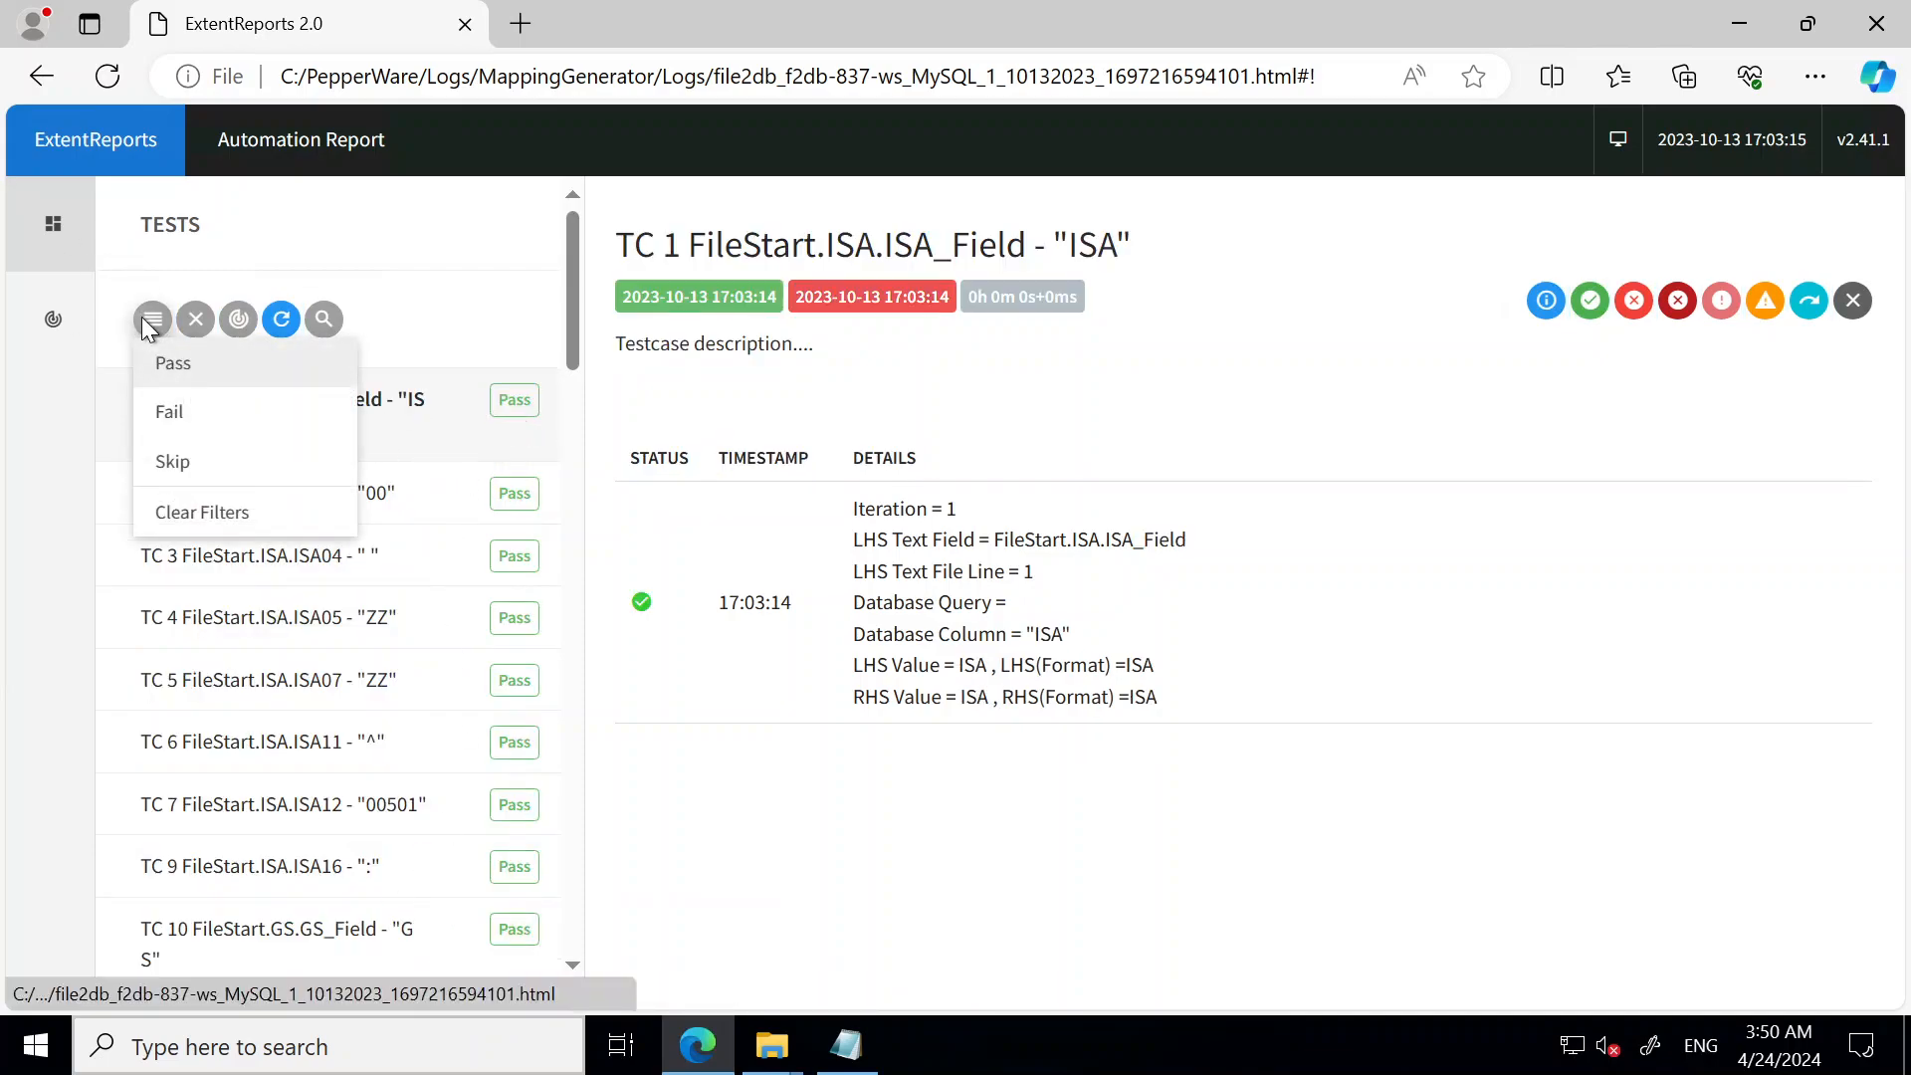
pyautogui.click(170, 416)
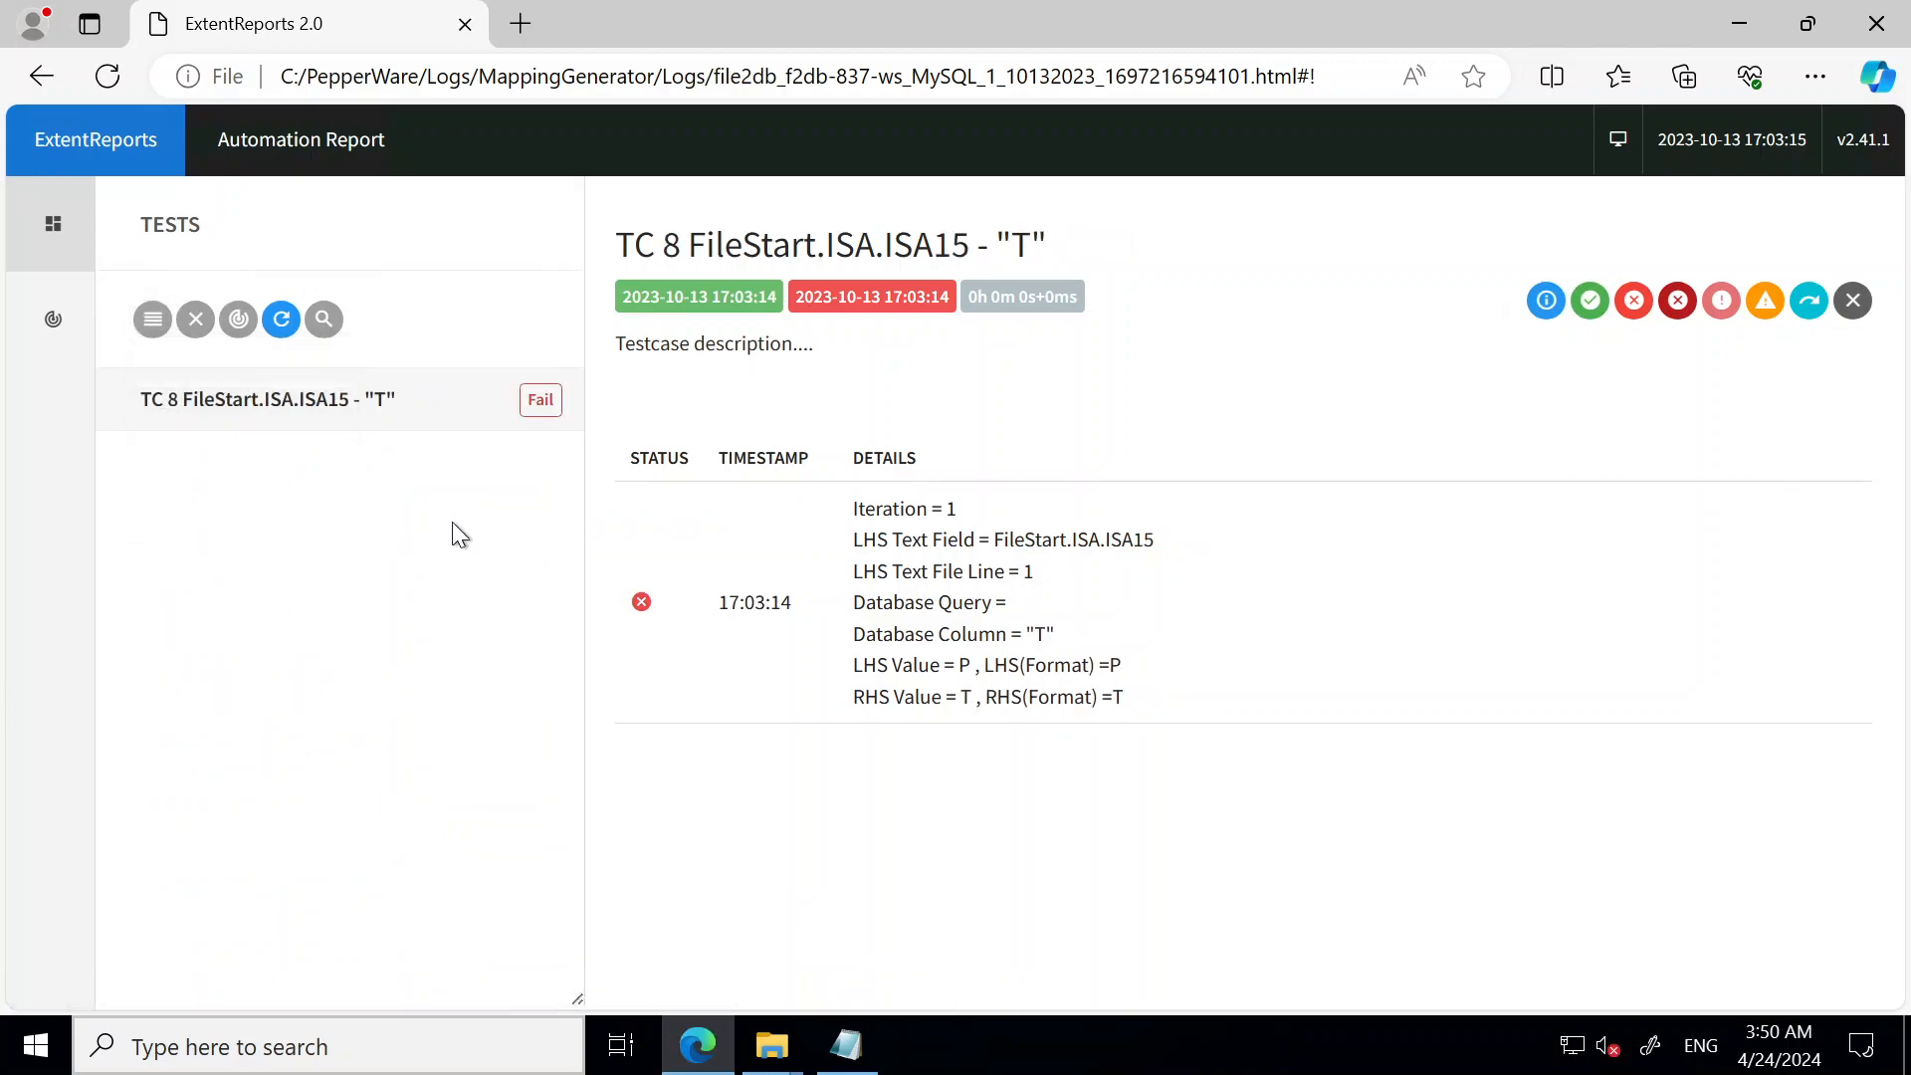